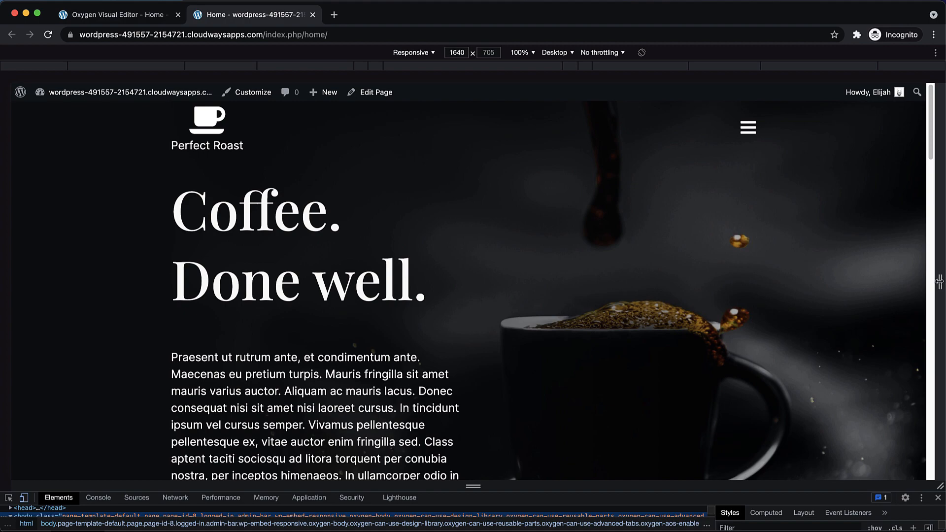
Narrow the responsive page preview to 1444 px and check the hamburger menu's full-screen overlay by opening and closing it.
drag(939, 282, 879, 288)
click(748, 128)
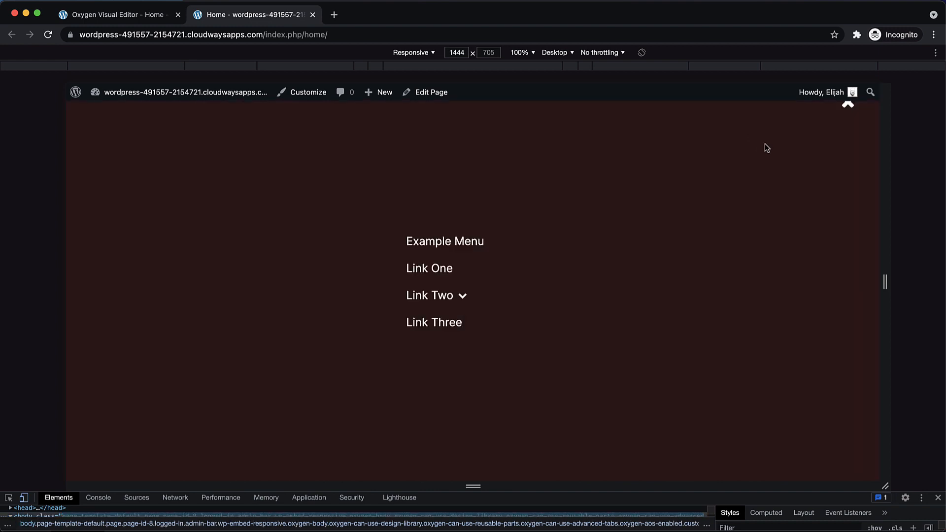
mouse_move(837, 94)
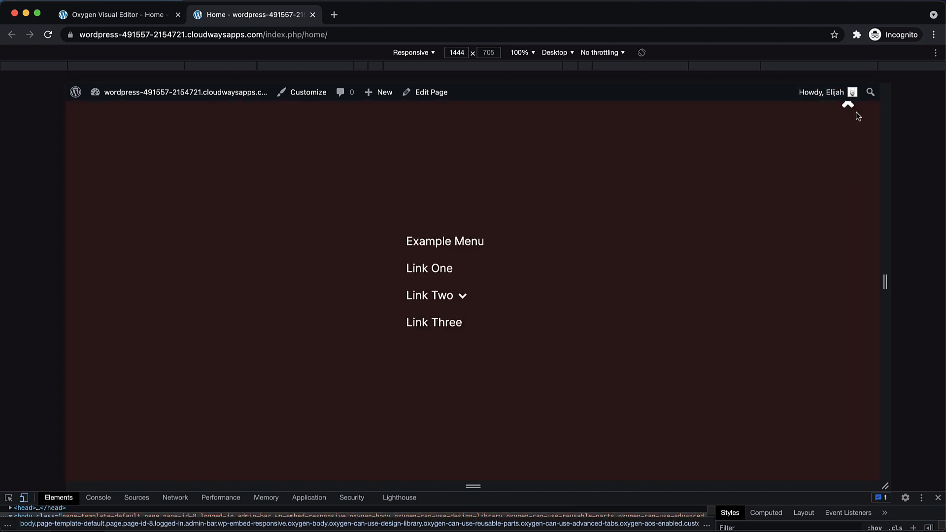
click(853, 111)
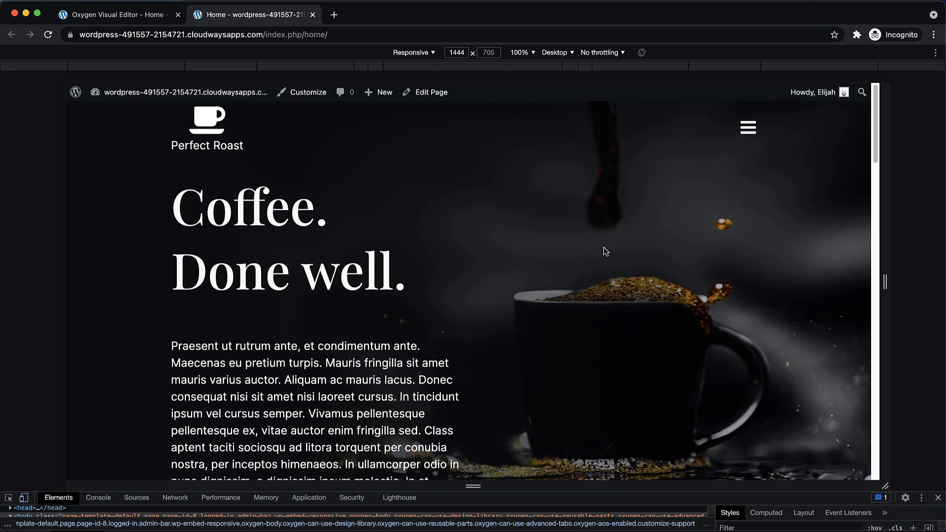
Look over the hero and the section below it in the preview, and widen the preview to 1640 px for comparison.
scroll(638, 234, down, 5)
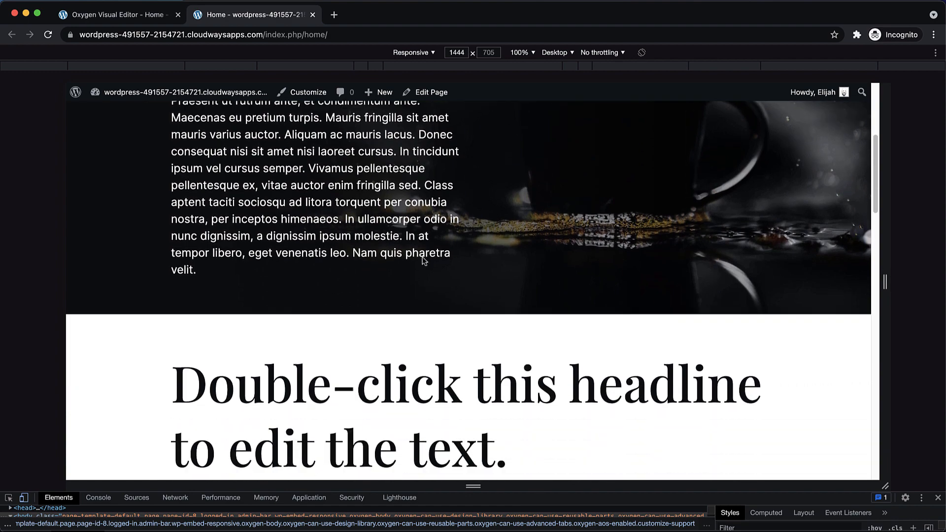
scroll(439, 364, up, 5)
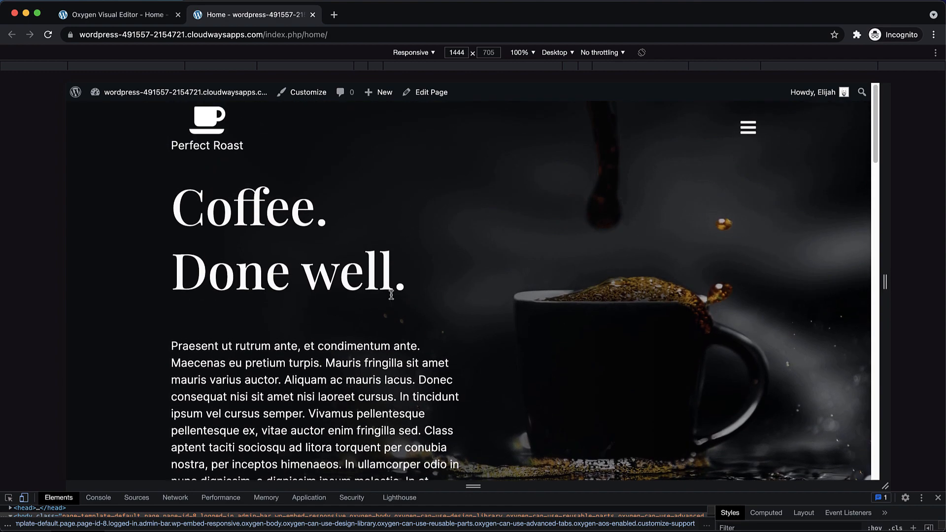
scroll(392, 293, down, 4)
scroll(394, 296, down, 3)
drag(886, 282, 933, 282)
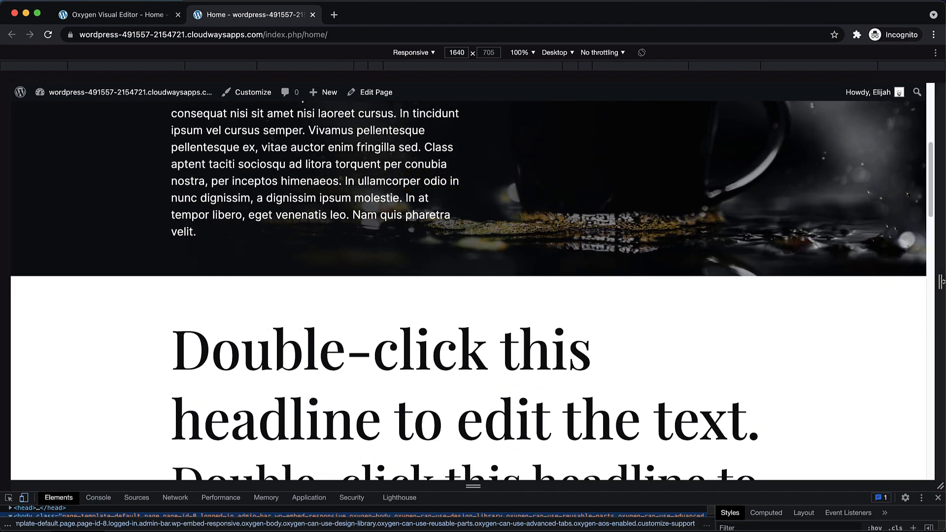
scroll(845, 290, up, 4)
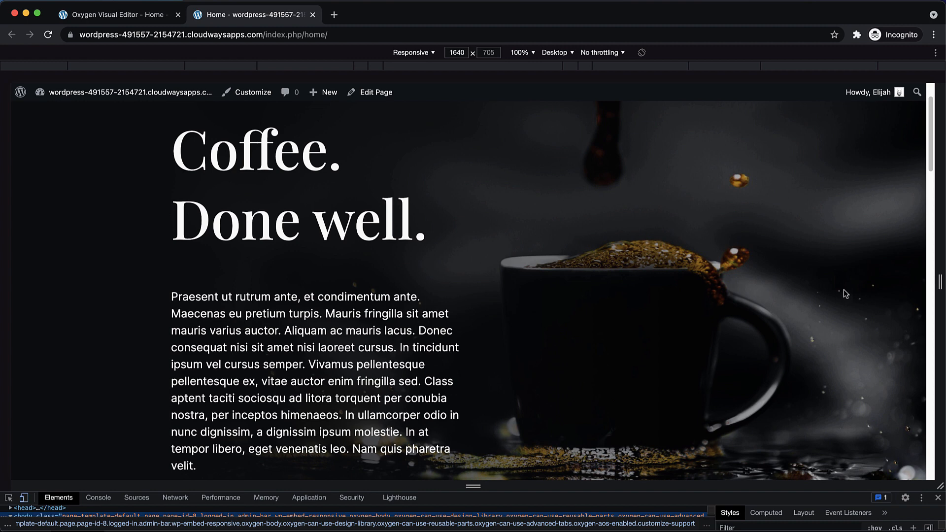
Switch to the Oxygen editor and replace the hero heading's cfe-bottom-large class with cfe-bottom-medium.
click(125, 15)
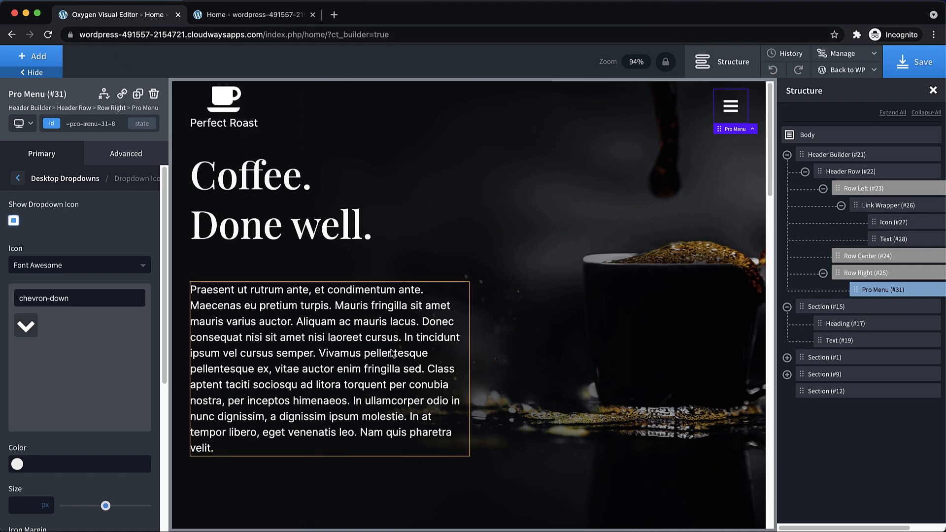
click(315, 235)
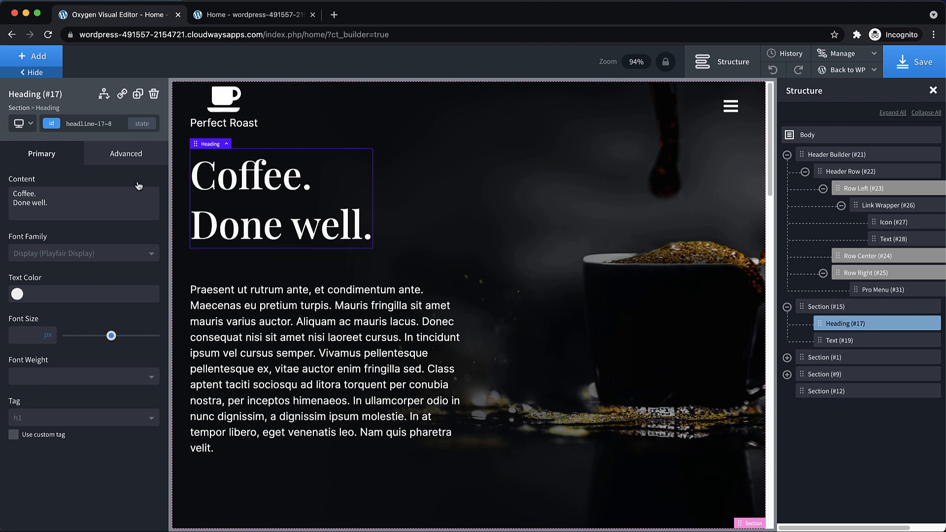
click(104, 124)
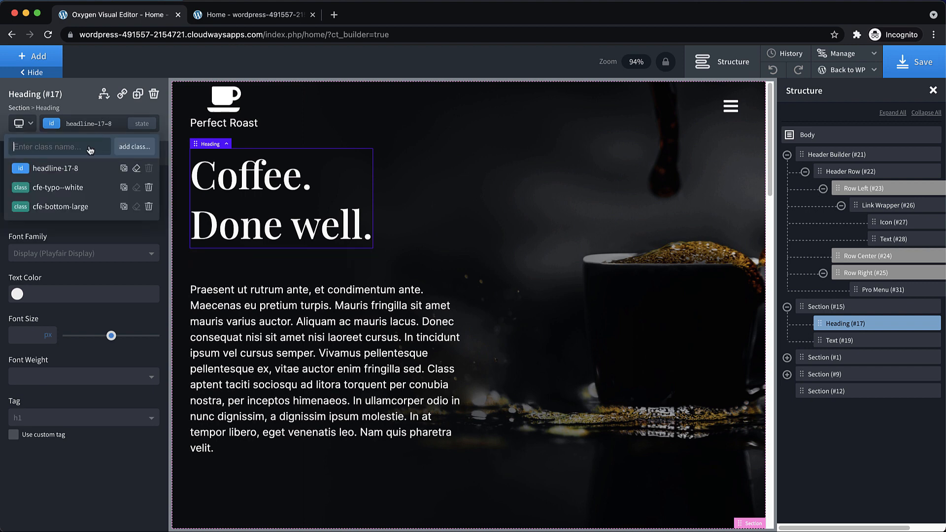
click(148, 207)
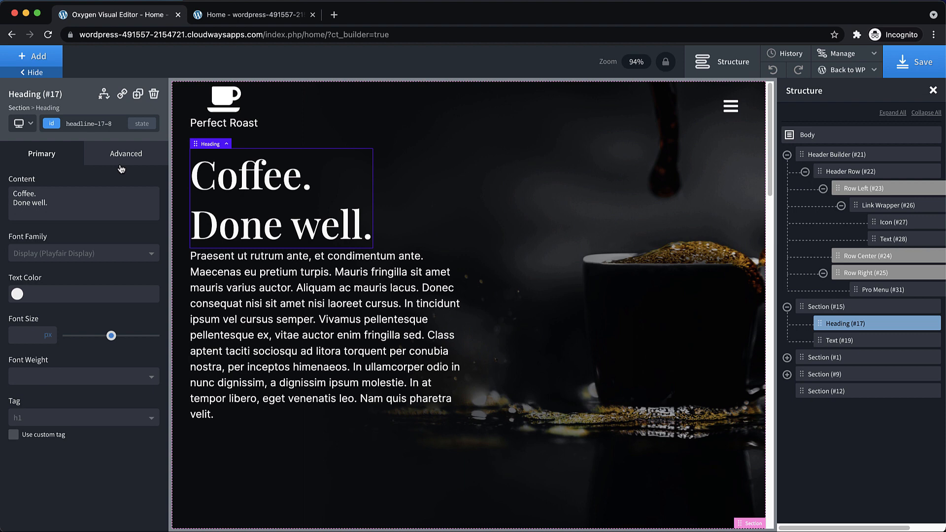
click(90, 122)
text(bottom)
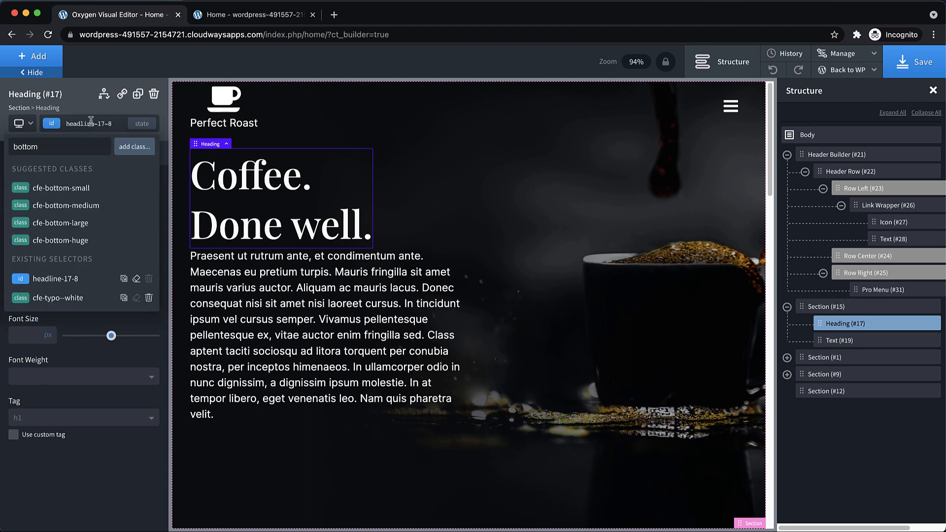
click(92, 205)
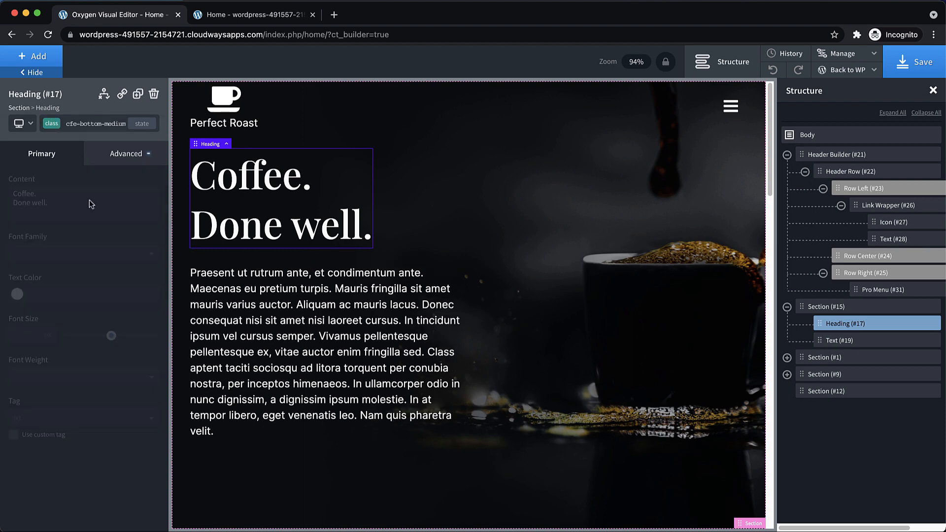
Hide the element properties sidebar and close the Structure pane to show the page at full width.
click(941, 57)
click(33, 72)
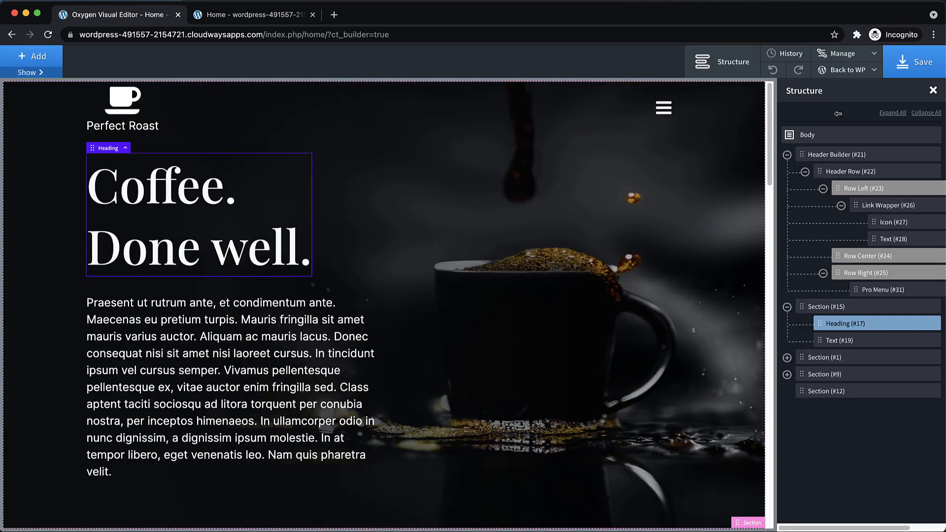
click(933, 90)
click(756, 203)
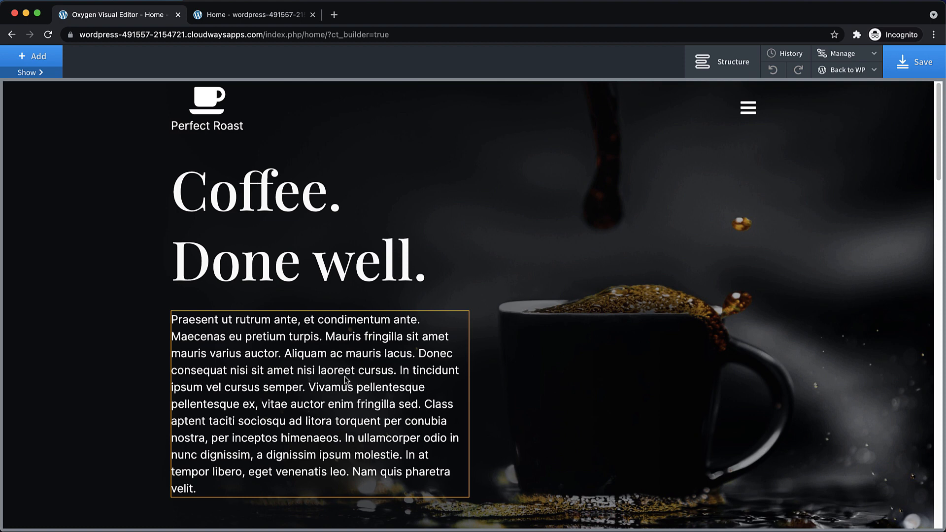
Delete the three sections below the hero: the sample headlines, the images, and the dark red empty section.
scroll(345, 377, down, 5)
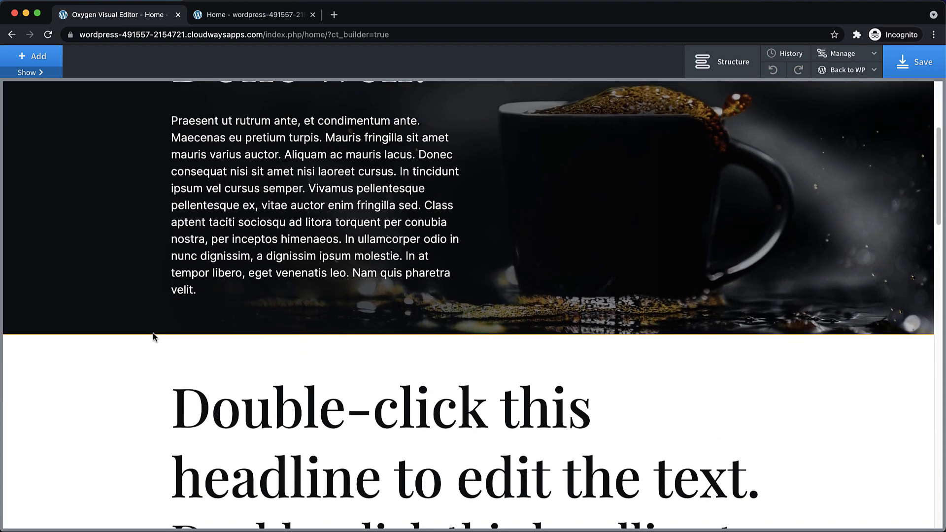
scroll(262, 362, down, 5)
scroll(829, 297, down, 15)
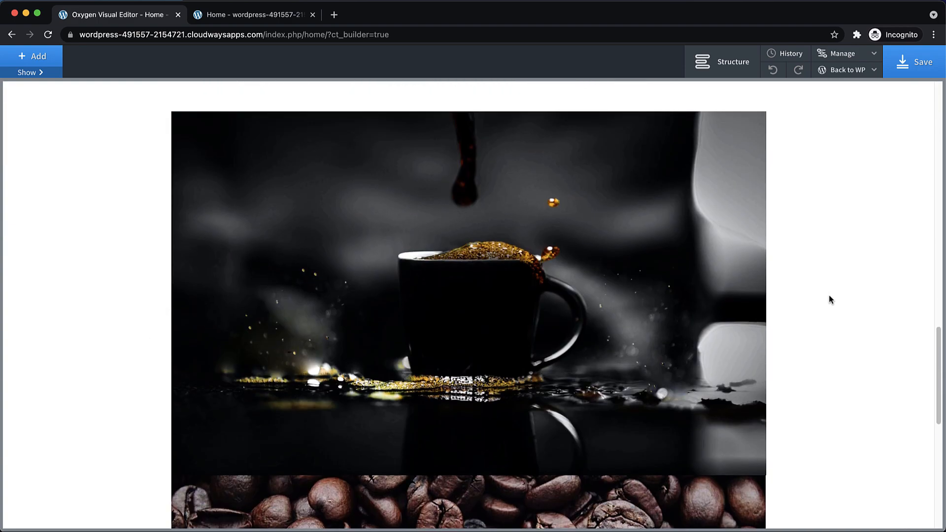
scroll(829, 294, up, 12)
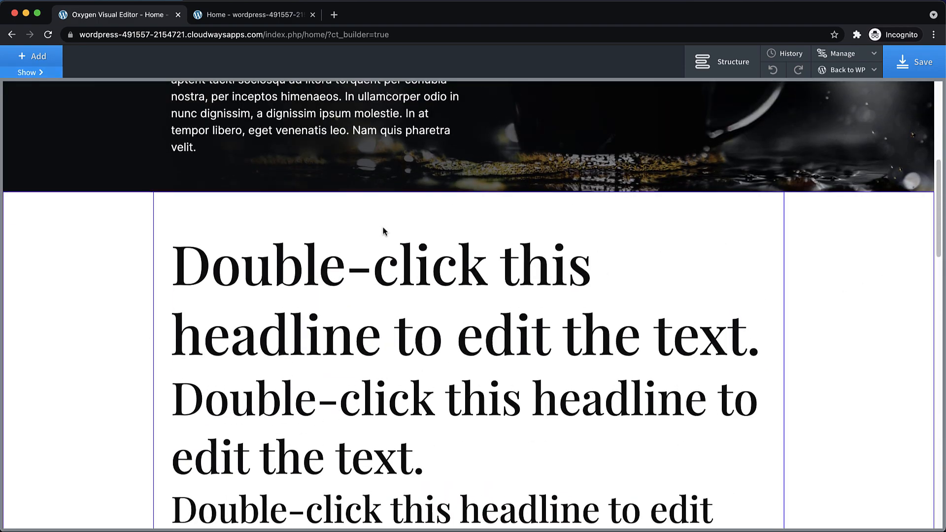
click(53, 73)
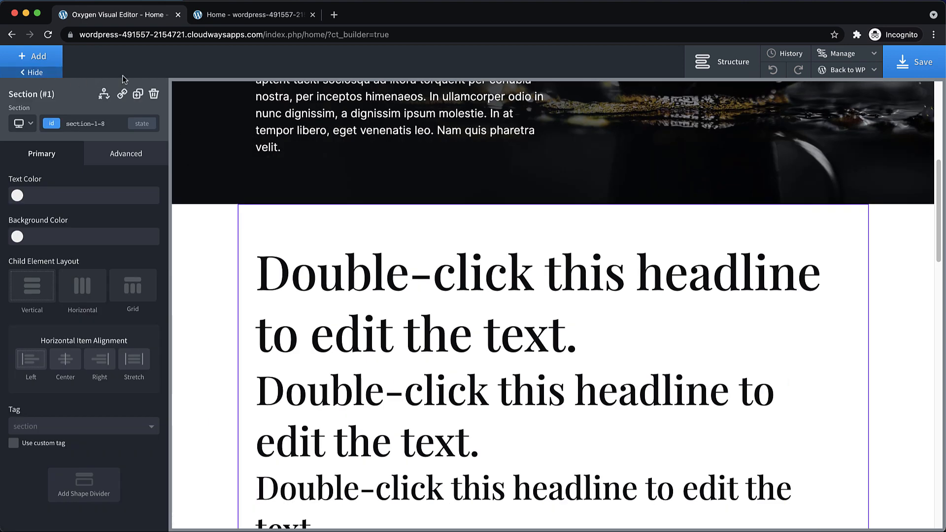
click(154, 95)
click(201, 221)
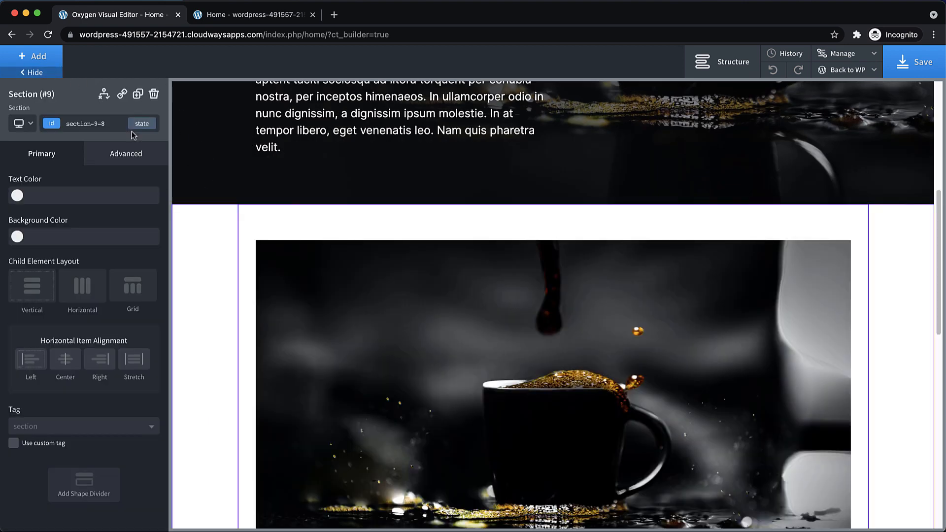
click(153, 95)
click(215, 475)
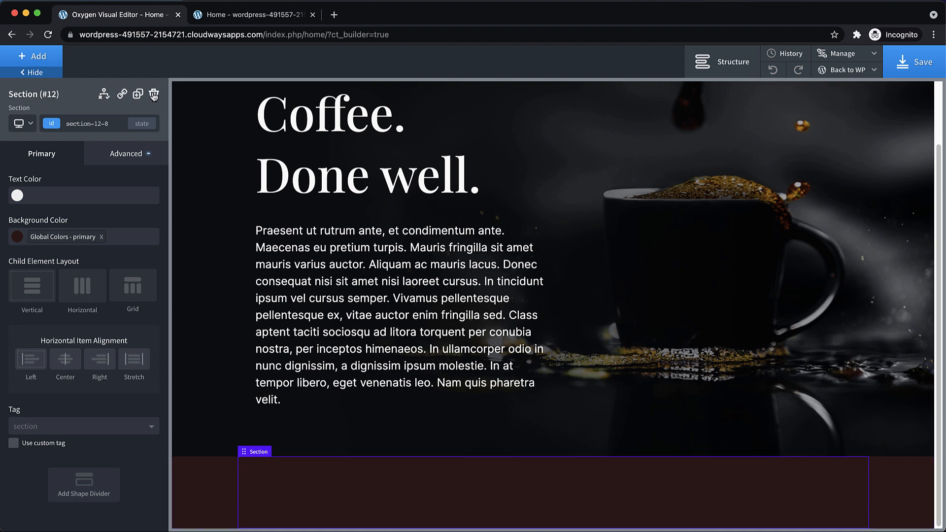
click(154, 93)
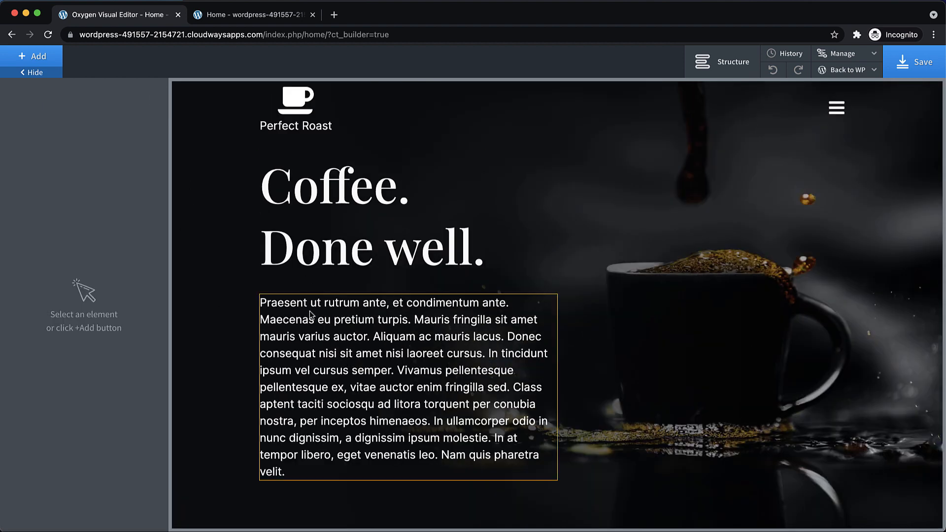
Add a new empty section below the hero section.
click(47, 58)
click(63, 175)
scroll(588, 305, down, 2)
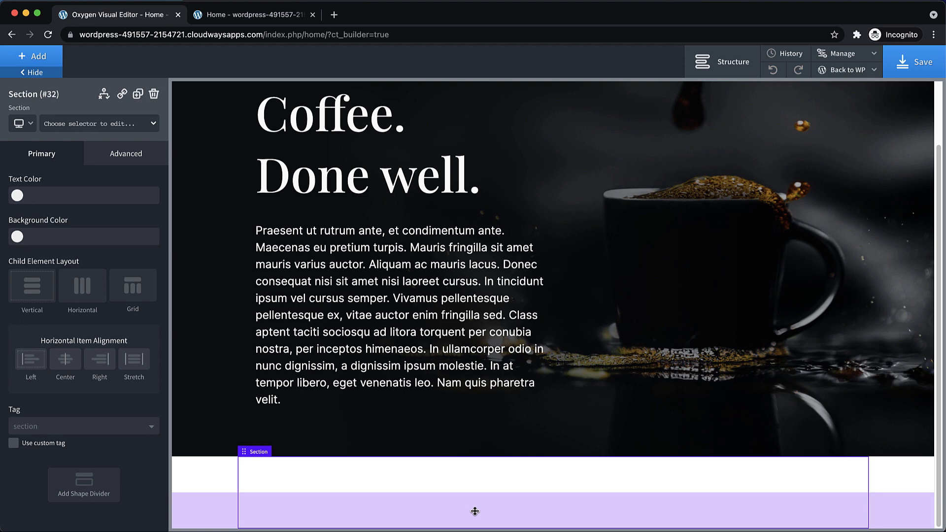
drag(475, 511, 503, 469)
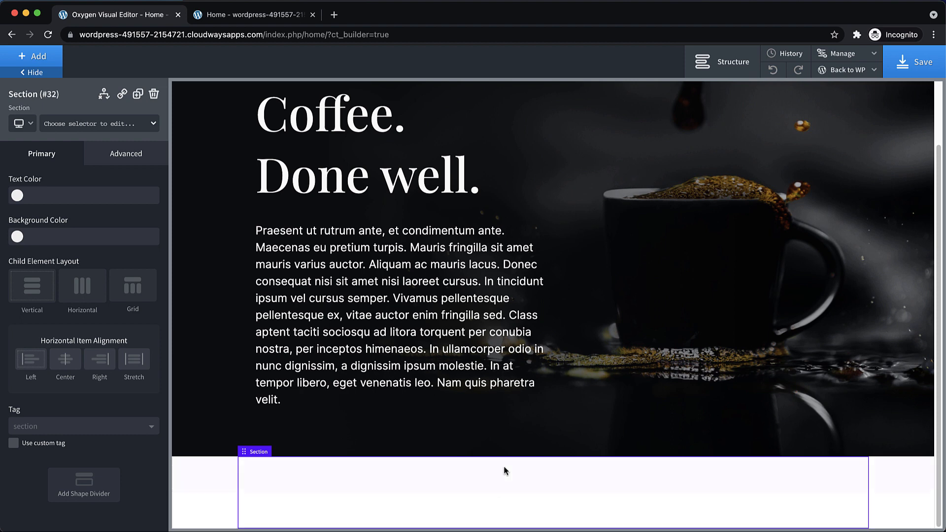
Set the hero section's layout position to relative.
click(631, 338)
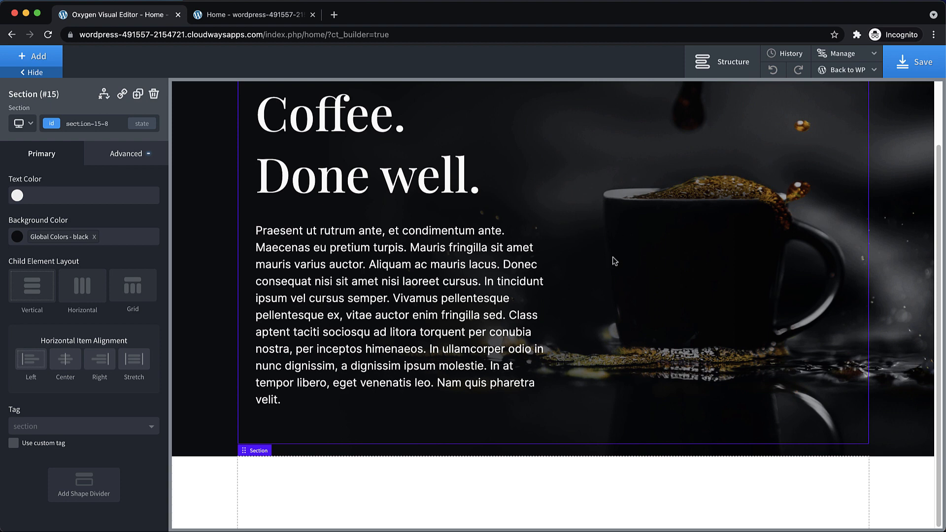
click(118, 156)
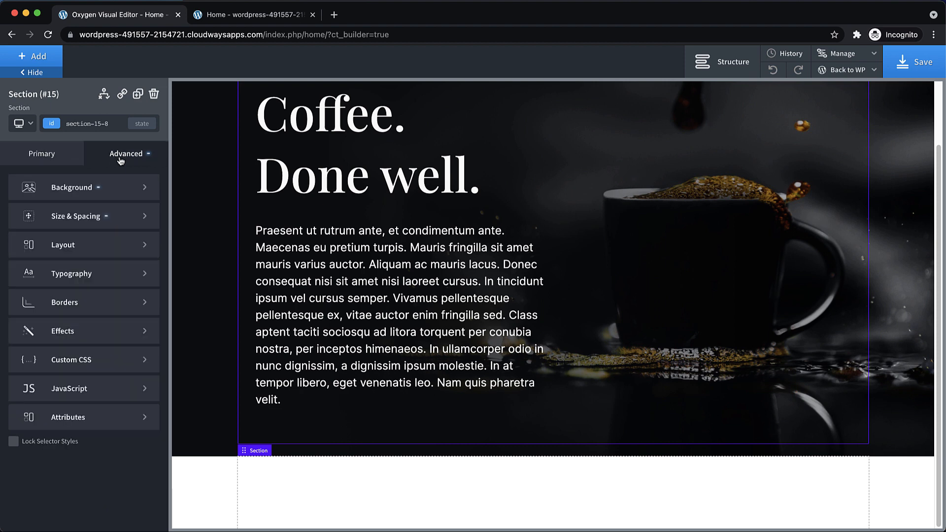
click(105, 247)
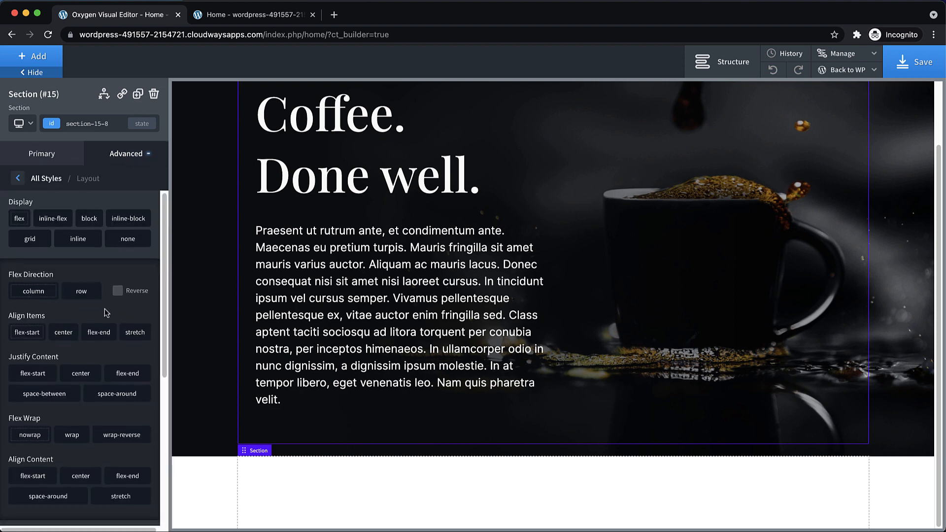
scroll(105, 308, down, 10)
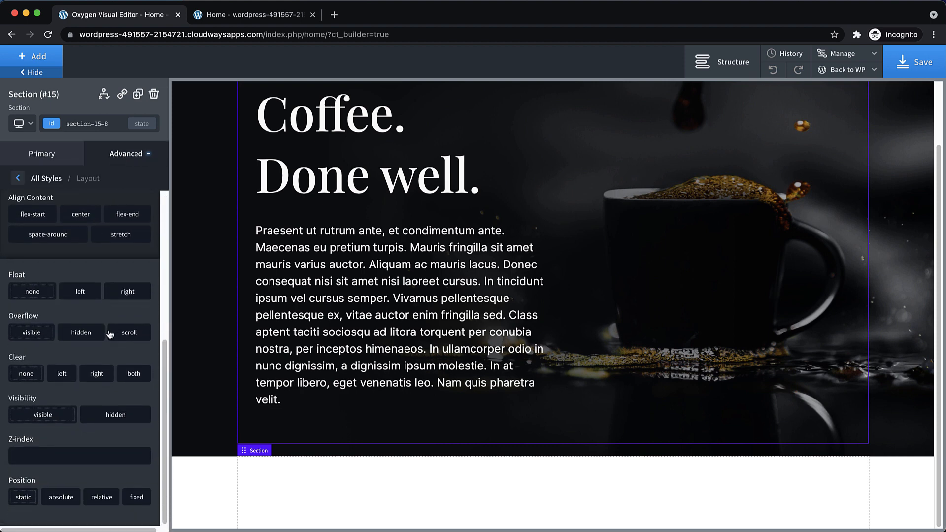
scroll(108, 335, up, 1)
click(101, 497)
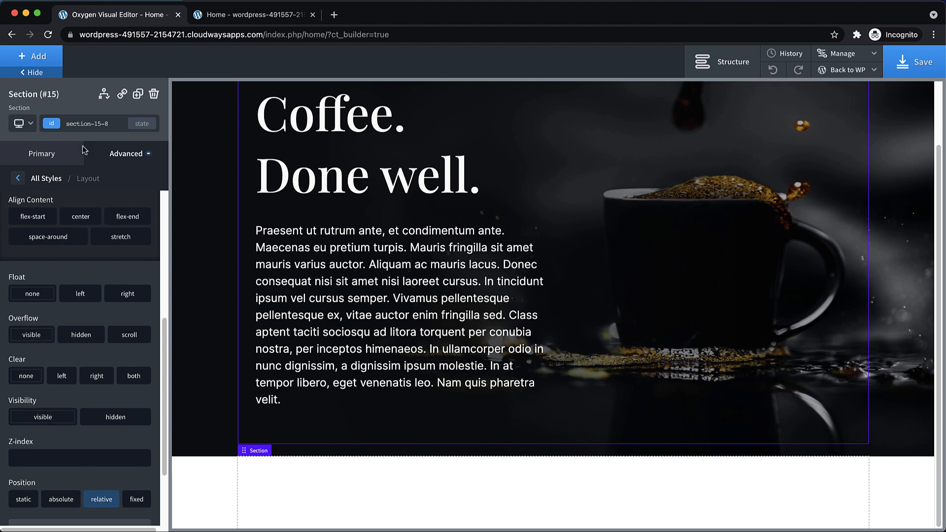
Add a Div inside the hero section and set its layout position to absolute.
click(37, 56)
click(126, 176)
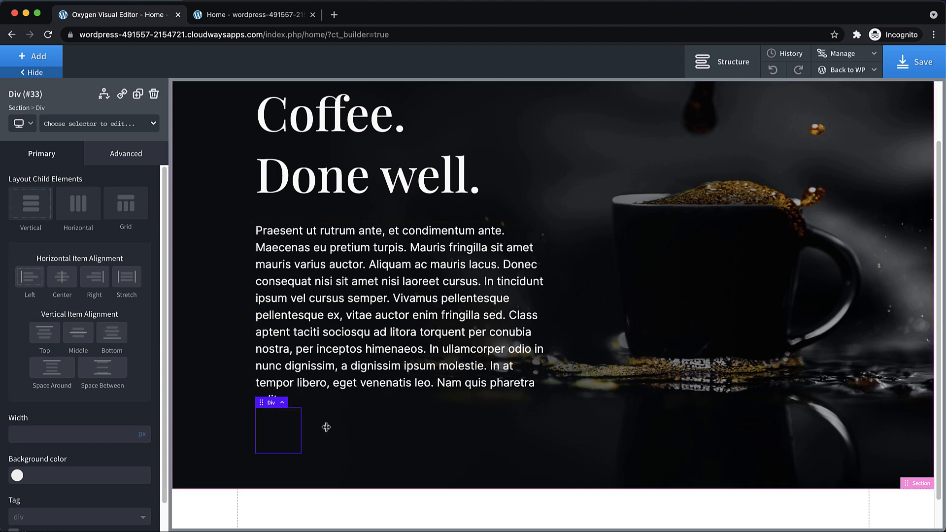
click(137, 157)
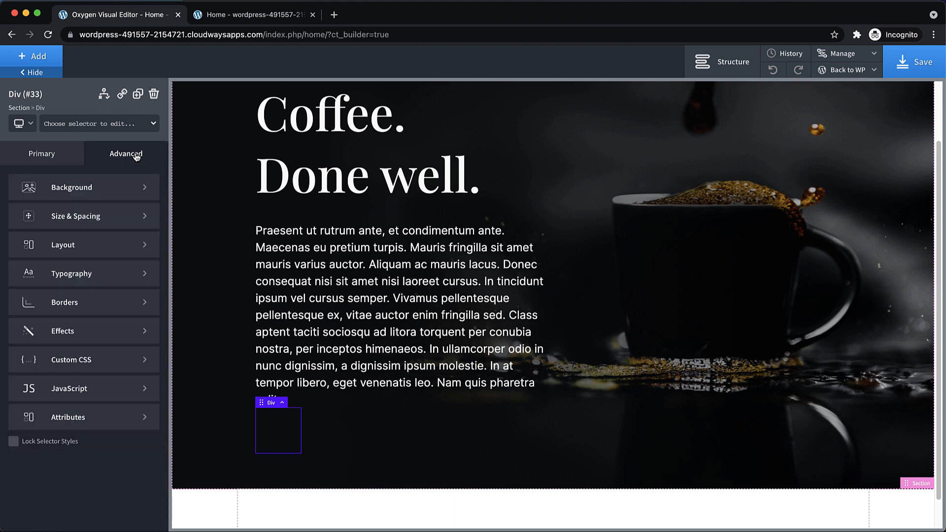
click(84, 253)
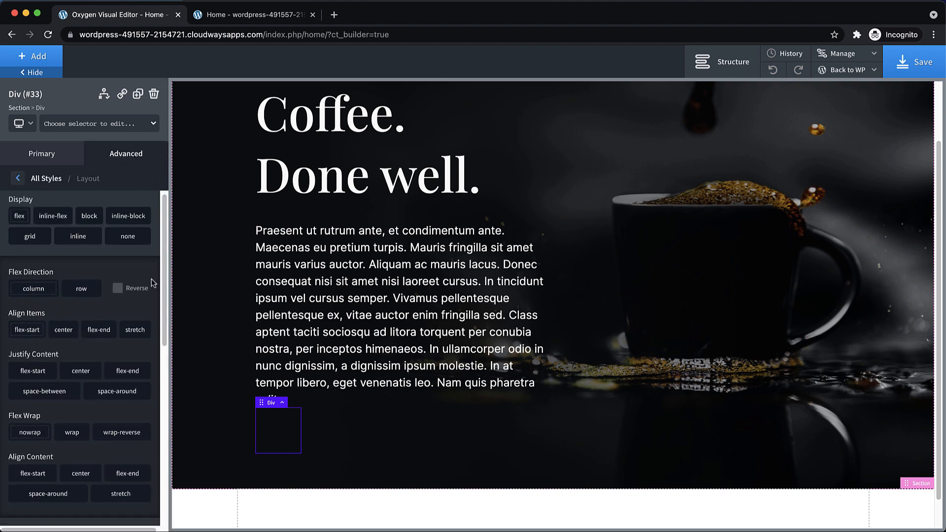
scroll(109, 276, down, 10)
click(66, 388)
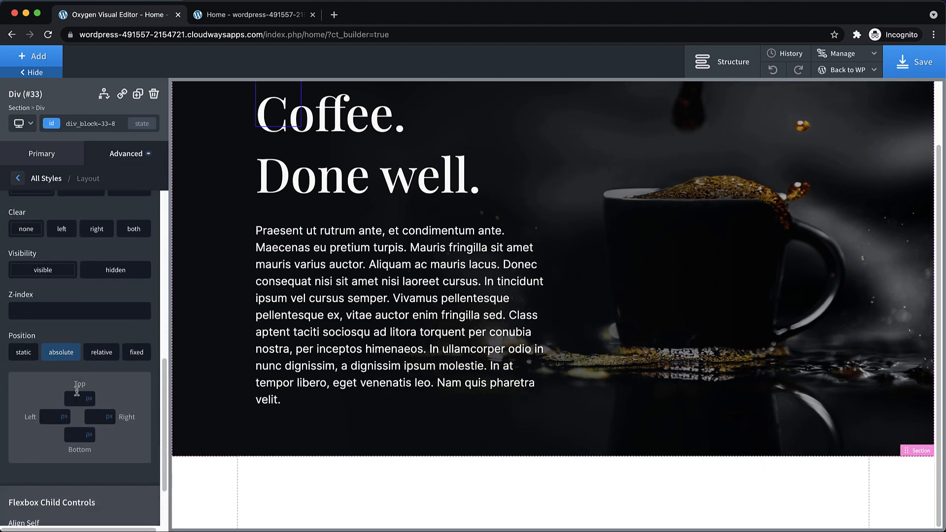
Set the new Div's top, right and bottom position offsets to 0 px.
scroll(73, 357, down, 3)
click(78, 348)
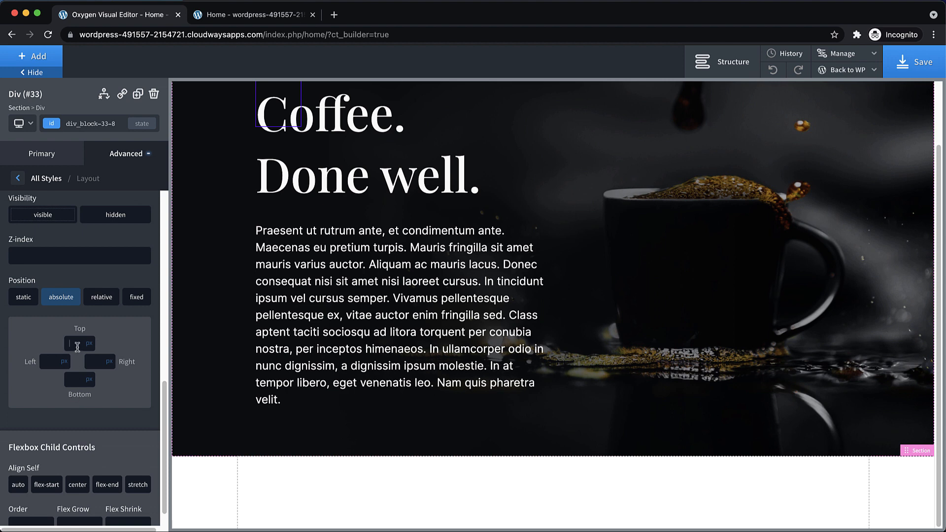
text(0)
key(Tab)
text(0)
key(Tab)
text(0)
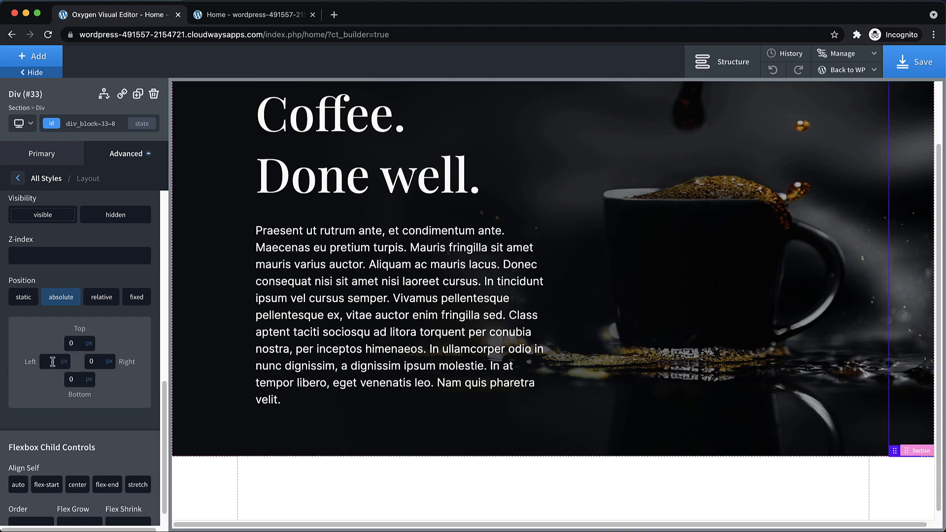
Set the hero Div's left position offset to 0 px.
click(53, 362)
text(0)
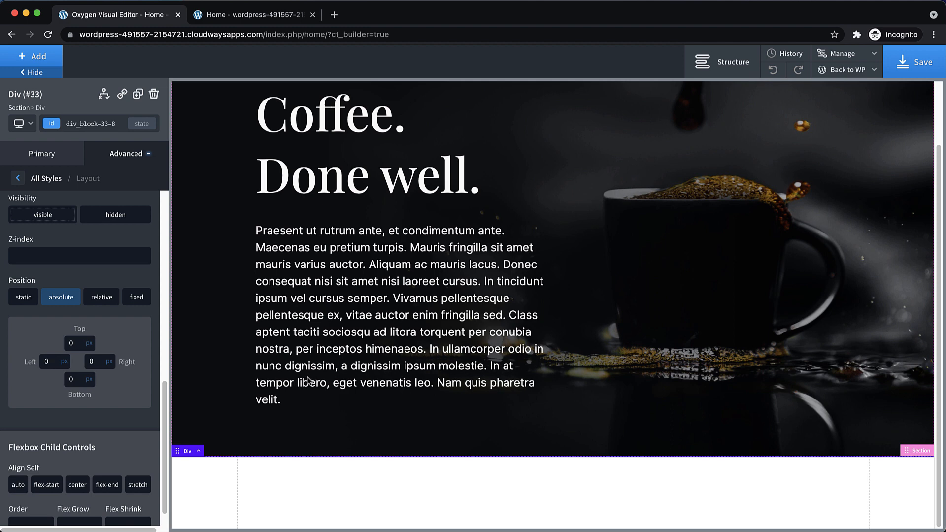
scroll(308, 380, up, 2)
scroll(308, 380, down, 1)
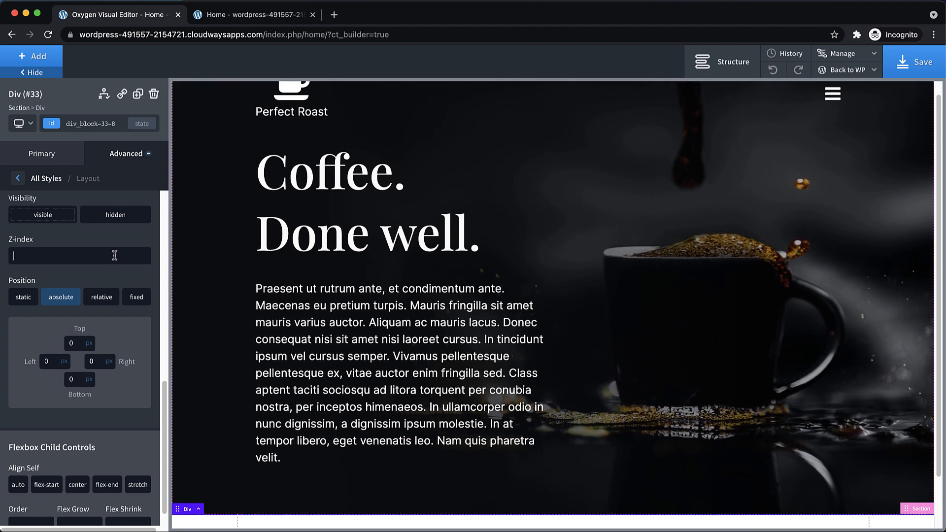
Add two color stops to the hero Div's background gradient.
scroll(105, 259, up, 8)
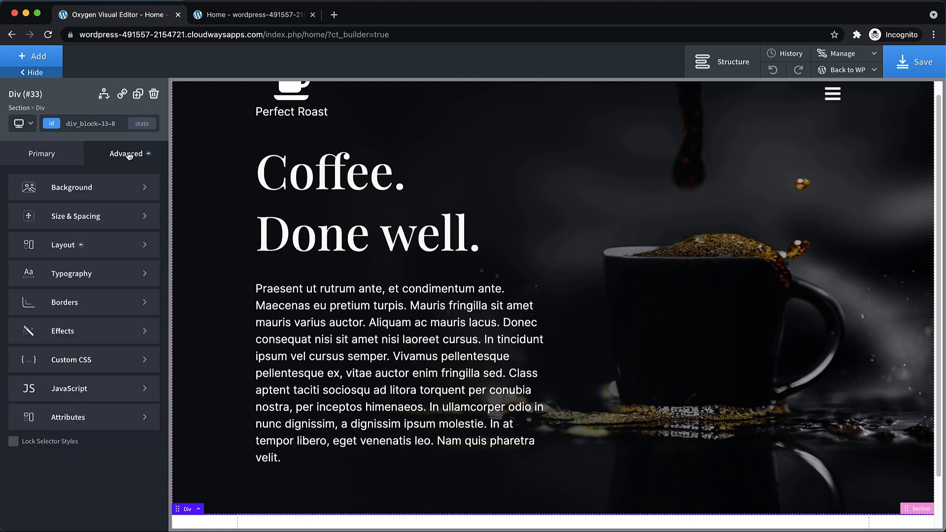
click(99, 181)
scroll(114, 376, down, 2)
click(93, 506)
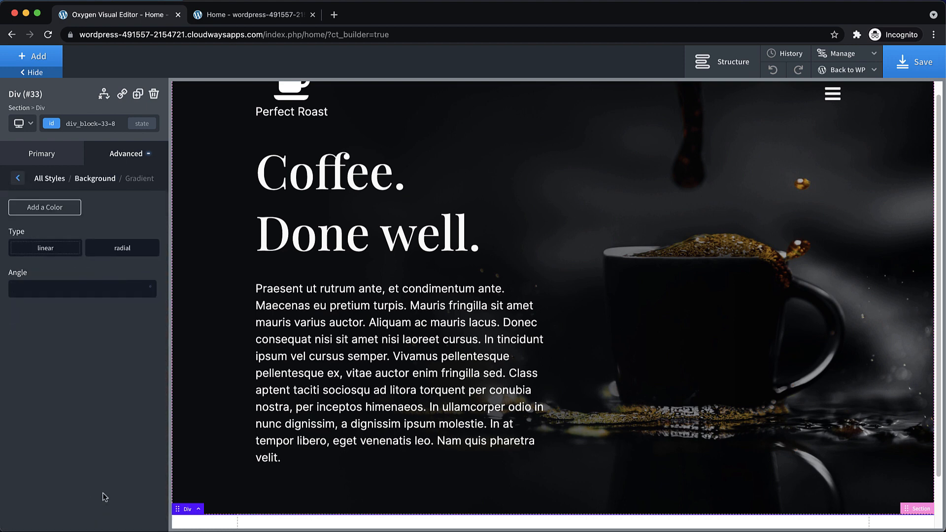
click(65, 216)
click(64, 212)
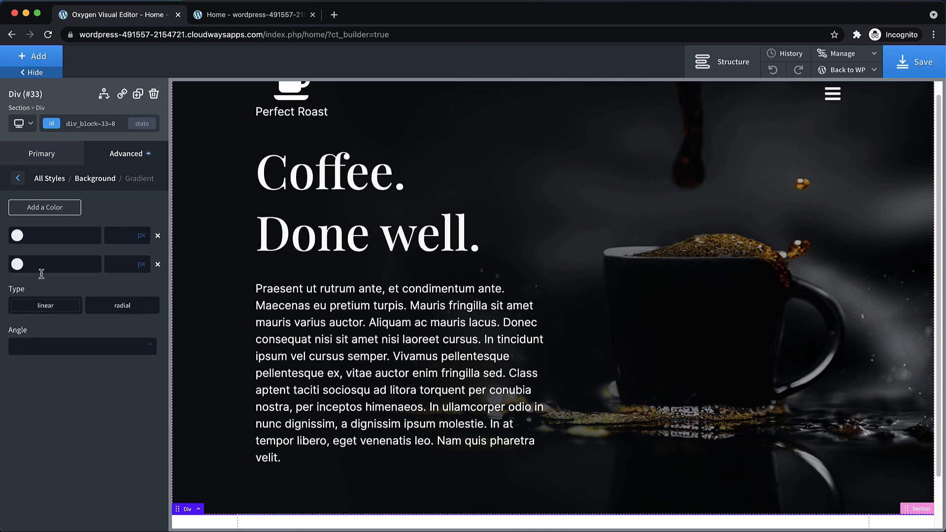
Set the Div gradient's second color to the global black and make its first color fully transparent, rgba(0,0,0,0).
click(18, 265)
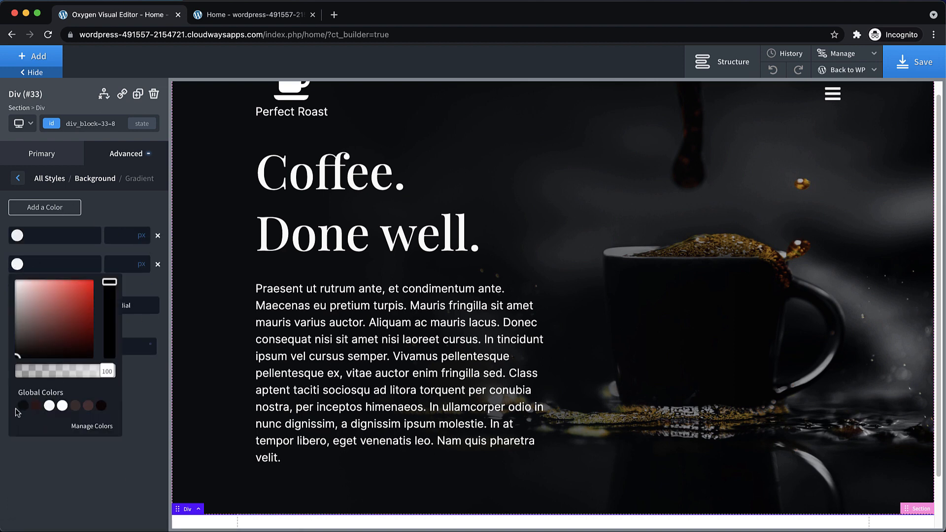
click(23, 406)
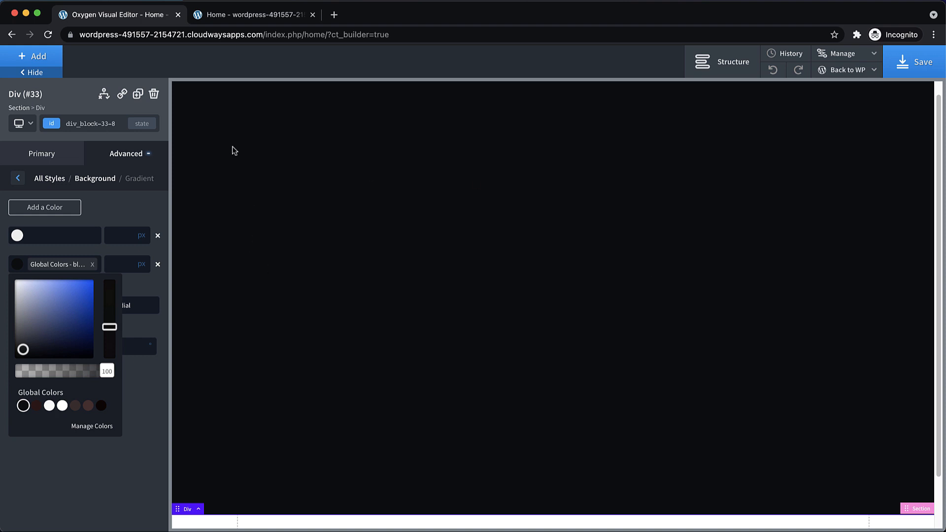
click(17, 236)
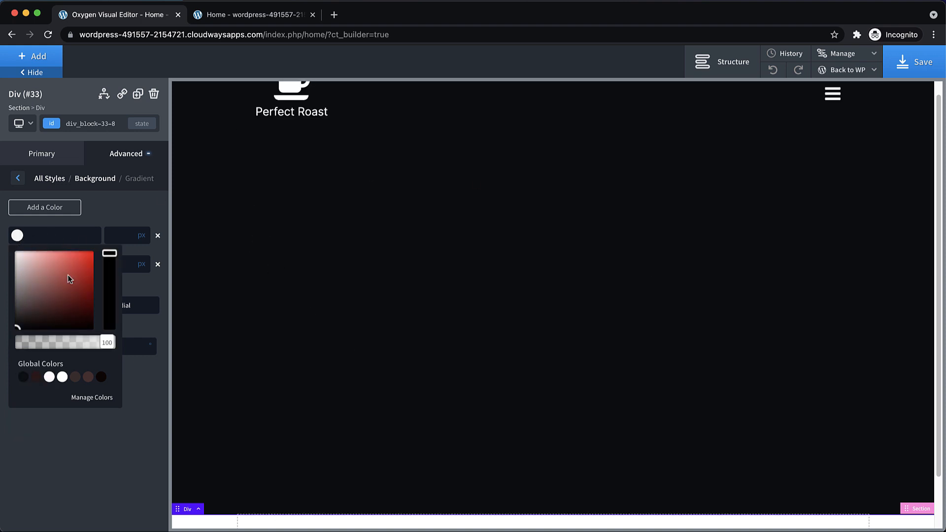
drag(112, 343, 20, 343)
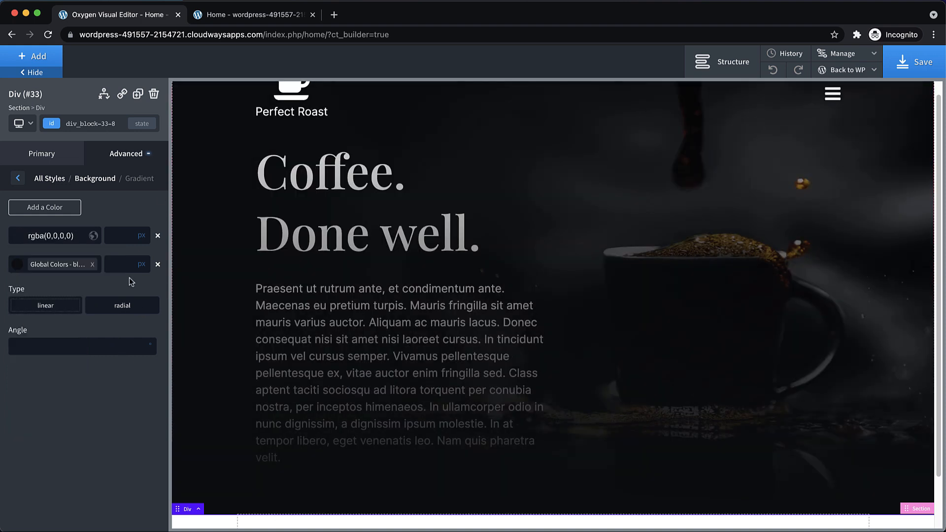
Position the gradient's black color stop at 140%.
scroll(256, 375, down, 2)
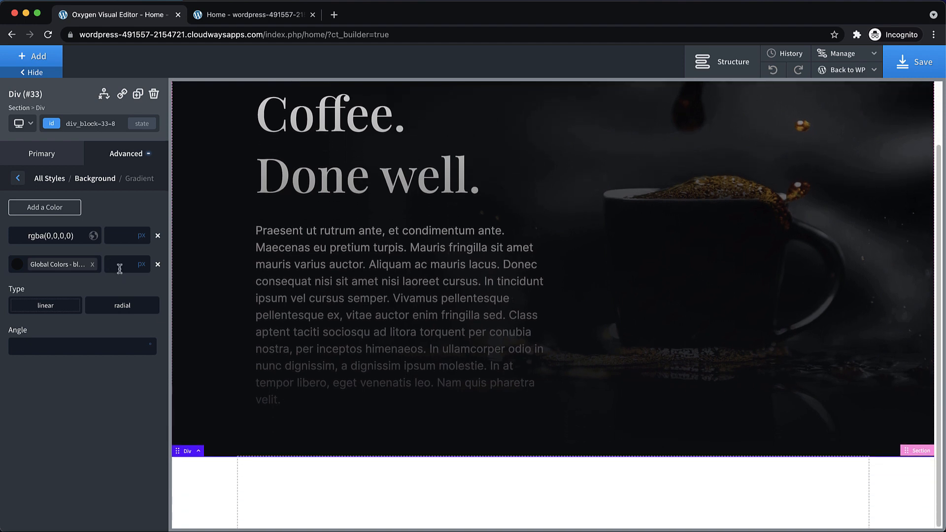
text(20)
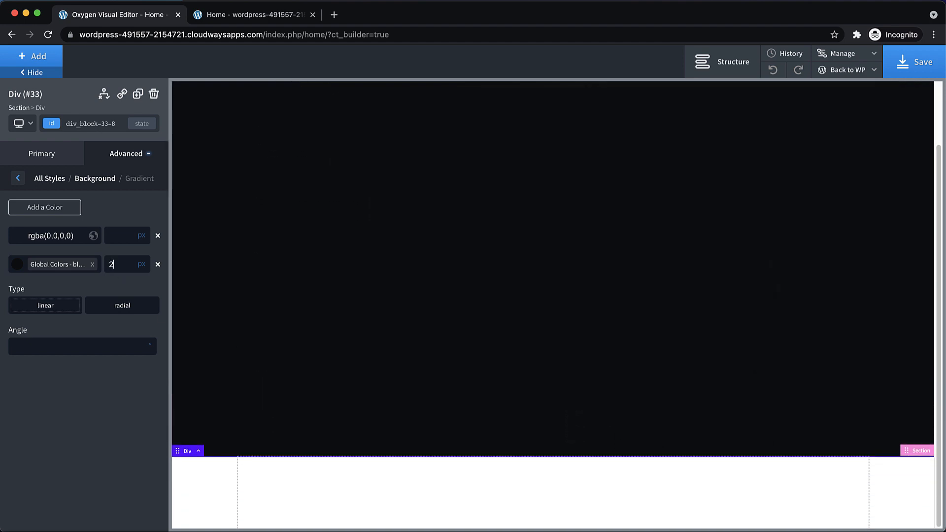
key(BackSpace)
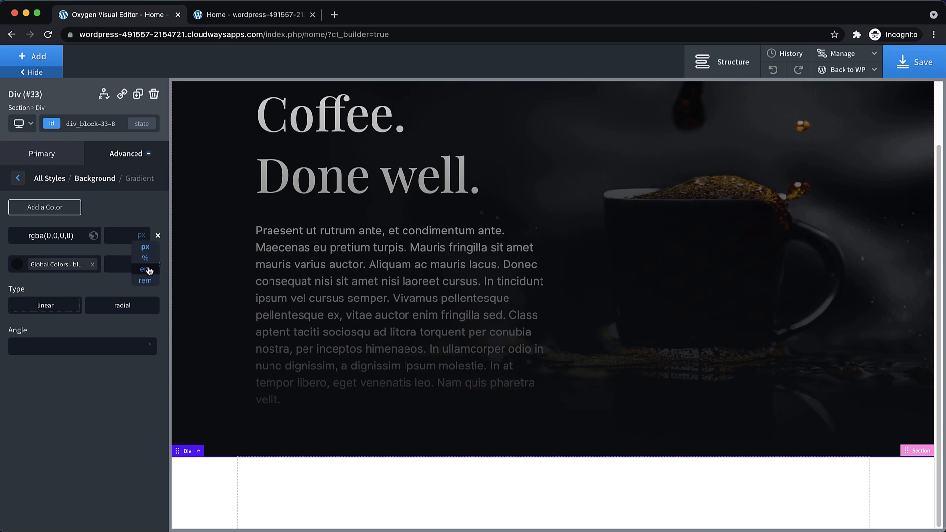
click(148, 260)
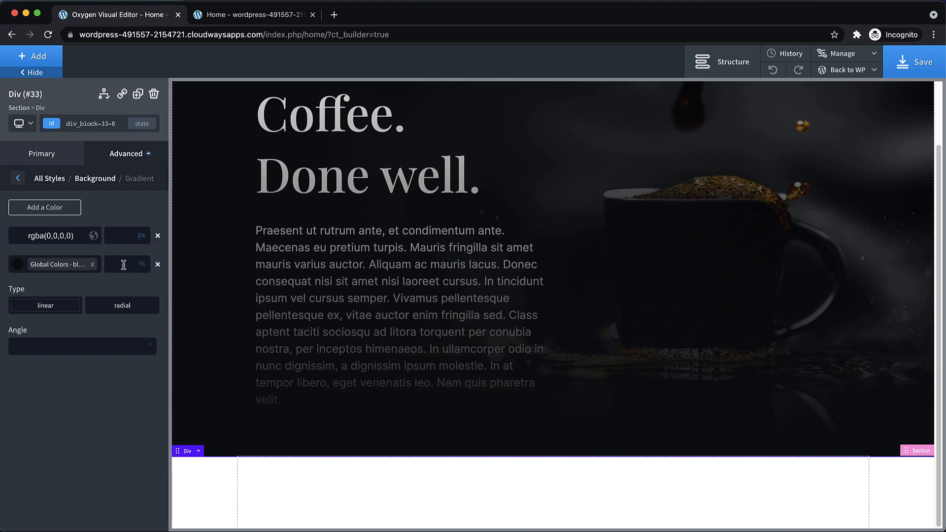
text(100)
key(shift+Up)
key(shift+Up)
key(shift+Up)
key(shift+Up)
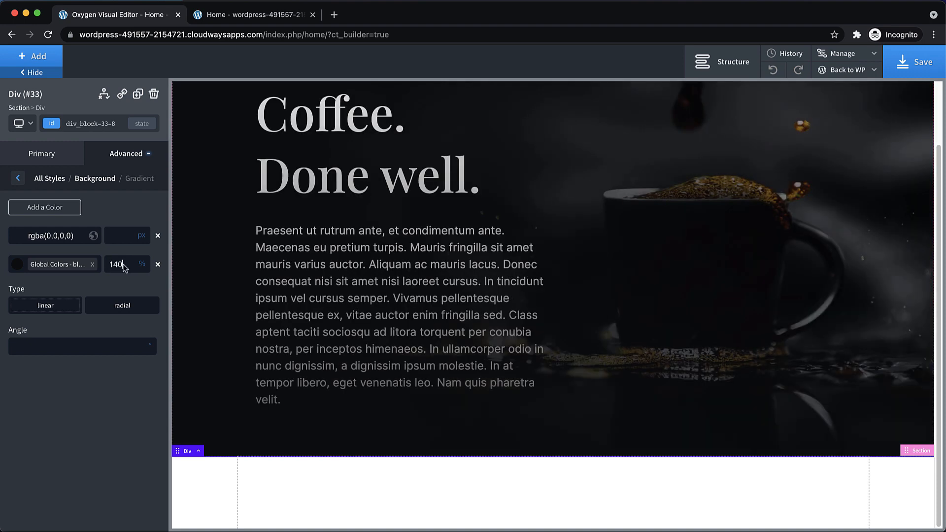
Set the background color of the empty section below the hero to the global black.
click(357, 487)
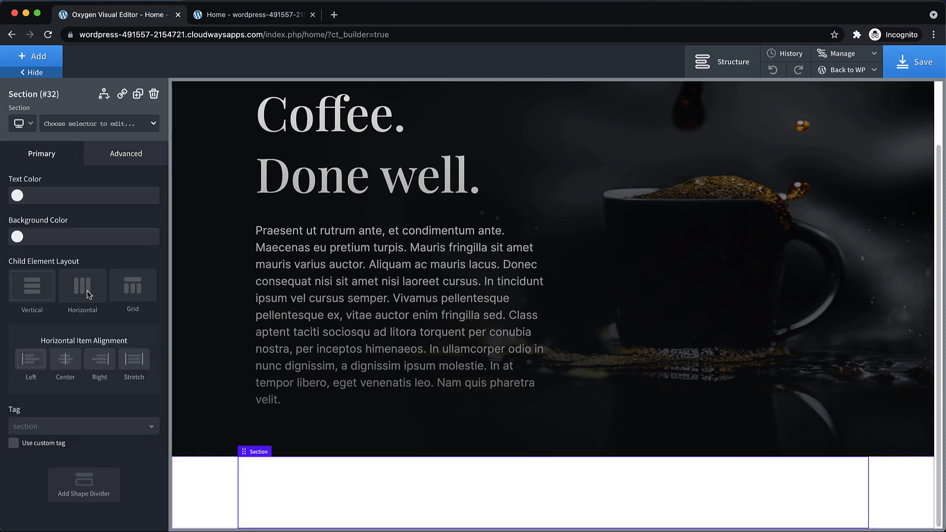
click(17, 236)
click(23, 378)
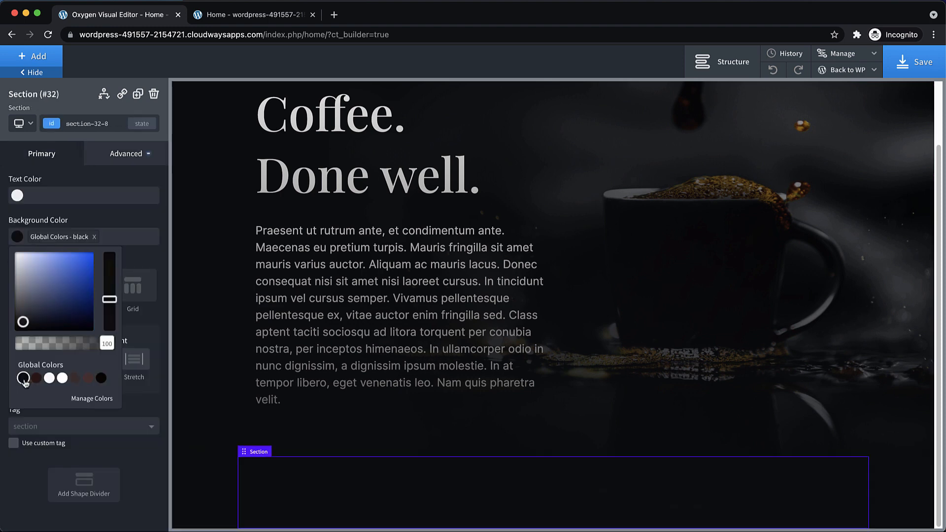
Switch the hero heading's styling from its class to its ID selector and set its z-index to 10.
click(894, 361)
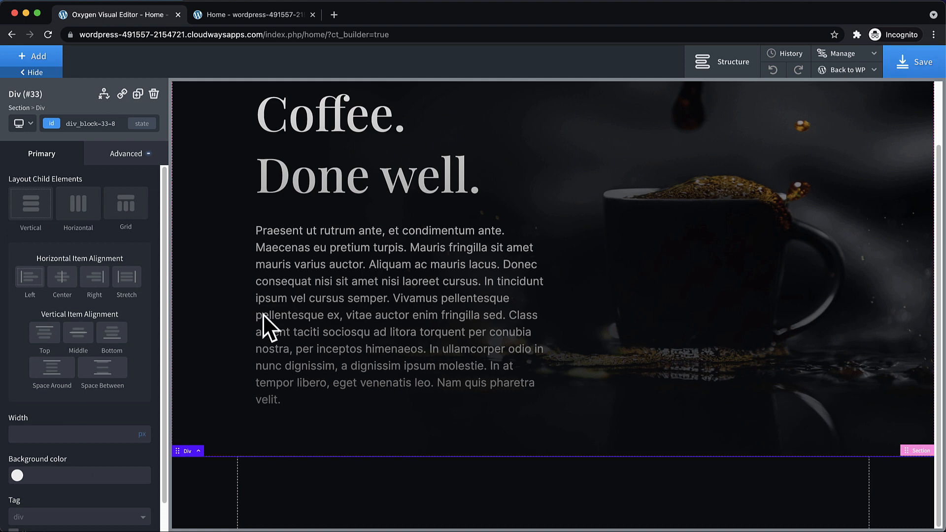
click(729, 62)
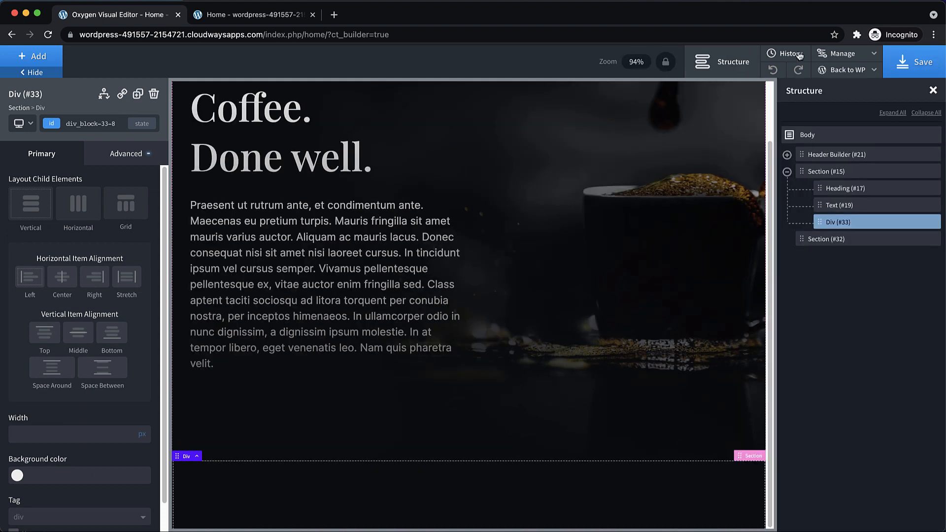
click(852, 192)
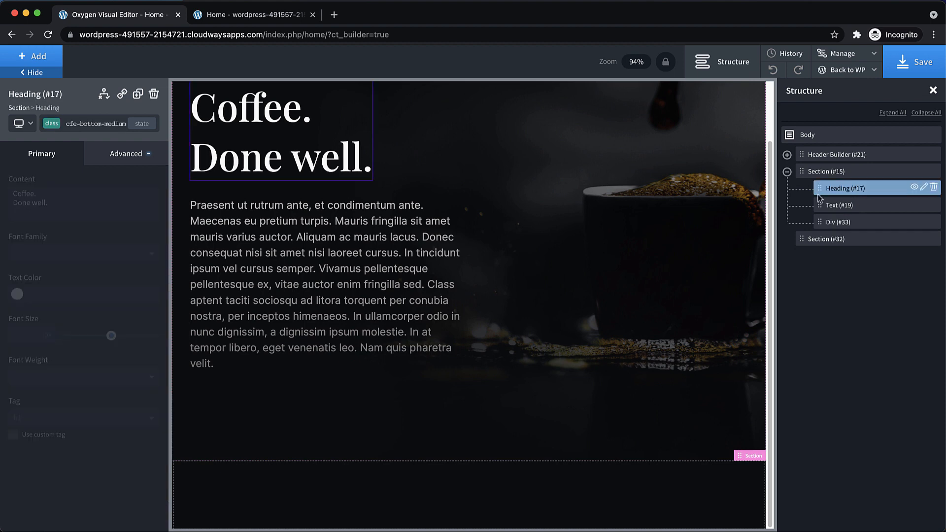
click(55, 127)
click(59, 166)
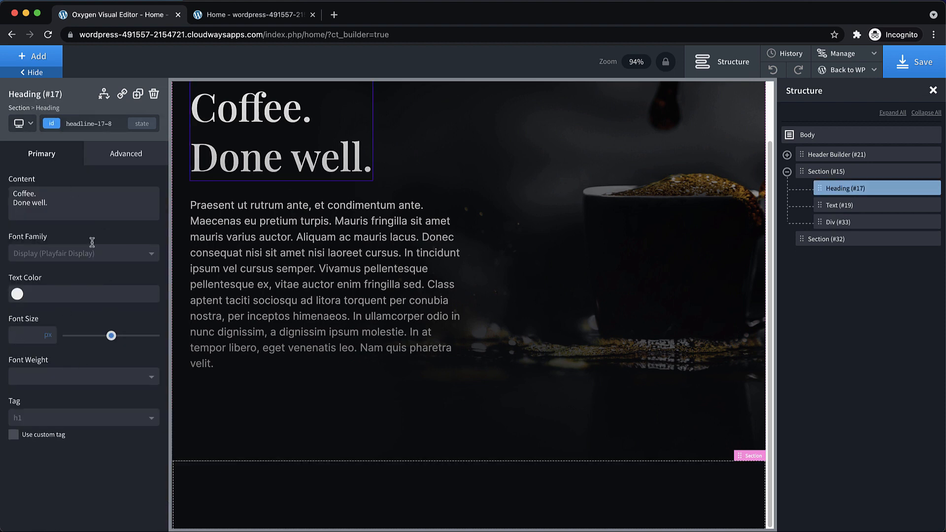
click(126, 154)
click(107, 244)
scroll(100, 299, down, 3)
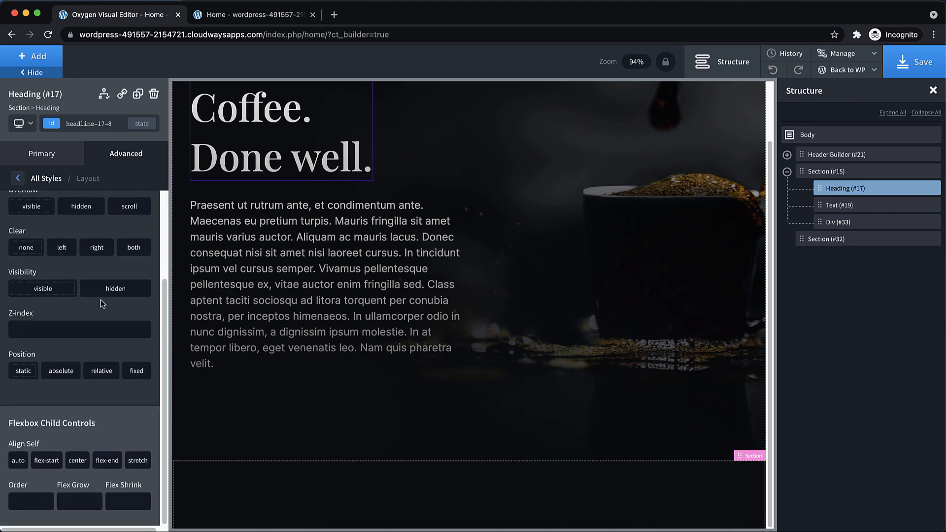
click(58, 327)
text(10)
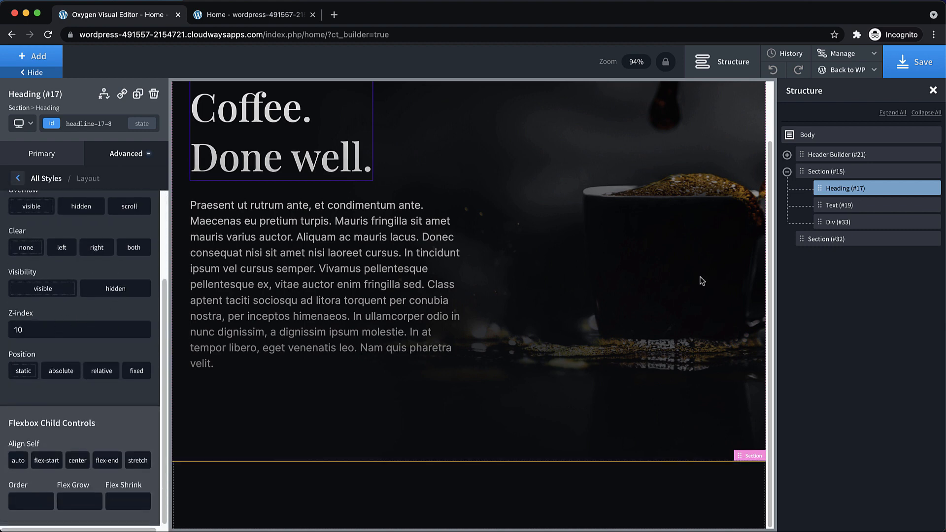
Set the z-index of the hero's paragraph text to 10.
click(881, 210)
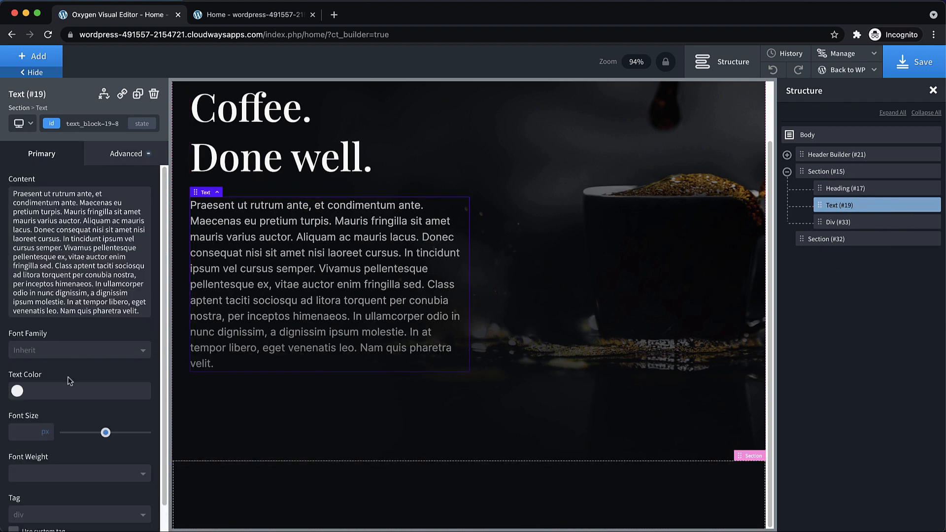
scroll(69, 381, down, 1)
click(125, 153)
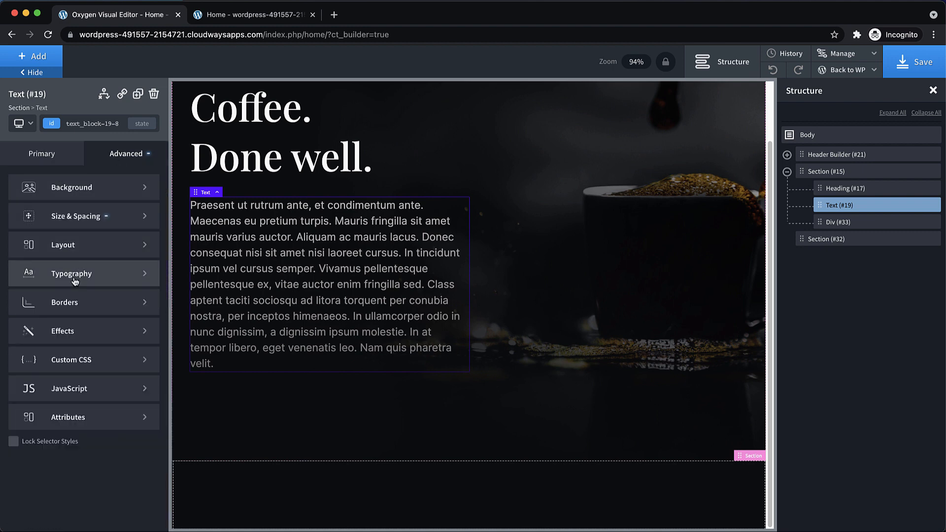
click(64, 245)
scroll(70, 441, down, 1)
click(70, 434)
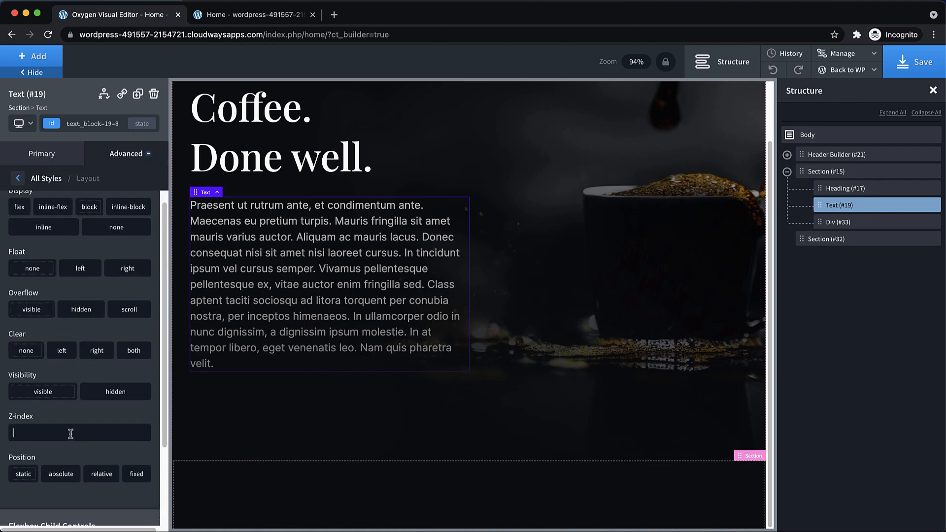
text(10)
scroll(634, 284, up, 2)
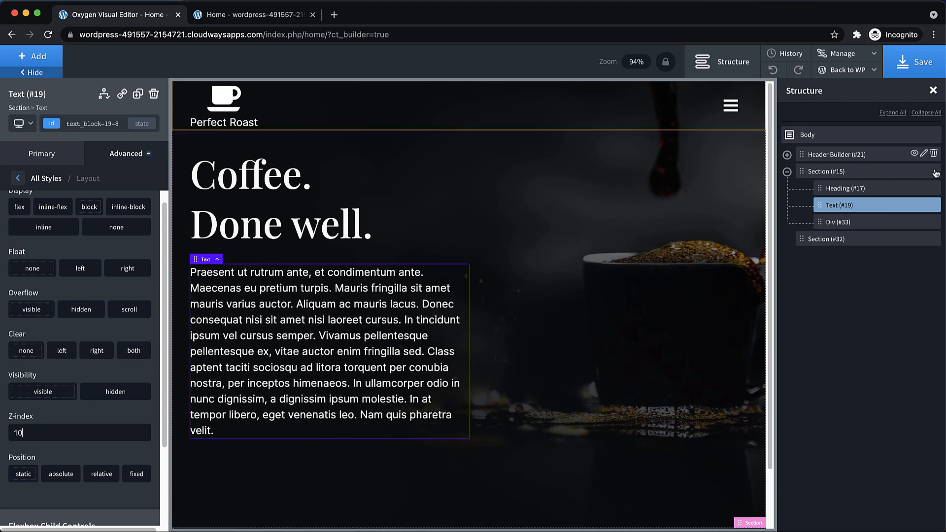
Set the hero gradient Div's z-index to 1 and save the page.
click(862, 222)
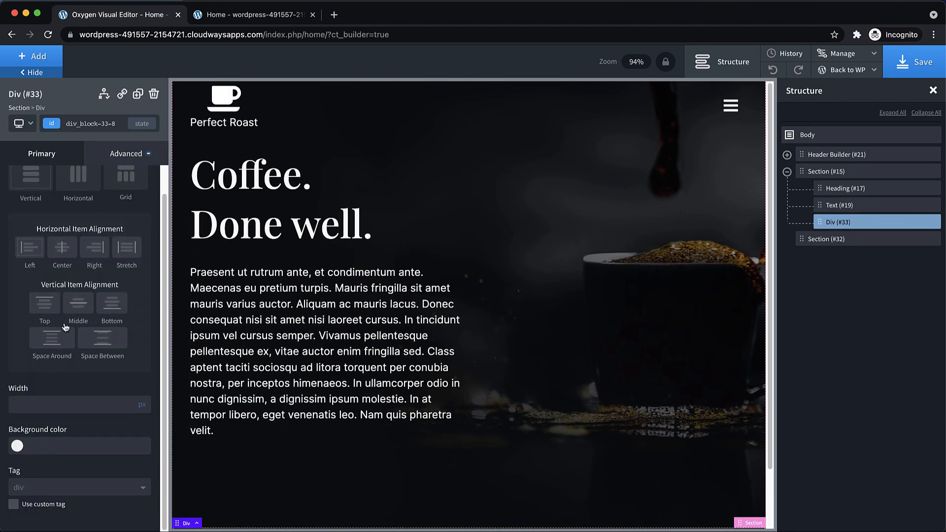
click(115, 156)
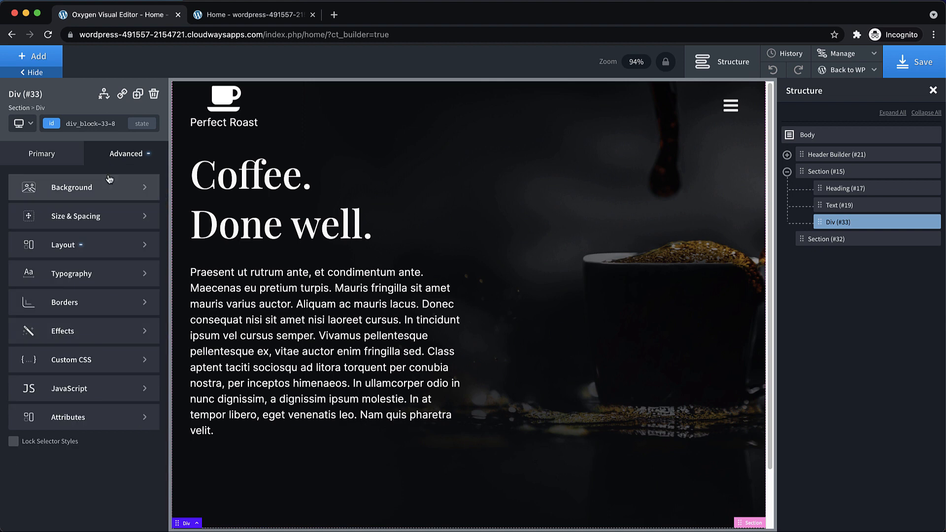
click(85, 257)
scroll(86, 306, down, 5)
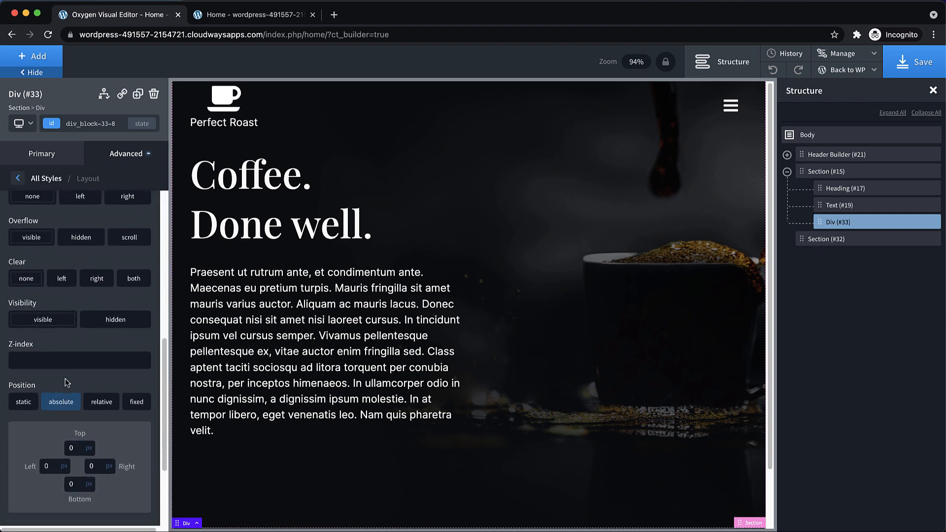
scroll(67, 379, down, 4)
scroll(67, 379, up, 3)
click(52, 320)
text(1)
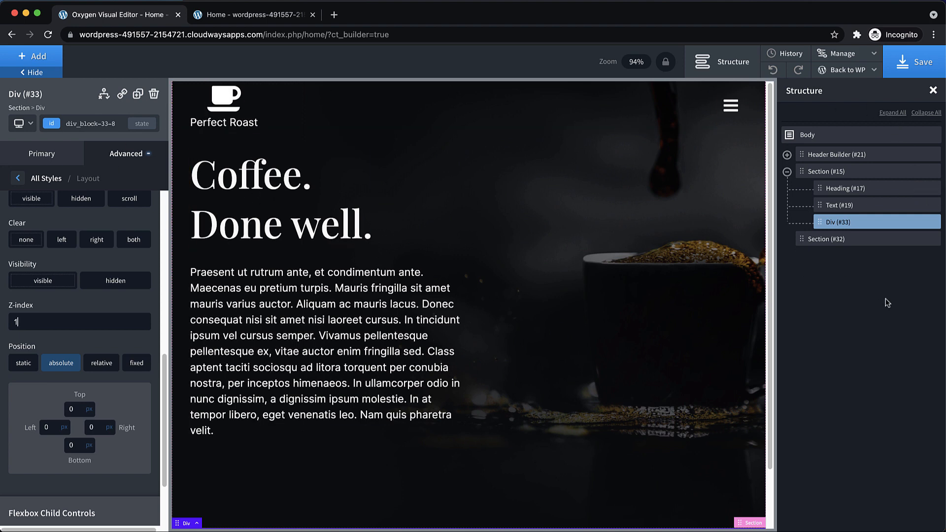
click(916, 63)
Hide and show the gradient Div repeatedly to compare the hero with and without the overlay, leaving it shown.
mouse_move(885, 222)
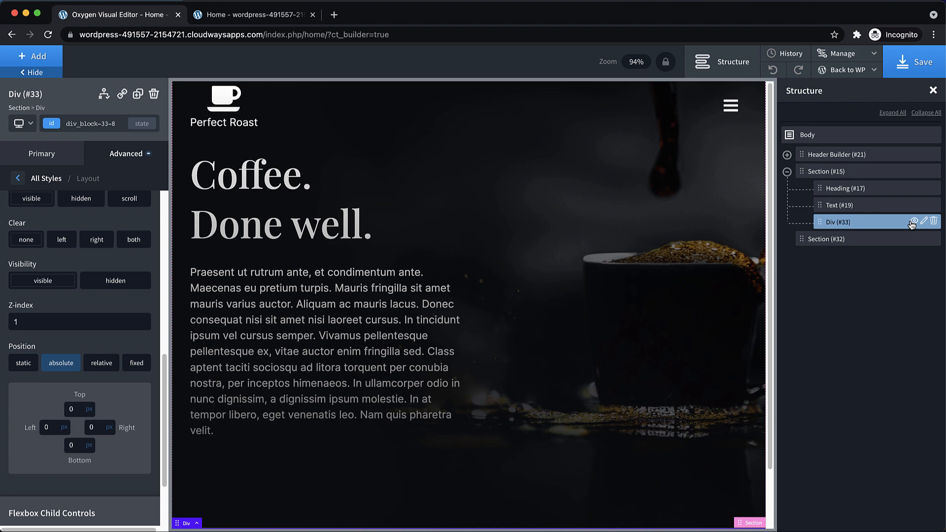
click(914, 222)
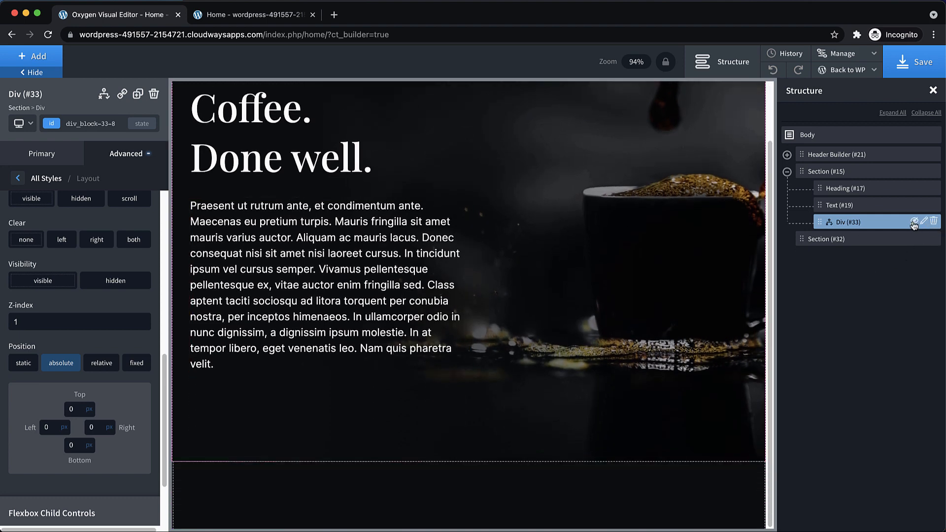
click(914, 222)
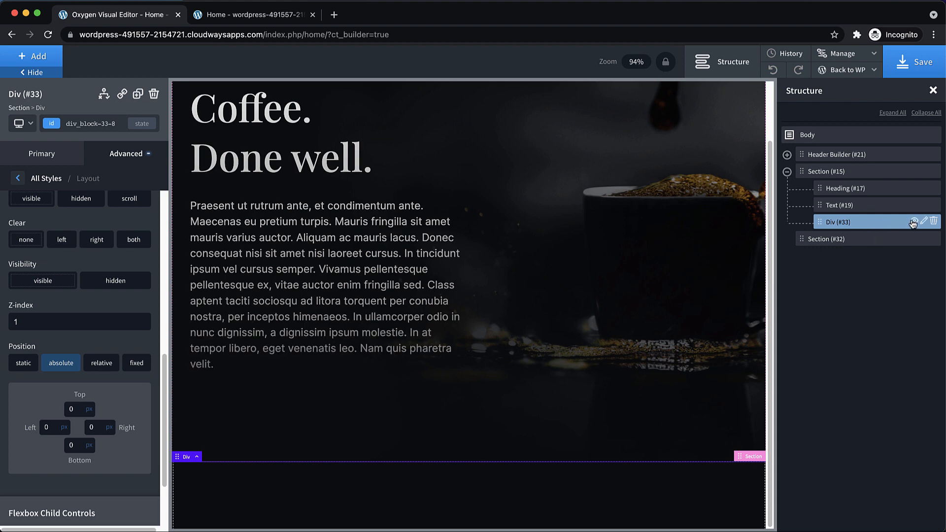
click(913, 222)
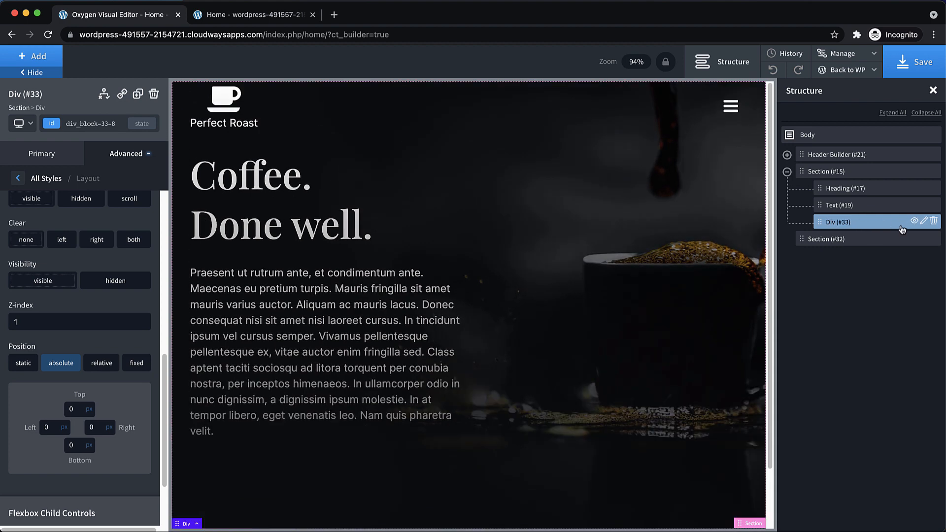
click(913, 223)
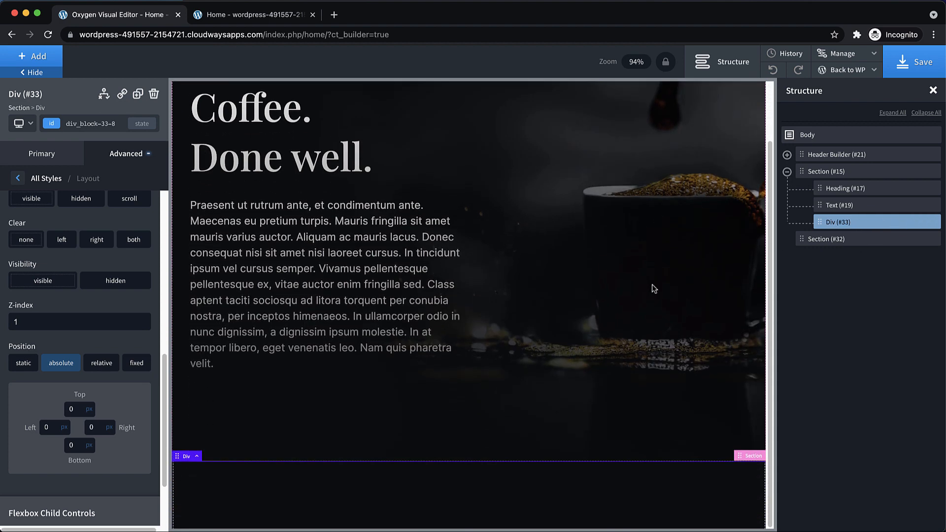
Hide the hero's gradient Div and set the background of the section below the hero to the global white color.
click(914, 222)
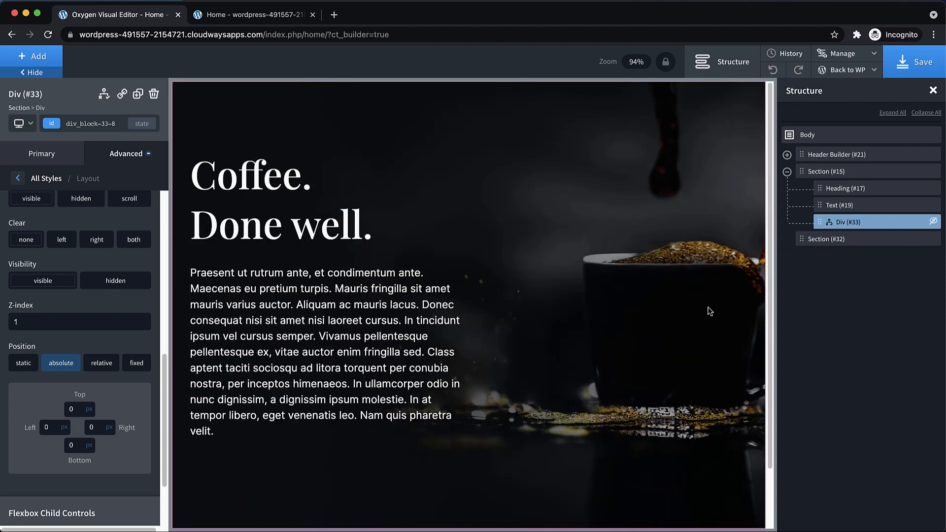
scroll(663, 329, down, 3)
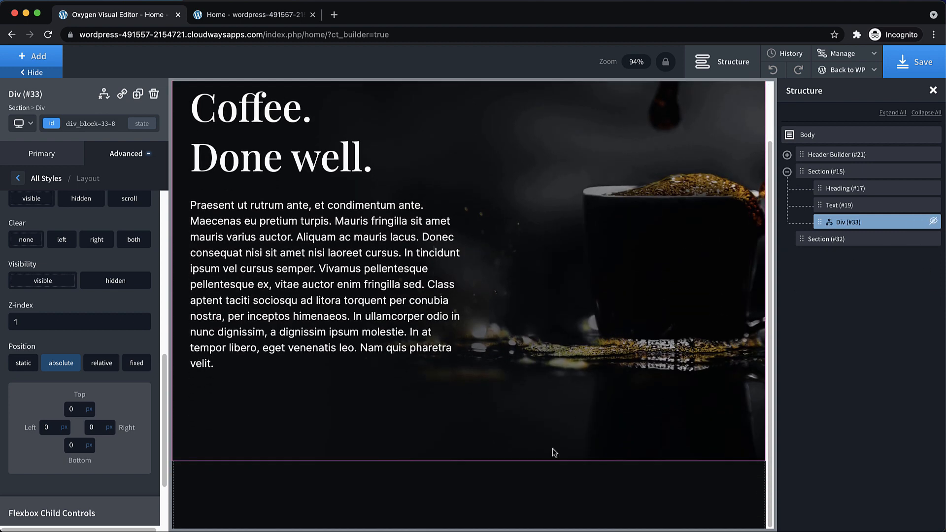
click(506, 512)
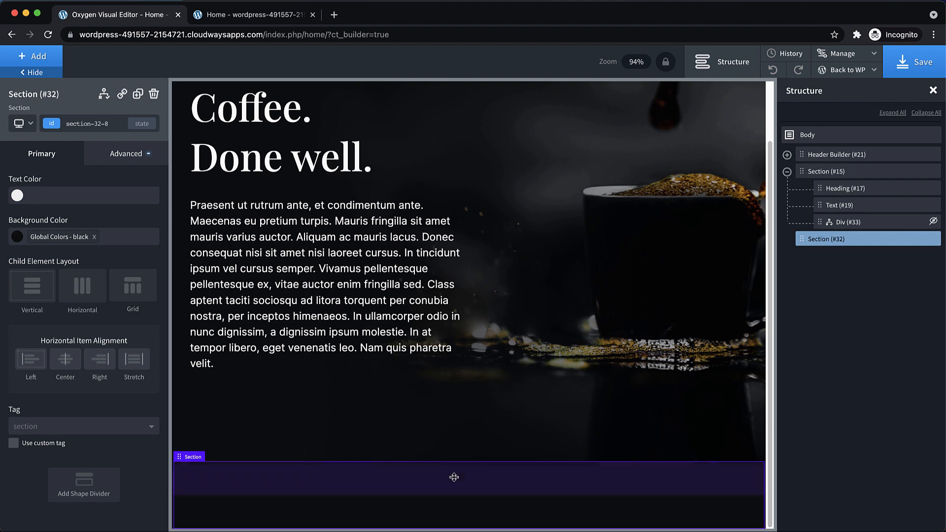
click(23, 239)
click(61, 378)
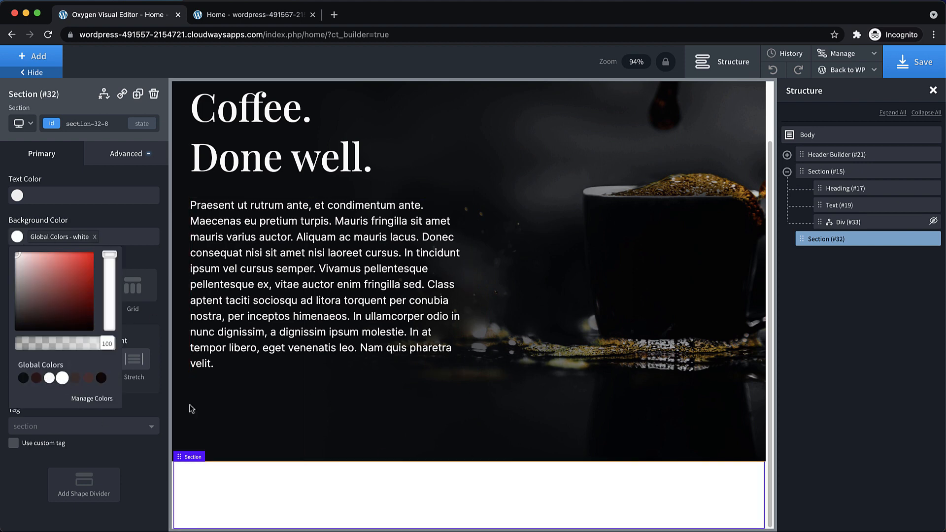
Unlock the hero heading's cfe-typo--white class and set its text color to the global white color.
click(257, 149)
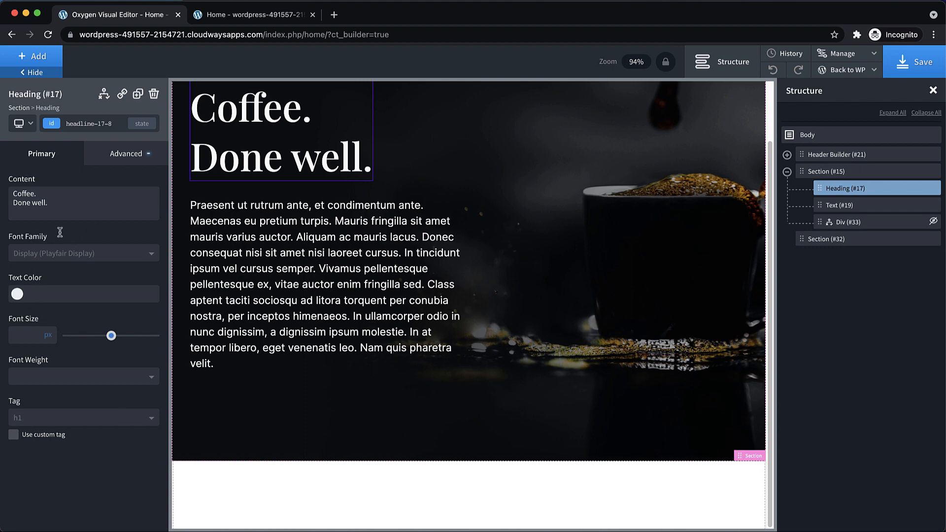
click(88, 123)
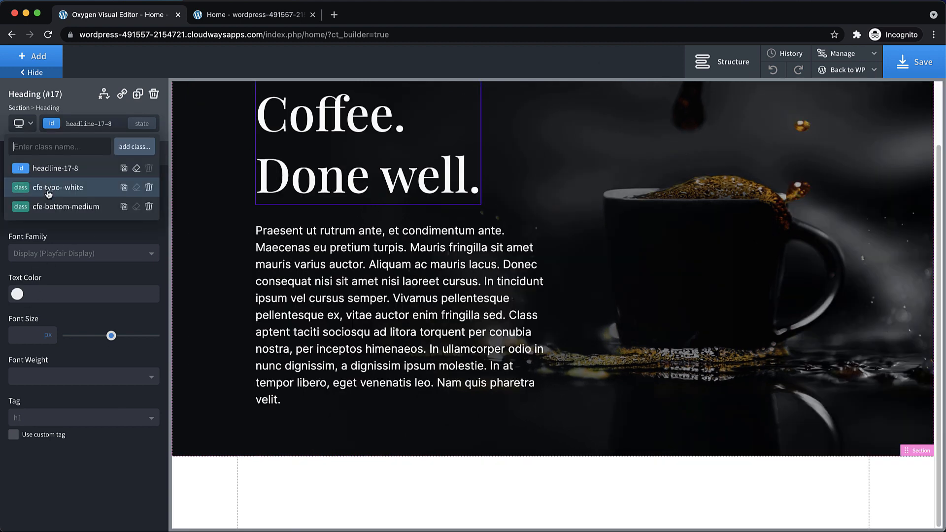
click(48, 188)
click(137, 160)
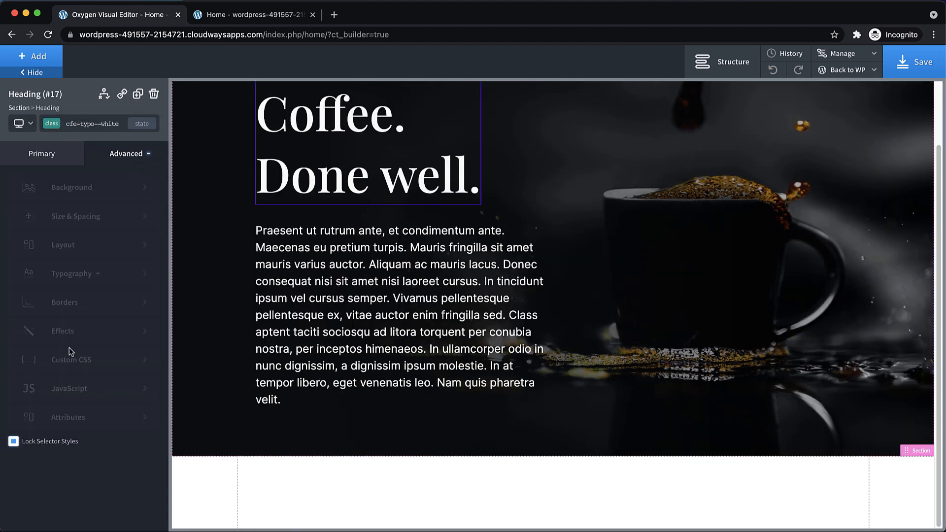
click(14, 443)
click(51, 154)
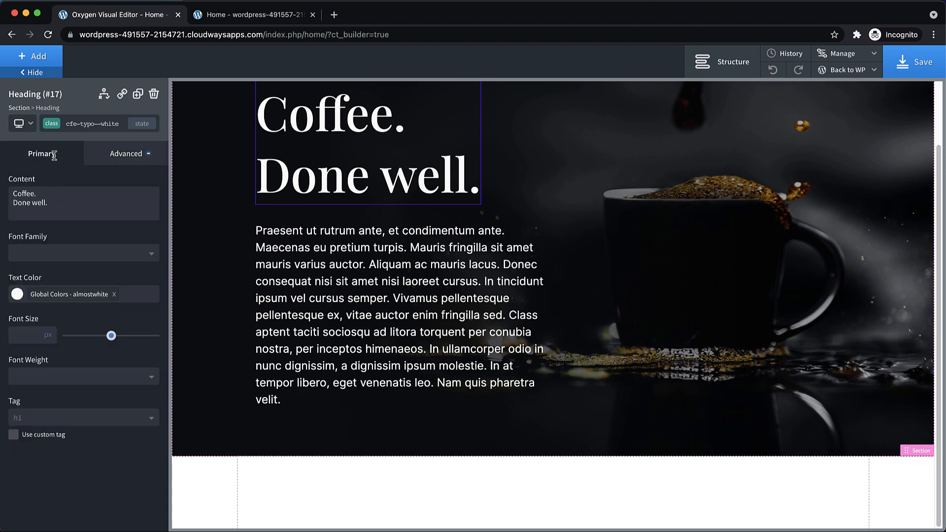
click(20, 294)
click(62, 437)
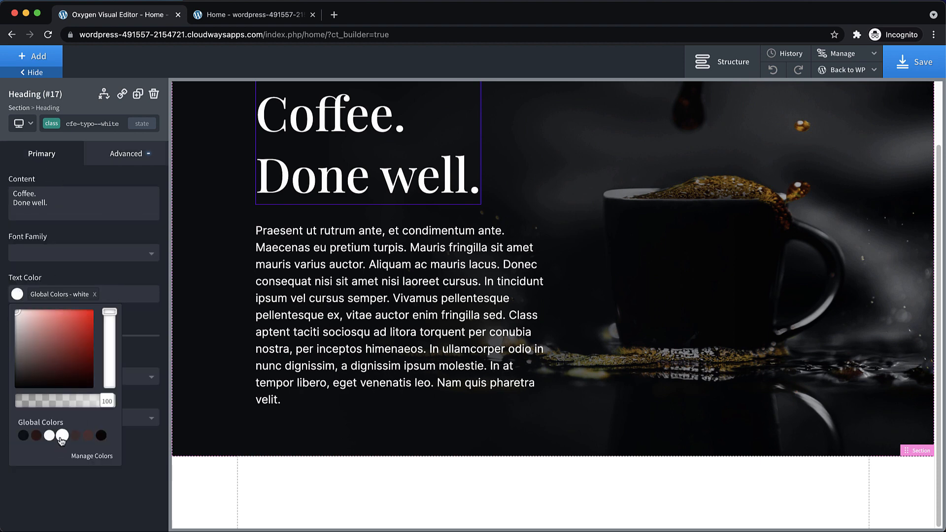
click(98, 494)
scroll(562, 173, up, 2)
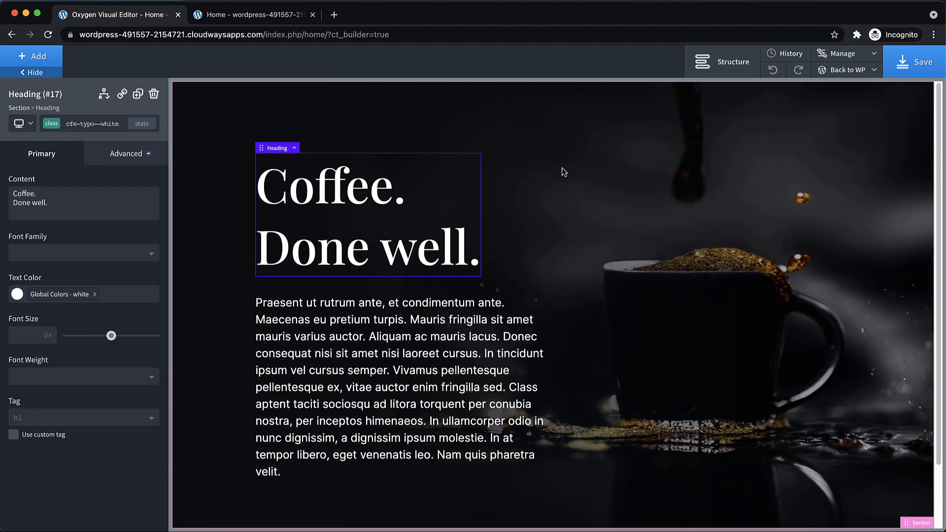
scroll(488, 185, down, 2)
Lock the cfe-typo--white class from the hero paragraph, then return the paragraph's styling to its ID selector.
click(316, 254)
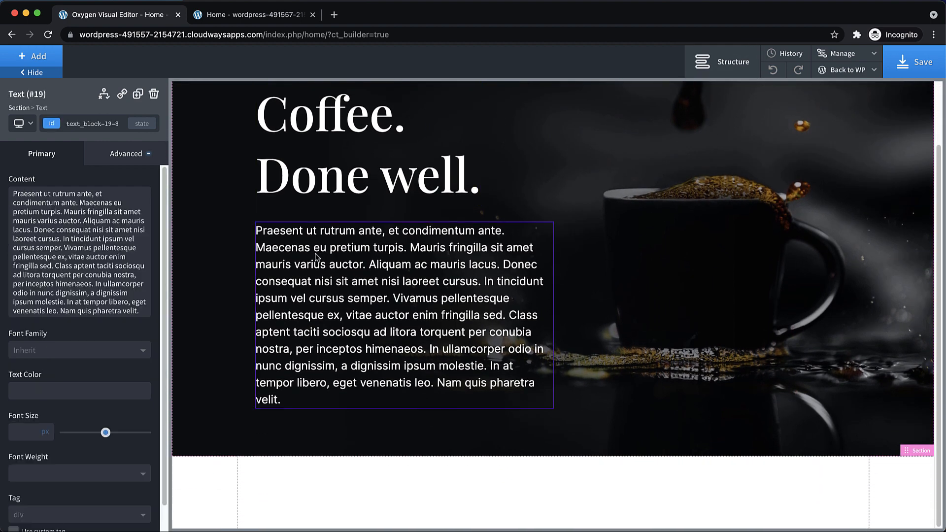
click(93, 124)
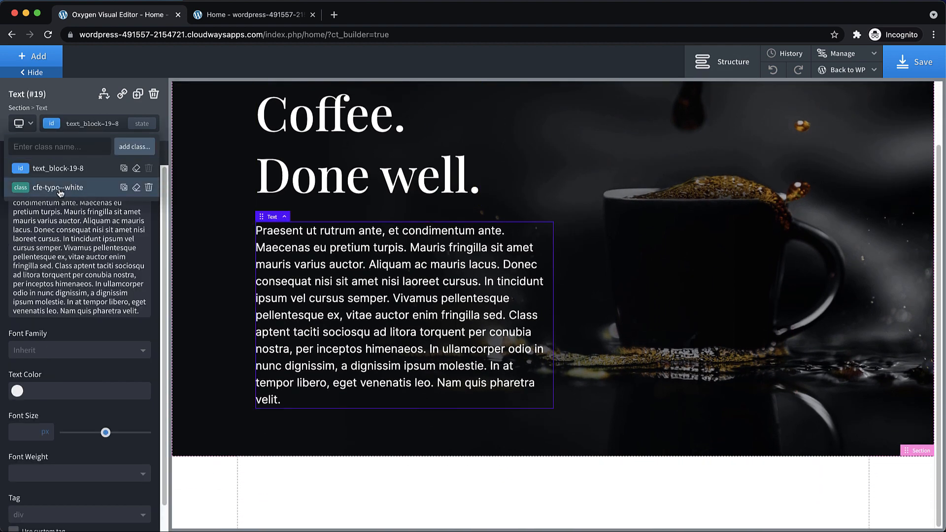
click(69, 190)
click(129, 153)
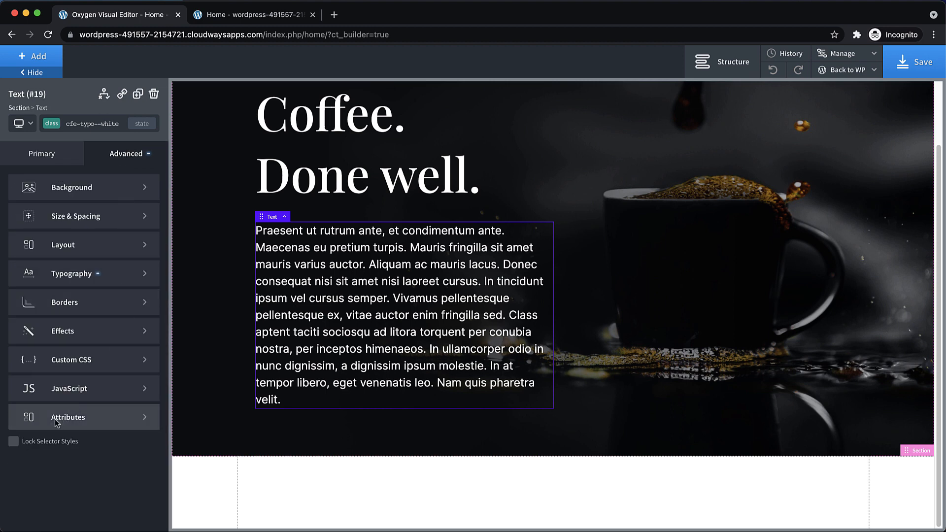
click(13, 441)
click(74, 124)
click(60, 170)
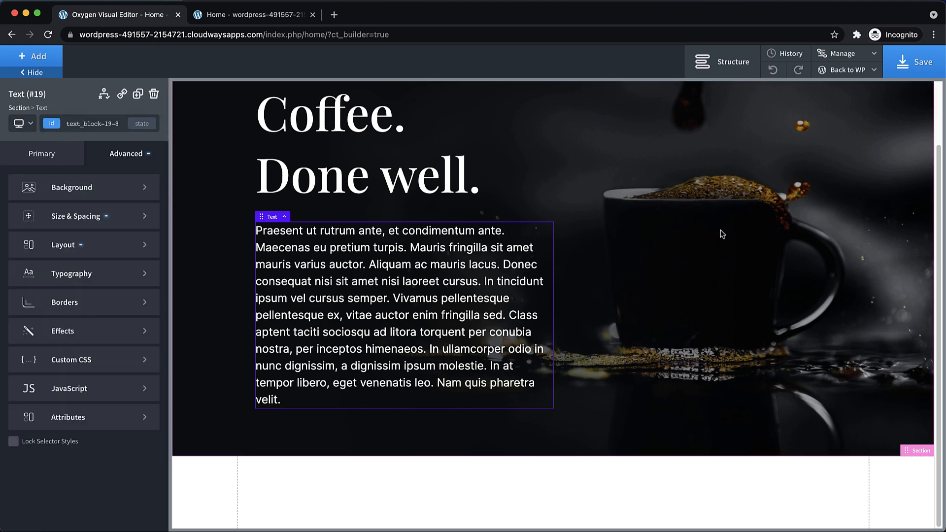
Add a shape divider to the white section below the hero and set its position to Top.
click(631, 501)
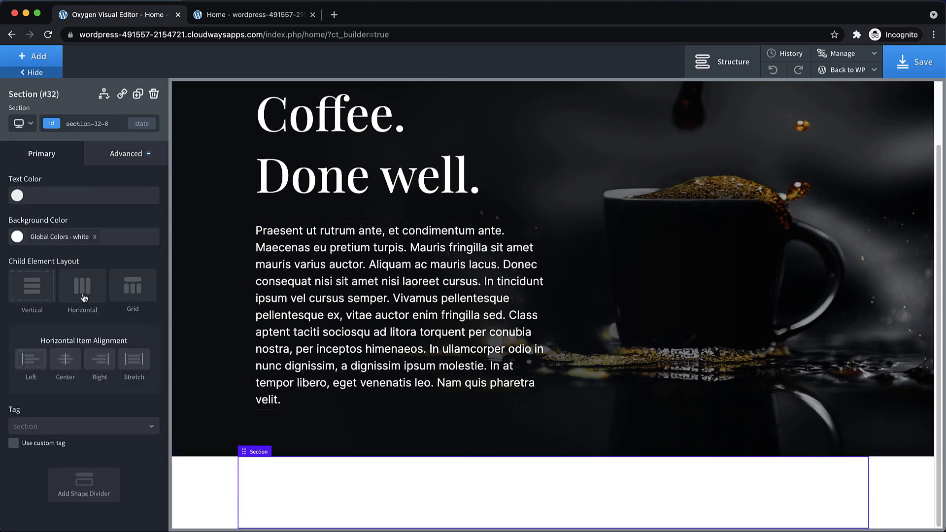
click(85, 487)
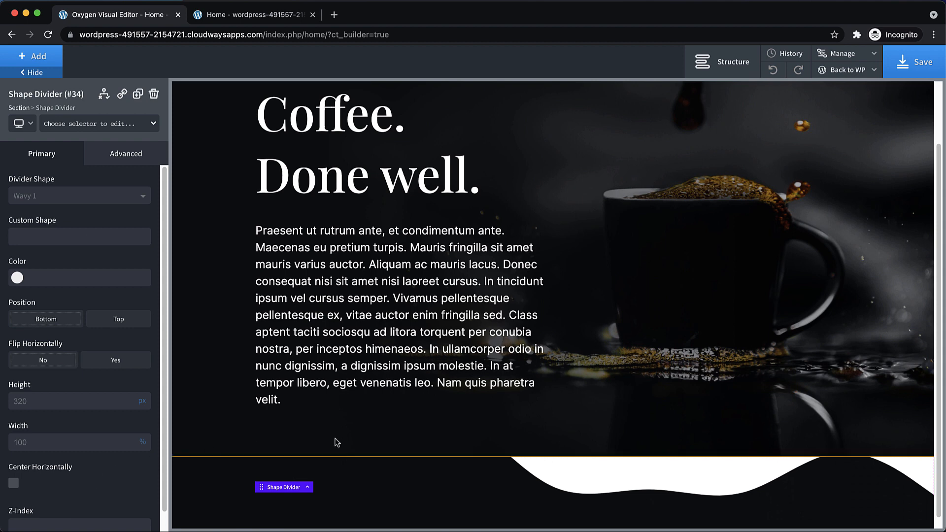
scroll(337, 442, down, 1)
click(98, 322)
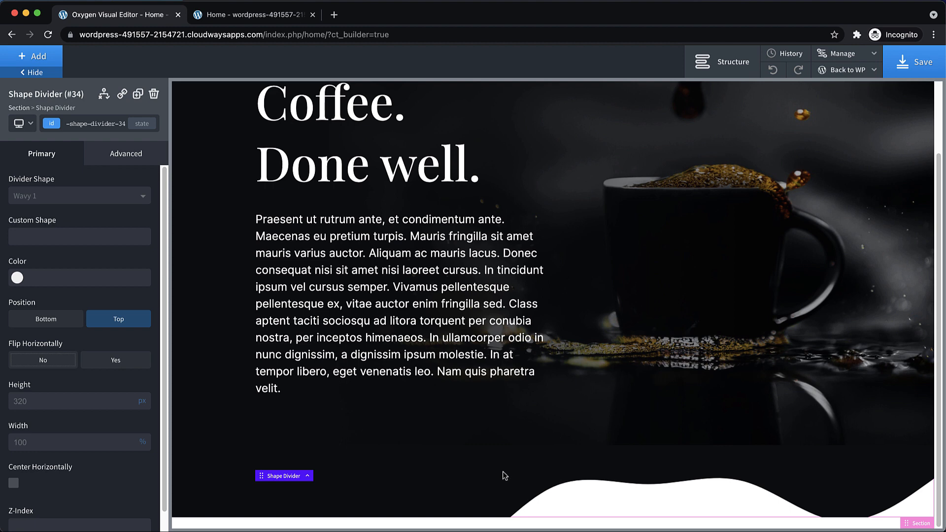
Give the shape divider the Curvy 1 shape, a height of 120 px and the global black color.
click(76, 199)
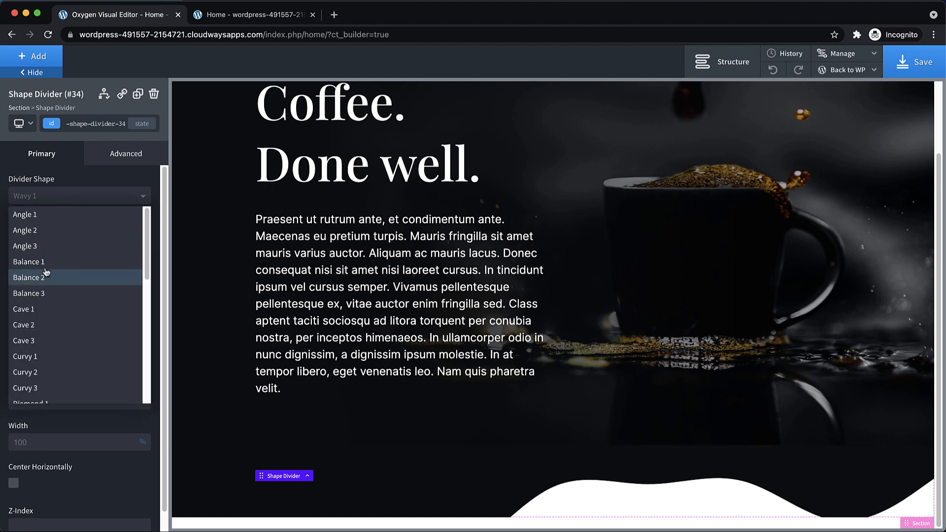
click(34, 357)
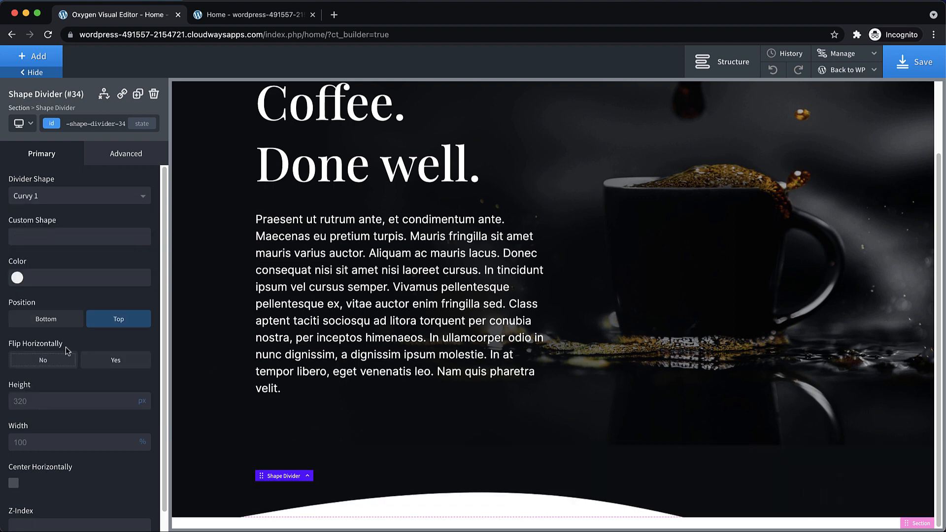
double_click(30, 400)
text(120)
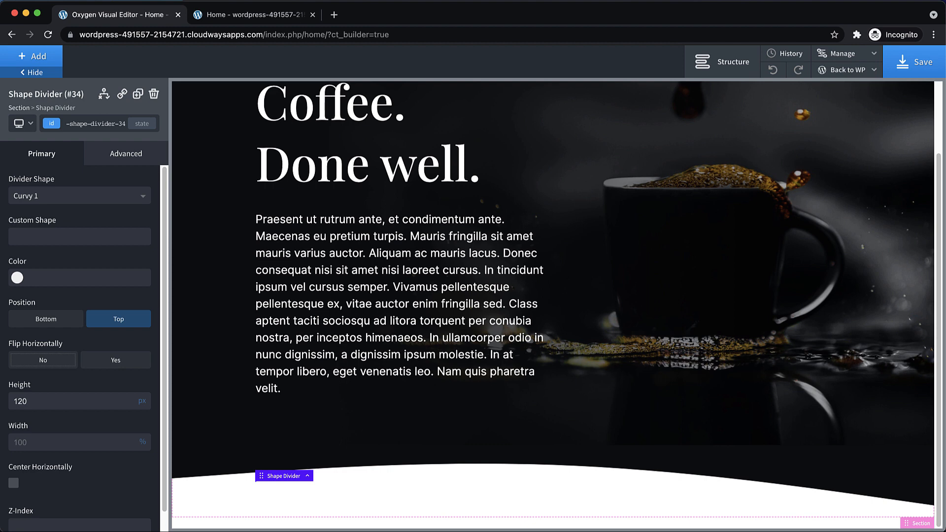
click(17, 280)
click(23, 420)
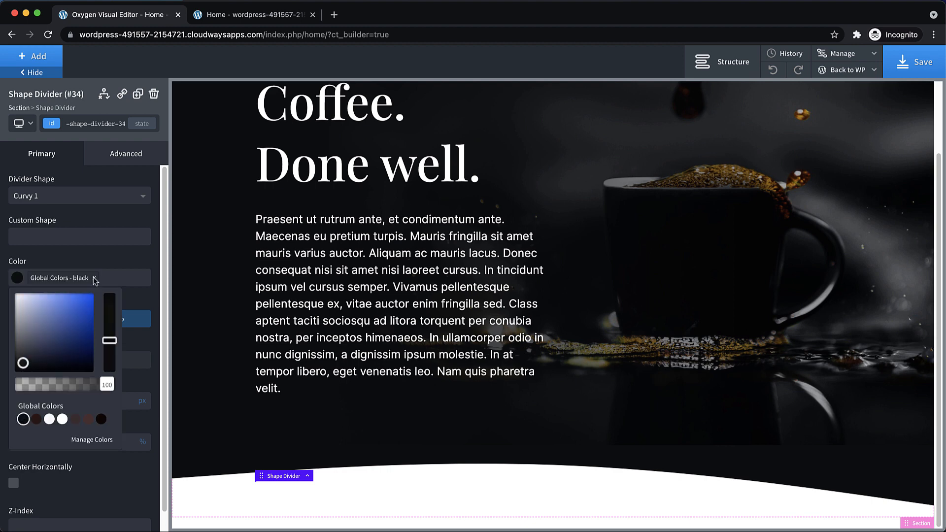
Show the hero's gradient Div again and save the page.
click(722, 62)
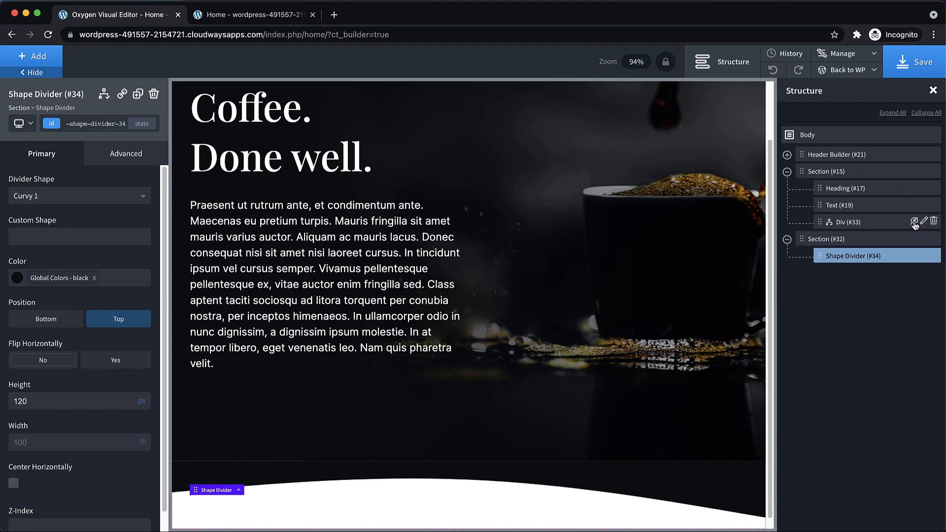
click(914, 224)
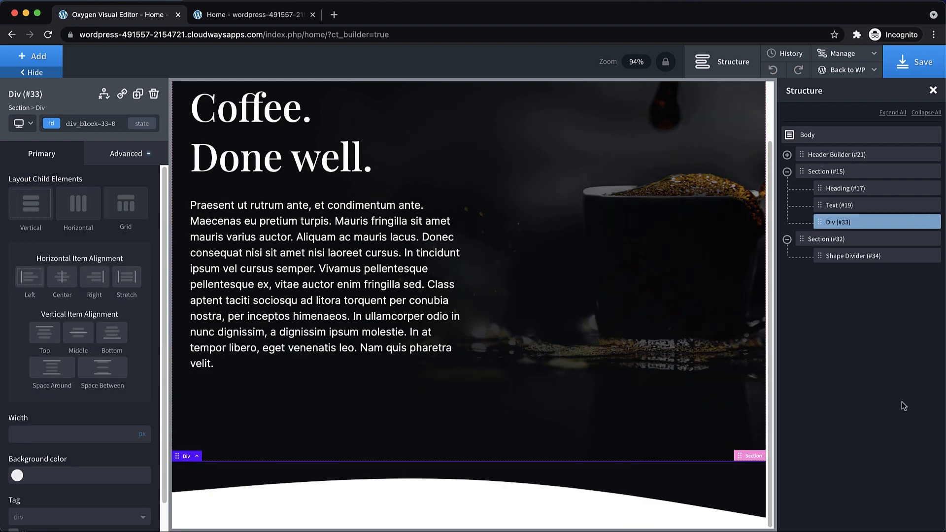
click(914, 62)
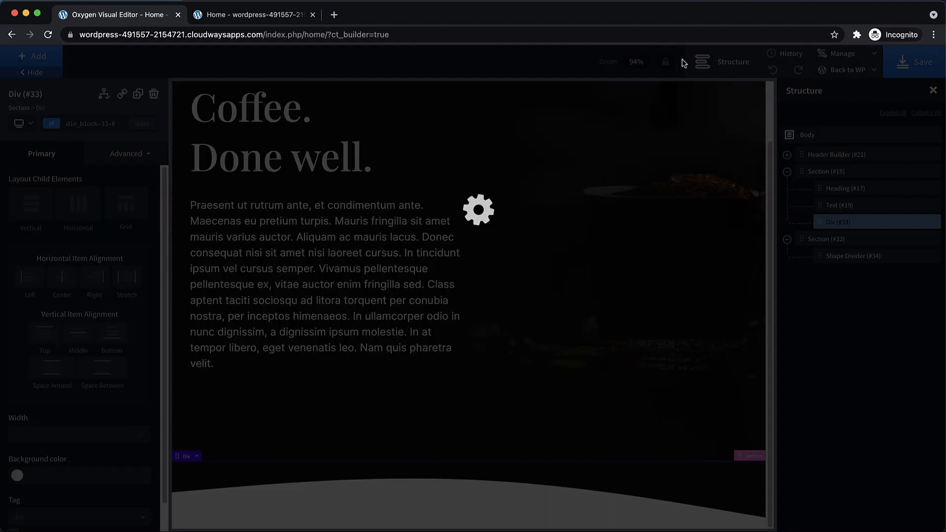
Reload the live home page and examine how the hero flows into the curved divider and white section.
click(238, 20)
click(48, 35)
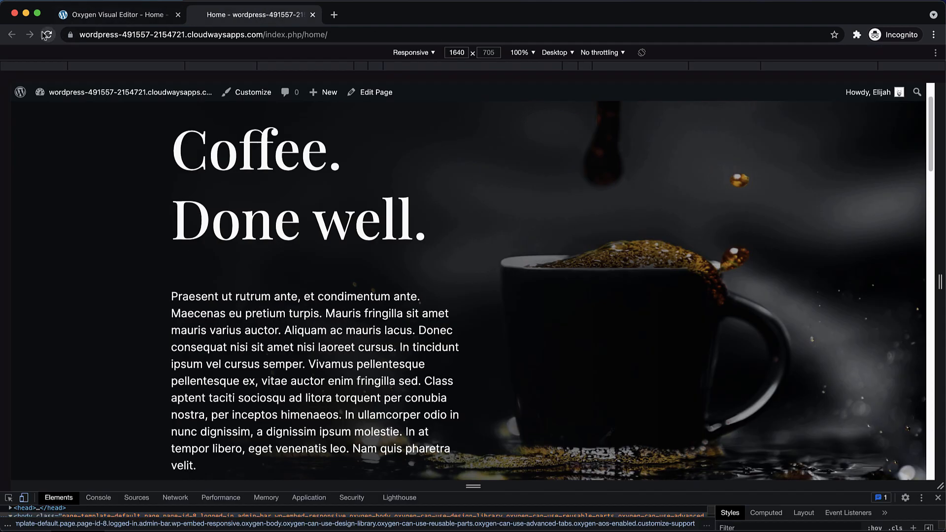
scroll(832, 274, down, 2)
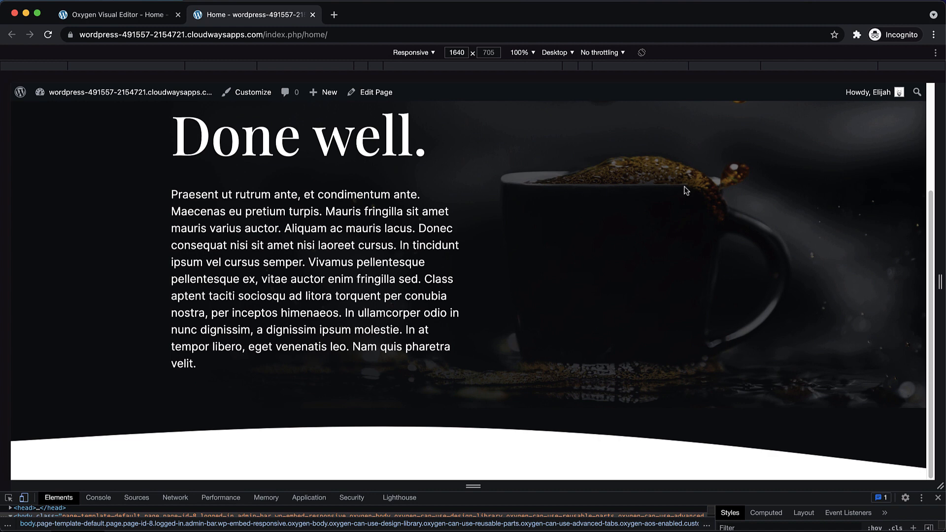
scroll(716, 300, up, 2)
scroll(682, 311, down, 2)
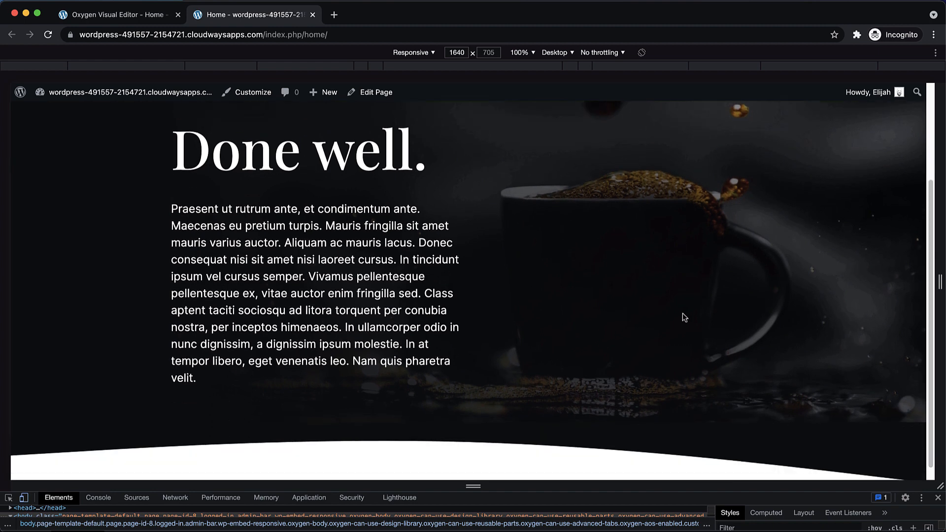
scroll(683, 314, down, 1)
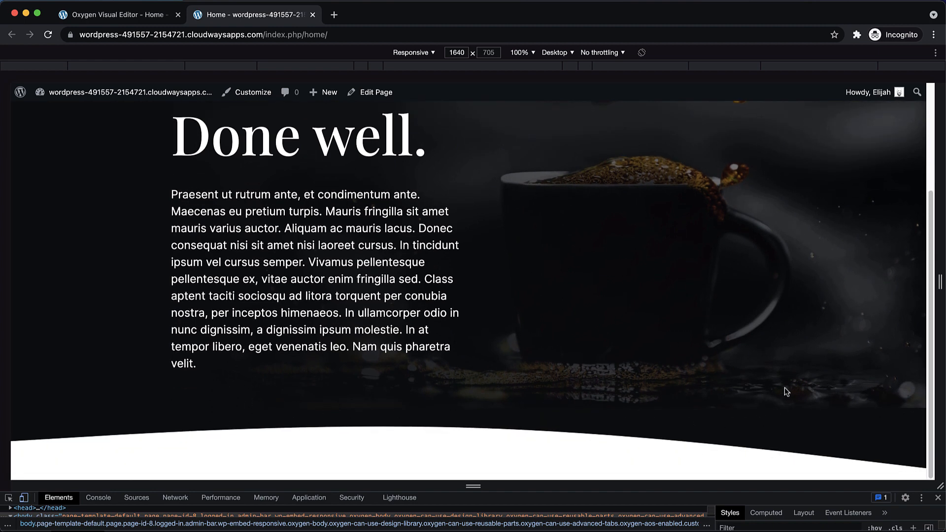
scroll(732, 380, up, 3)
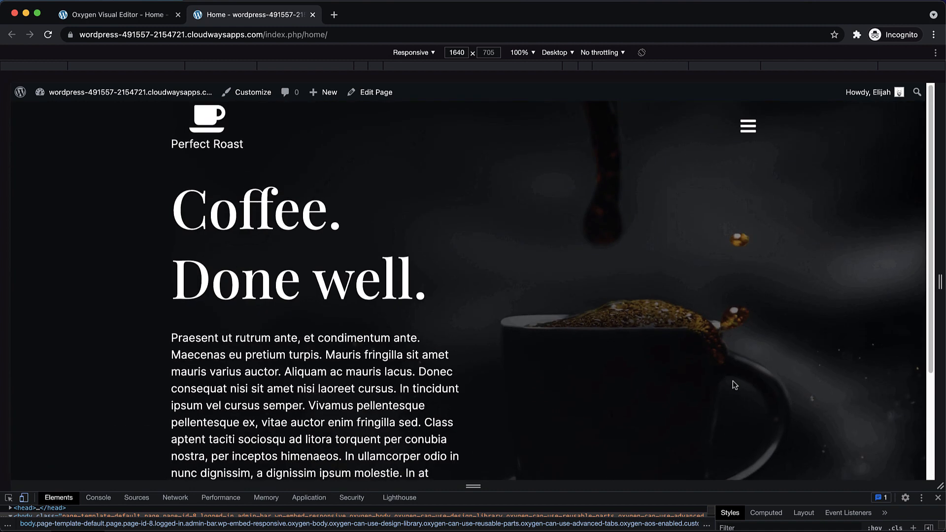
Return to the Oxygen editor, collapse the hero section in the structure tree and select the shape divider.
click(160, 15)
click(787, 172)
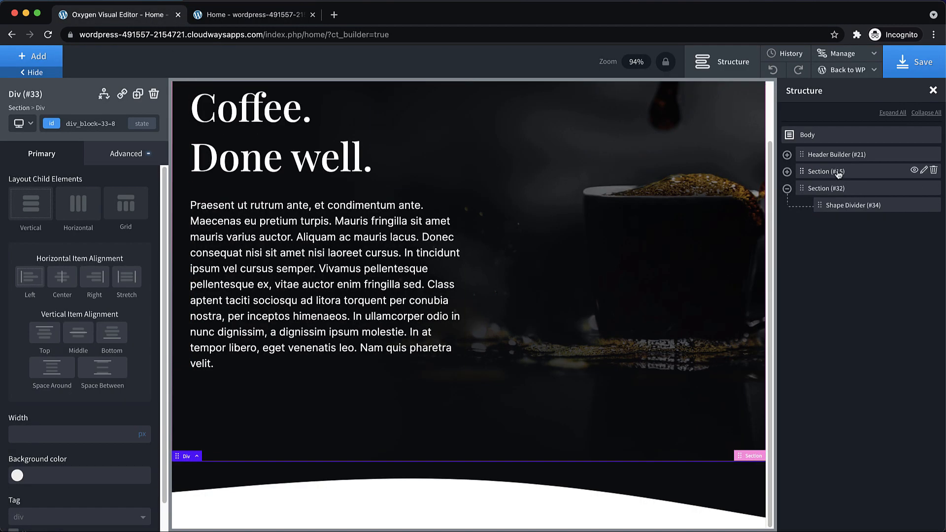
click(863, 210)
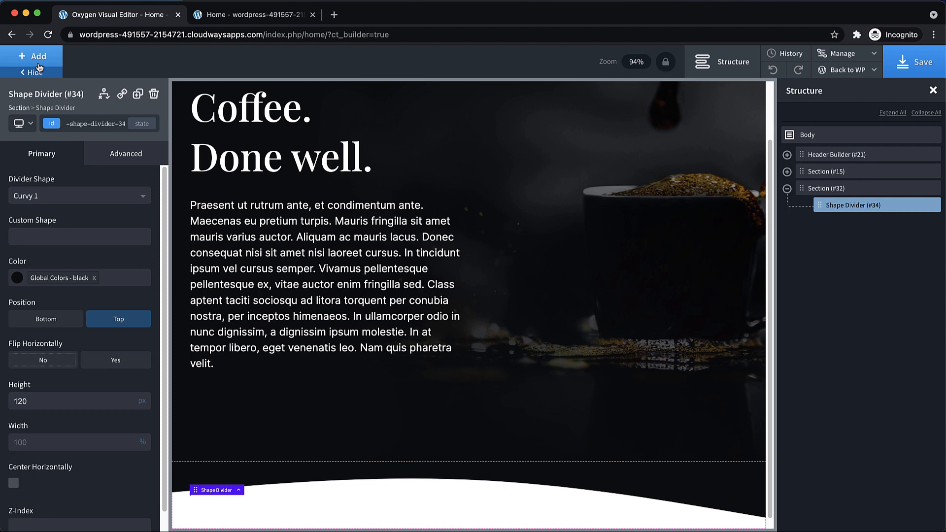
Set the white section's child element layout to Grid with a column count of 3.
click(813, 188)
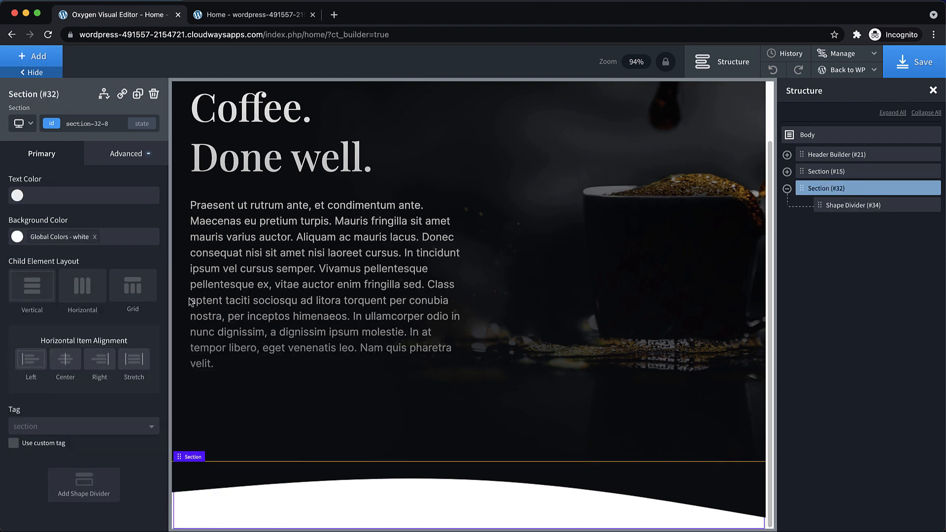
click(127, 295)
scroll(118, 309, down, 5)
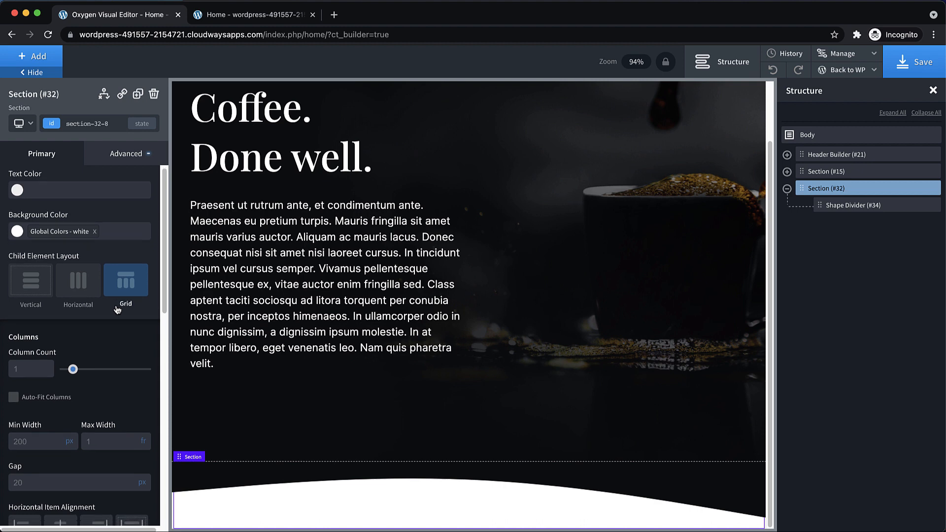
drag(73, 209, 90, 209)
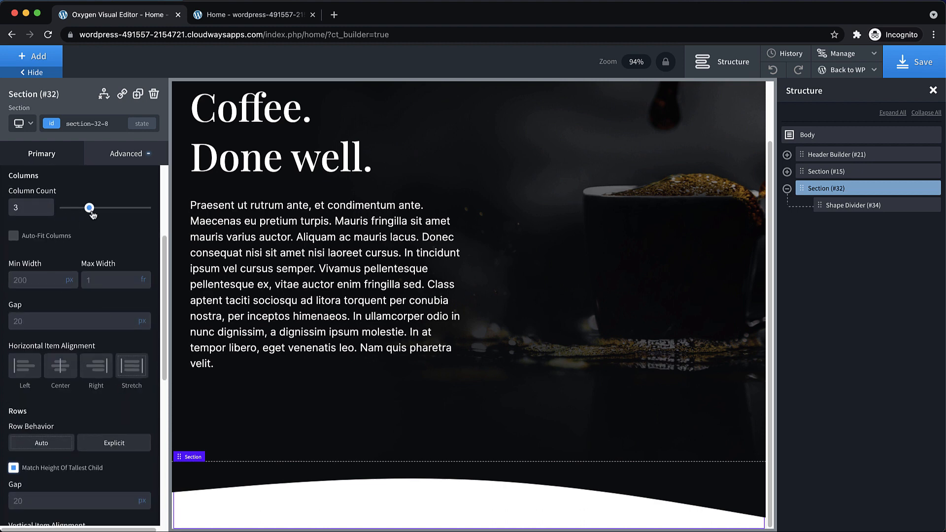
scroll(98, 249, down, 2)
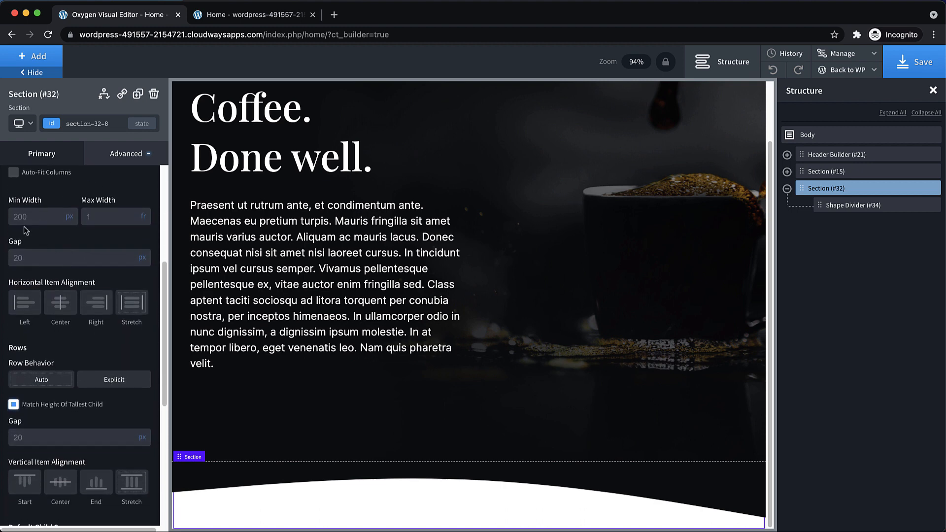
Set the section grid's column and row gaps to 16 px and add a Div inside the section.
double_click(42, 259)
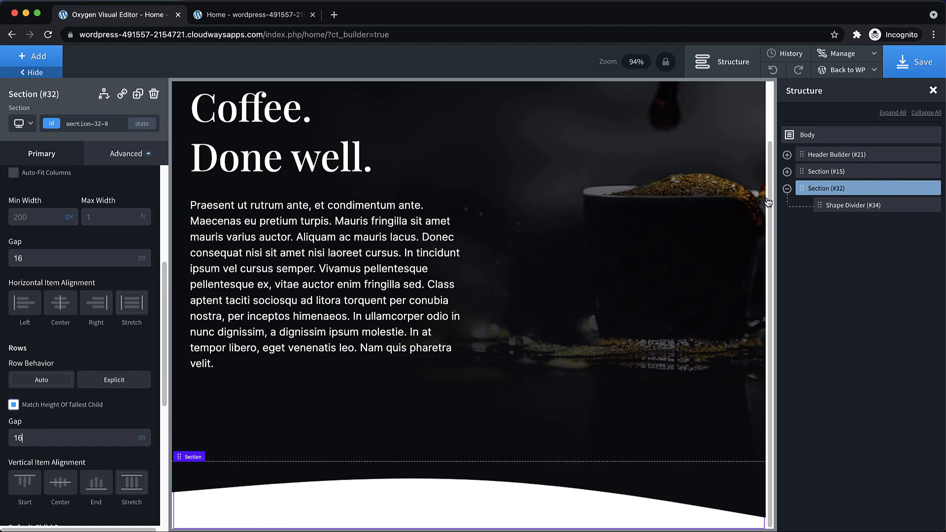
click(38, 56)
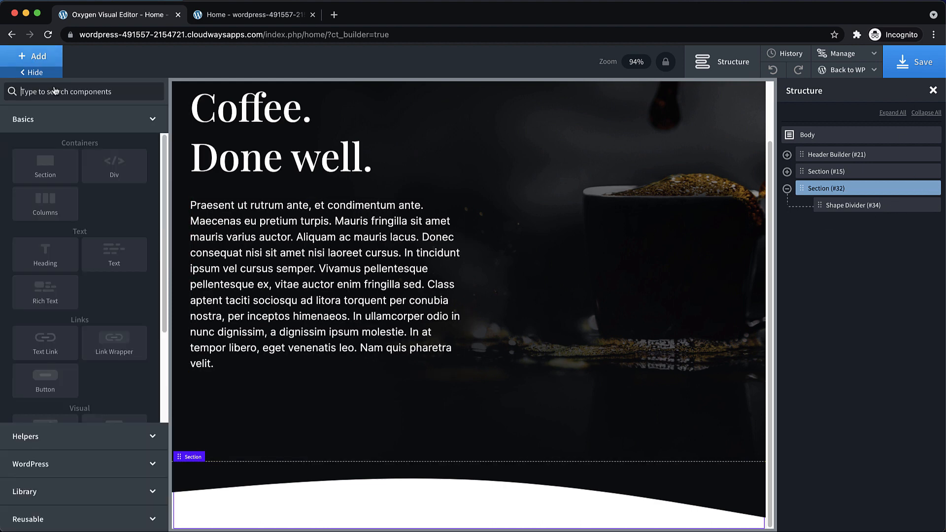
click(114, 167)
scroll(445, 322, down, 2)
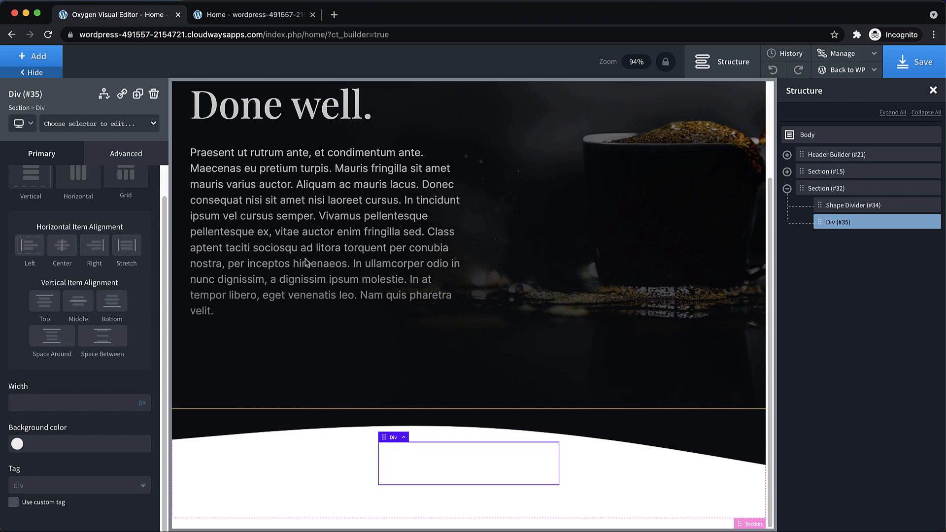
Give the new Div the class card and set that class's background to the global white color.
click(79, 123)
text(card)
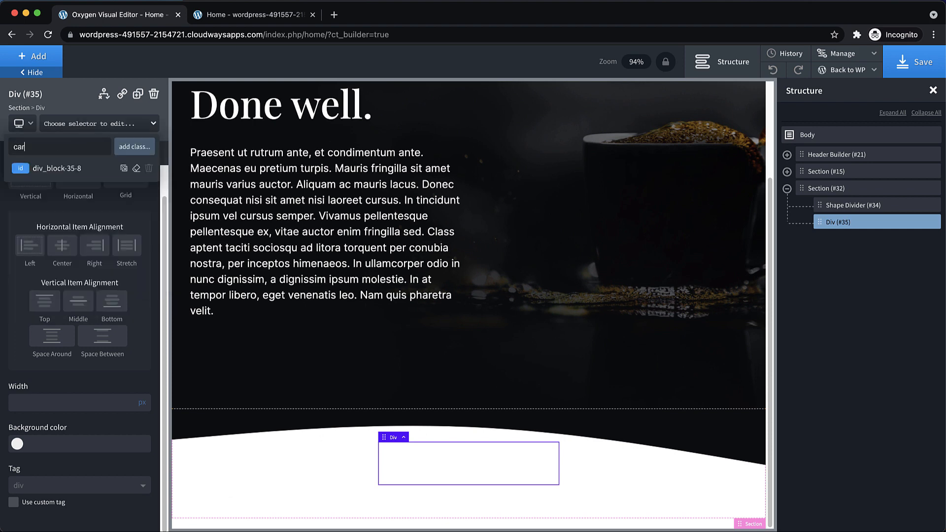
key(Return)
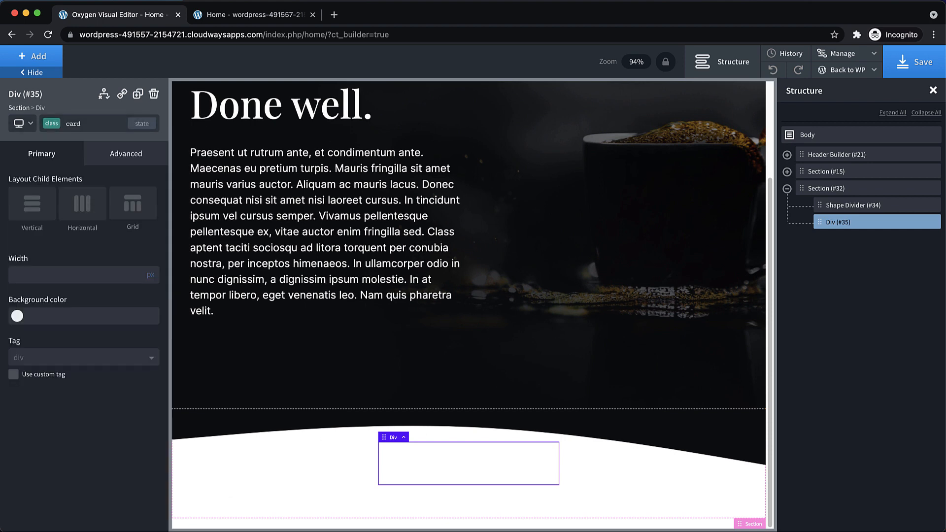
click(77, 208)
click(17, 317)
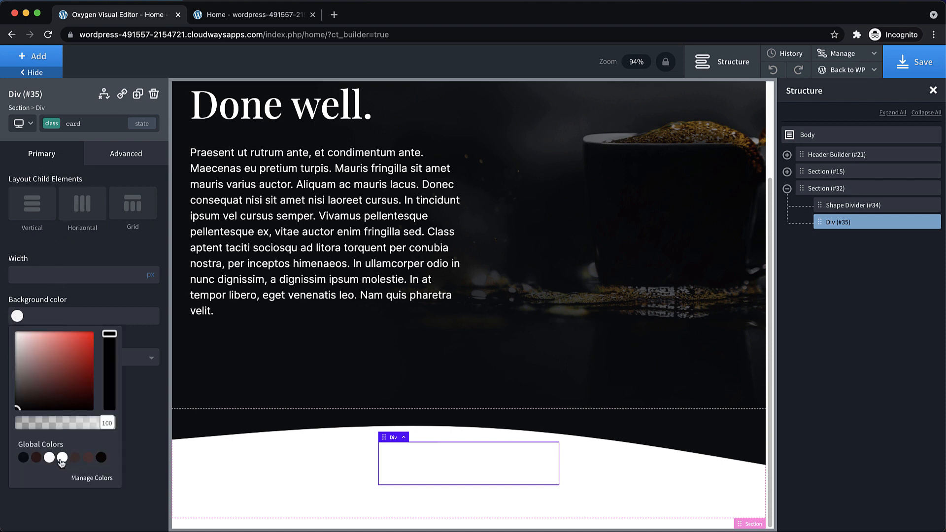
click(63, 457)
click(133, 302)
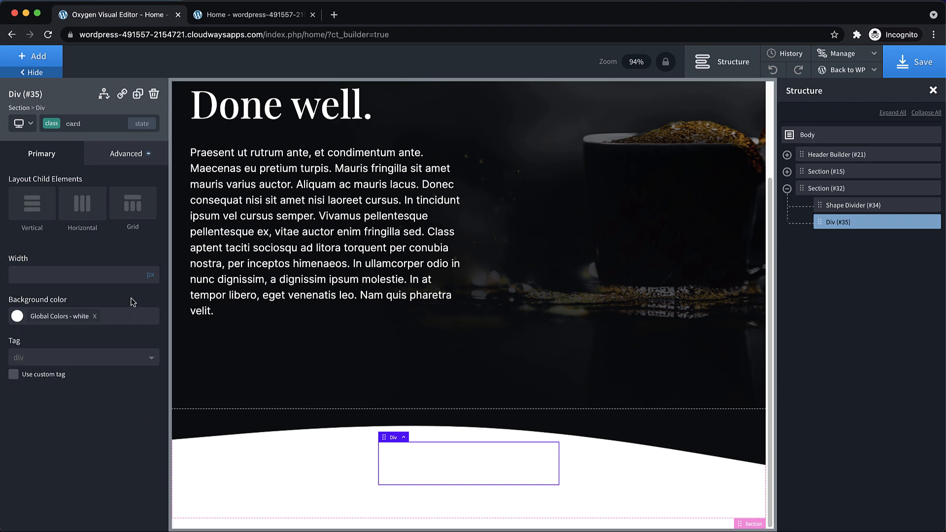
Give the card class a 4 px border radius and a 2 px solid bottom border in the global primary color.
click(124, 162)
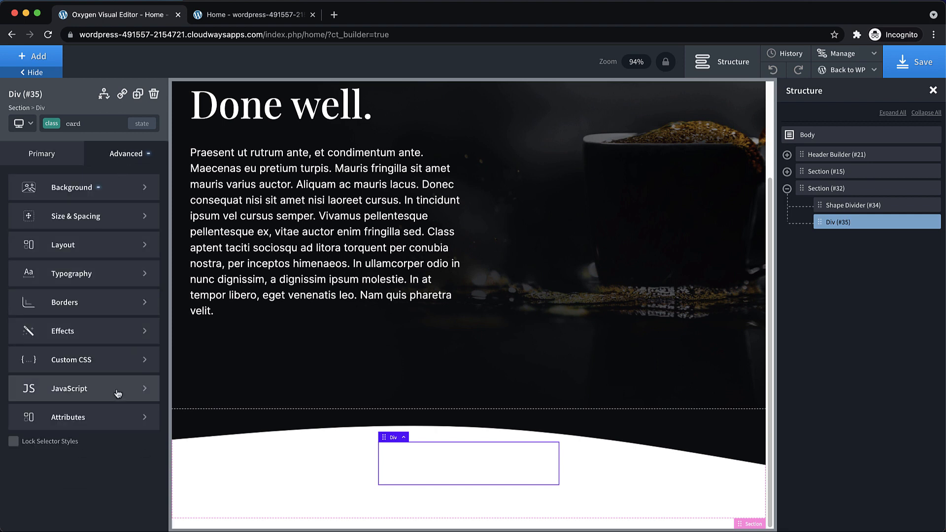
click(105, 302)
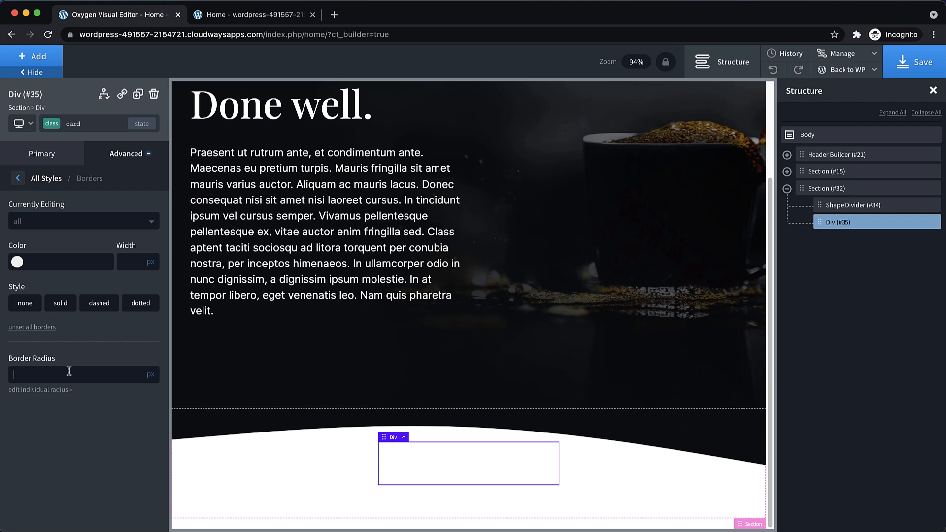
text(4)
click(36, 228)
click(35, 287)
click(133, 266)
click(55, 304)
click(16, 263)
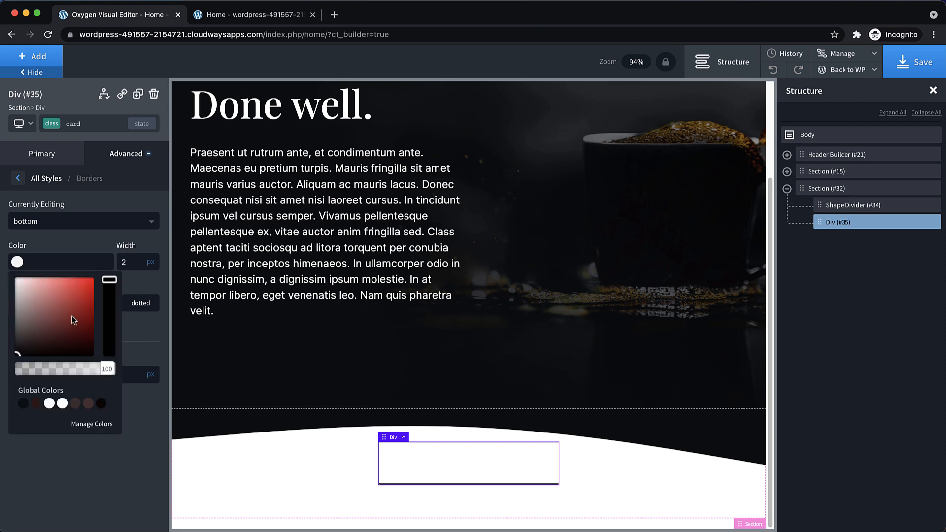
click(37, 404)
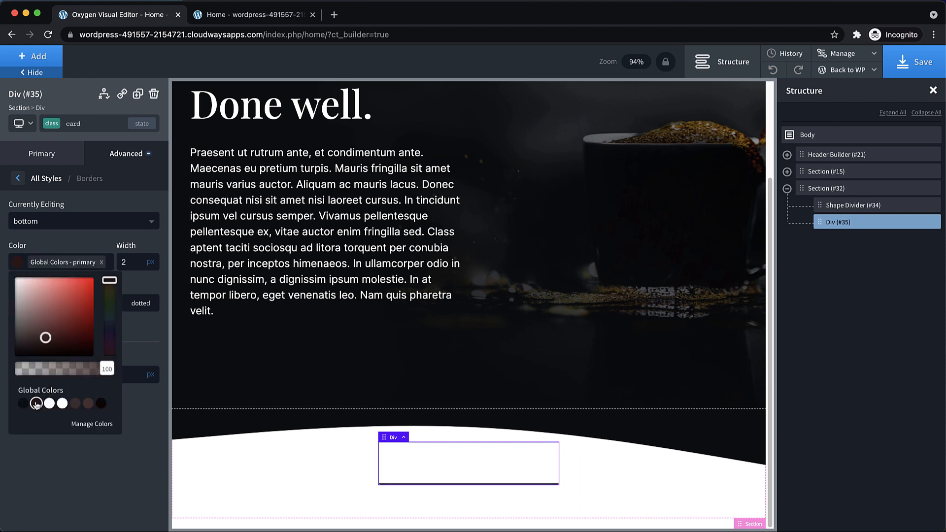
click(78, 470)
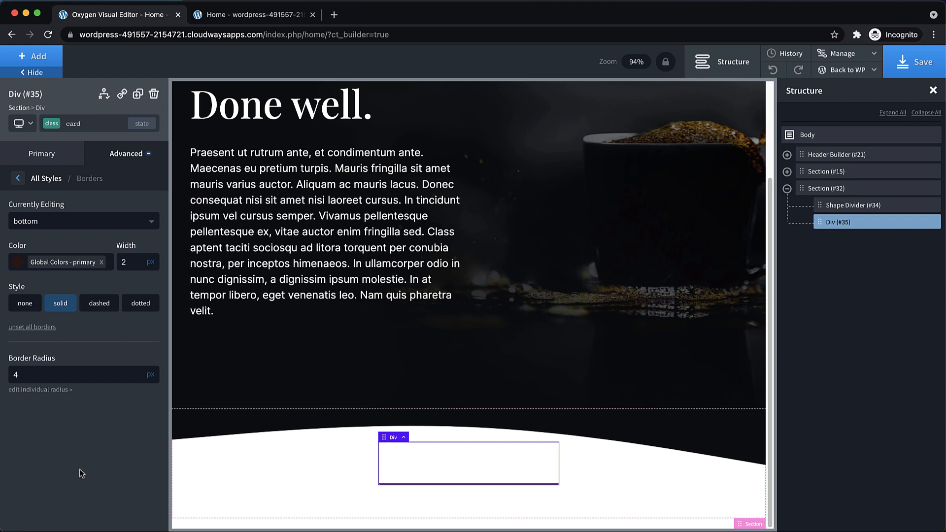
Set the card class's padding to 16 px on all sides.
click(139, 156)
click(93, 221)
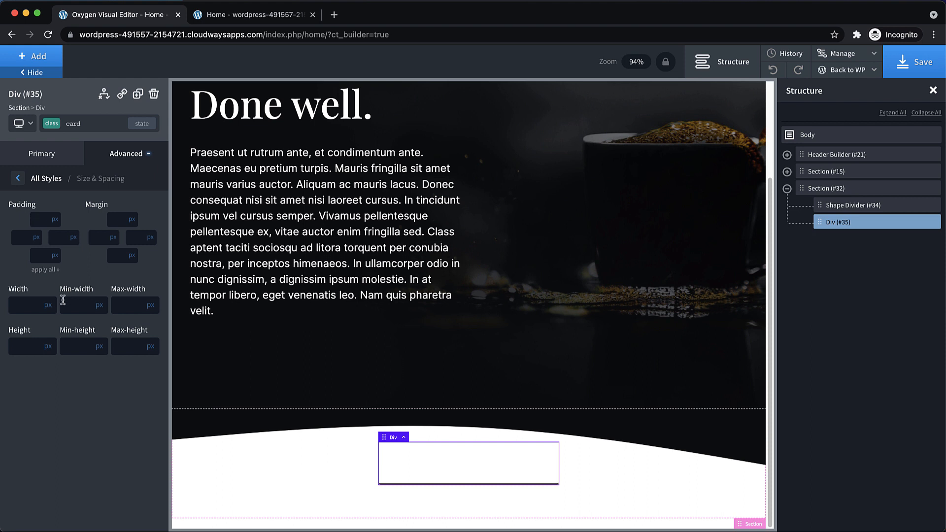
text(16)
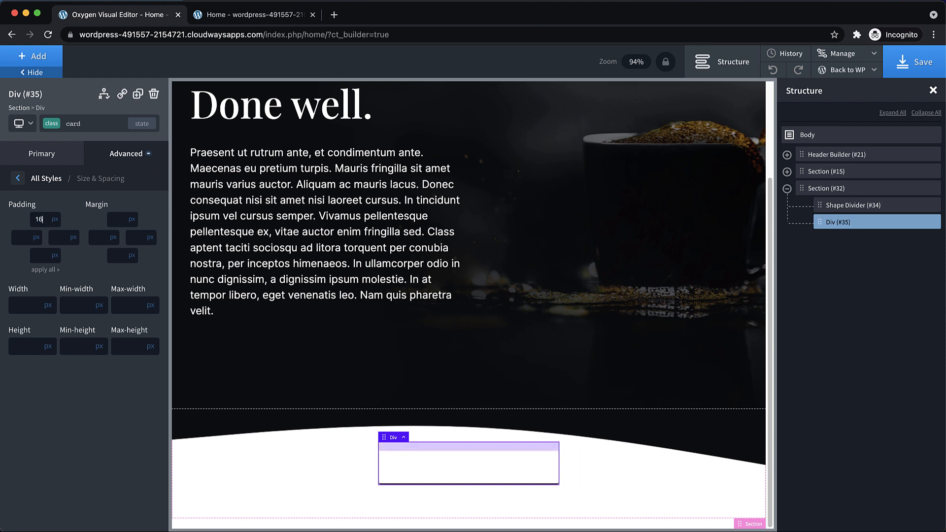
click(43, 271)
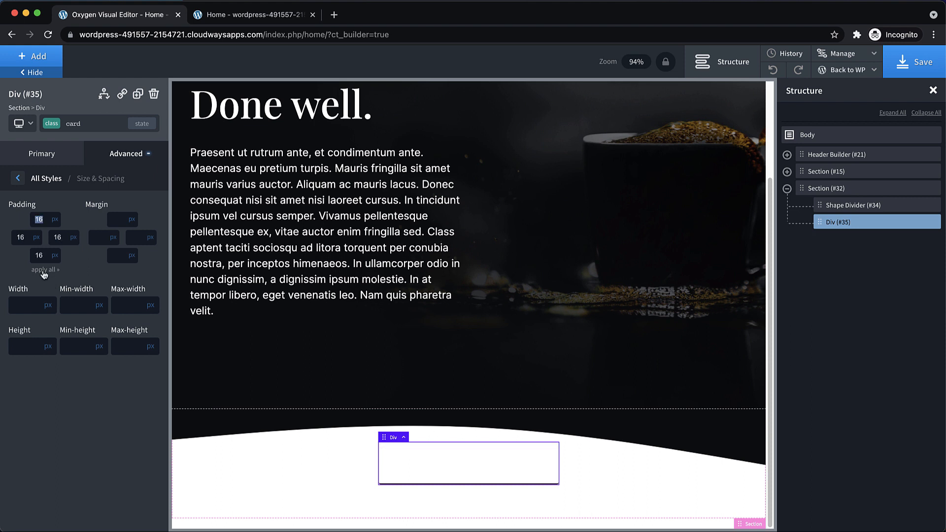
Add a heading inside the card, set its tag to h2 and change its text to "One".
click(33, 54)
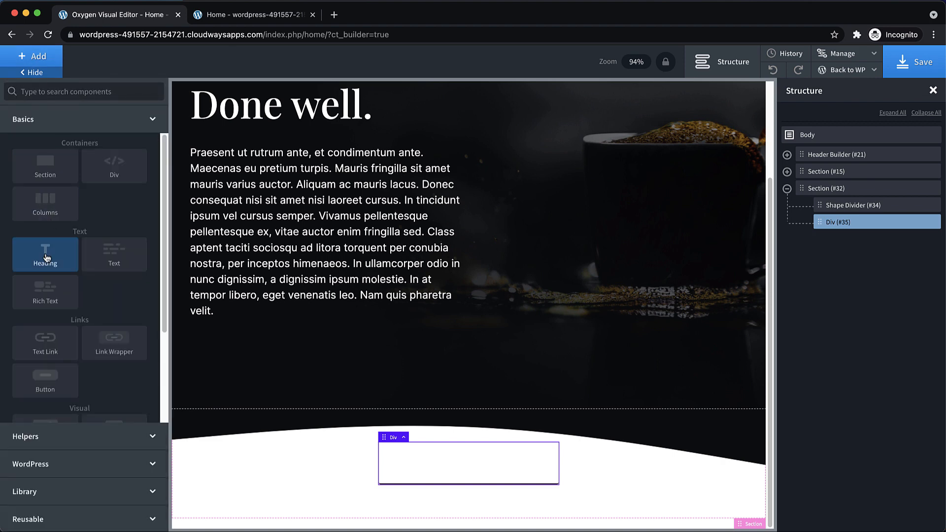
click(46, 250)
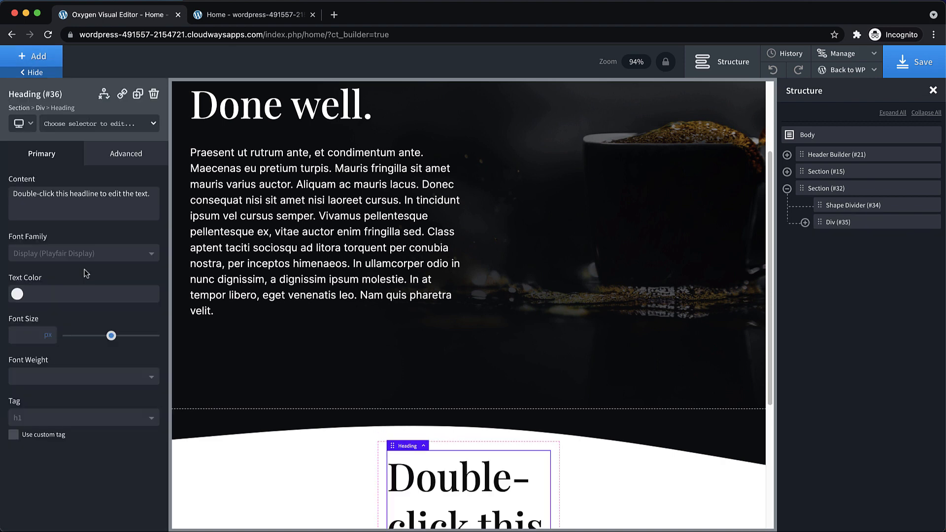
click(77, 418)
click(60, 453)
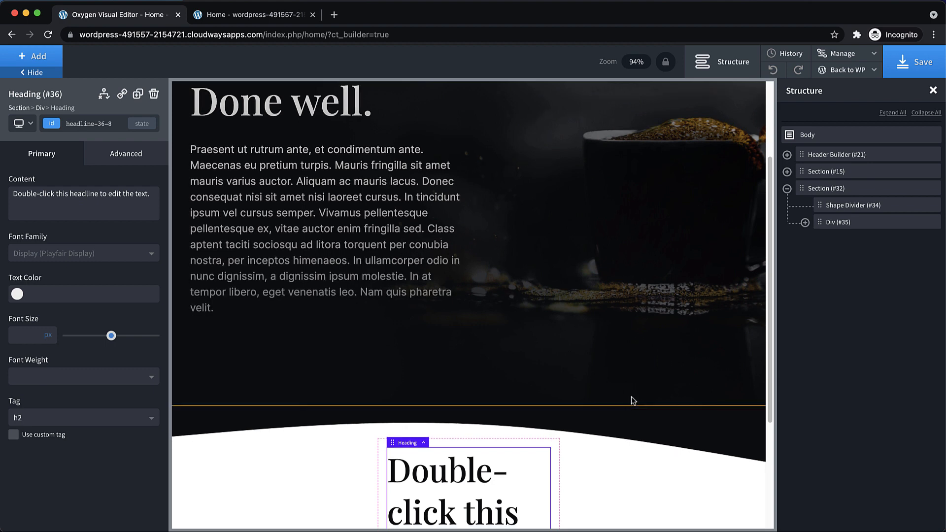
scroll(625, 400, down, 4)
double_click(450, 351)
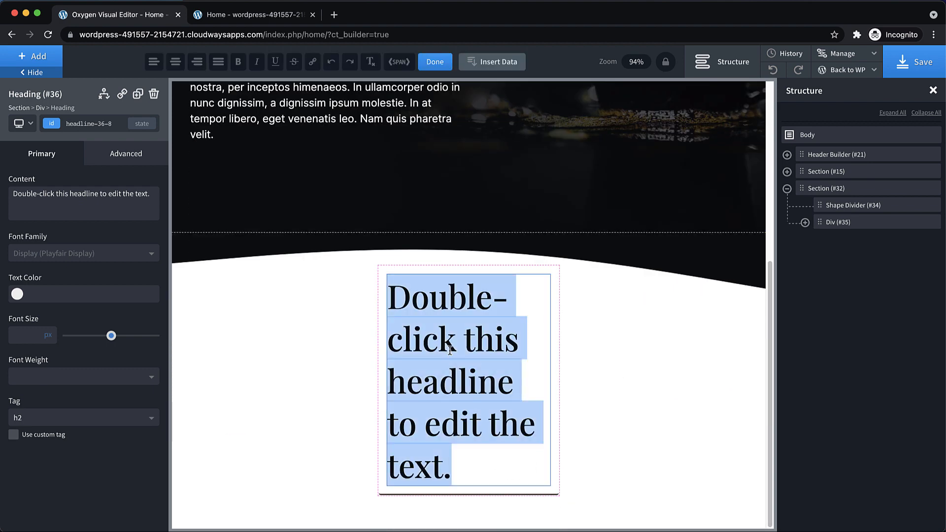
text(One)
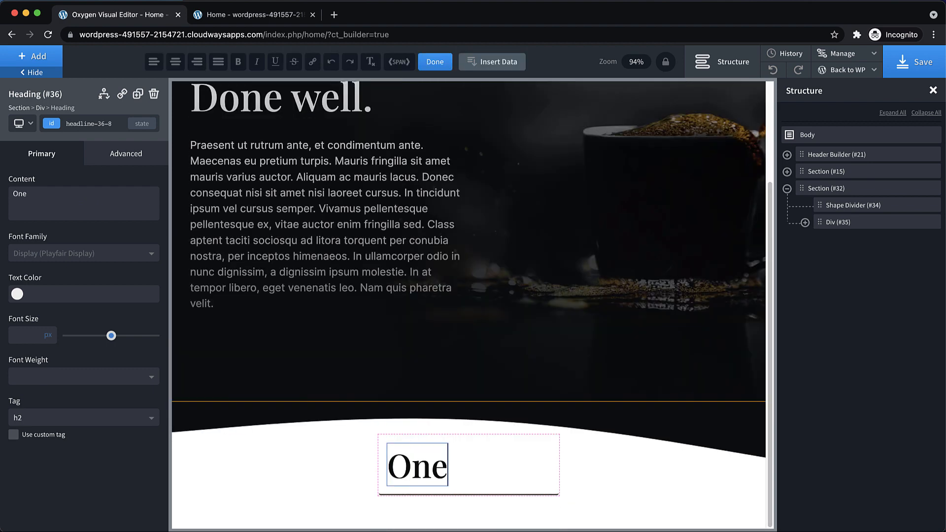
Add a text block below the card's heading and replace its content with placeholder text using the lipsum1 snippet.
click(487, 438)
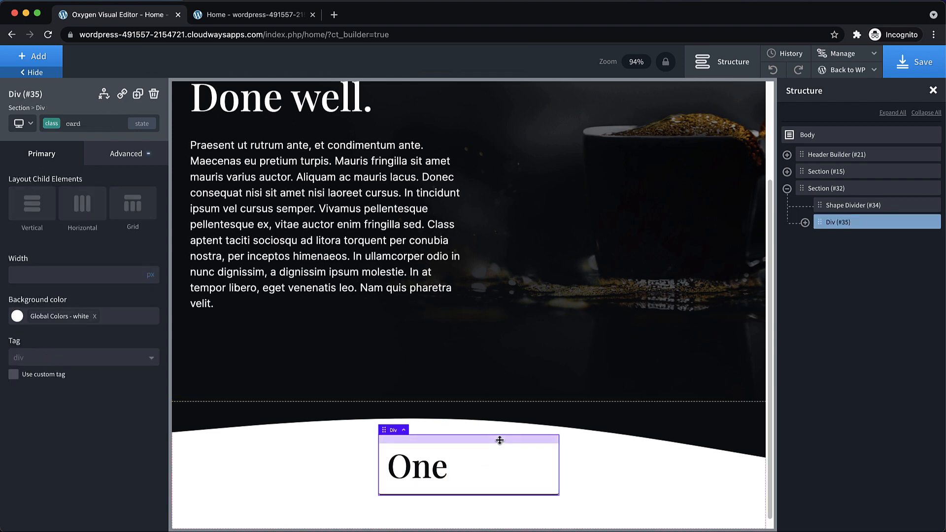
click(32, 56)
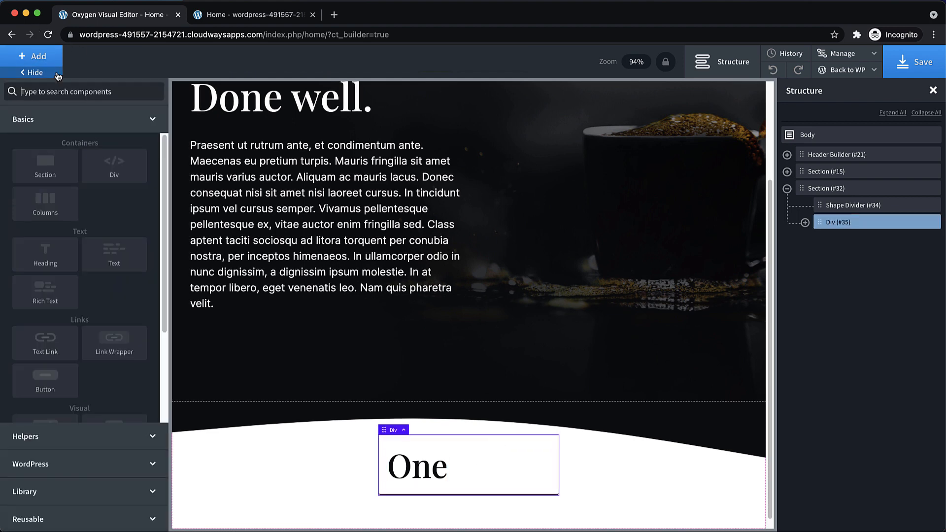
click(113, 254)
double_click(474, 501)
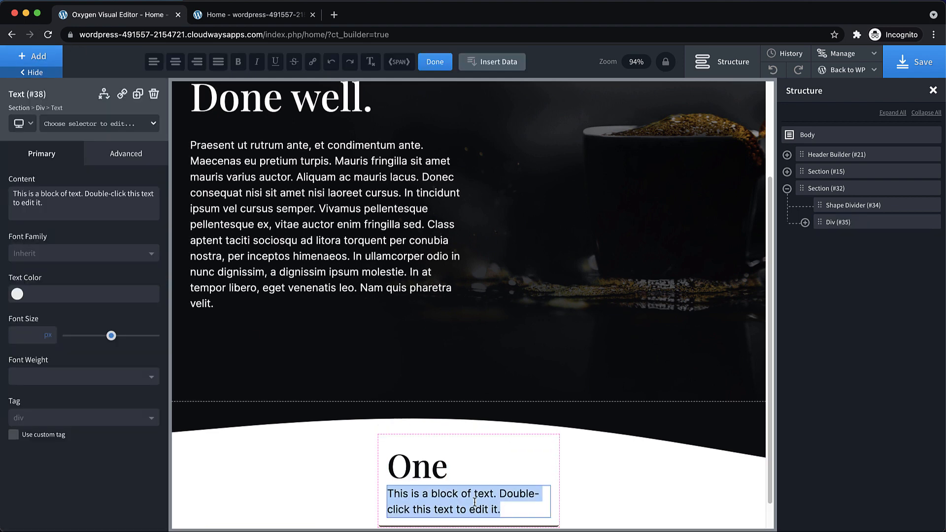
key(BackSpace)
text(Lipsum)
key(BackSpace)
key(BackSpace)
key(BackSpace)
key(BackSpace)
key(BackSpace)
key(BackSpace)
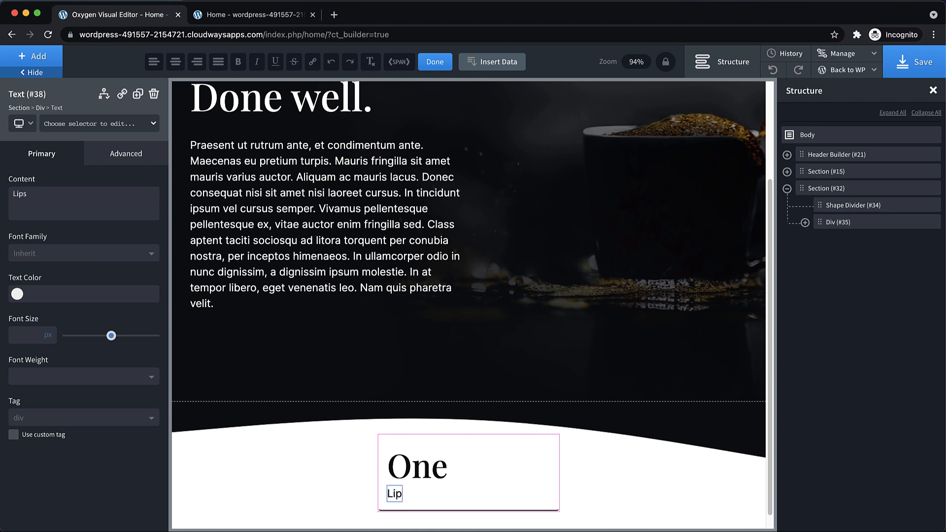
text(llipsum1)
key(BackSpace)
key(BackSpace)
key(BackSpace)
key(BackSpace)
key(BackSpace)
key(BackSpace)
key(BackSpace)
key(BackSpace)
text(lipsum1)
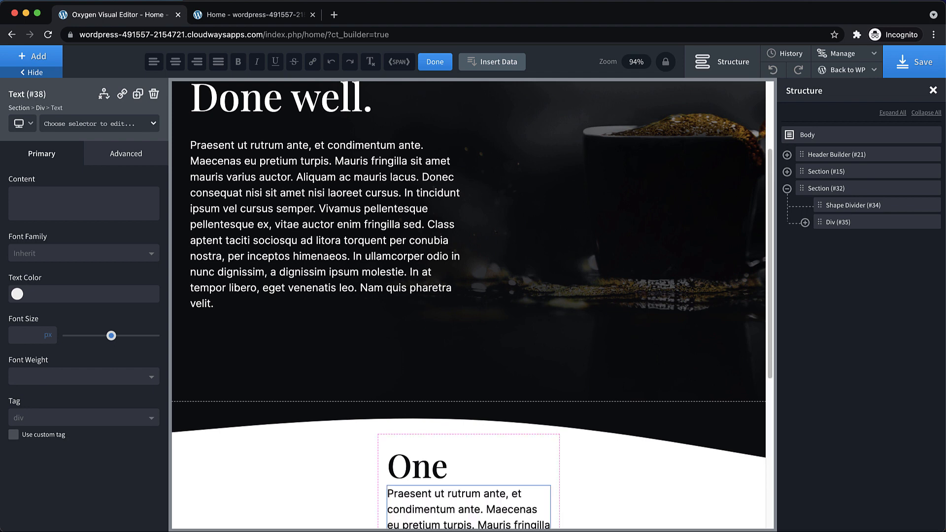
scroll(500, 463, down, 5)
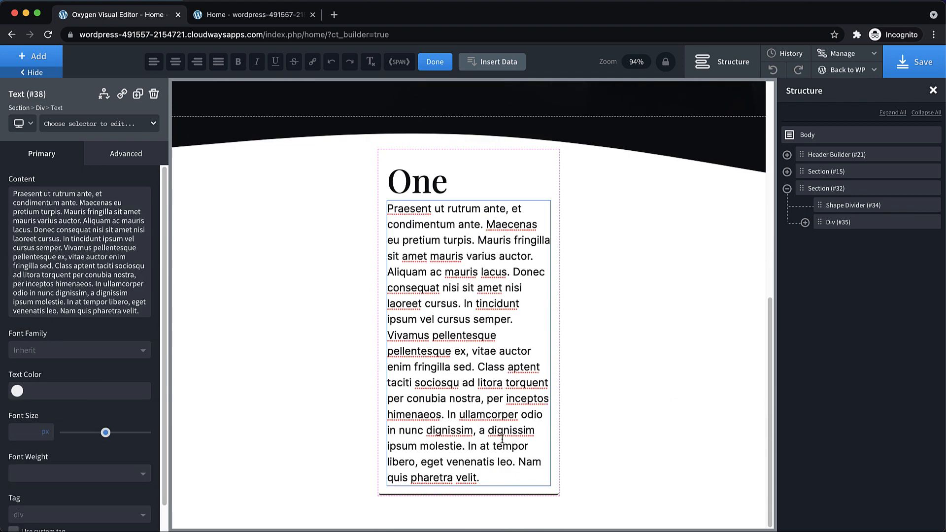
Shorten the card's paragraph by deleting everything after "Maecenas eu pretium turpis.".
drag(479, 480, 463, 464)
double_click(471, 437)
drag(479, 240, 514, 480)
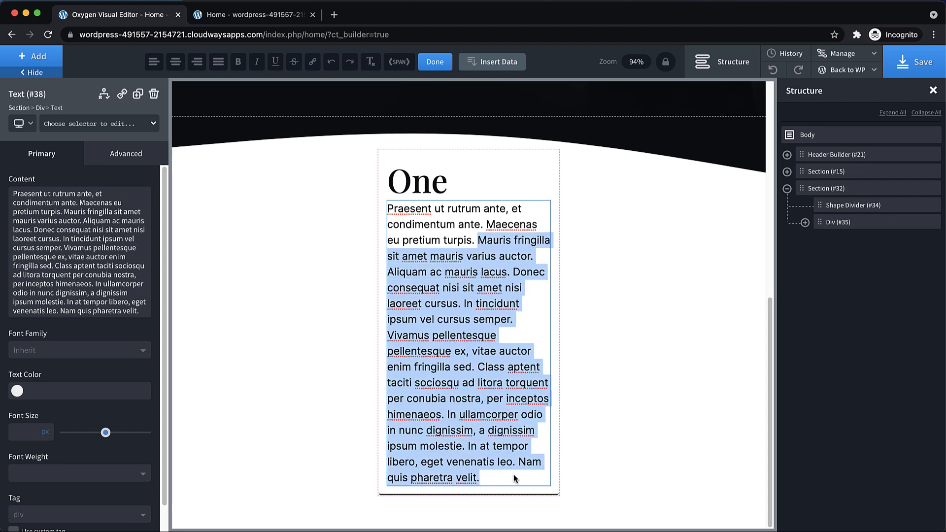
key(BackSpace)
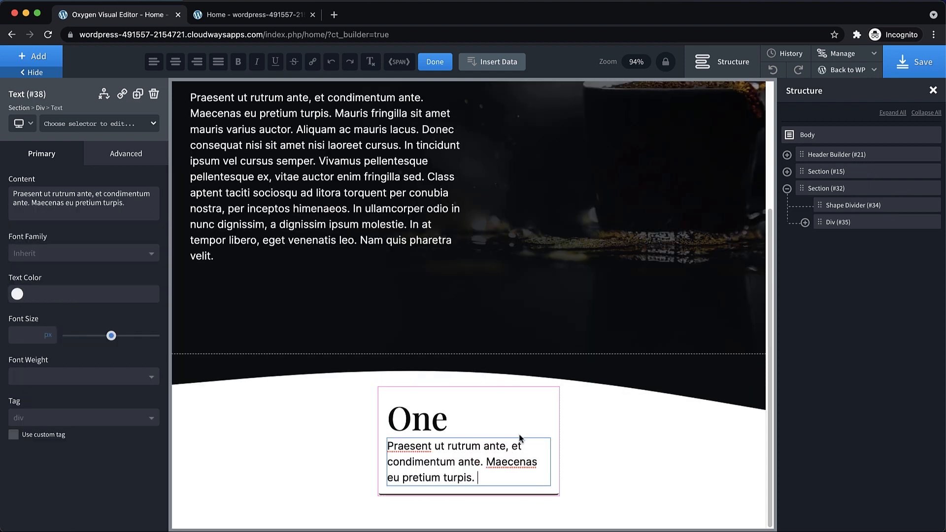
Add a Button below the card's paragraph and set its button color to the global primary color.
click(525, 406)
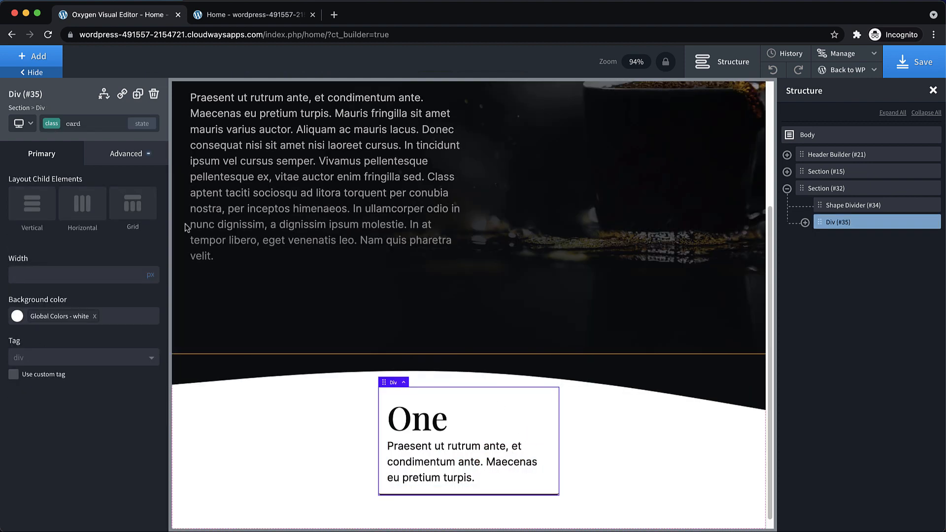
click(48, 58)
text(button)
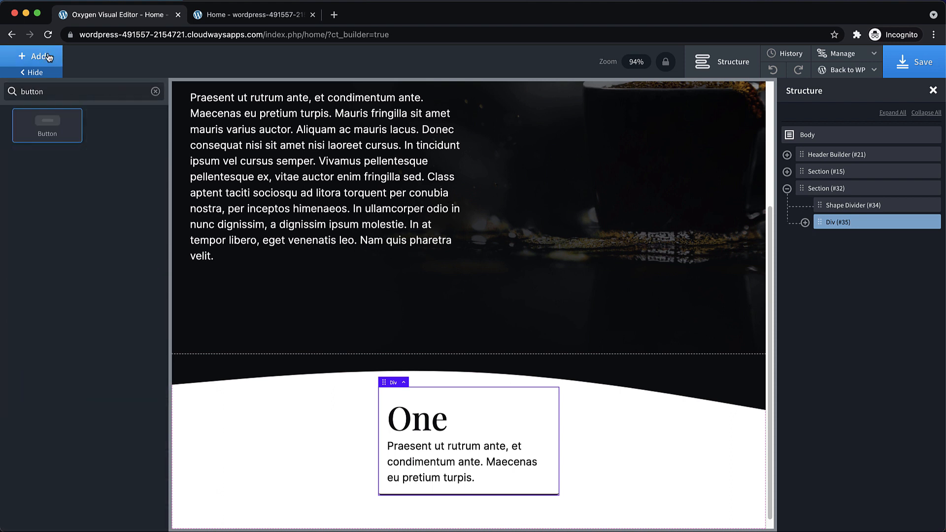
click(48, 125)
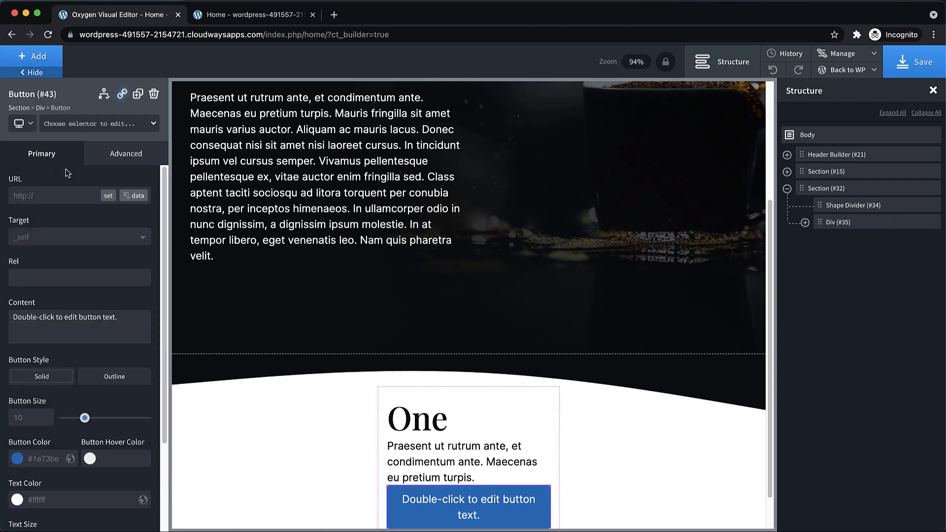
scroll(440, 301, down, 1)
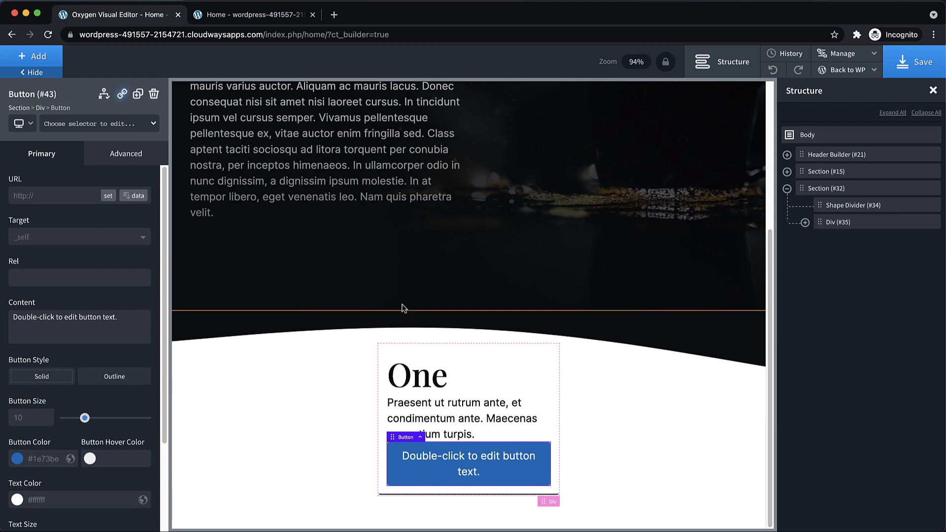
scroll(107, 376, down, 3)
click(17, 341)
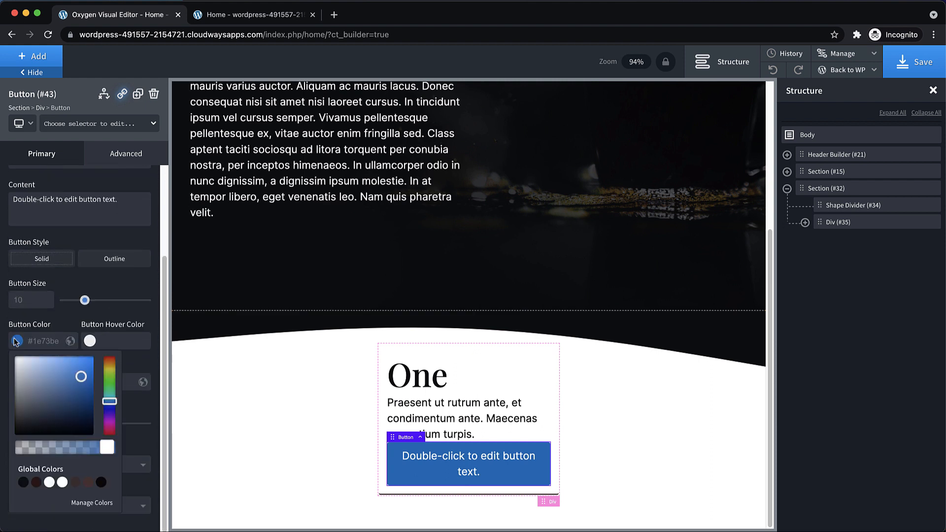
click(37, 483)
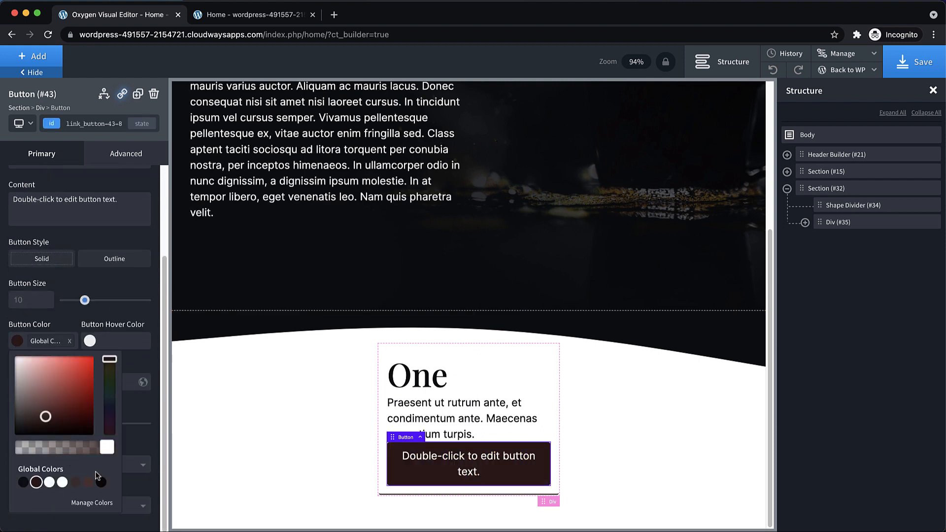
click(122, 316)
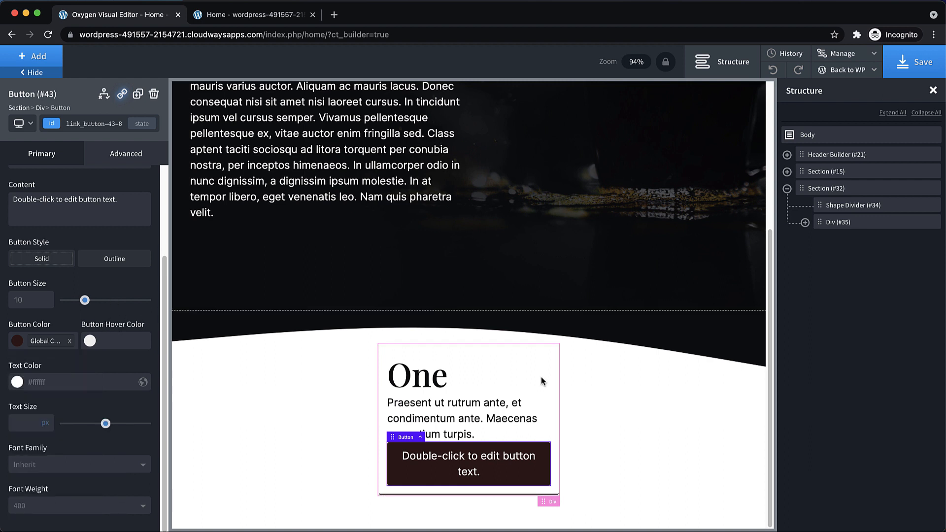
Change the card button's text to "Learn More" and set its text color to the global white color.
double_click(475, 466)
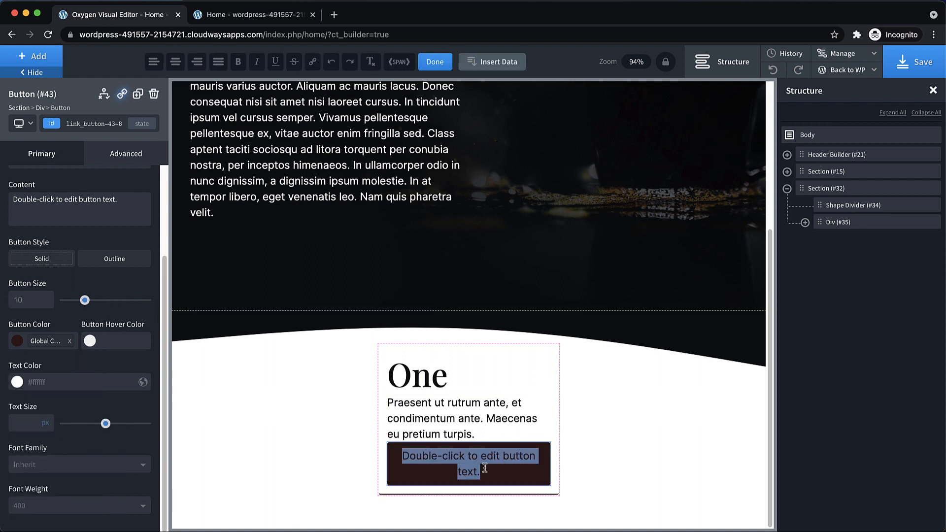
text(Learn More)
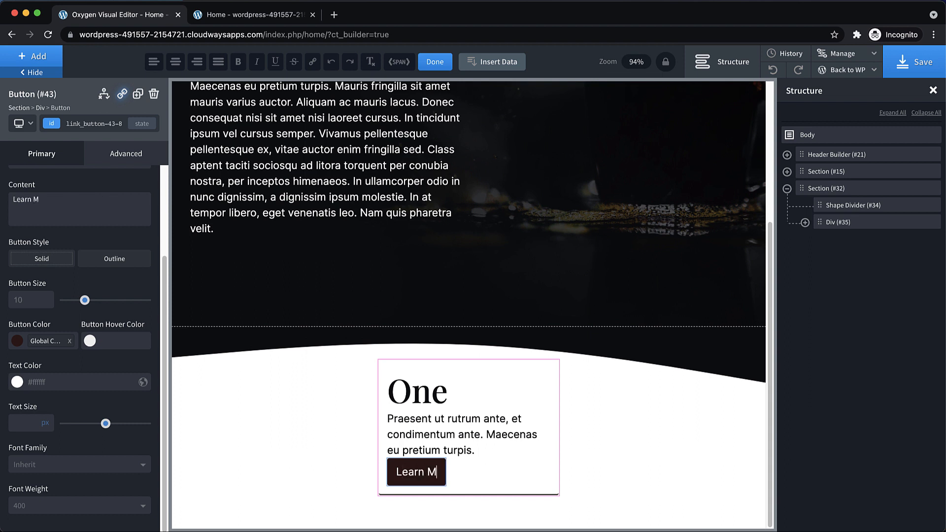
click(16, 384)
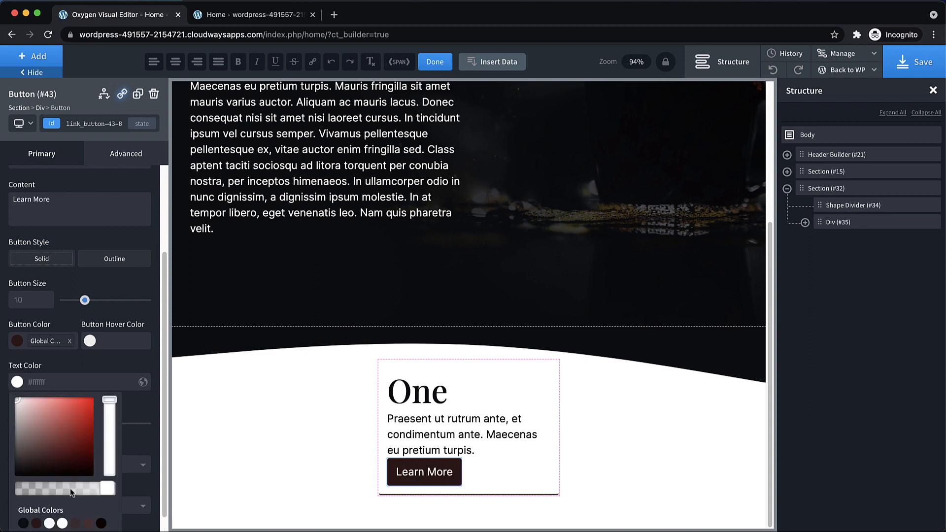
click(62, 523)
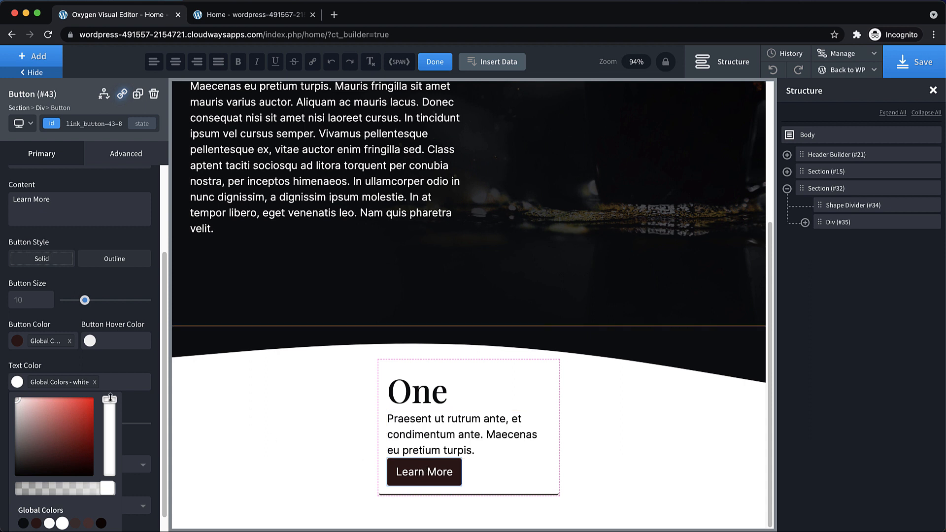
Set the button's hover color to the sixth global color, a lighter brown than the button color.
click(90, 340)
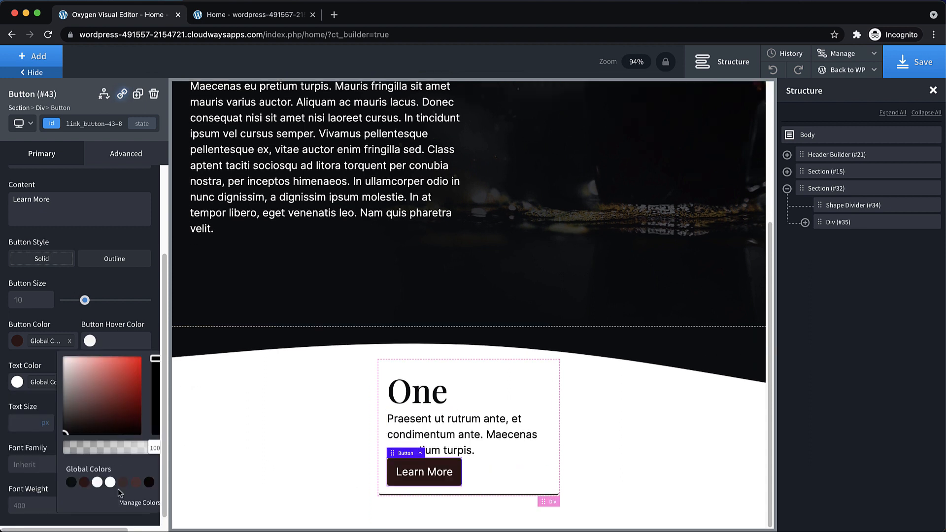
click(135, 483)
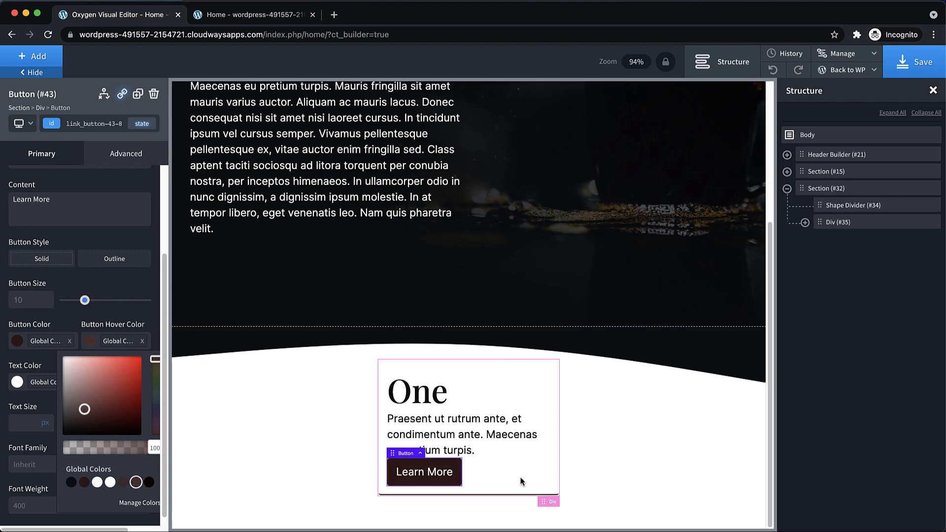
click(470, 439)
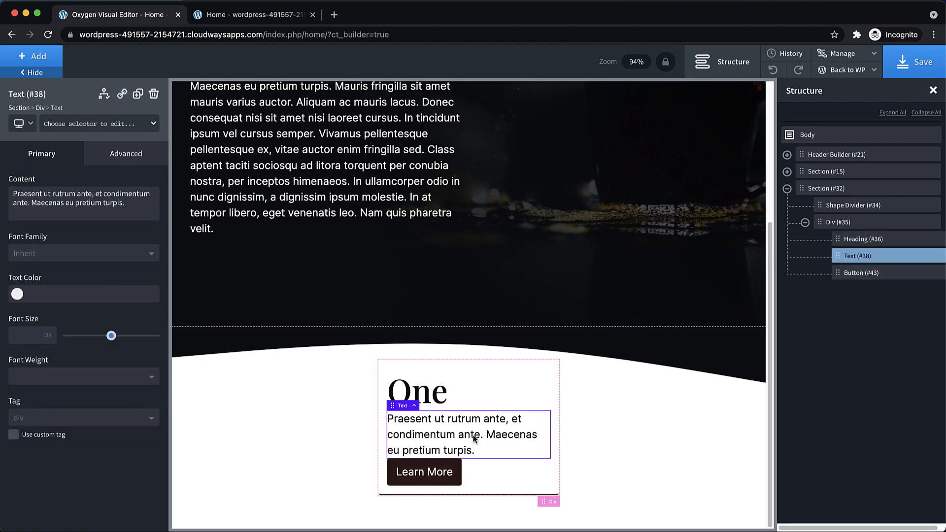
Add the class cfe-bottom-small to the card's "One" heading.
click(443, 389)
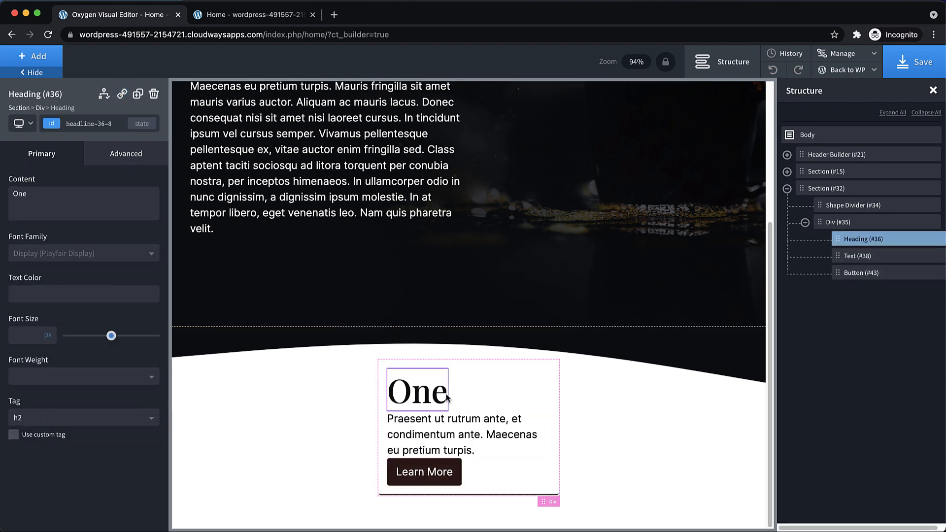
click(79, 124)
text(b)
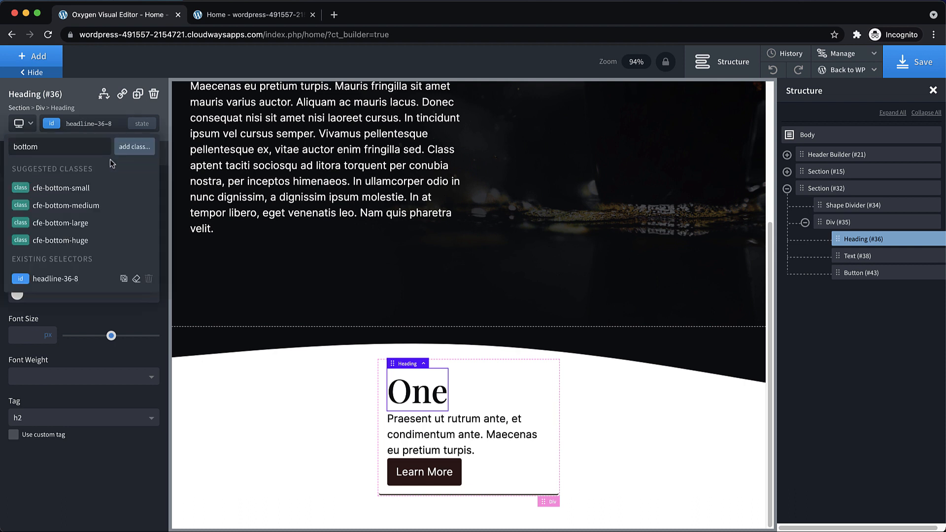
text(ottom)
click(91, 188)
Add the class cfe-bottom-medium to the card's paragraph text.
click(457, 445)
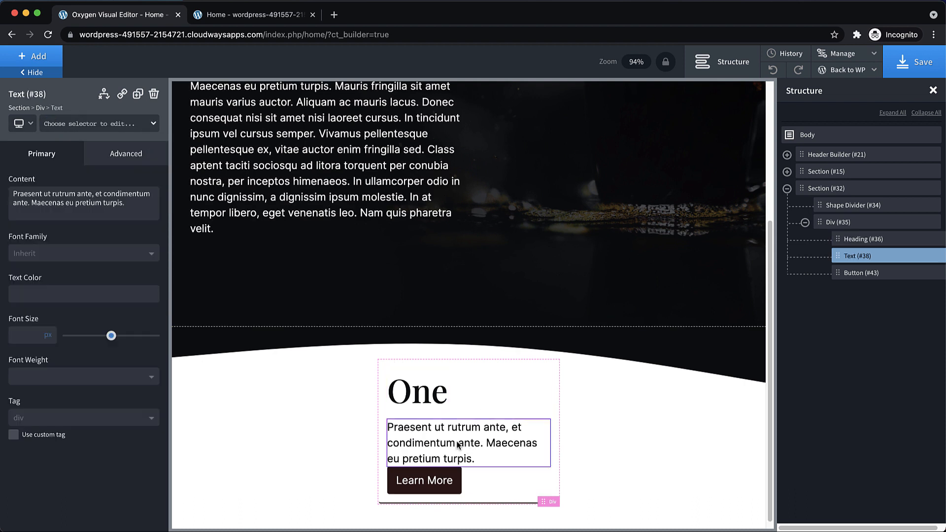
click(102, 124)
text(b)
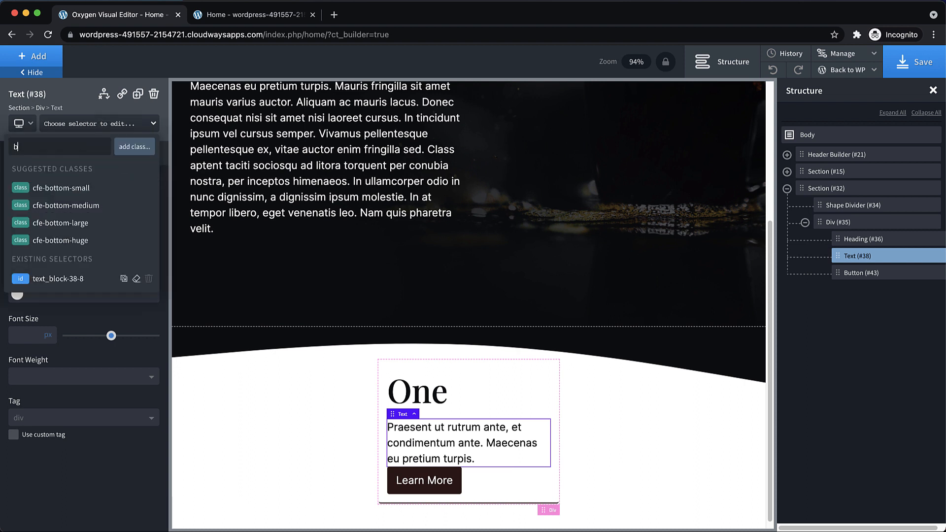
text(ottom)
click(102, 206)
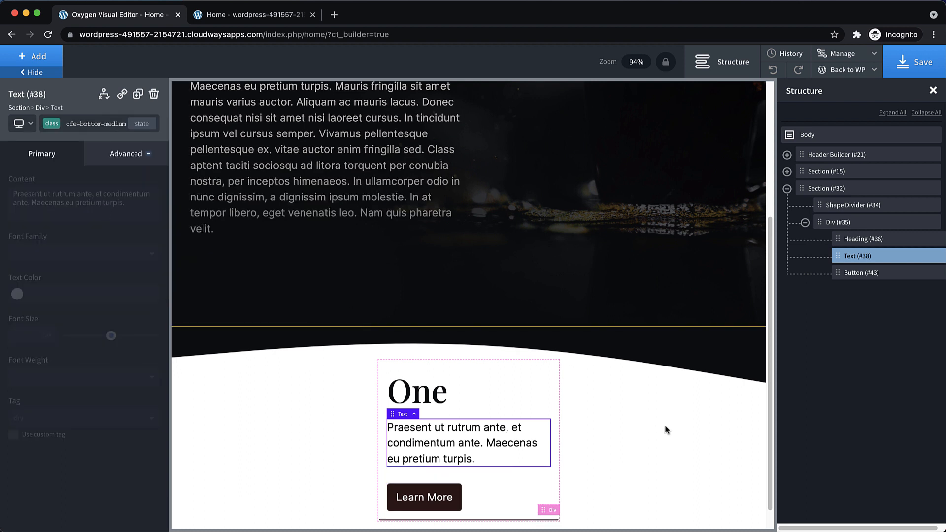
Duplicate the finished card twice so the section holds three cards.
scroll(602, 423, down, 1)
click(526, 369)
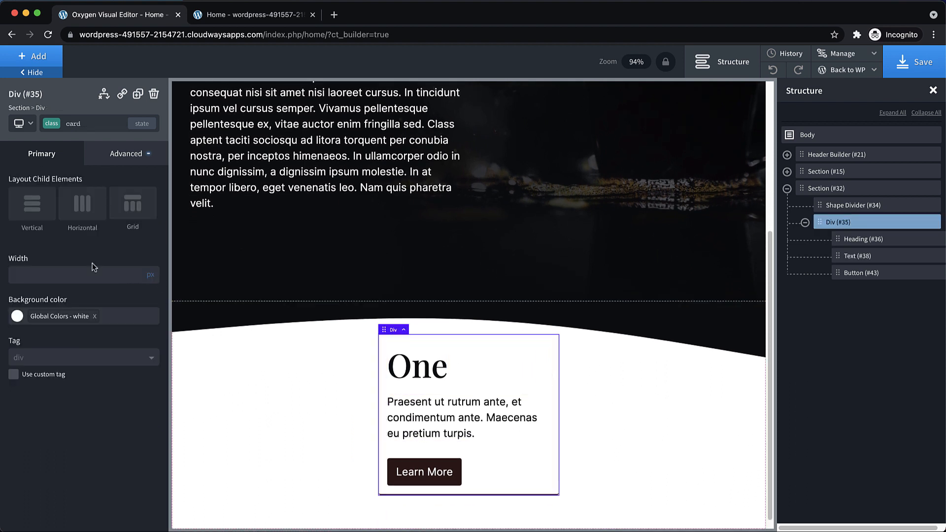
click(140, 99)
click(140, 99)
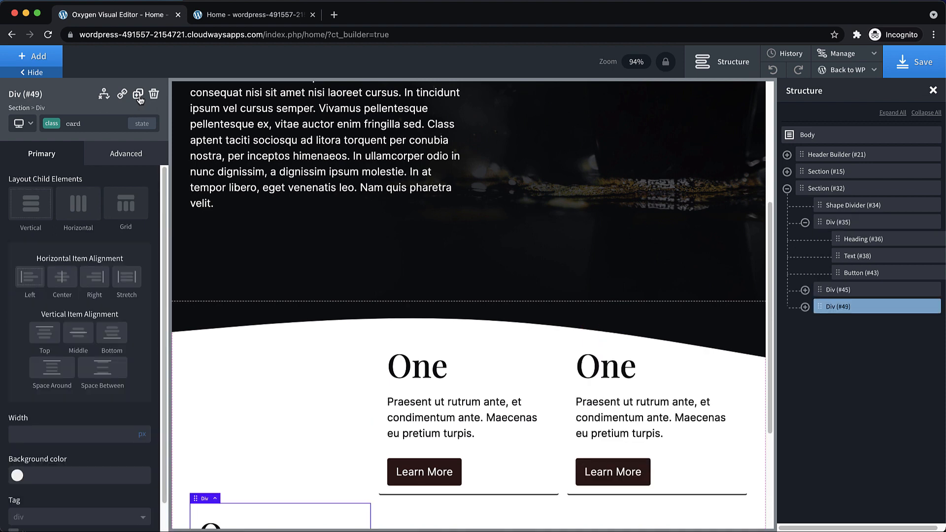
scroll(474, 330, down, 3)
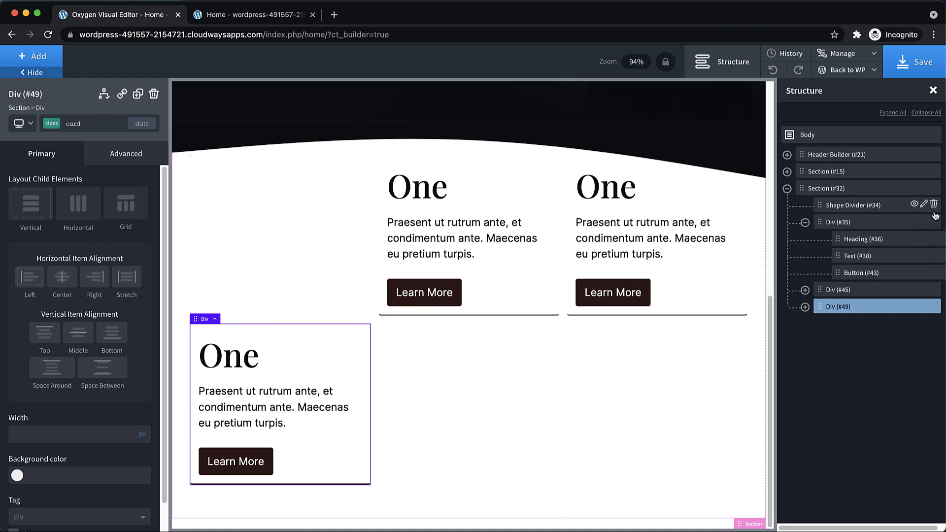
Try removing the shape divider from the white section and undo the deletion.
click(933, 204)
scroll(353, 213, up, 3)
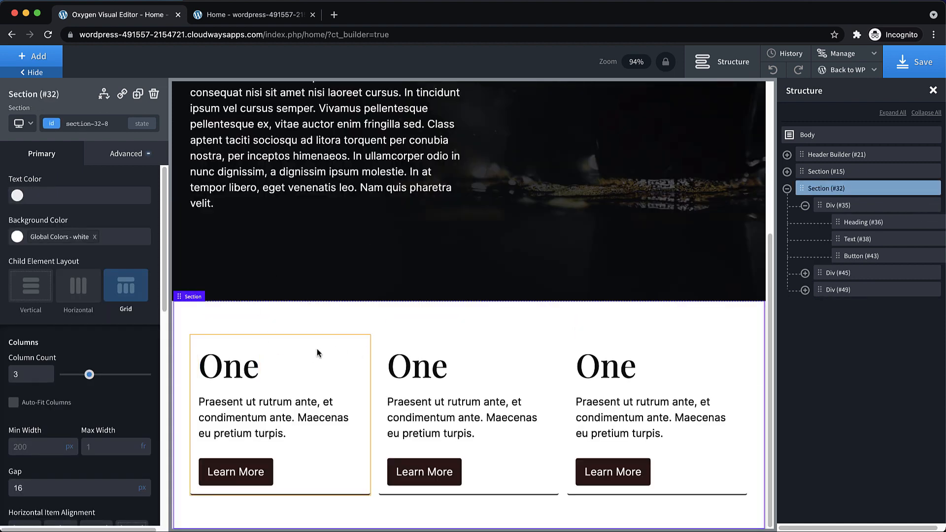
click(773, 72)
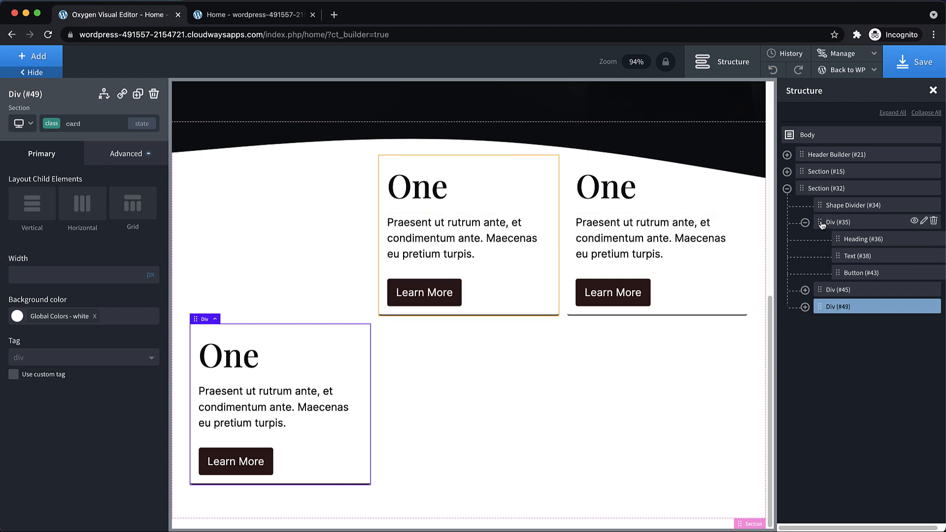
Add an empty Div directly after the shape divider and turn off the grid layout of the parent section.
click(805, 223)
click(843, 206)
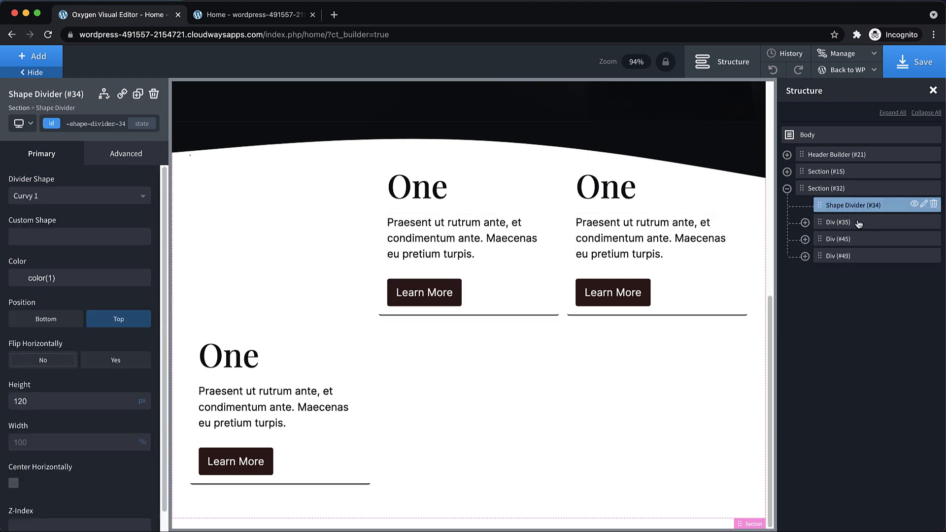
click(30, 61)
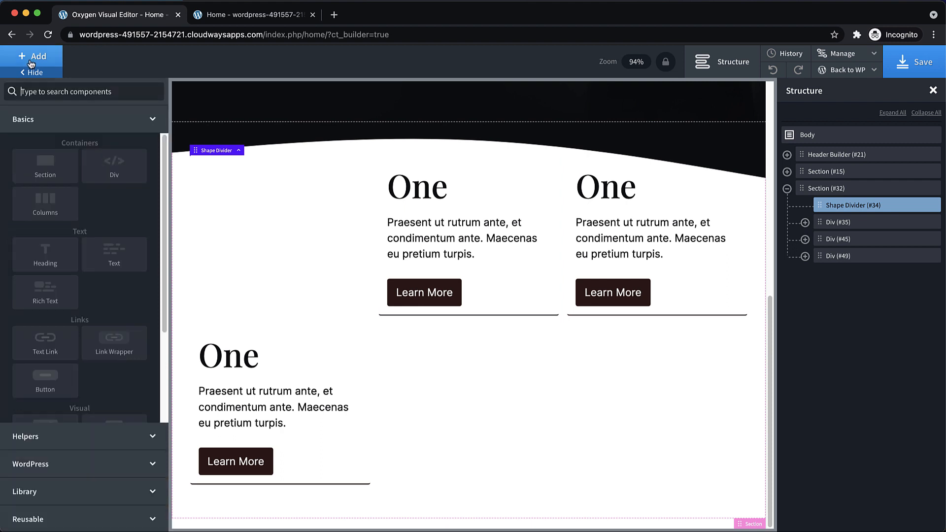
click(116, 170)
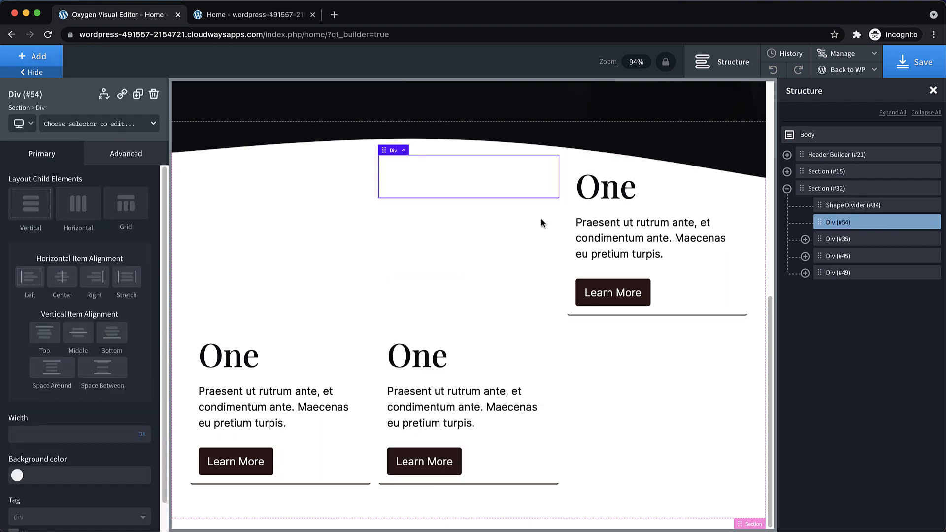
click(840, 192)
click(123, 289)
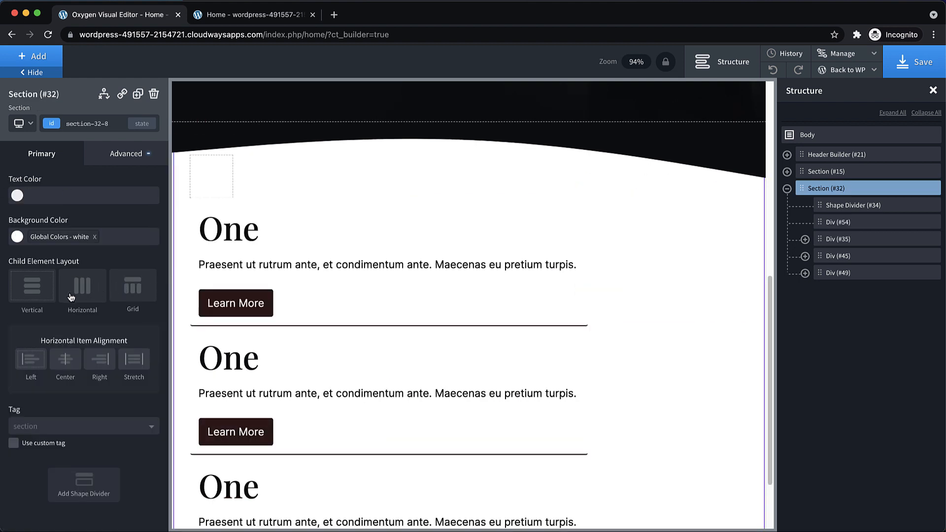
Set the new Div's child layout to Grid with a column count of 3.
click(843, 222)
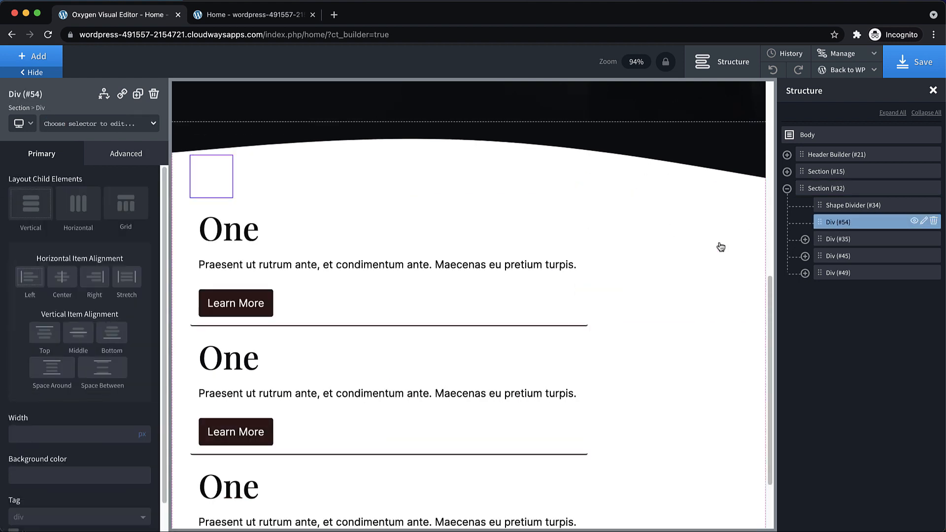
click(126, 203)
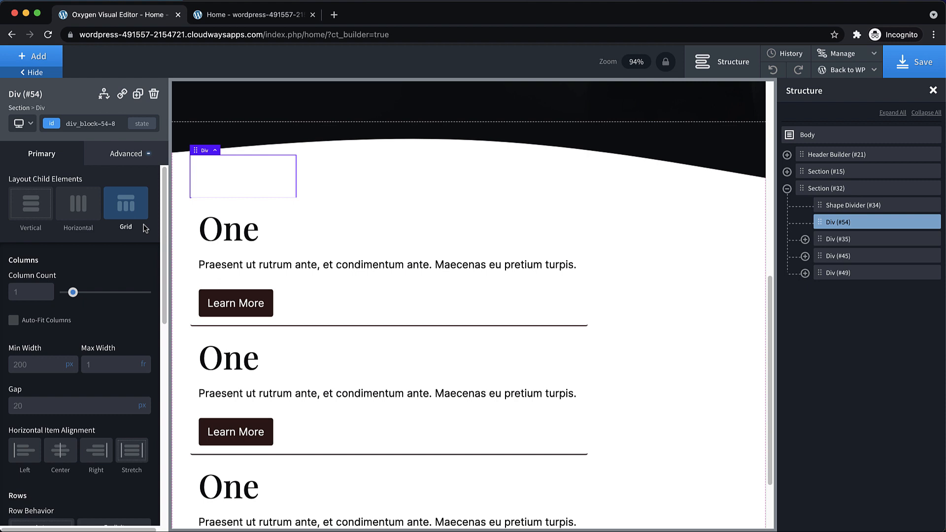
click(21, 293)
text(3)
Set both the column gap and the row gap of the Div's grid to 16 px.
scroll(24, 364, down, 1)
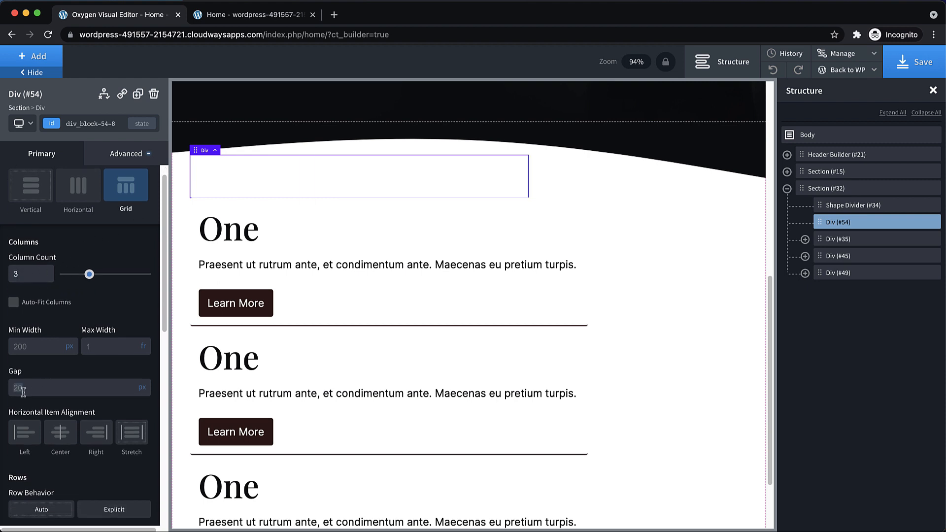
click(25, 391)
text(16)
scroll(55, 373, down, 6)
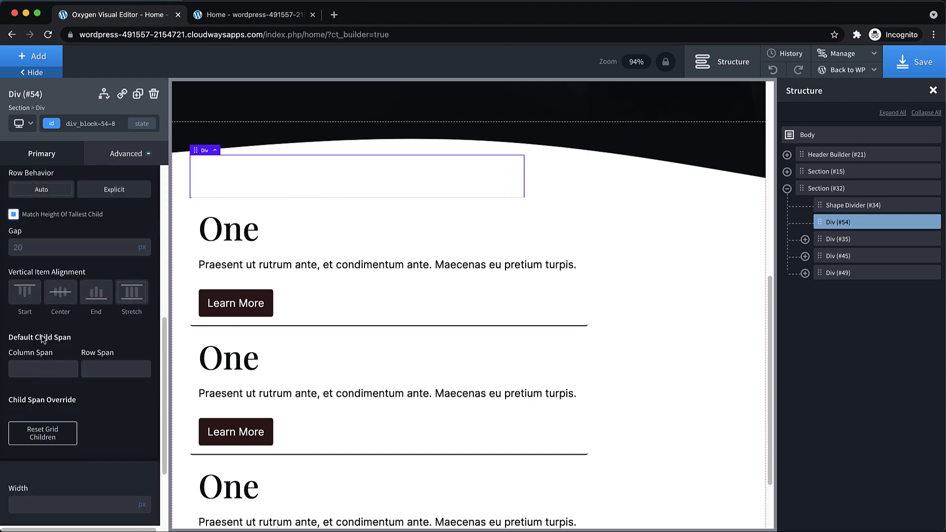
click(46, 249)
text(16)
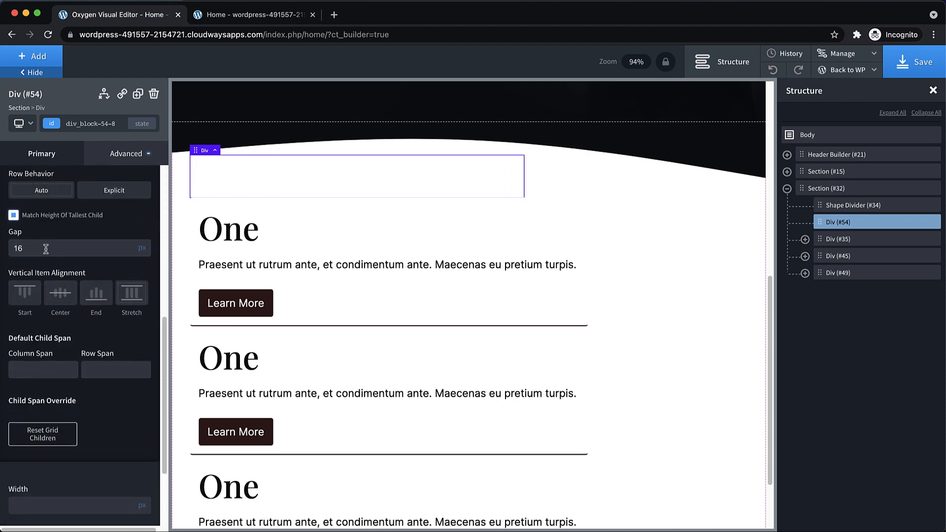
scroll(46, 249, up, 10)
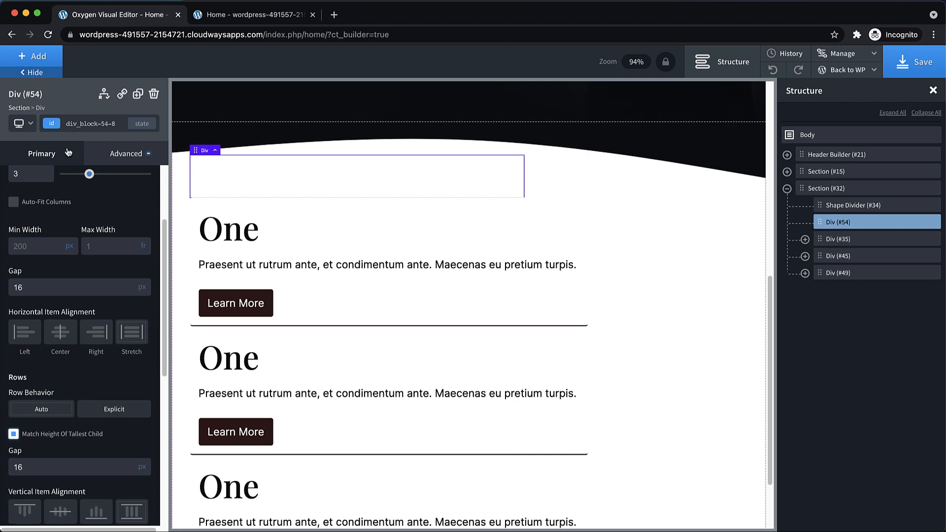
Set the grid Div's width to 100%.
click(128, 155)
click(96, 215)
click(48, 305)
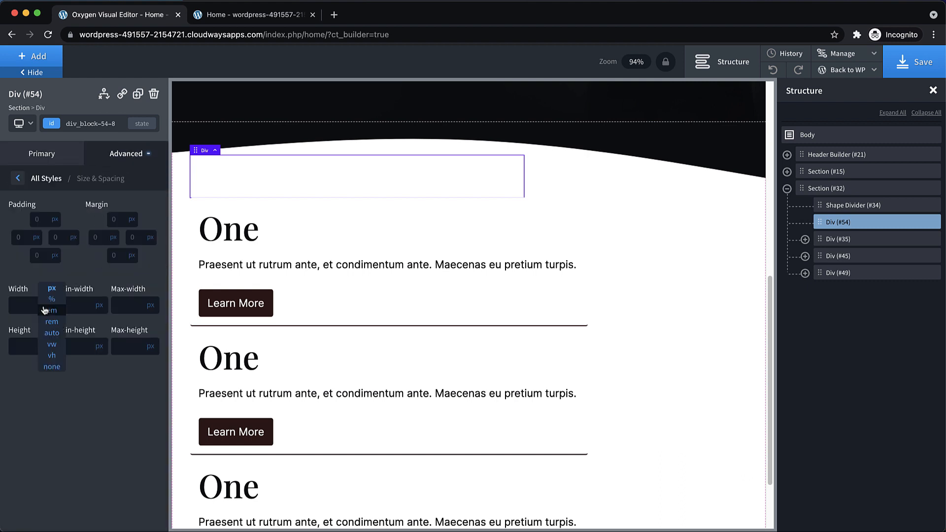
click(47, 310)
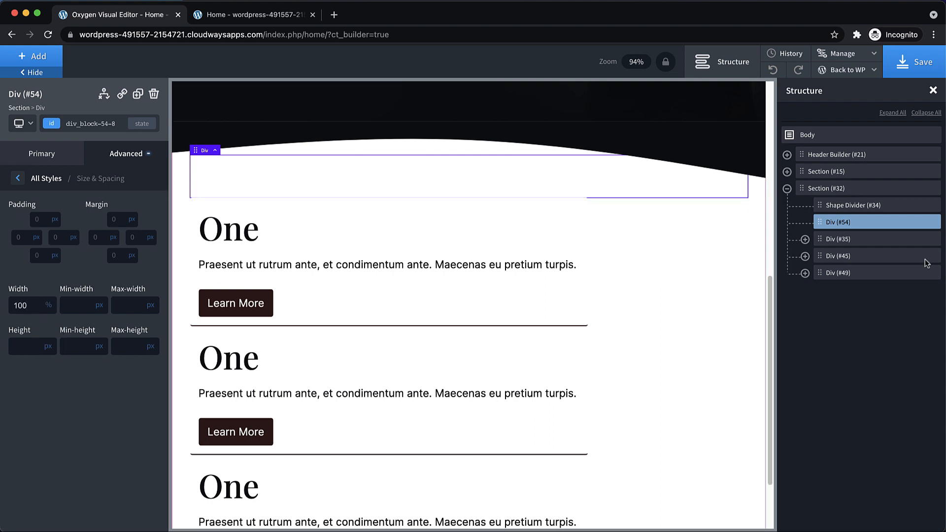
Move the three card Divs inside the new grid Div and expand it in the structure tree.
drag(820, 239, 845, 228)
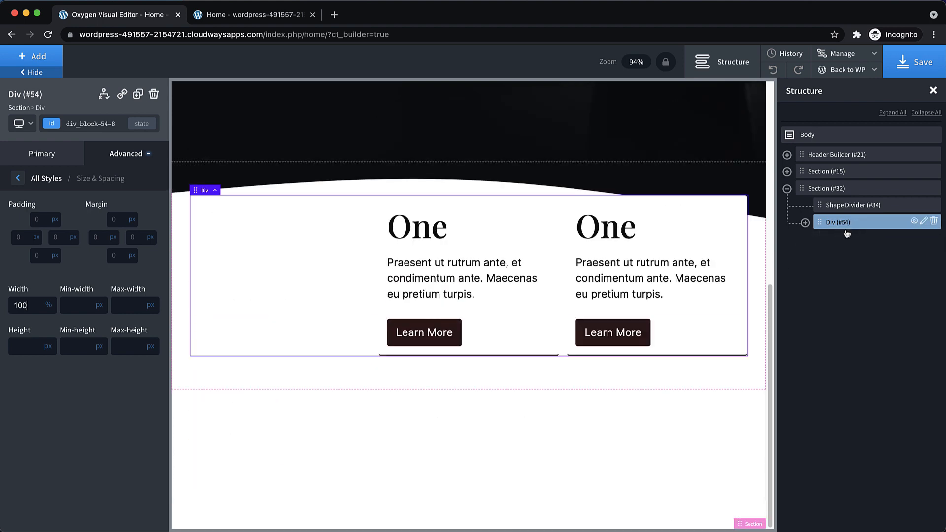
click(804, 222)
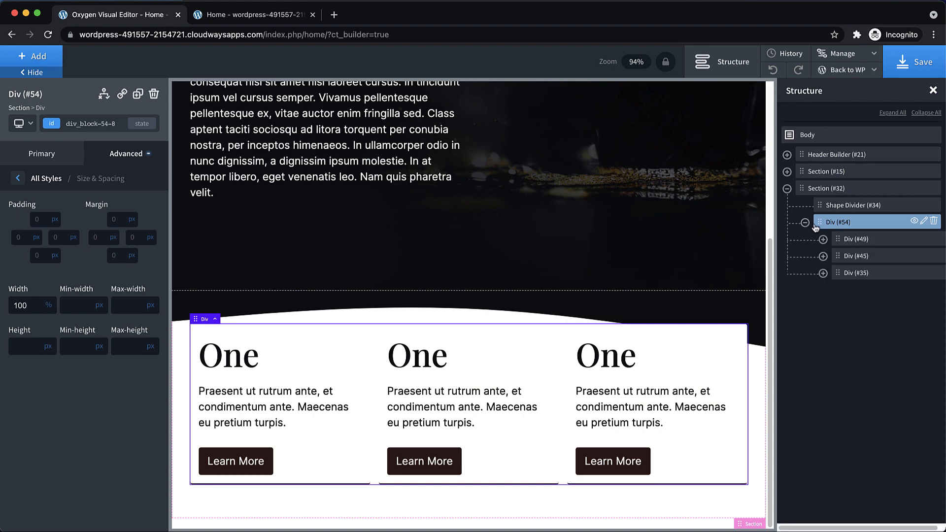
Save the page and reload the live home page to check the curved divider and the three-card grid.
click(921, 63)
click(248, 15)
click(48, 35)
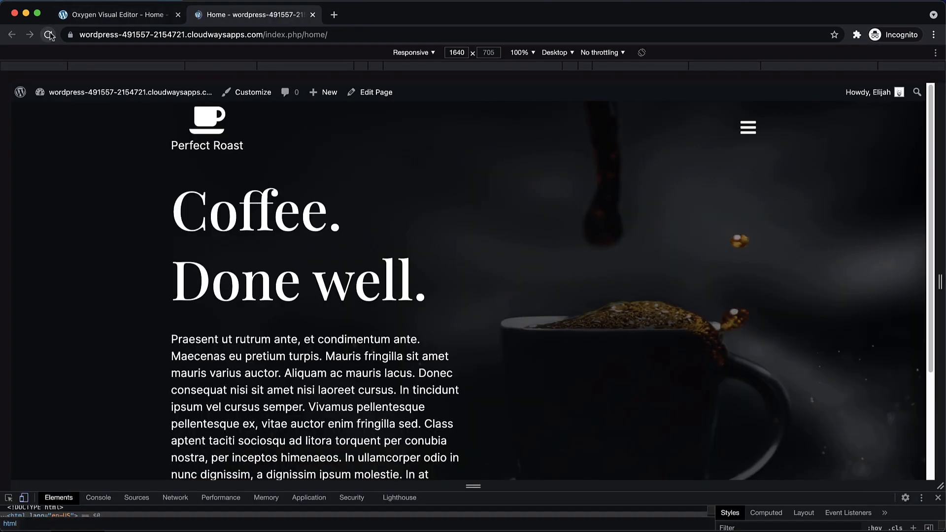
scroll(487, 224, down, 7)
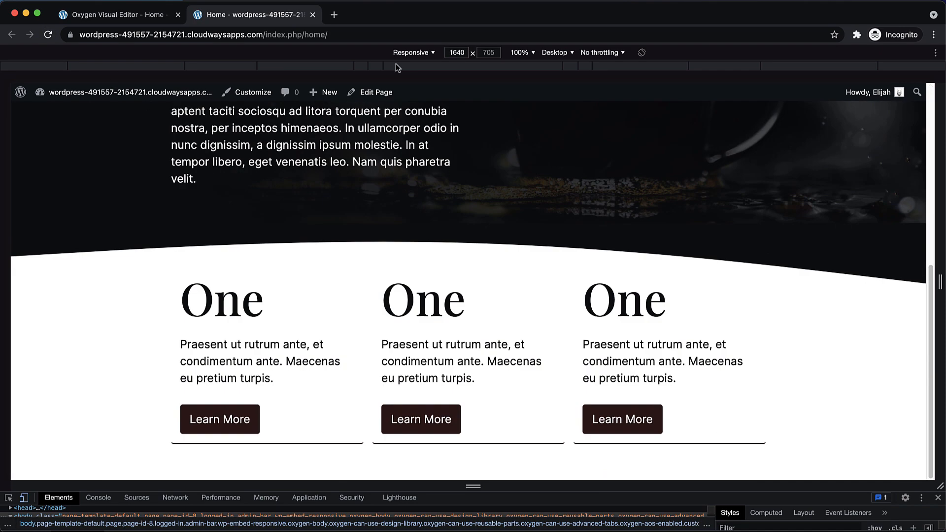
Set the background of the section holding the three cards to the almostwhite global color in the Oxygen editor.
click(118, 15)
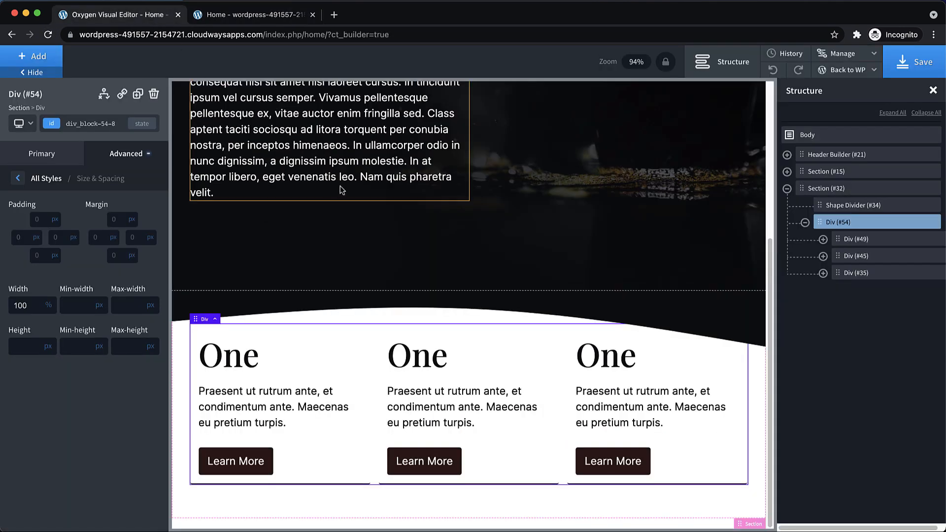
click(376, 509)
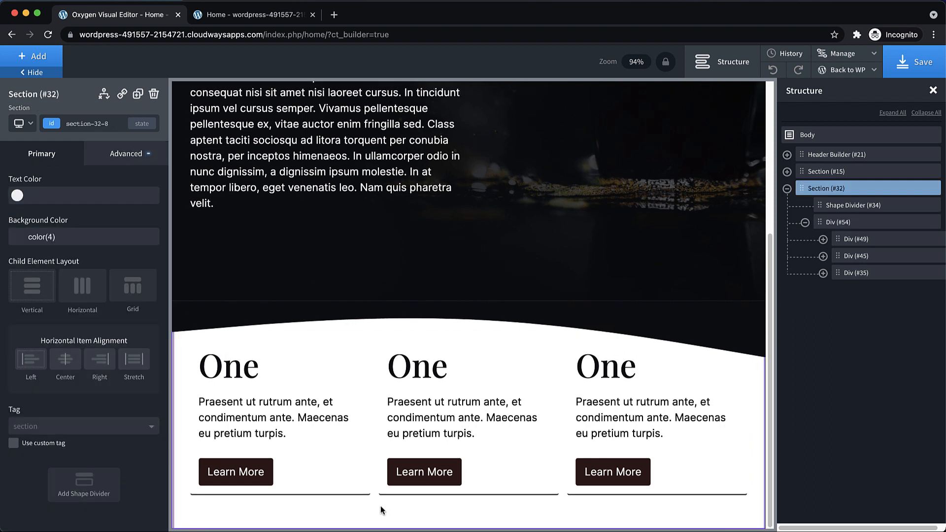
click(14, 239)
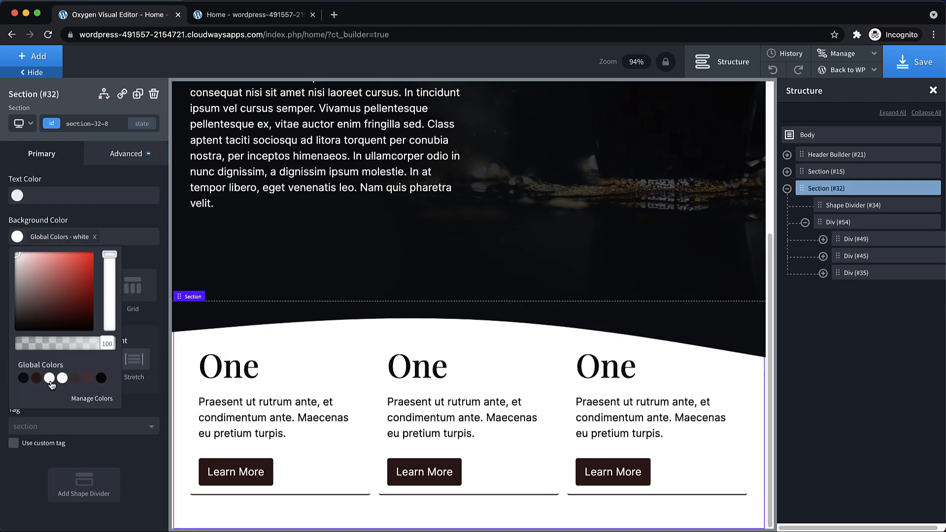
click(50, 379)
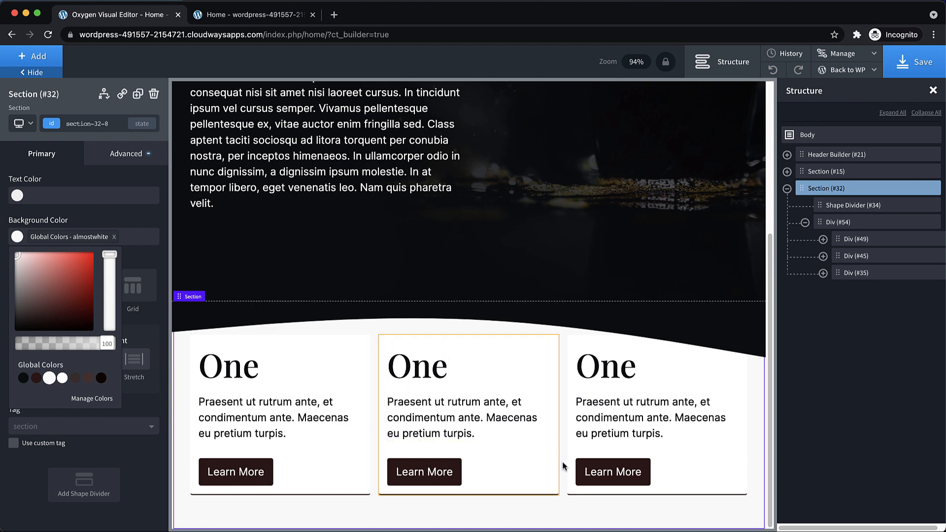
Open shadows.brumm.af in a new browser tab, set the shadow layers to 3 and copy the generated box-shadow CSS.
click(334, 19)
text(brumm.af/shadows)
key(Return)
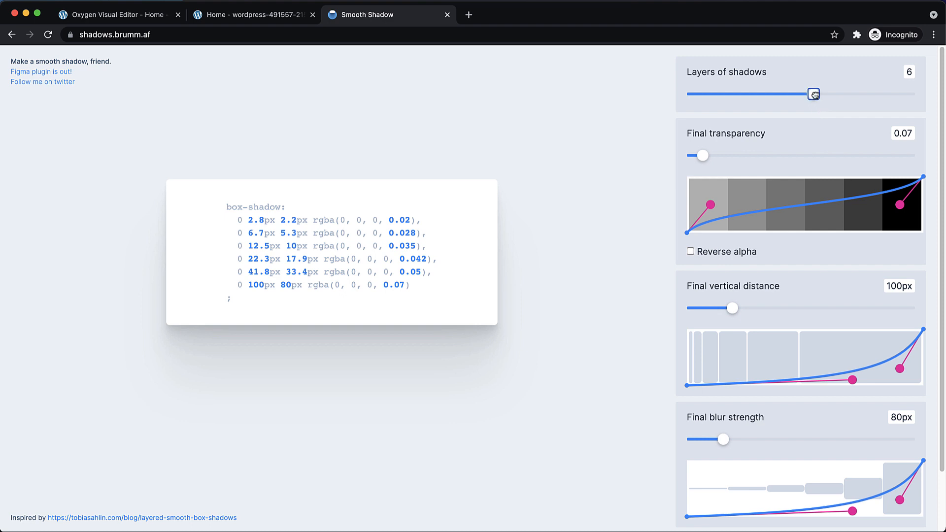
drag(814, 95, 739, 96)
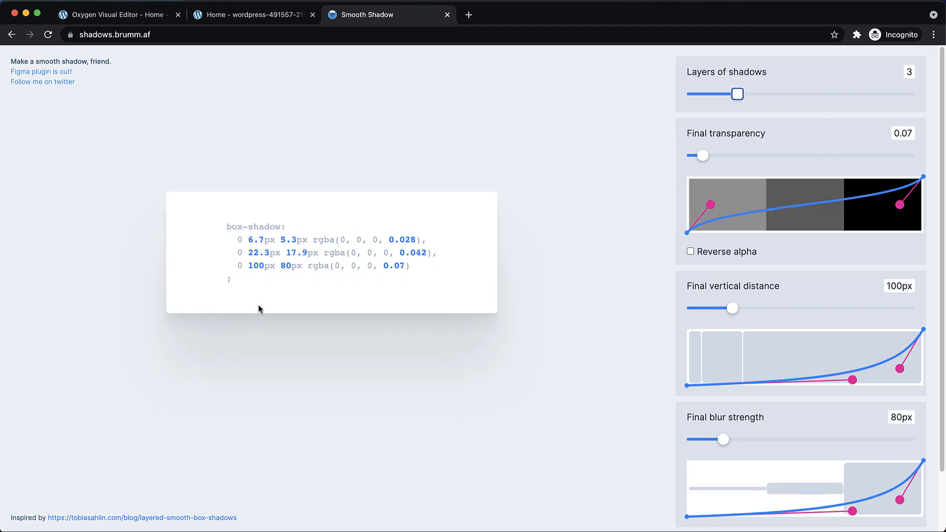
drag(253, 291, 209, 220)
key(super+c)
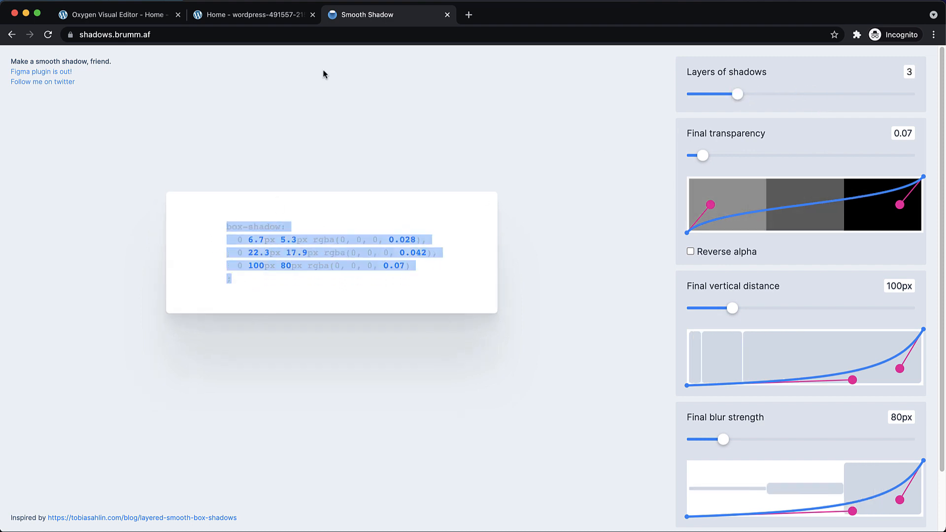
Back in the Oxygen editor, lock the selector styles of the first card's card class.
click(148, 21)
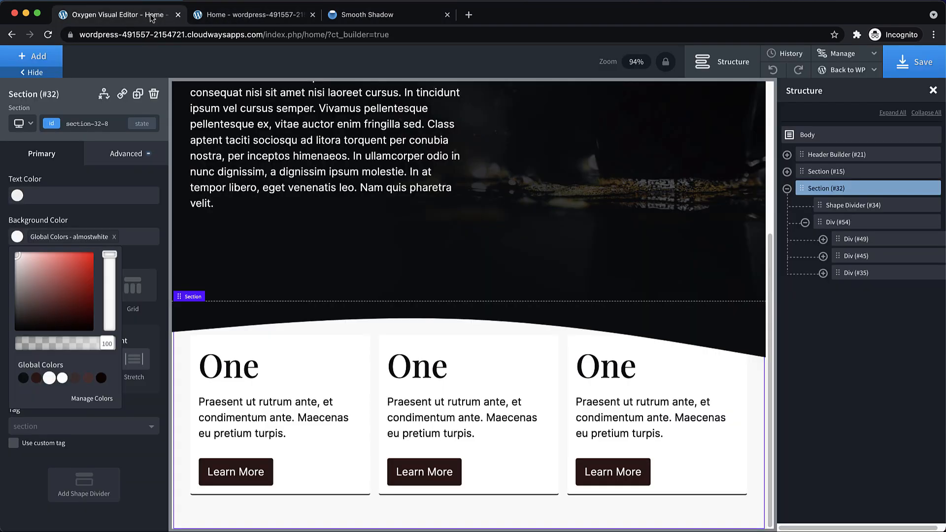
click(351, 351)
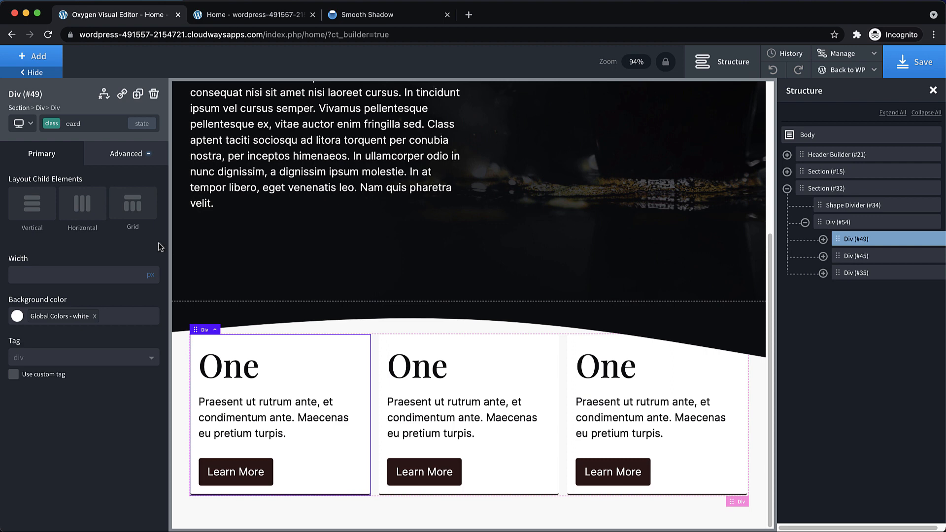
click(91, 128)
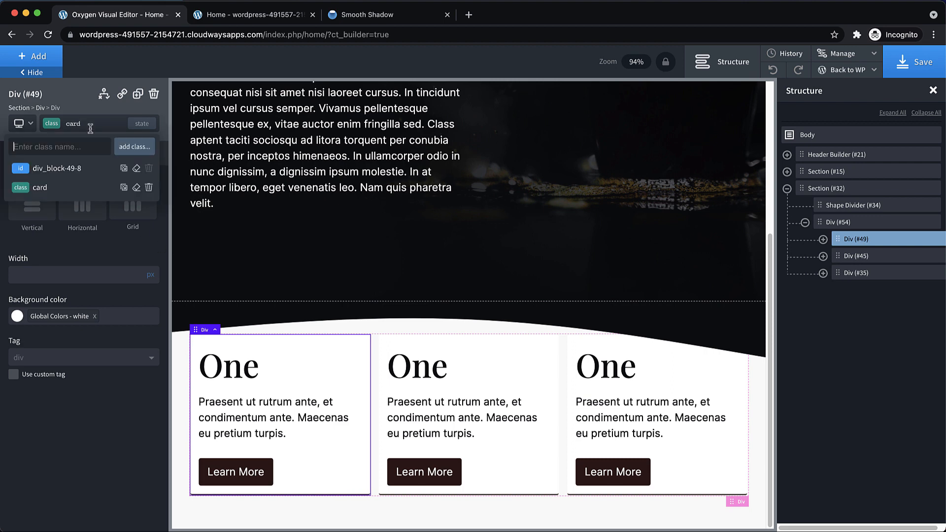
click(81, 189)
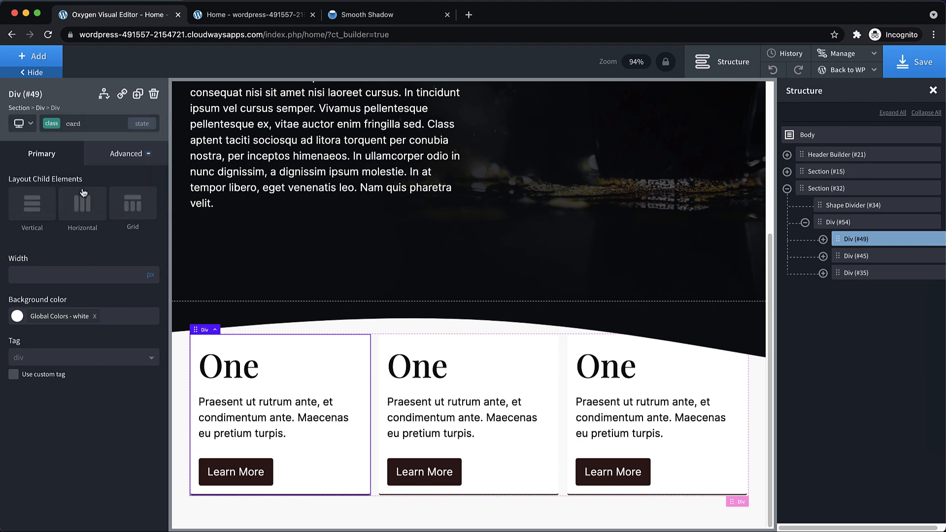
click(151, 160)
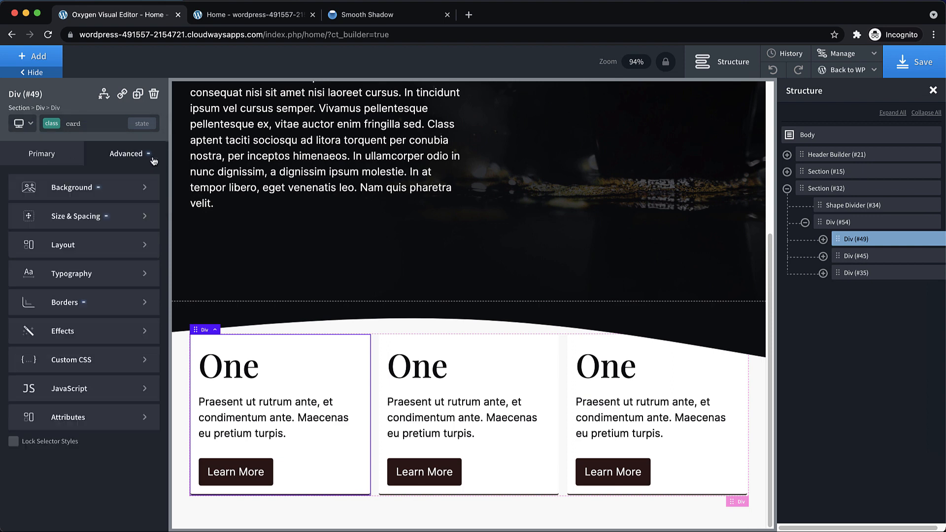
click(14, 443)
Add a new class named shadow to the first card Div.
click(64, 124)
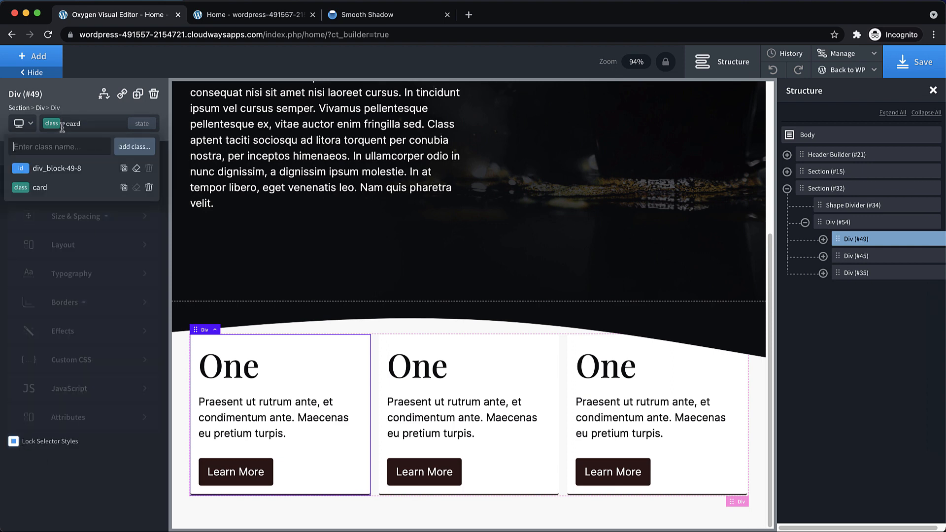
click(58, 168)
click(78, 125)
text(shadow)
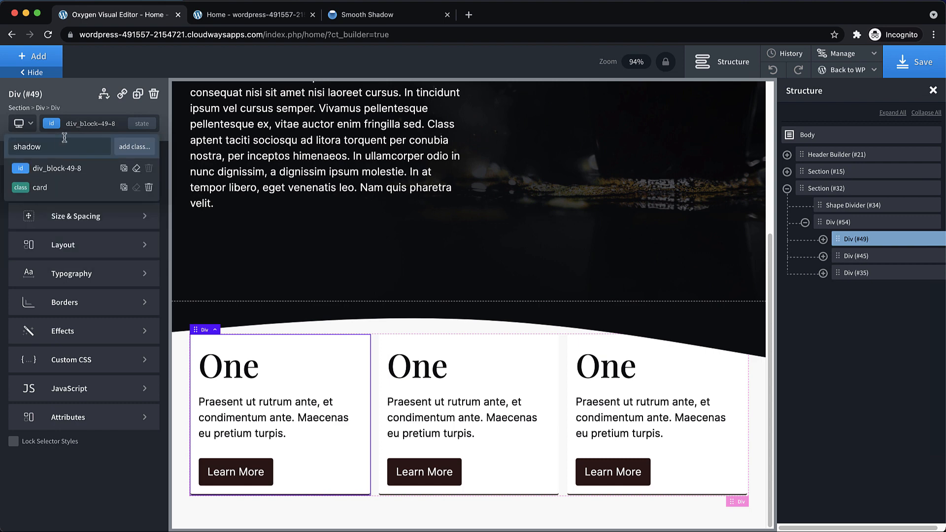
click(139, 149)
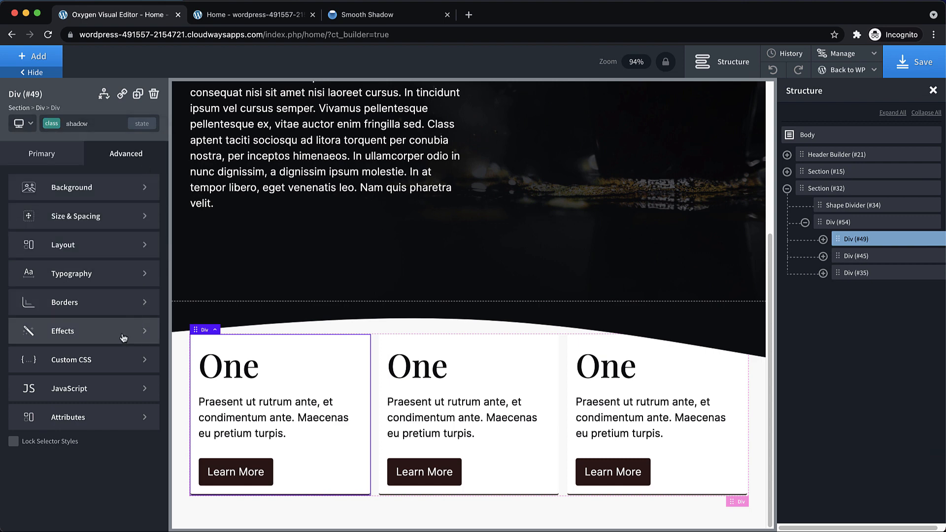
Paste the copied three-layer box-shadow code into the shadow class's custom CSS and lock the class's styles.
click(109, 355)
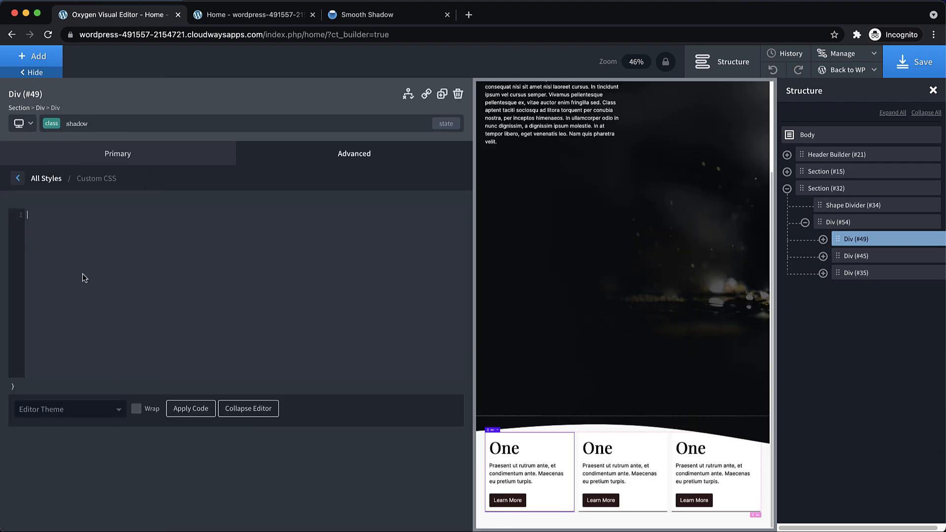
key(super+v)
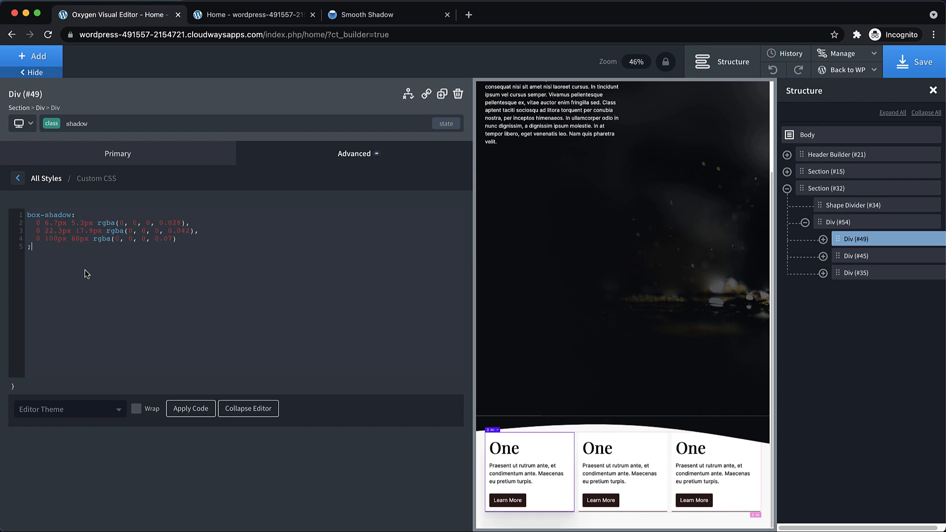
click(18, 179)
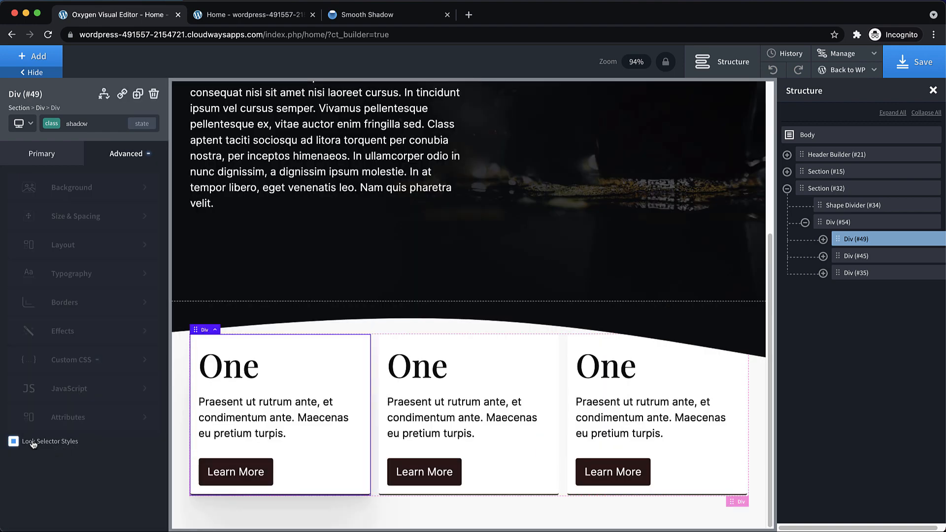
Add the existing shadow class to the second card Div.
click(551, 351)
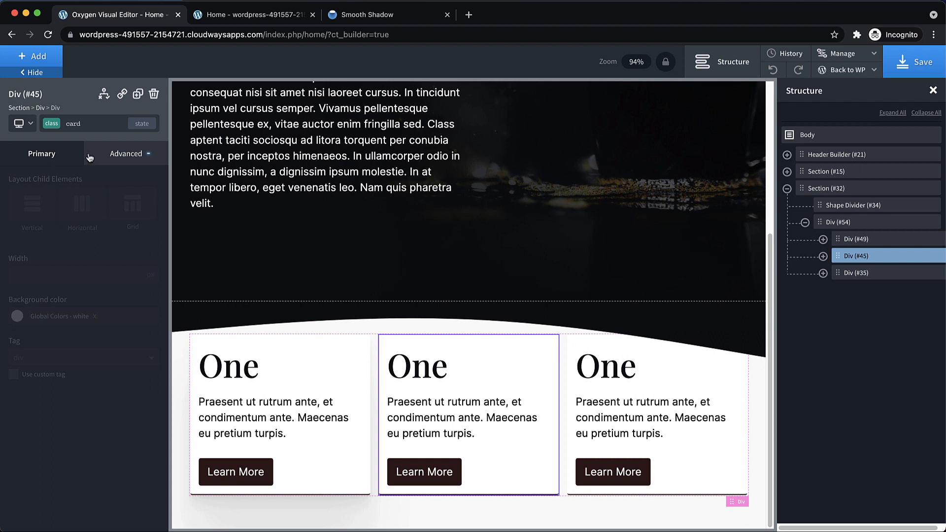
click(79, 125)
text(shadw)
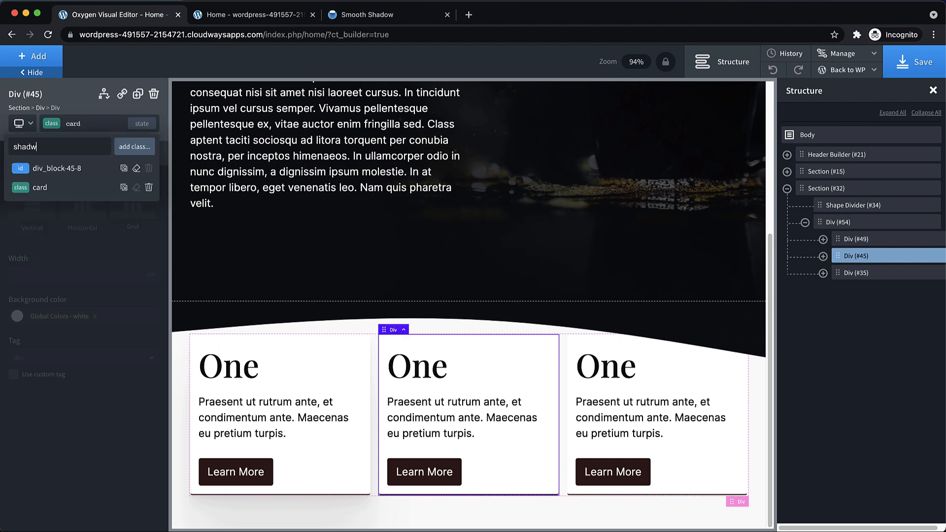
key(BackSpace)
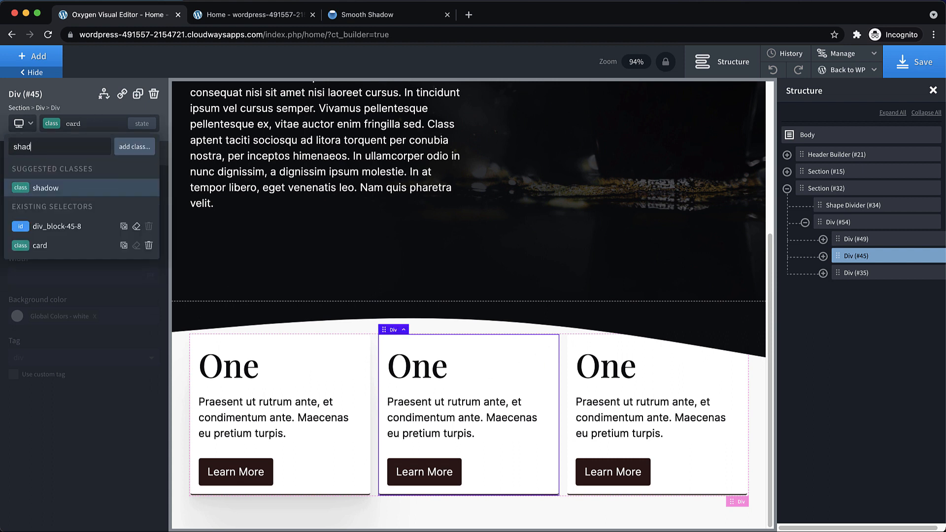
click(66, 186)
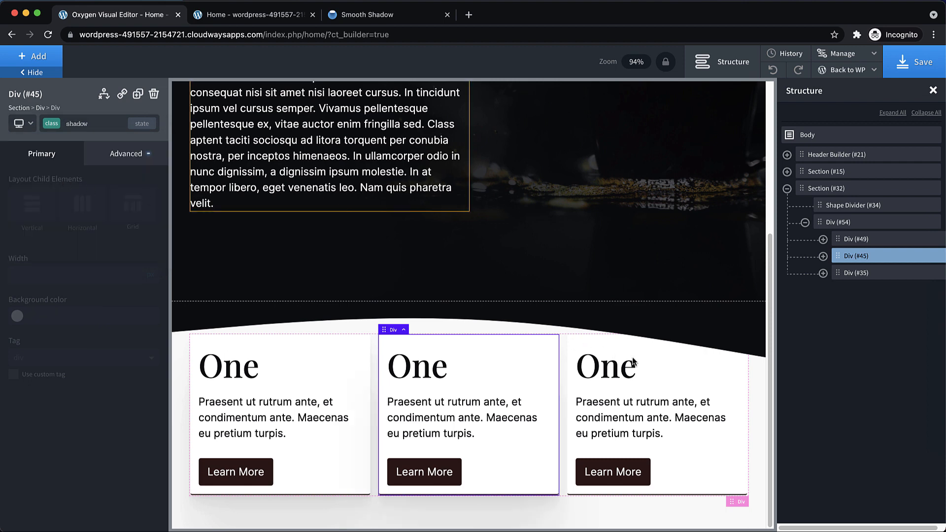
Add the existing shadow class to the third card Div.
click(674, 365)
click(98, 127)
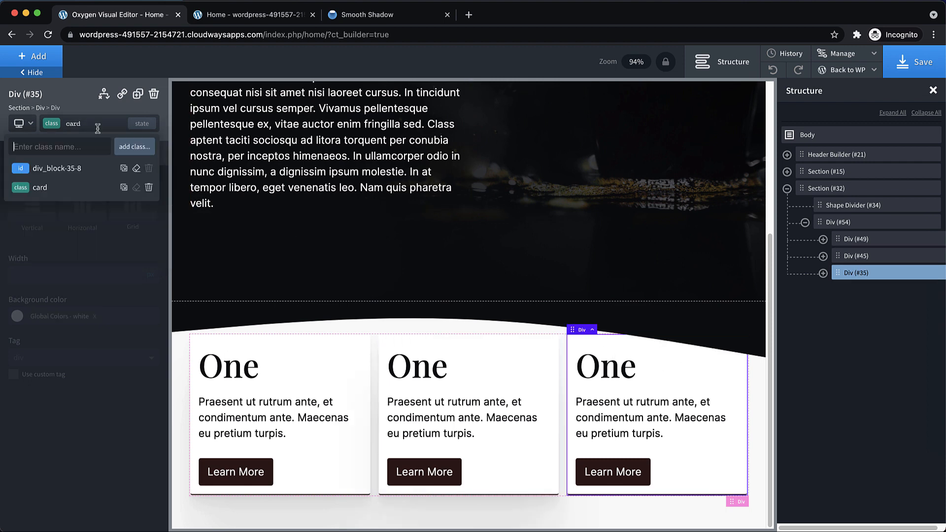
text(sh)
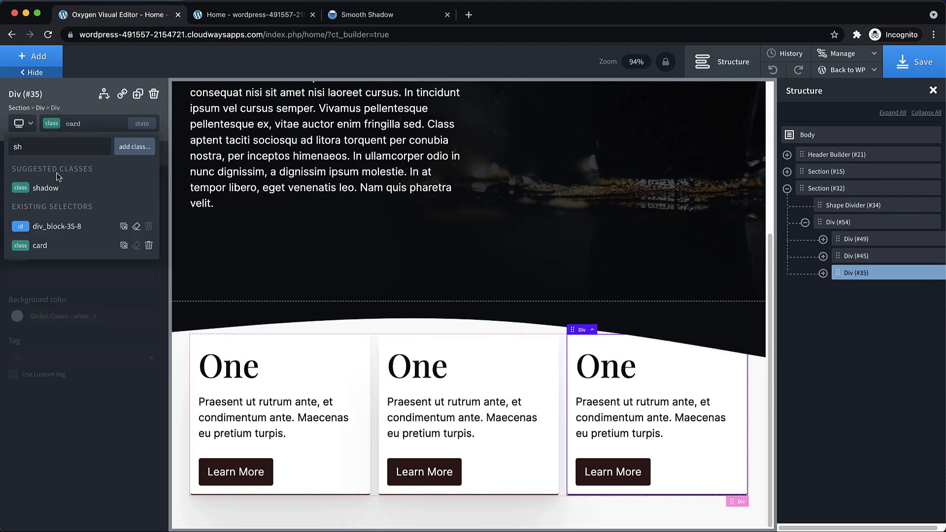
click(47, 186)
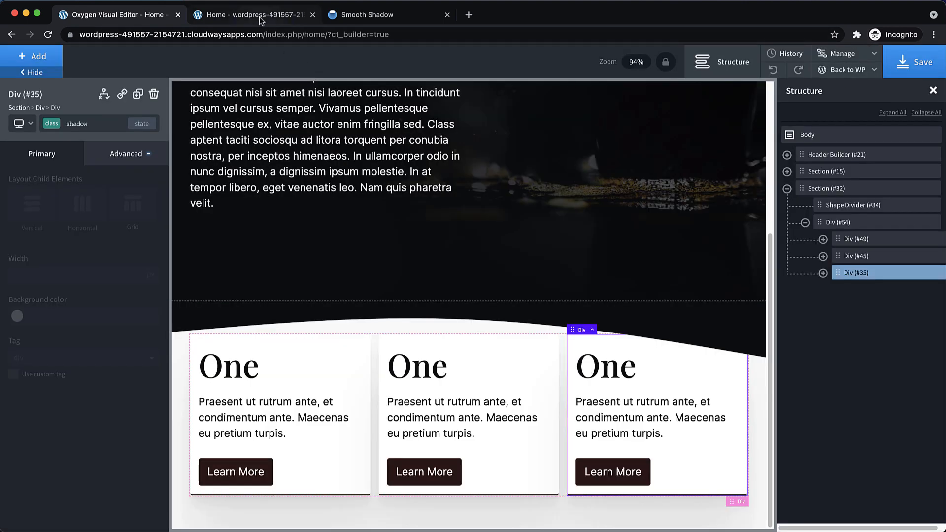
Reload the live home page to check the card shadows against the curved divider and return to the editor.
click(259, 15)
click(48, 34)
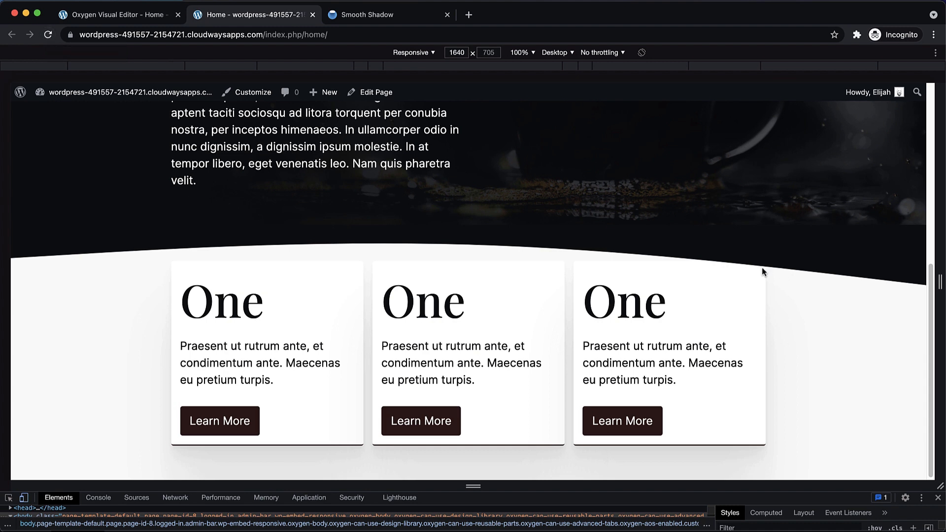
click(128, 19)
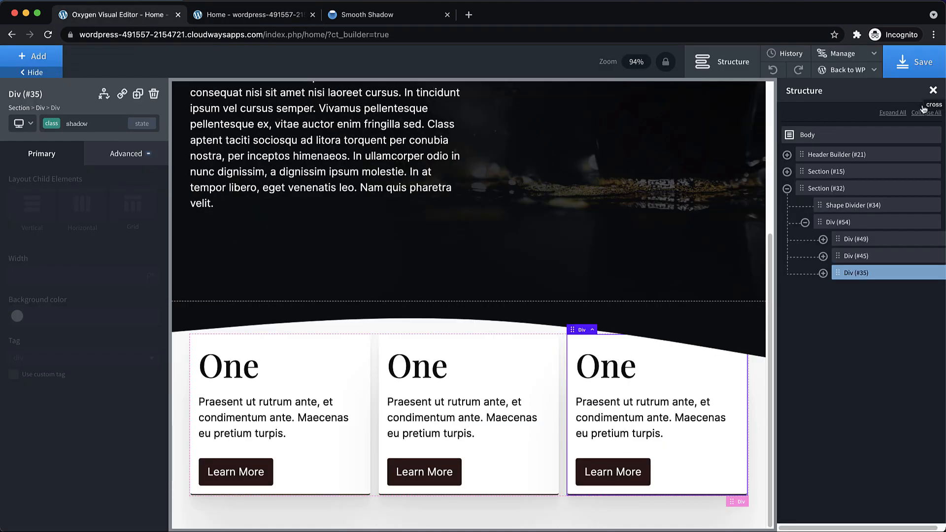
Set the z-index of the section's shape divider to 1.
click(869, 205)
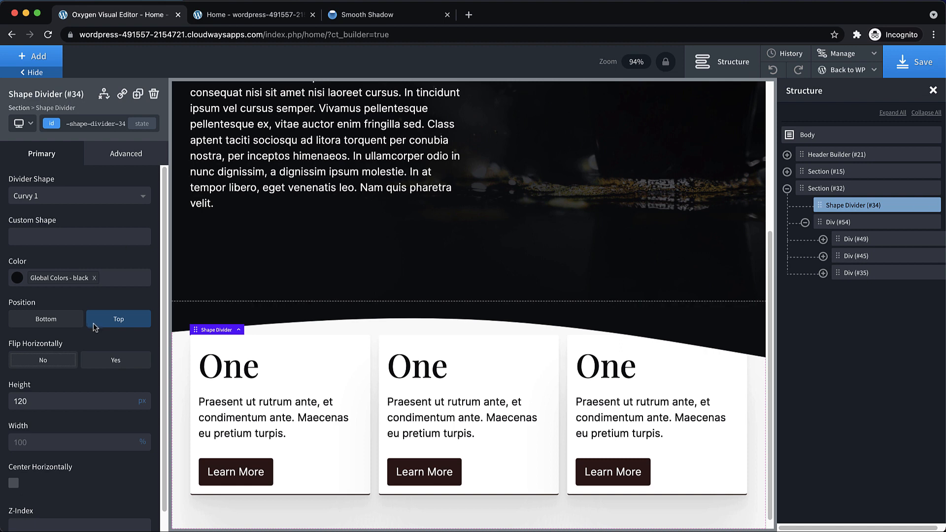
scroll(96, 331, down, 1)
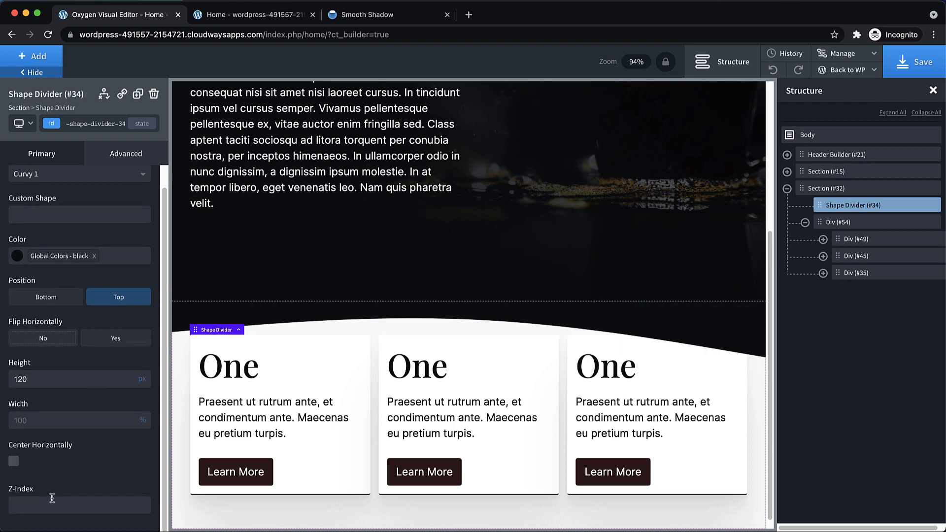
text(1)
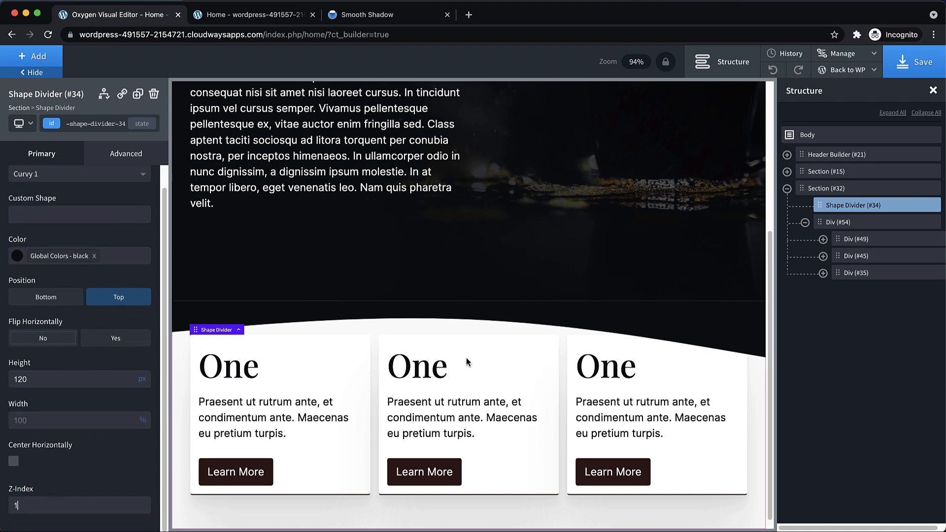
Set the z-index of the third card Div to 10 at its ID level in the layout styles.
click(723, 394)
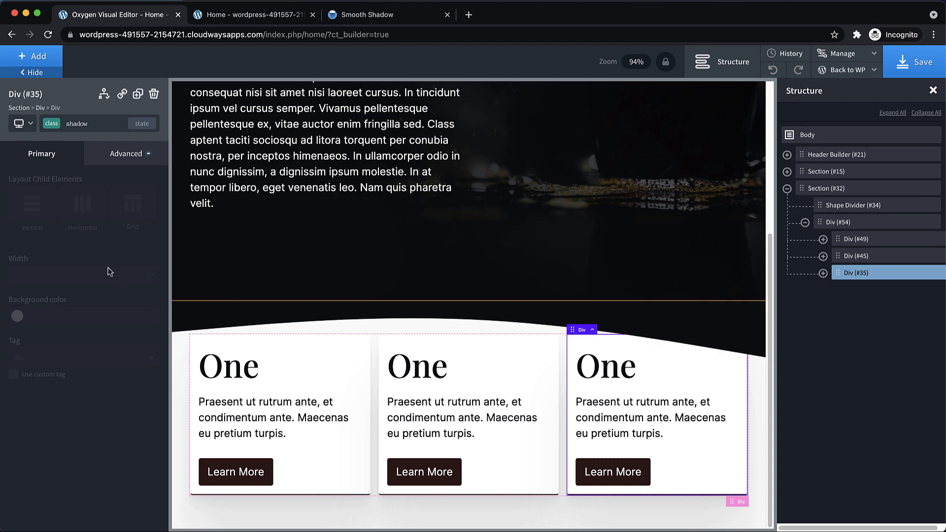
click(59, 124)
click(47, 168)
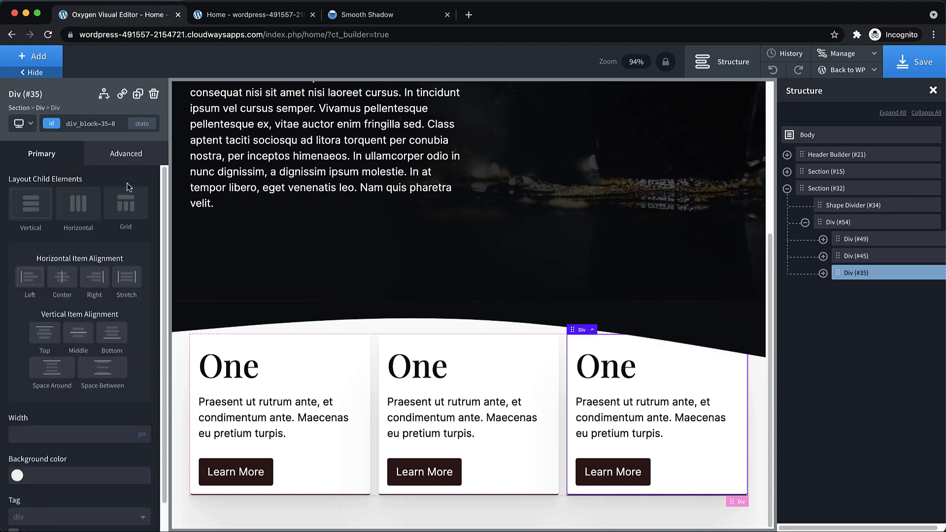
click(126, 153)
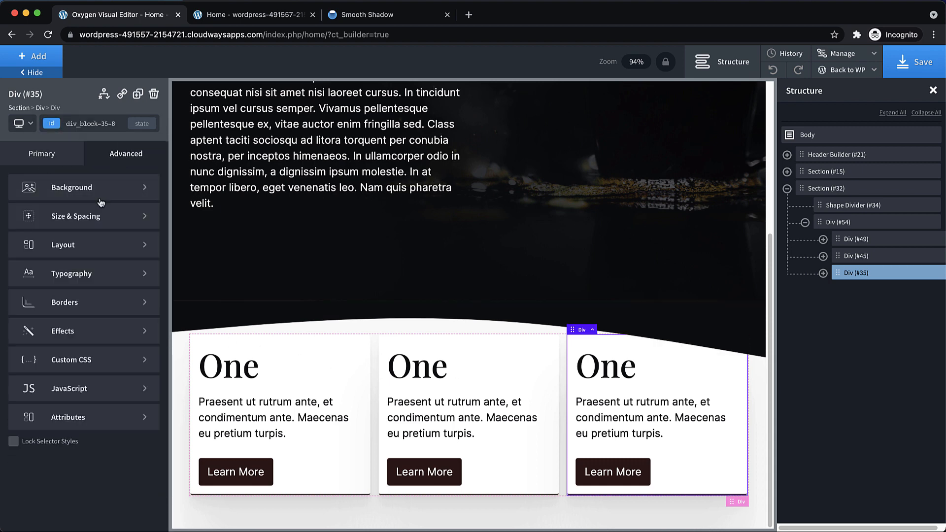
click(81, 244)
scroll(79, 427, down, 3)
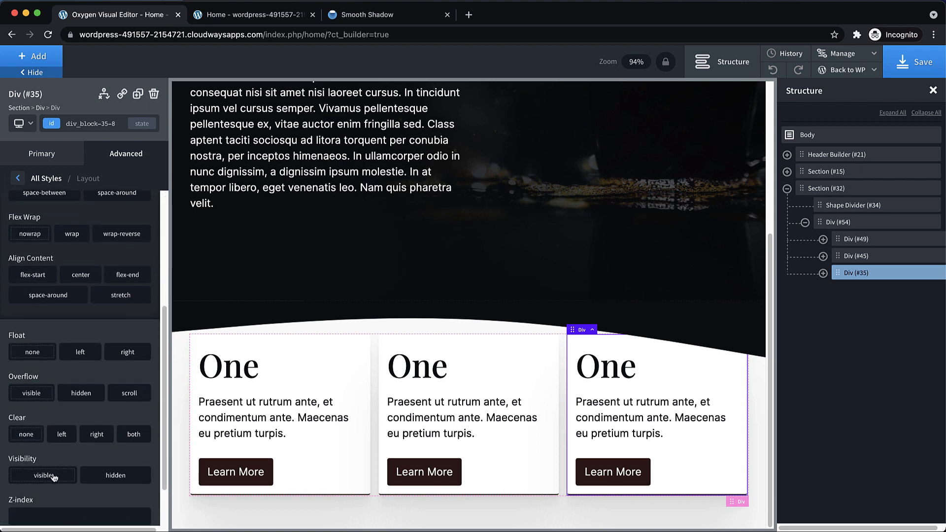
scroll(42, 476, down, 2)
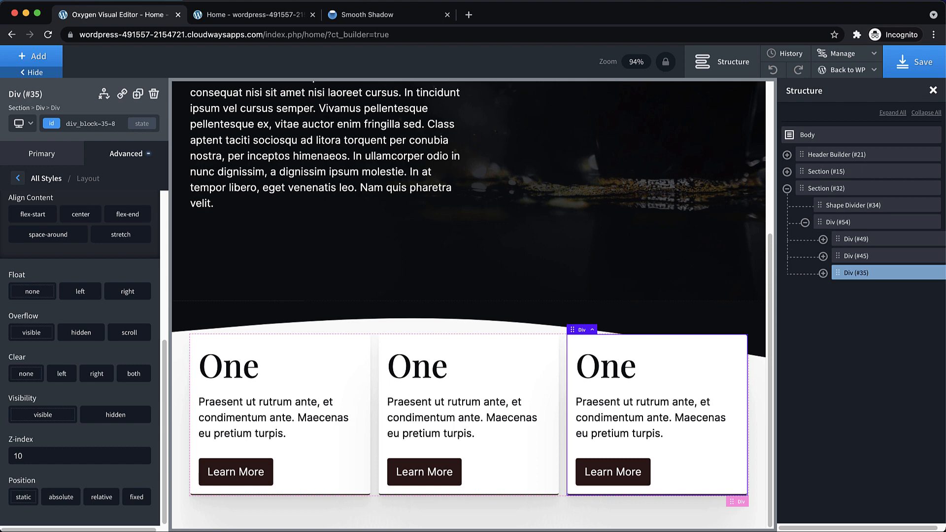
Save the page and hide the editor side panels to view the cards against the curved divider.
click(929, 73)
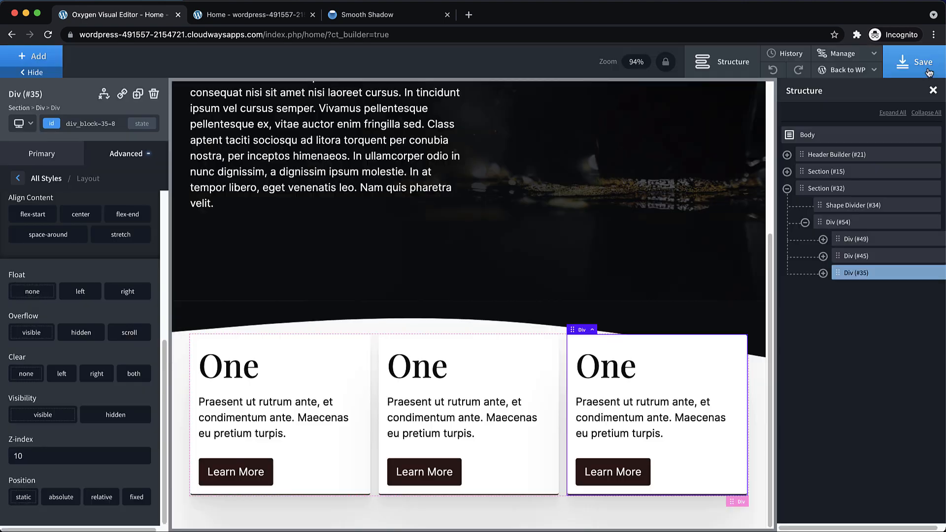
click(932, 90)
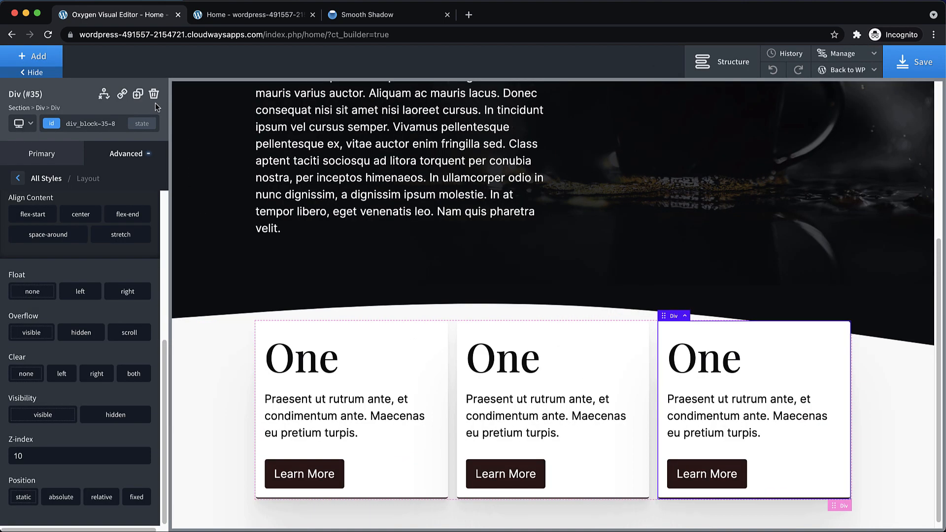
click(34, 73)
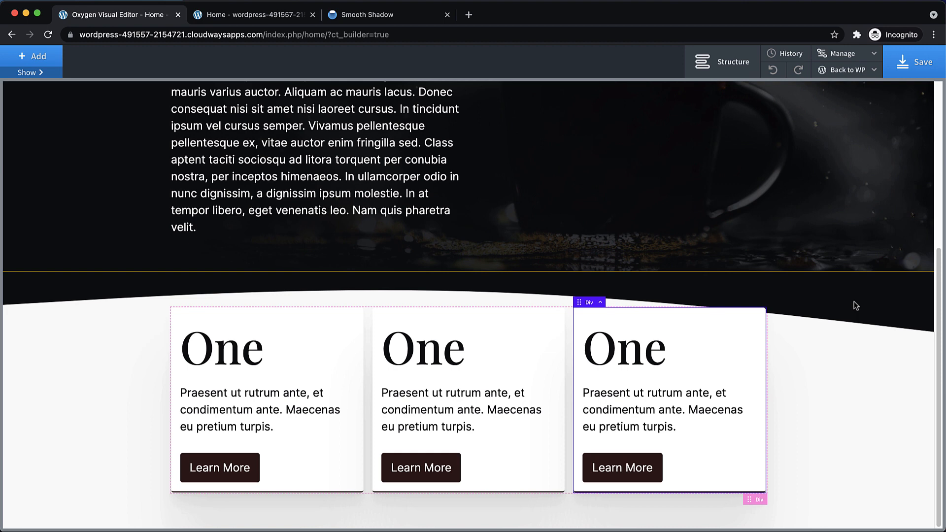
Select the first card's heading and switch its styling to the ID level, headline-50-8.
click(244, 365)
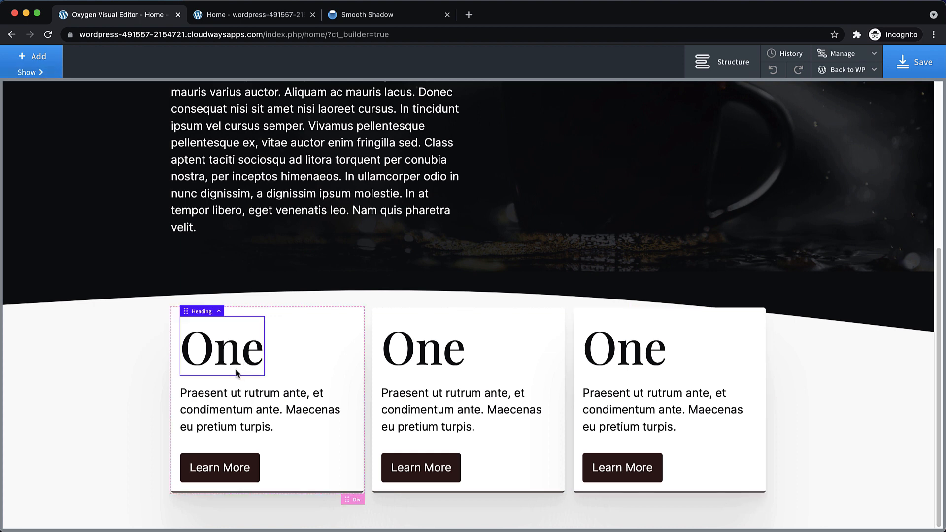
click(33, 73)
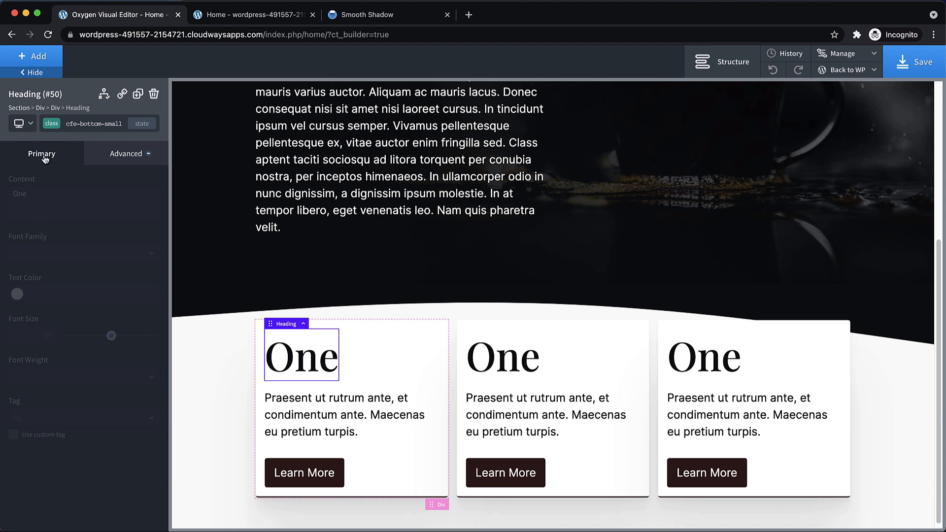
click(60, 123)
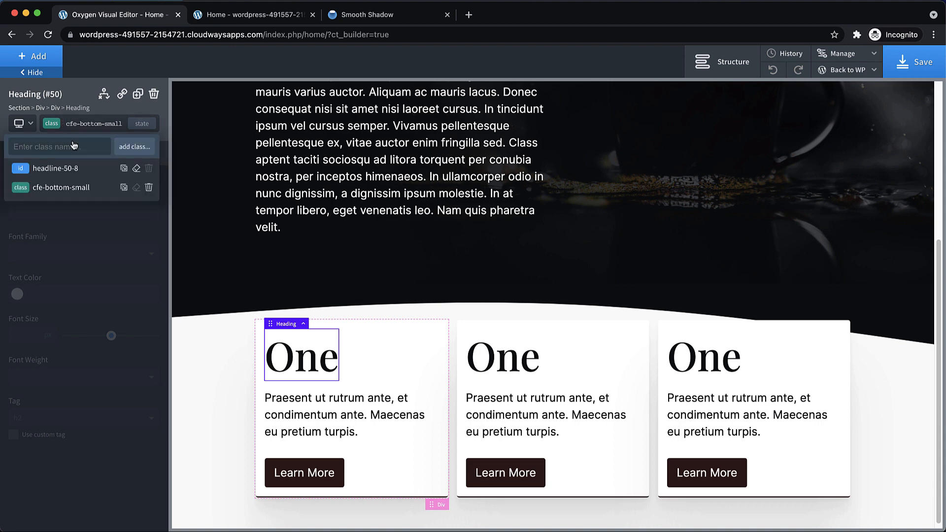
click(67, 177)
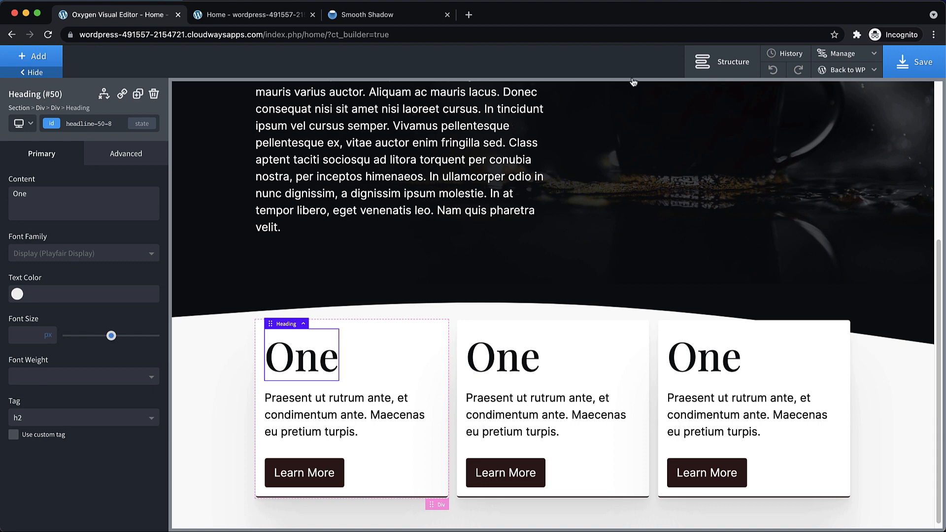
click(724, 60)
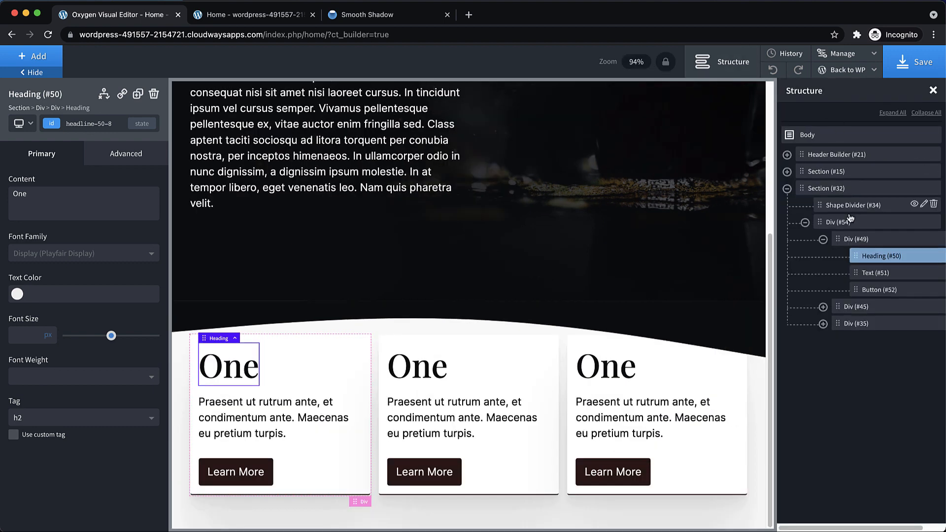
click(725, 69)
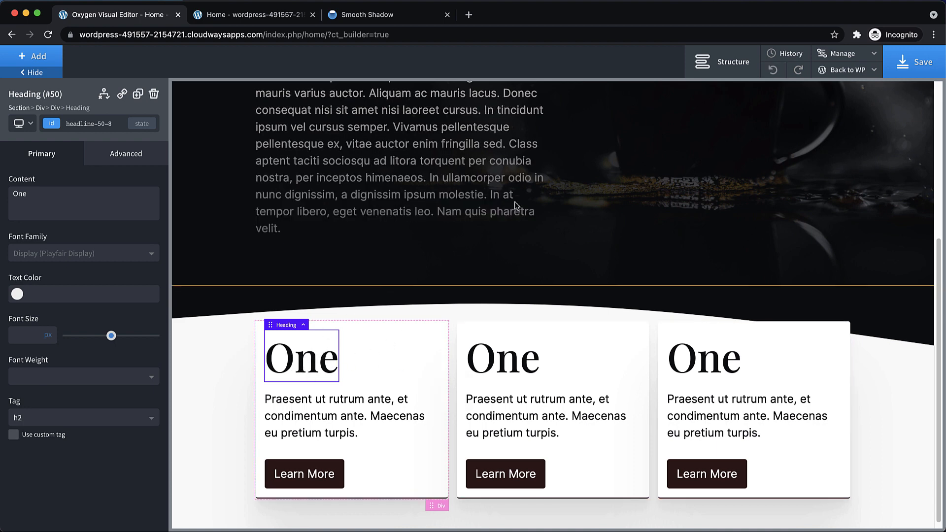
Copy the H2 font size value from the global heading styles.
click(843, 56)
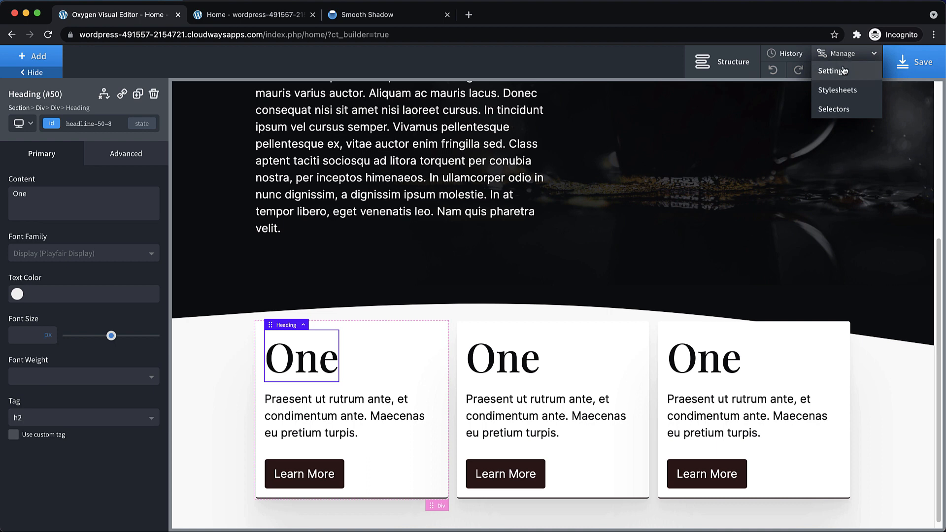
click(844, 71)
click(858, 195)
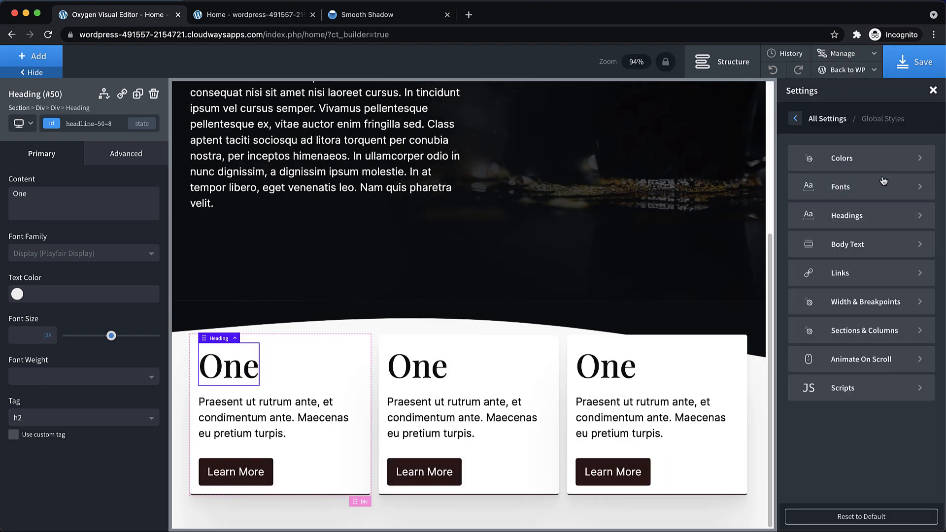
click(852, 215)
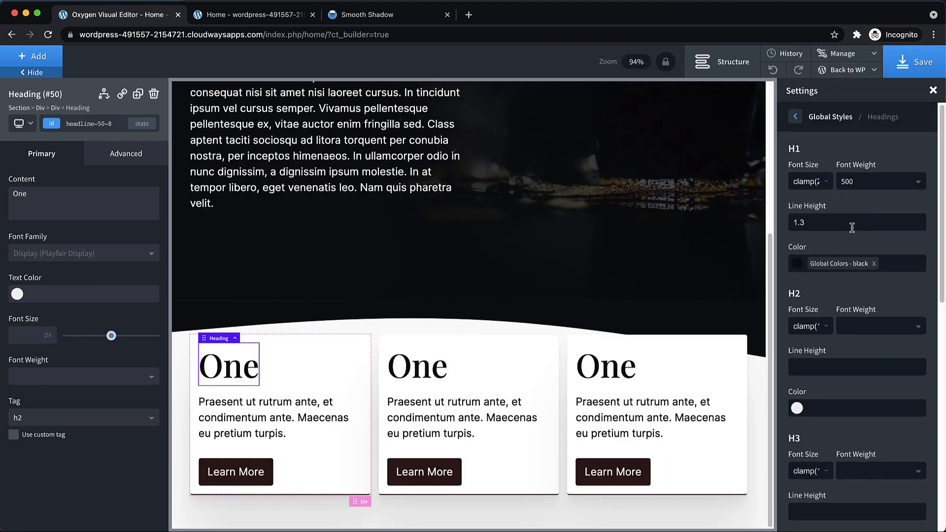
scroll(838, 256, down, 1)
double_click(812, 277)
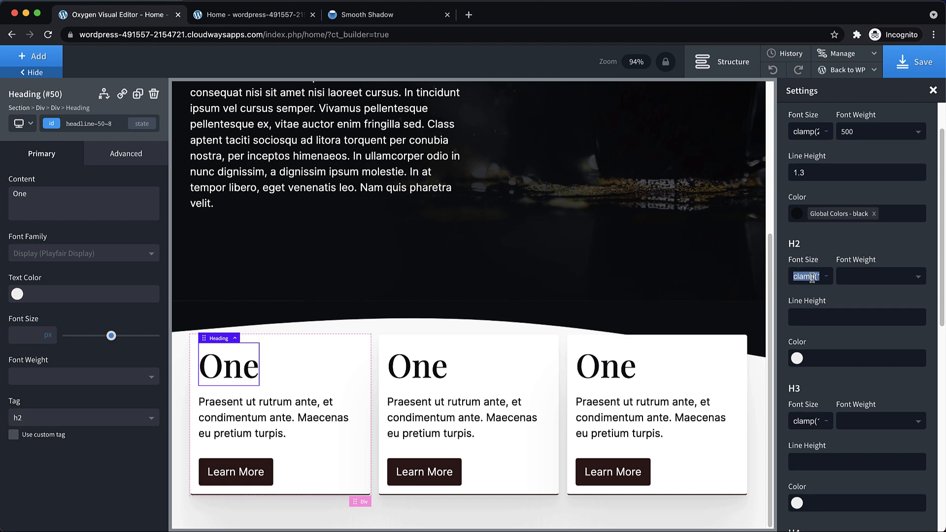
click(933, 90)
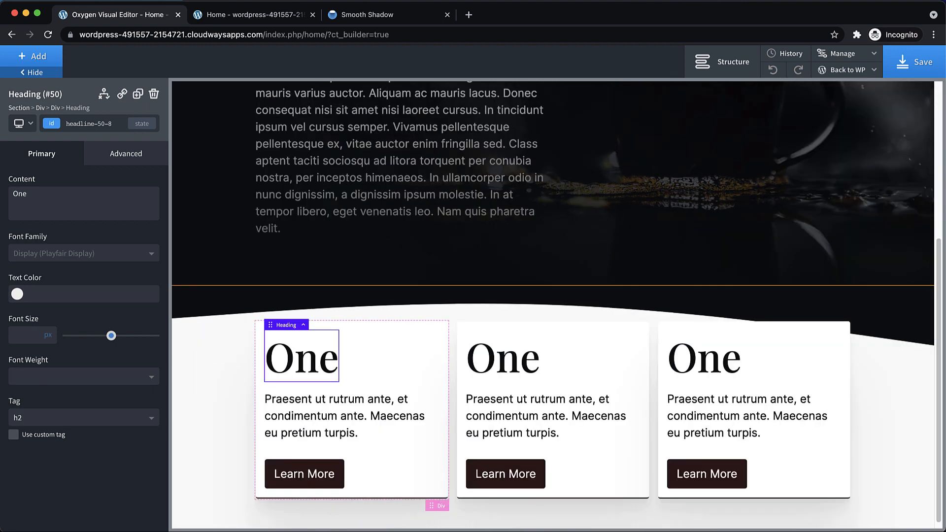
Add a new class named cfe-typo--h2smaller to the first card's heading.
click(106, 123)
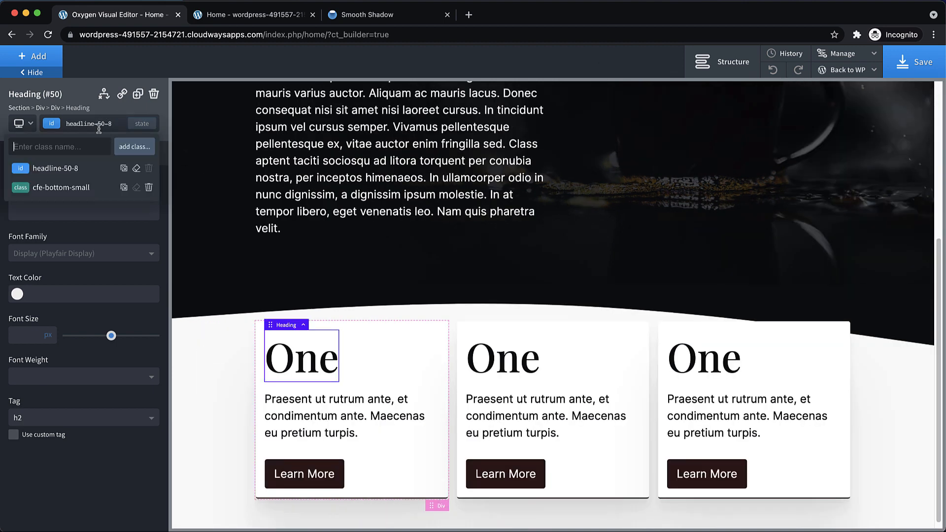
text(cfe-typo)
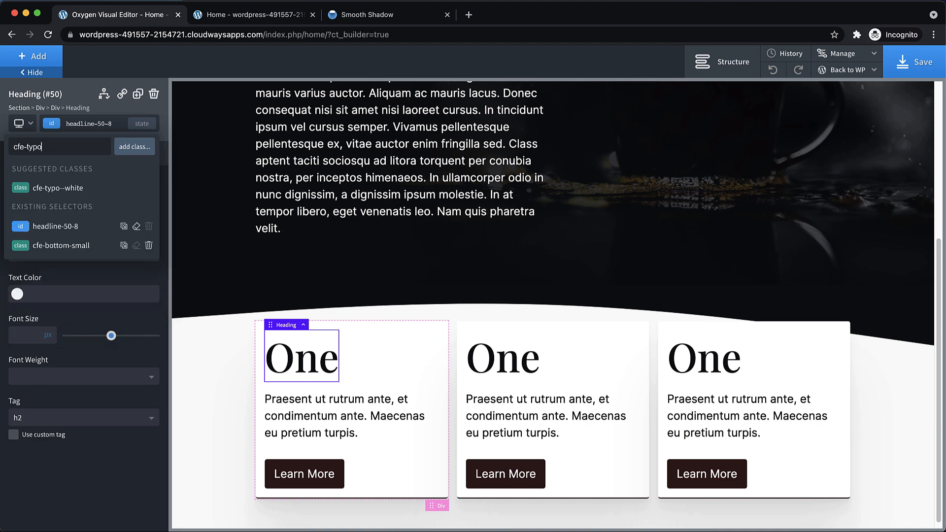
text(--h2smaller)
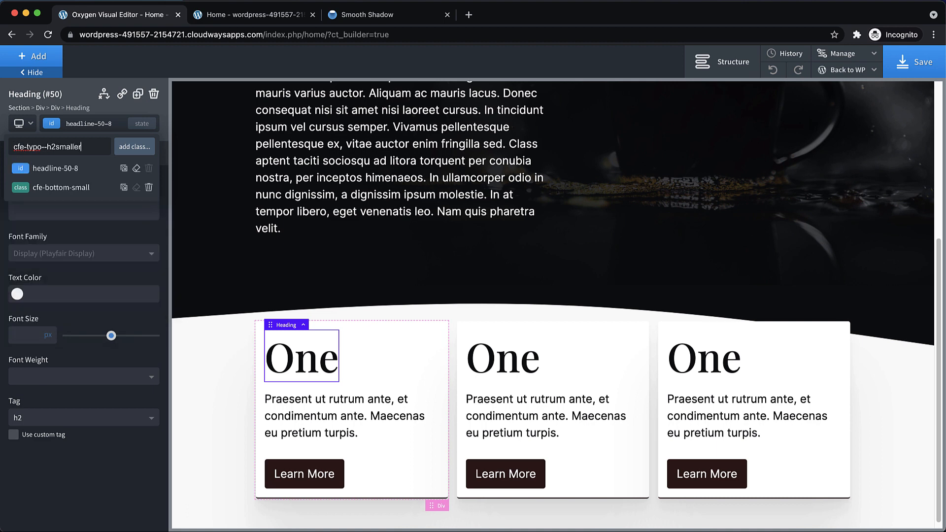
key(Return)
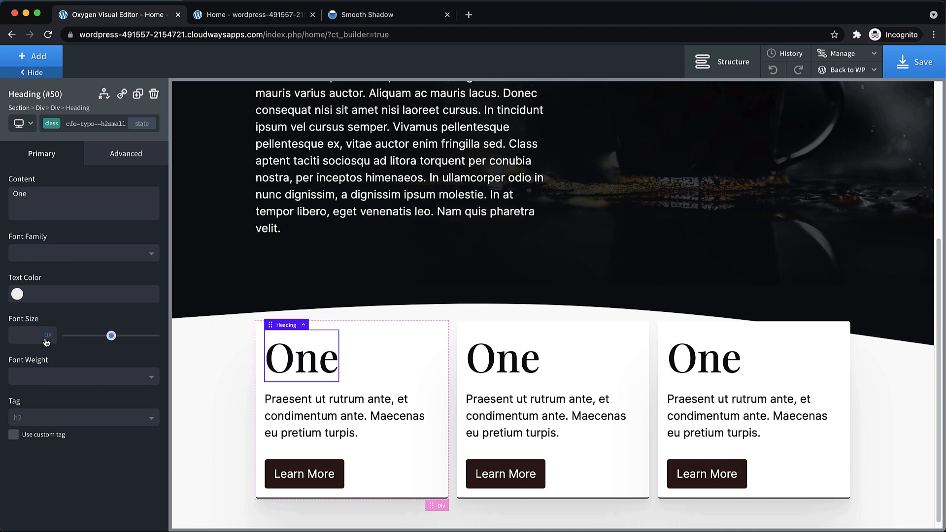
Set the cfe-typo--h2smaller font size unit to none and enter clamp(1.75rem, 4vw + 1rem, 5rem) as the size.
mouse_move(49, 335)
click(54, 396)
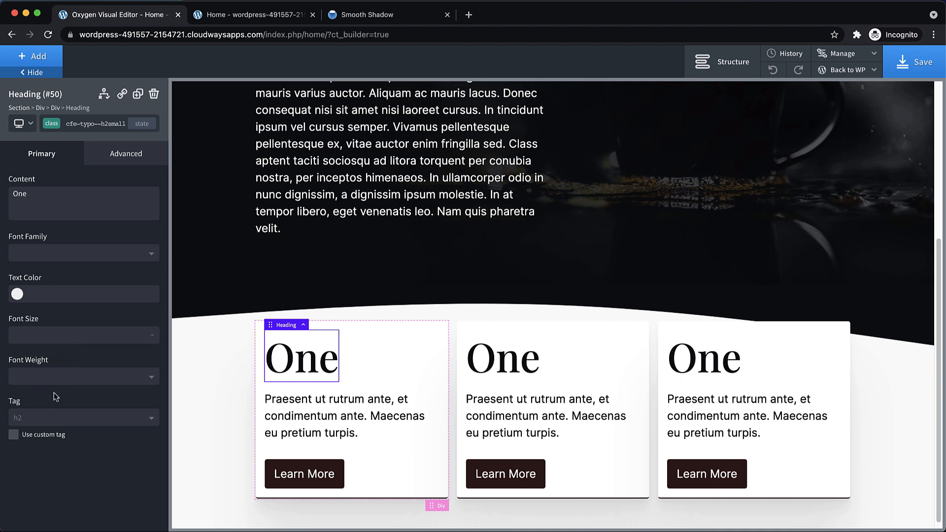
click(26, 335)
text(clamp(1.75rem, 4vw + 1rem, 5rem))
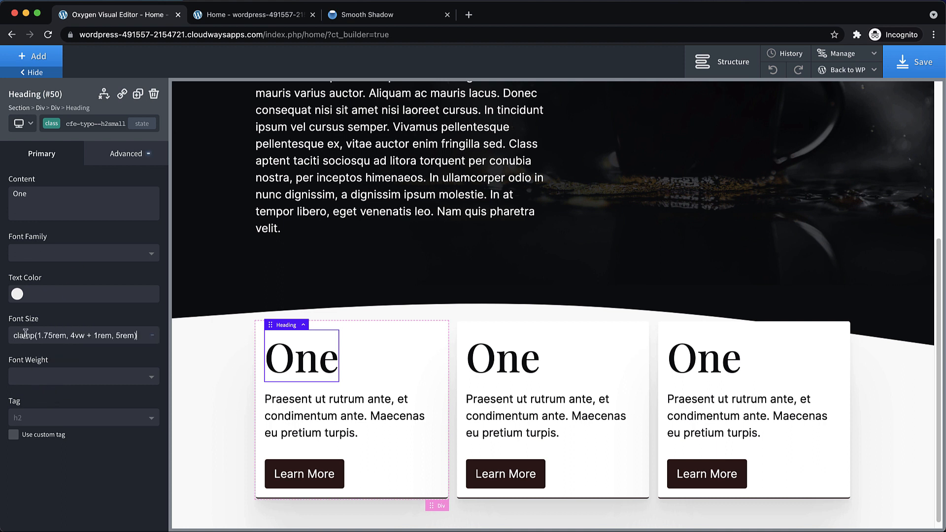
key(super+a)
click(120, 338)
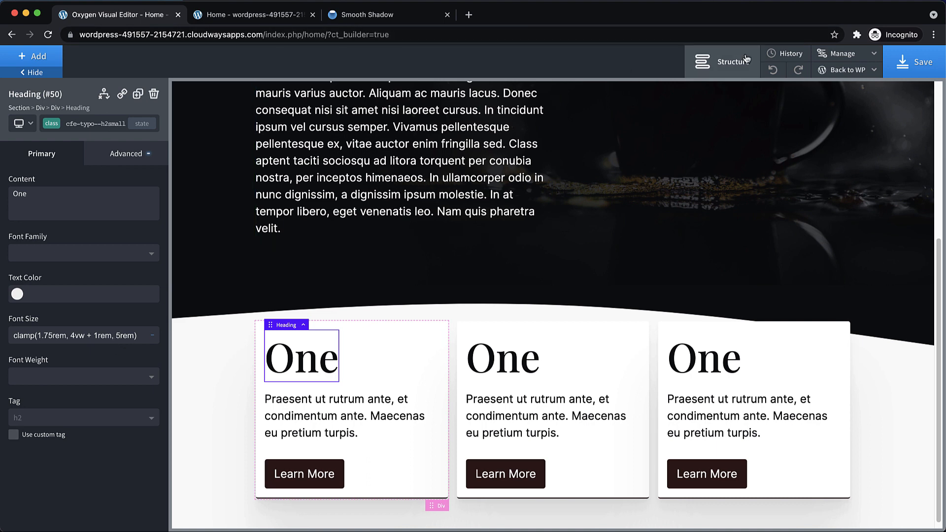
Copy the global H3 font size and use it for cfe-typo--h2smaller: clamp(1.5rem, 3vw + 1rem, 4rem).
mouse_move(838, 58)
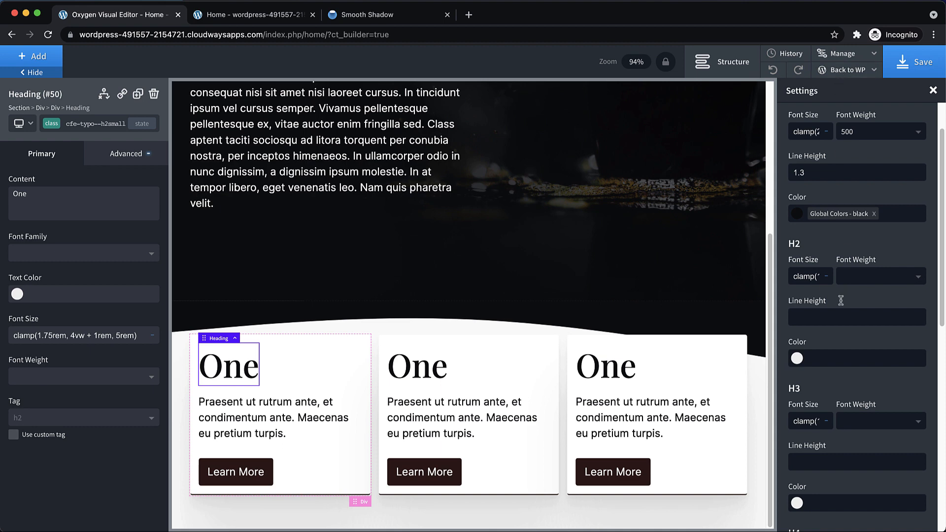
scroll(831, 345, down, 2)
triple_click(802, 340)
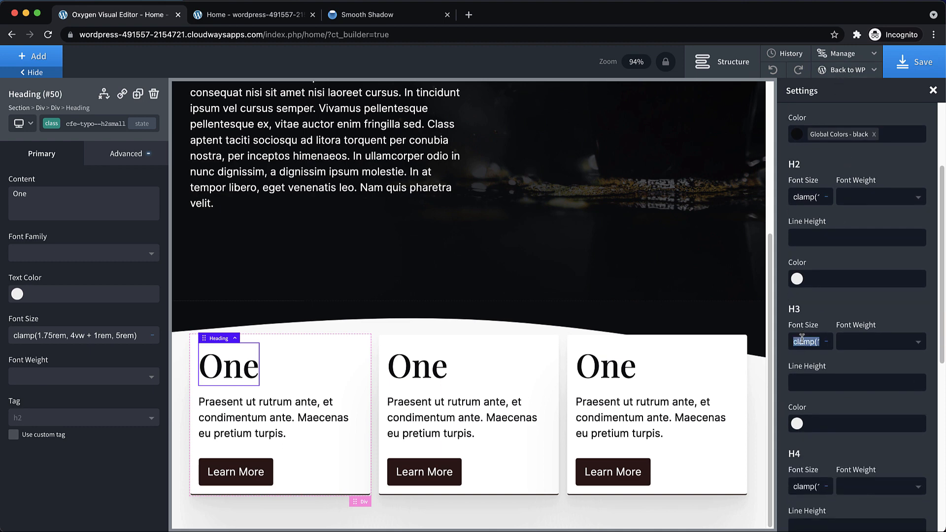
click(932, 90)
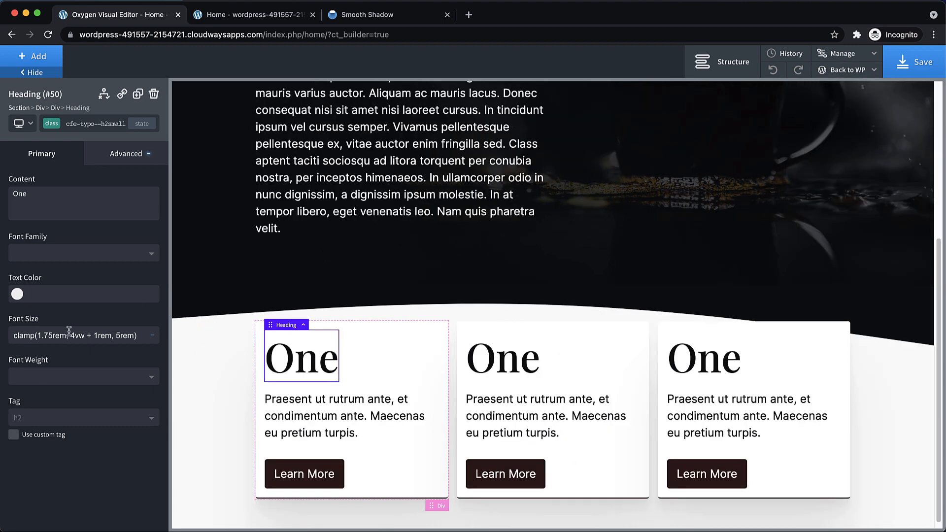
triple_click(57, 339)
text(clamp(1.5rem, 3vw + 1rem, 4rem))
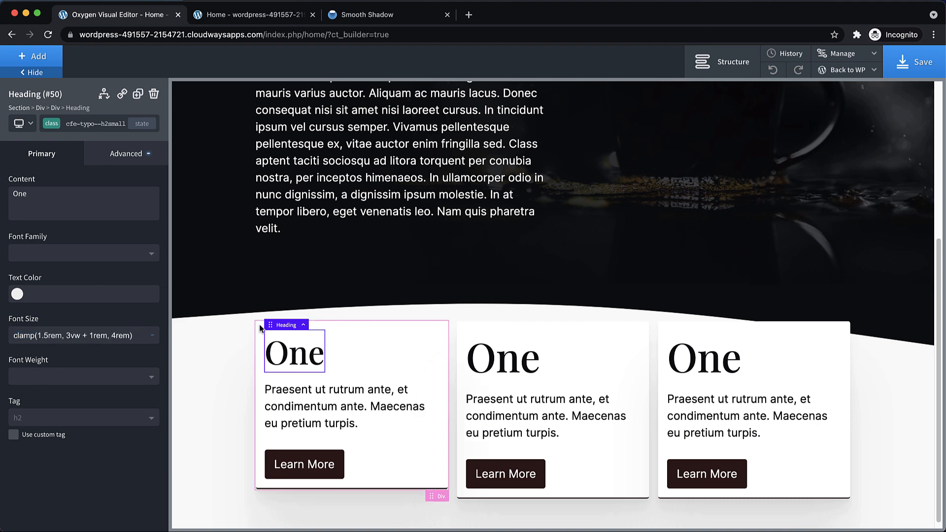
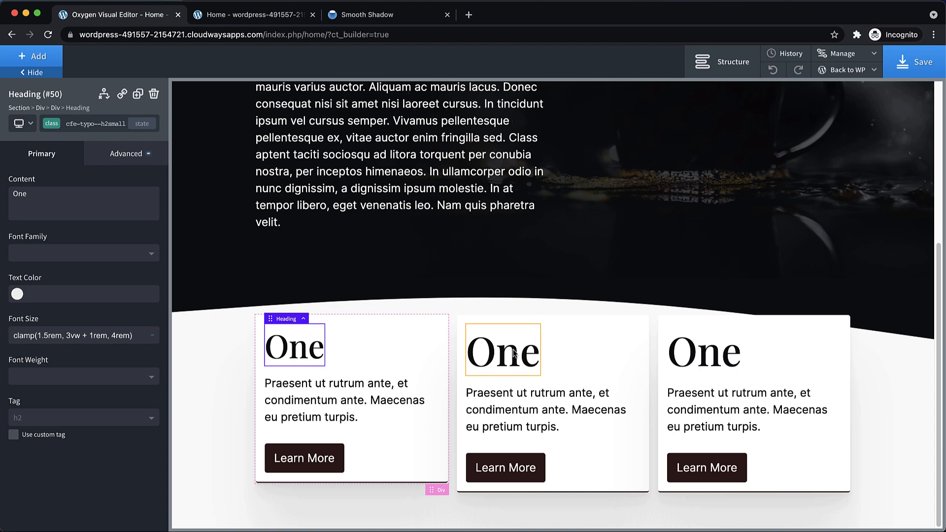
Add the existing cfe-typo--h2smaller class to the second card's heading.
click(513, 352)
click(105, 123)
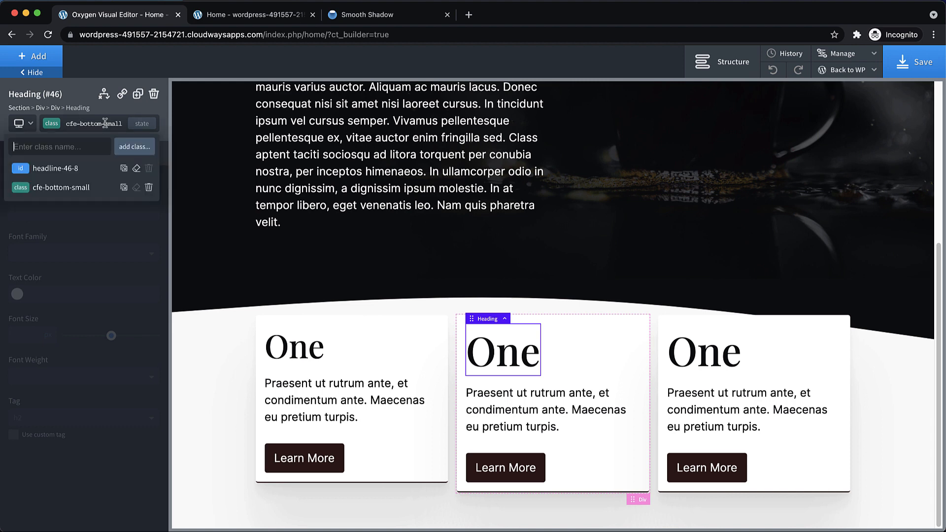
text(small)
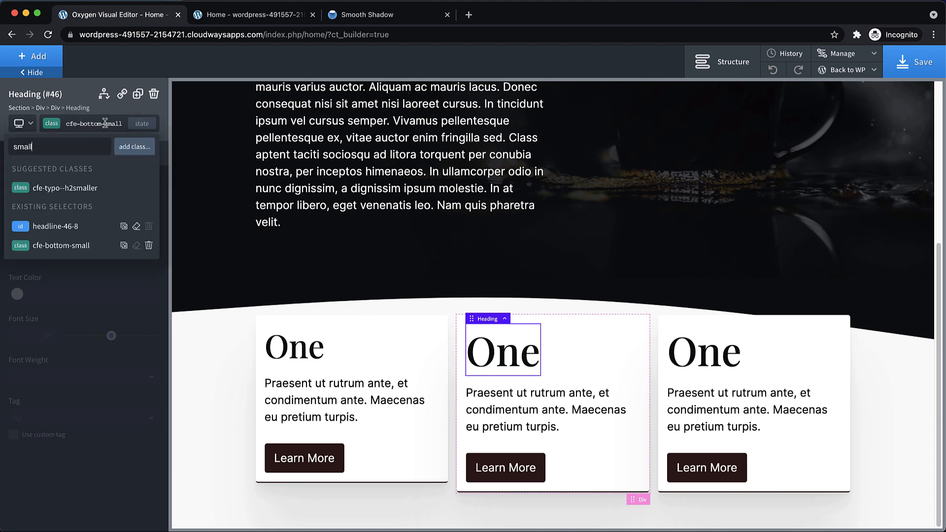
click(88, 187)
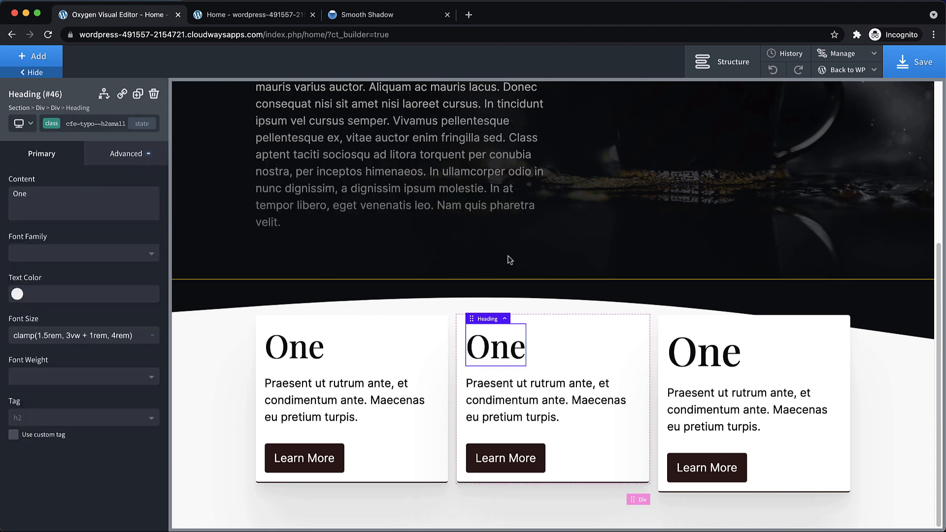
Add the existing cfe-typo--h2smaller class to the third card's heading and save the page.
click(704, 353)
click(97, 121)
text(small)
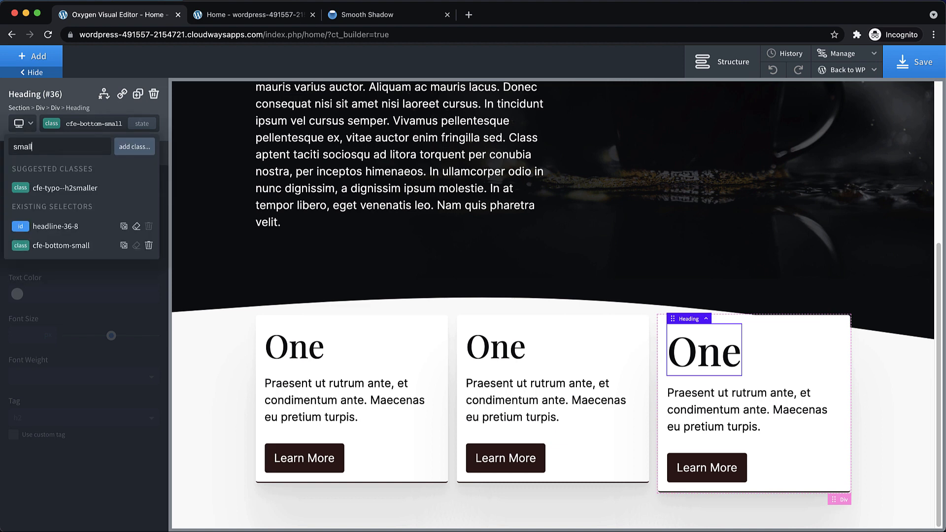
click(74, 188)
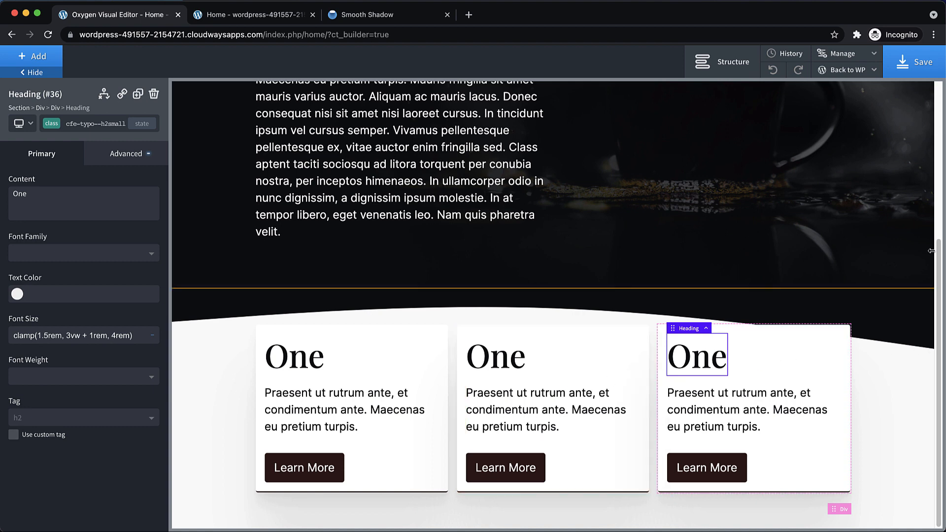
click(925, 60)
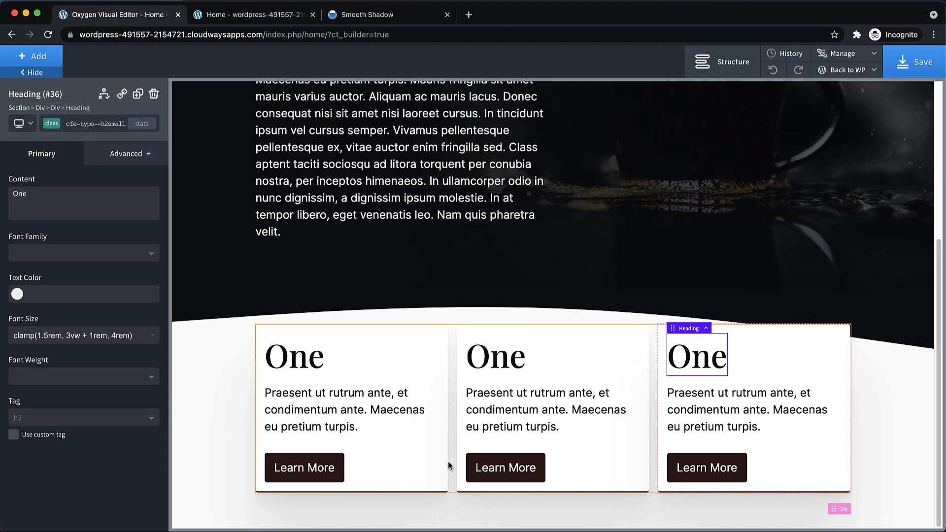
Duplicate the third card Div three times to fill a second row of three cards.
click(832, 460)
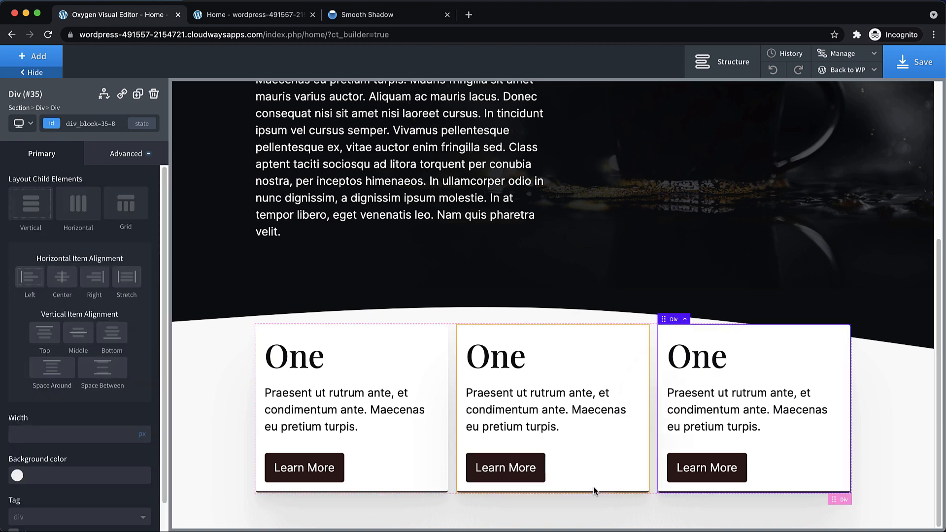
click(138, 94)
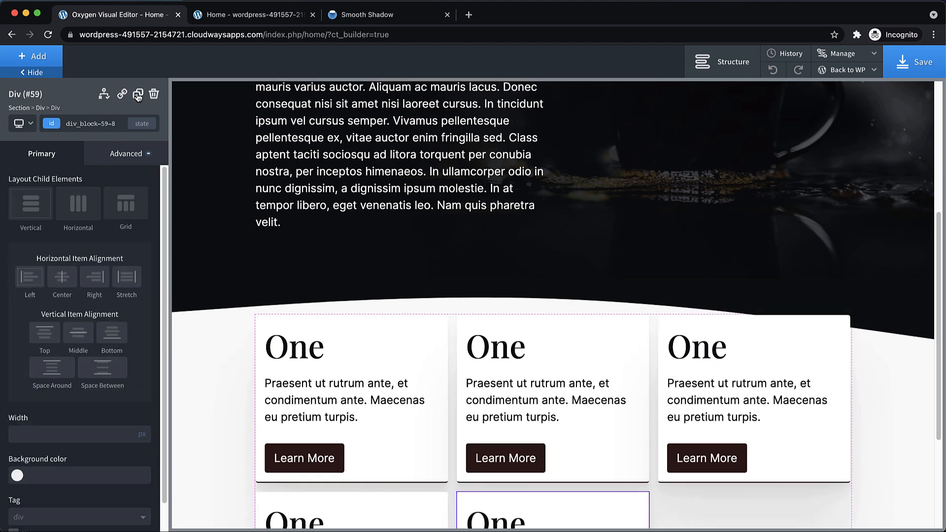
click(138, 94)
scroll(668, 320, down, 3)
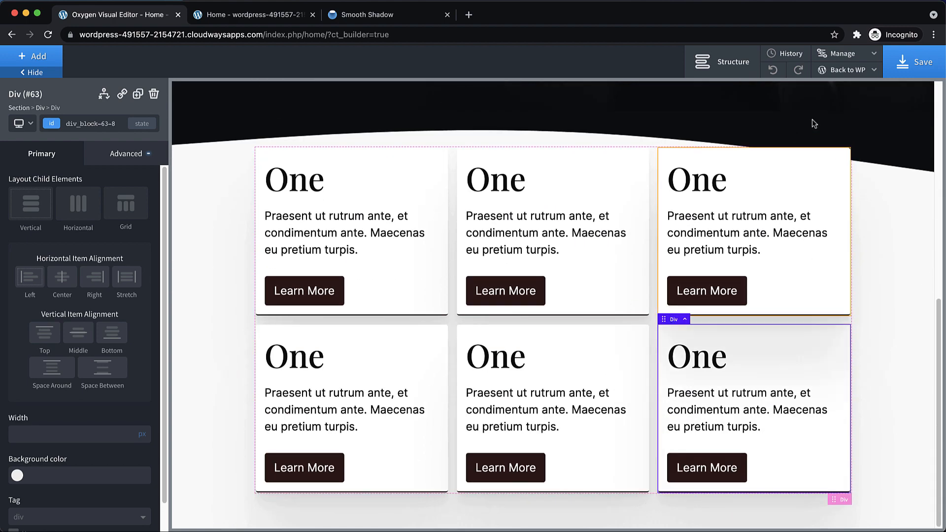
Save the page with its two rows of cards and reload the live home page in the other browser tab.
click(914, 62)
click(247, 14)
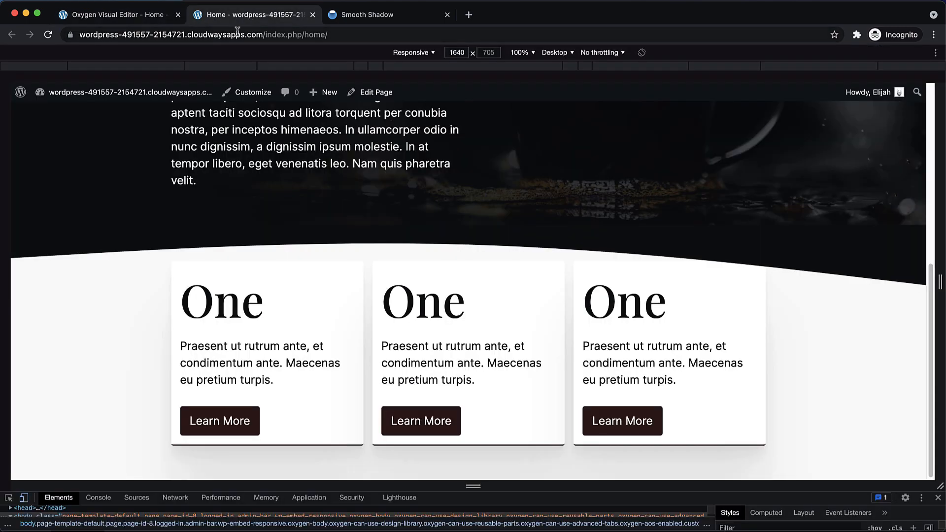
click(50, 34)
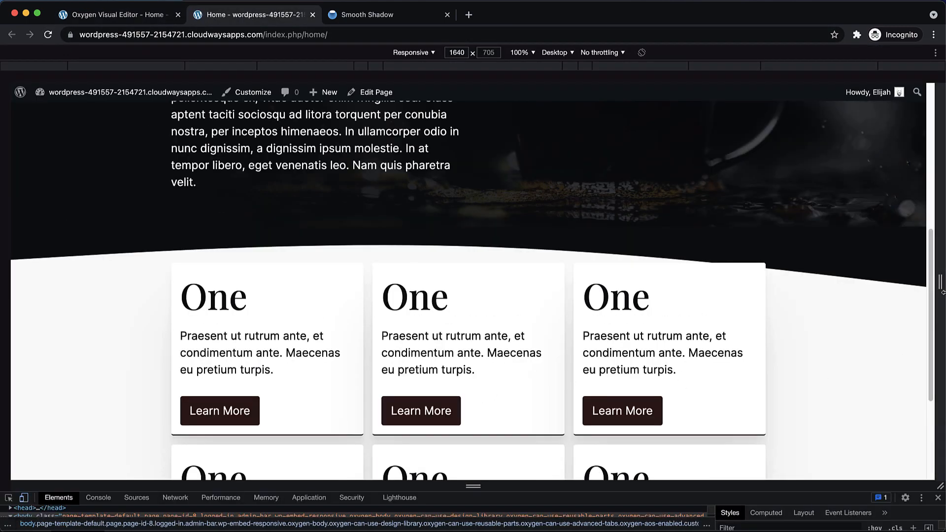
Check the card section in the responsive preview at about 332 px wide, then restore the 1640 px width.
drag(940, 284, 554, 345)
scroll(492, 360, down, 5)
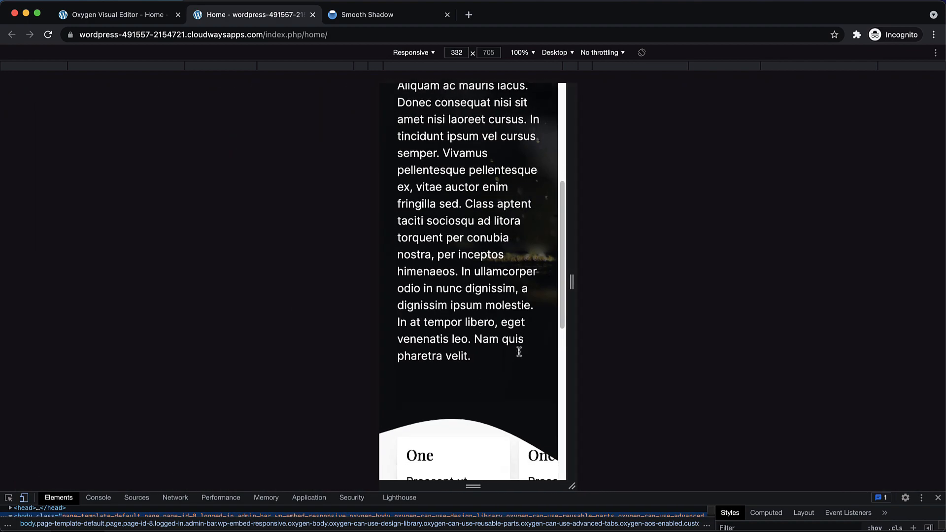
scroll(491, 354, up, 5)
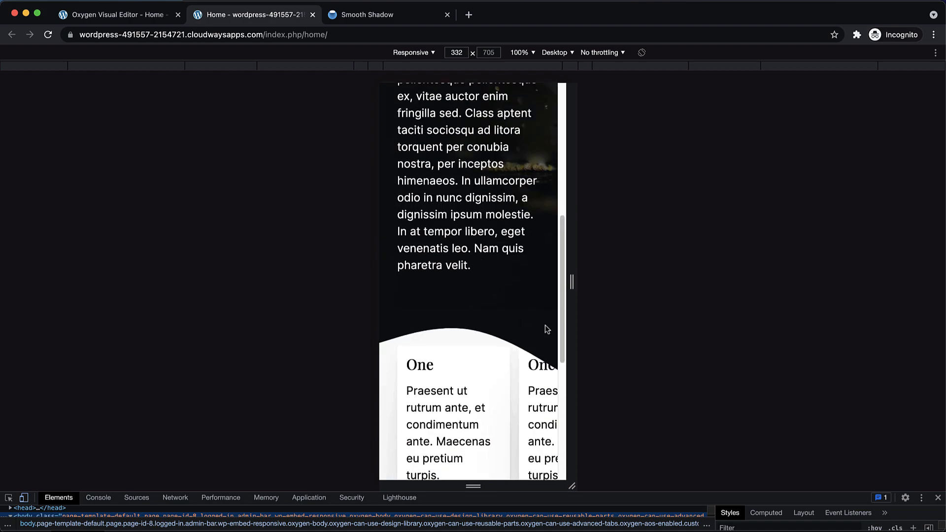
scroll(545, 325, down, 4)
drag(575, 308, 942, 306)
scroll(723, 340, up, 4)
scroll(828, 325, down, 5)
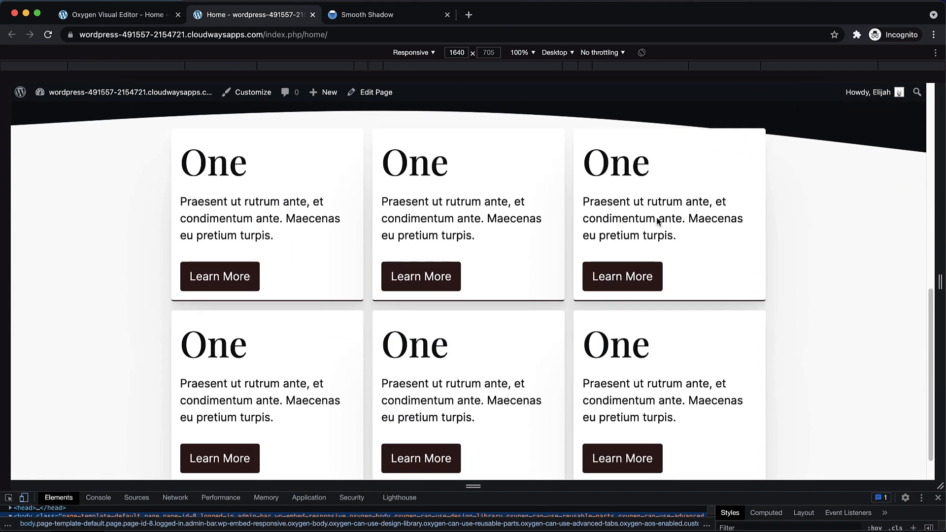
Return to the Oxygen editor and unlock the styles of the card class on the first card Div.
click(118, 14)
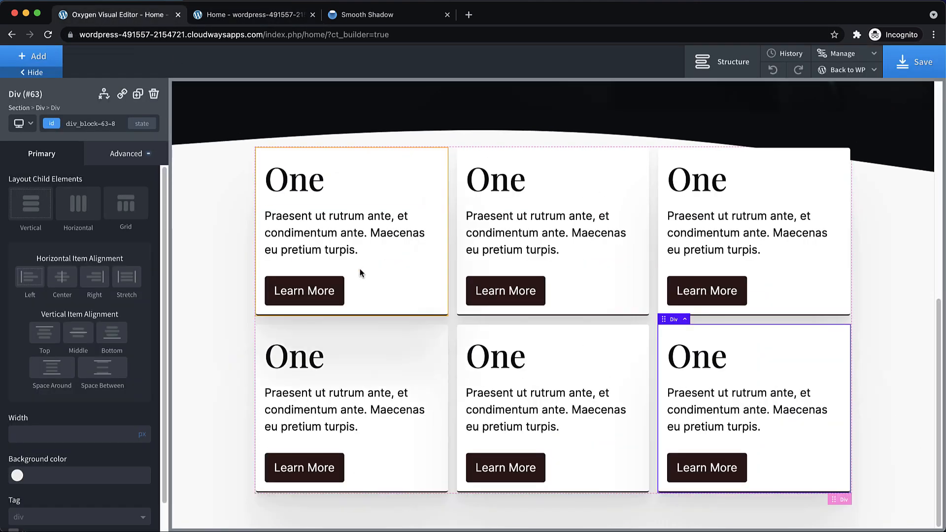
click(432, 178)
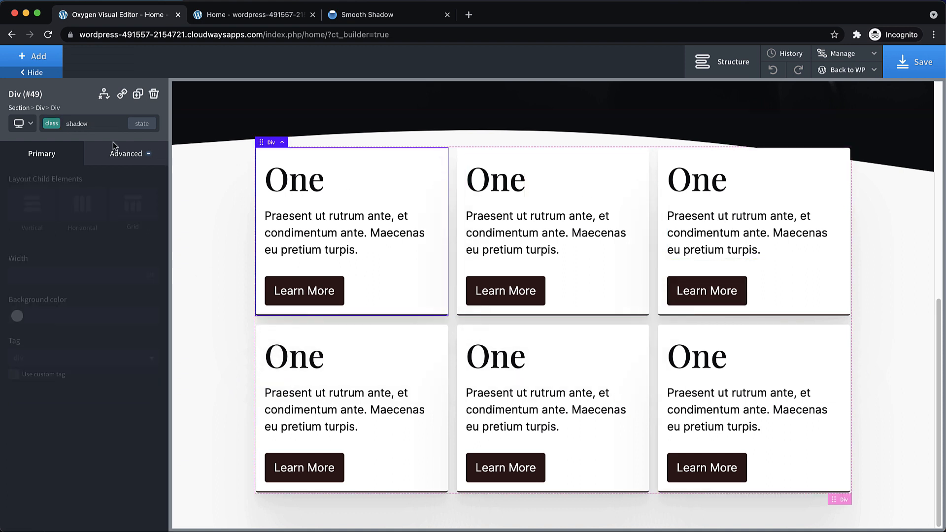
click(102, 128)
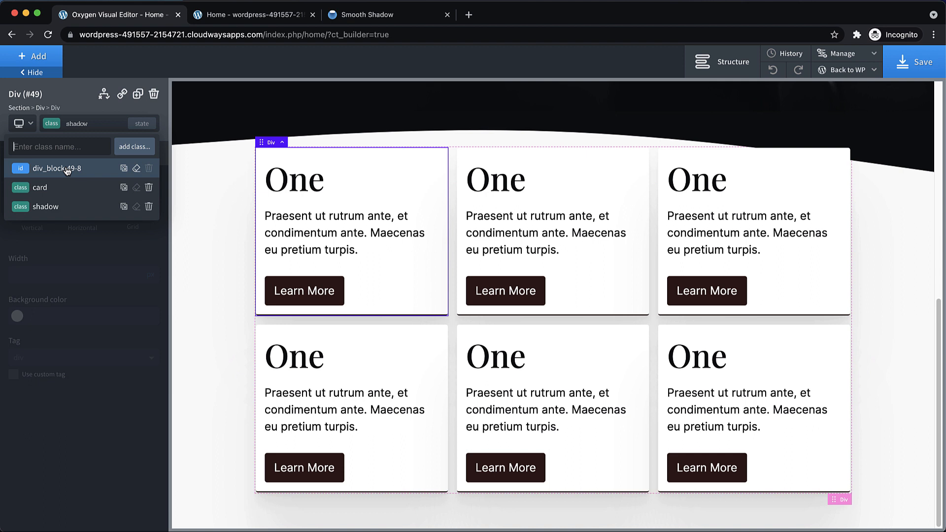
click(52, 187)
click(127, 154)
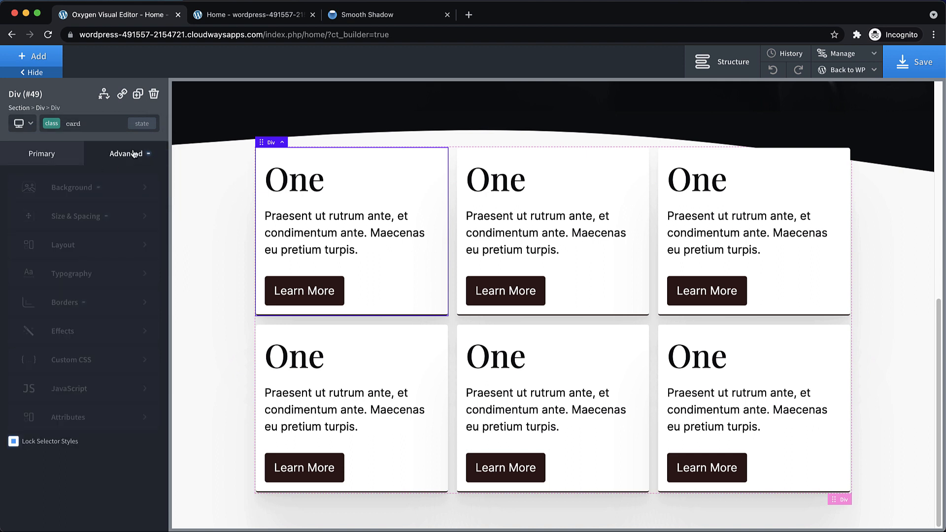
click(31, 446)
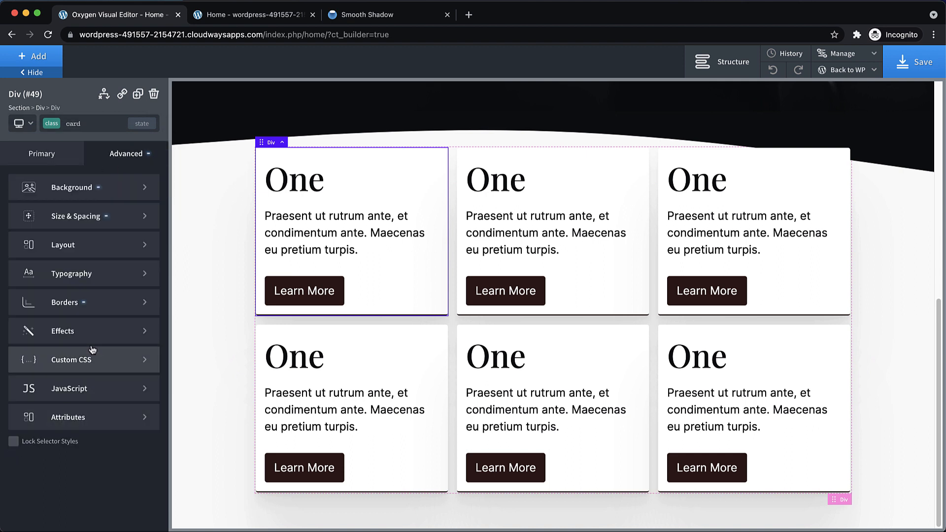
Set the card class's z-index to 10 and lock its styles again.
click(111, 245)
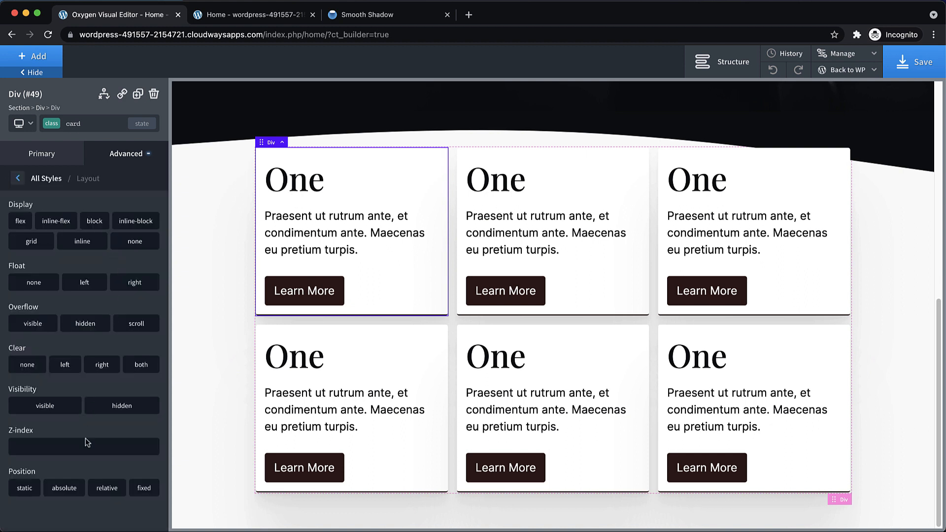
text(10)
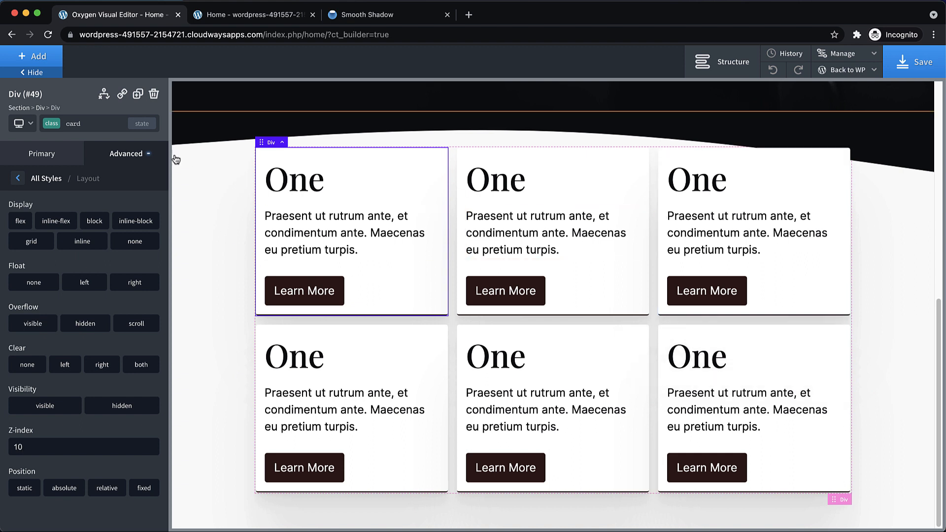
click(131, 154)
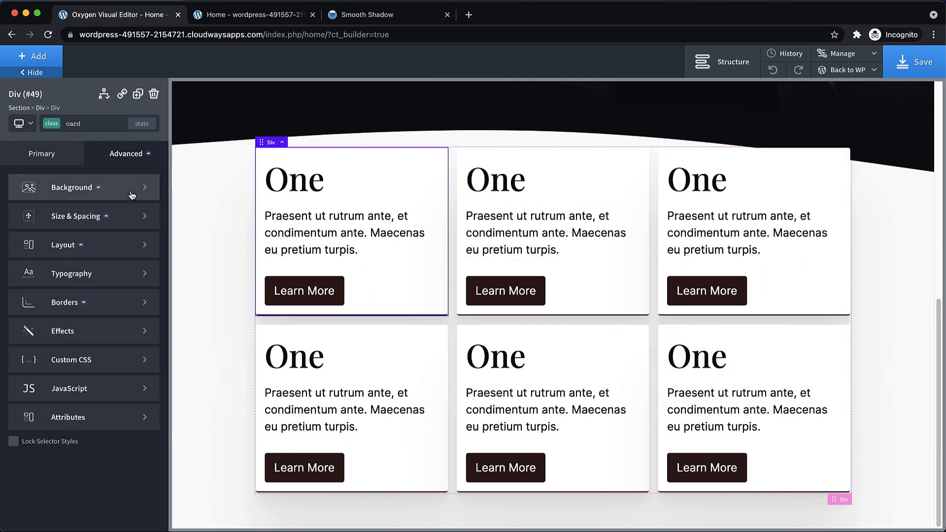
click(14, 441)
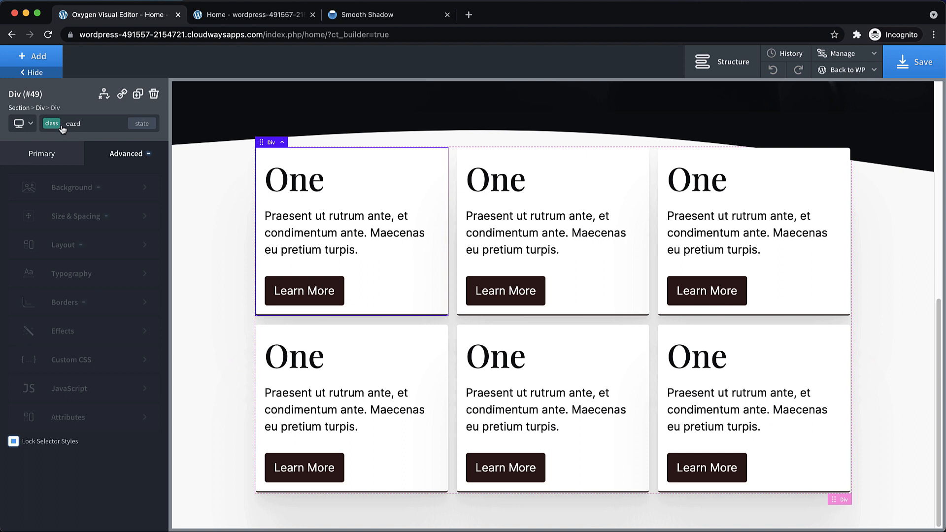
Enable auto-fit columns on the grid Div holding the cards and set their minimum width to 260 px.
click(40, 109)
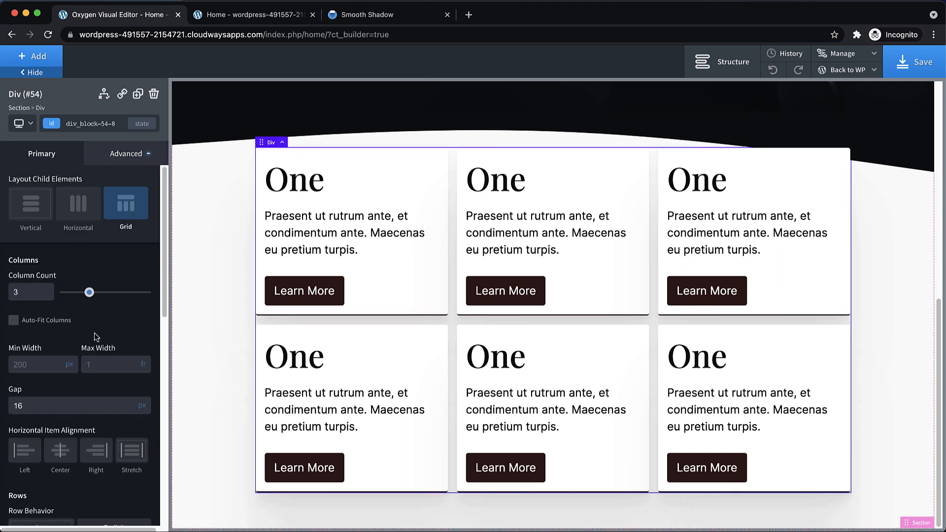
scroll(95, 335, down, 1)
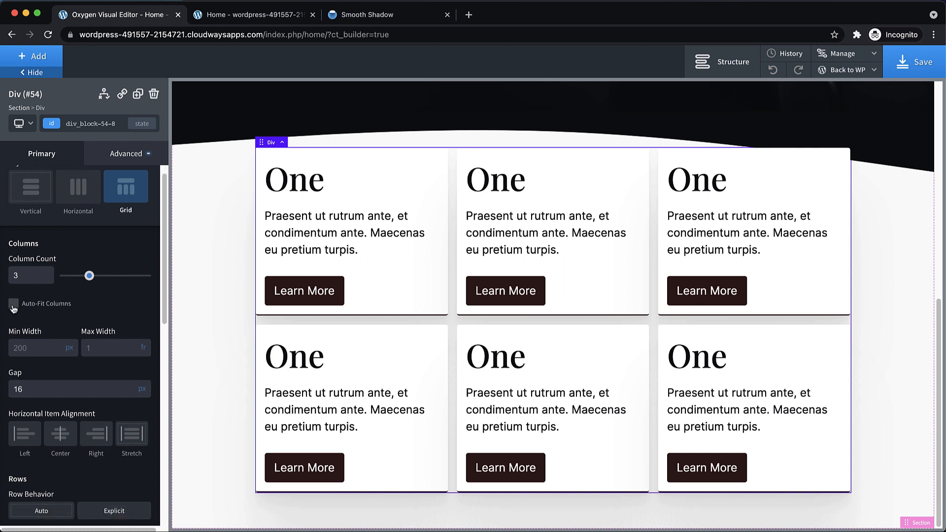
click(14, 305)
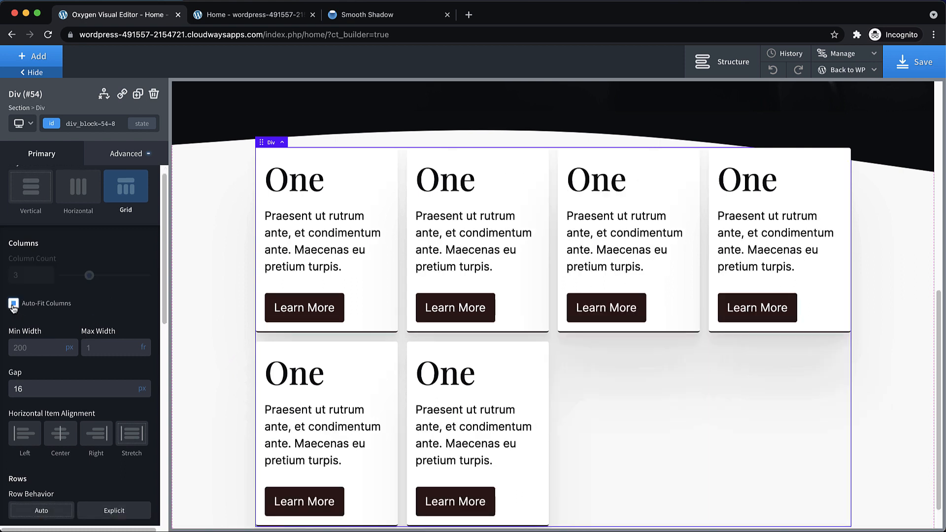
double_click(36, 347)
key(Up)
key(Up)
key(Up)
key(Up)
key(Up)
key(Up)
key(Up)
key(Up)
key(Up)
key(Up)
key(Up)
key(Up)
key(Up)
key(Up)
key(Up)
key(Up)
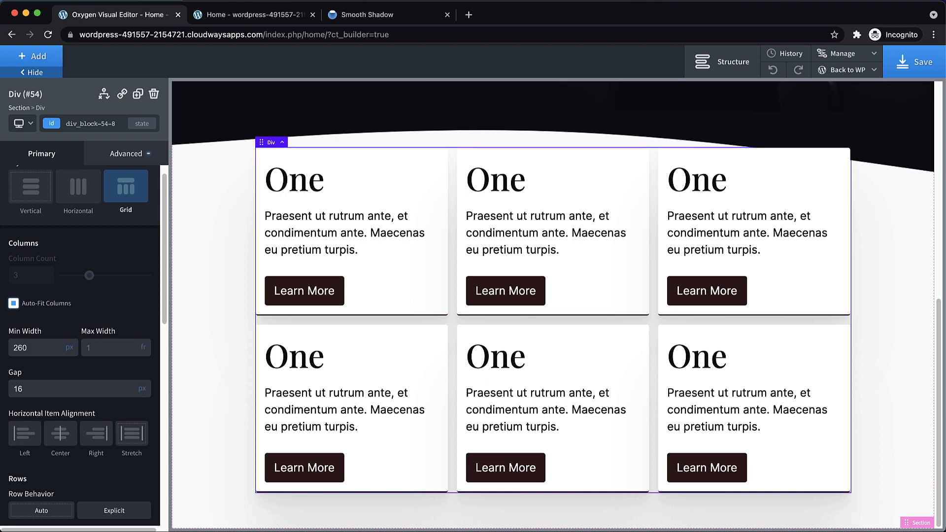
Save the auto-fit grid change and reload the live home page.
click(916, 62)
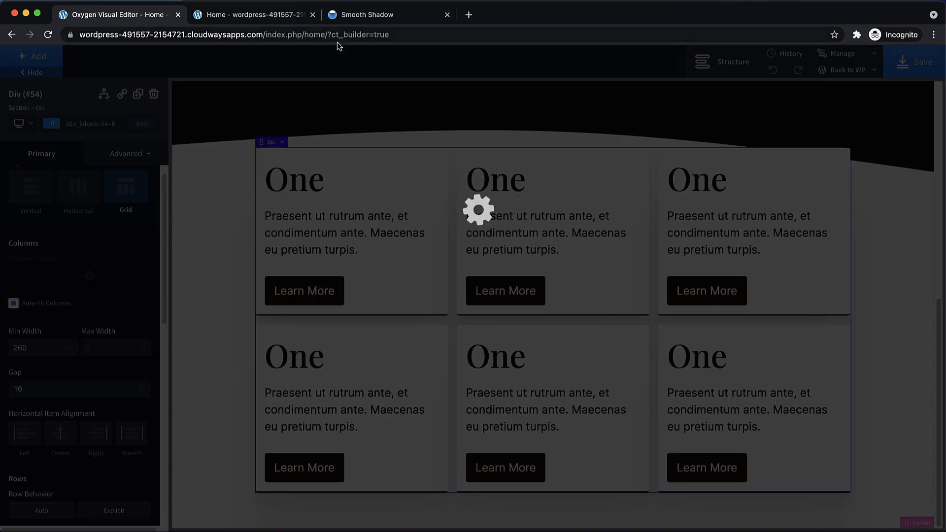
click(249, 15)
click(47, 35)
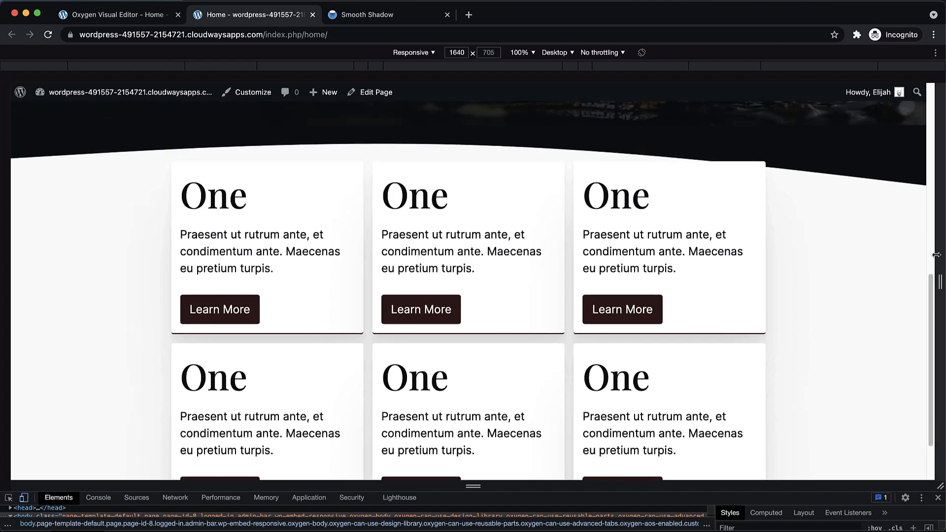
Examine how the cards reflow at preview widths of about 794 px and 532 px, then return to 1640 px.
drag(937, 255, 704, 284)
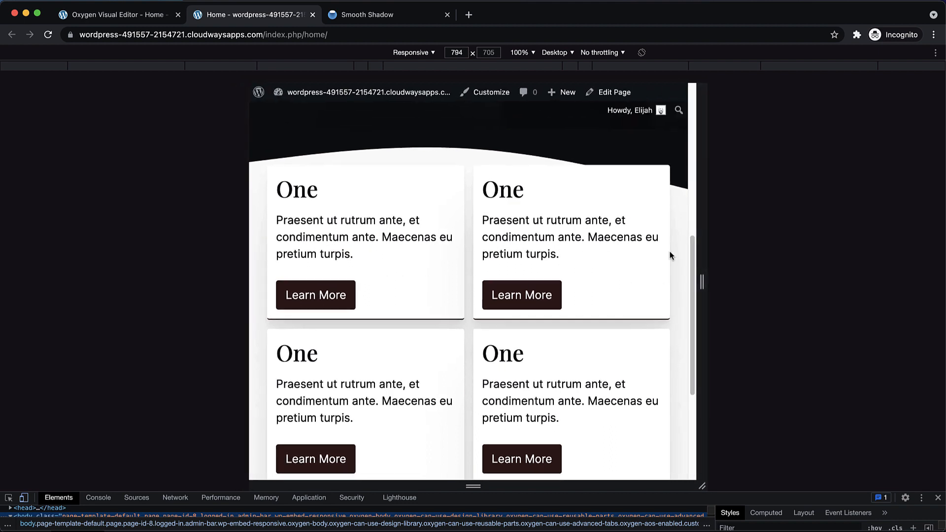
scroll(671, 255, down, 3)
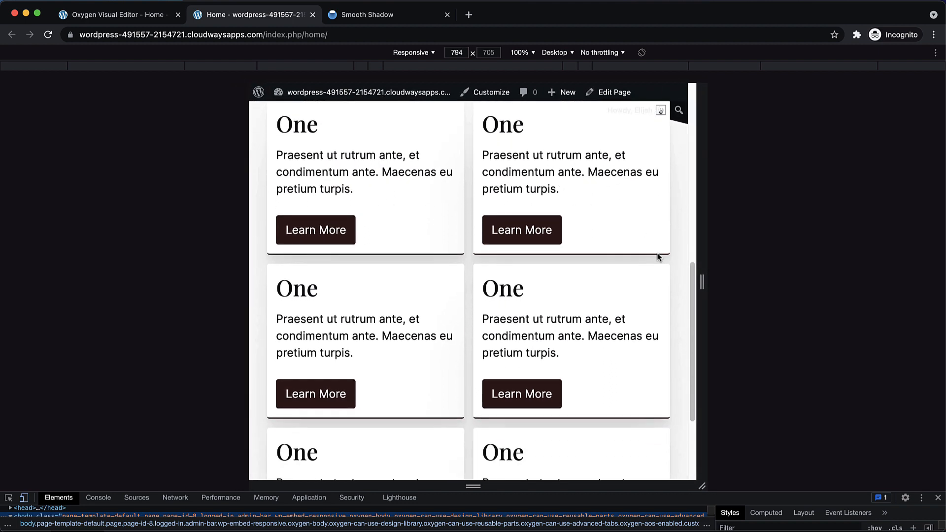
scroll(658, 257, up, 5)
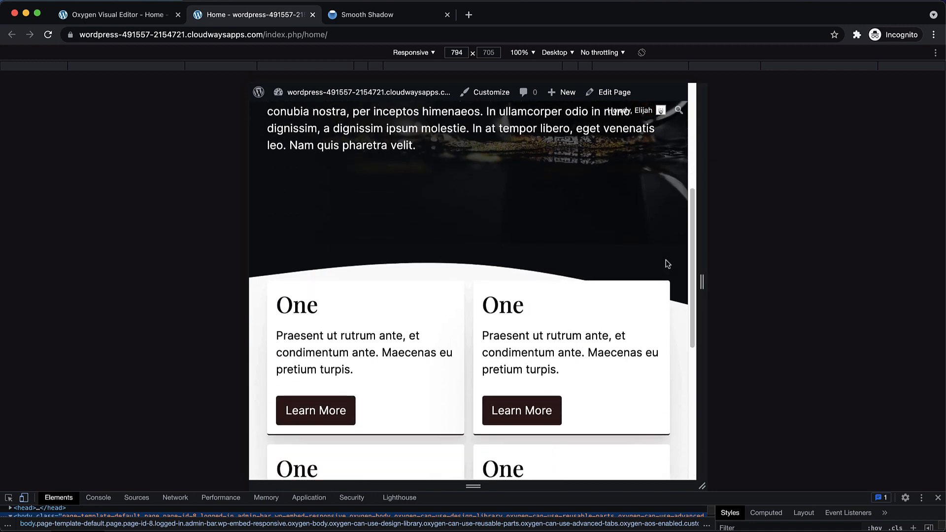
scroll(667, 264, down, 5)
drag(702, 282, 623, 279)
scroll(574, 280, up, 3)
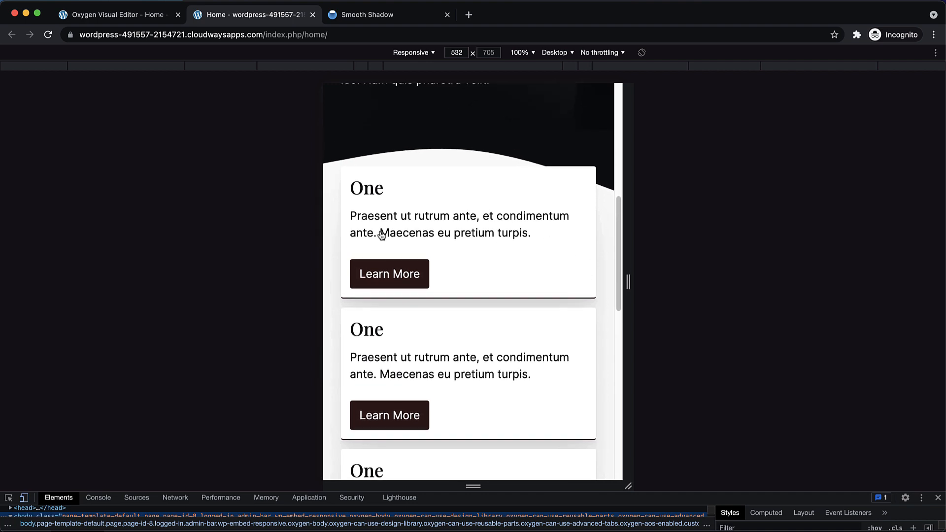
scroll(520, 235, up, 3)
scroll(520, 232, down, 2)
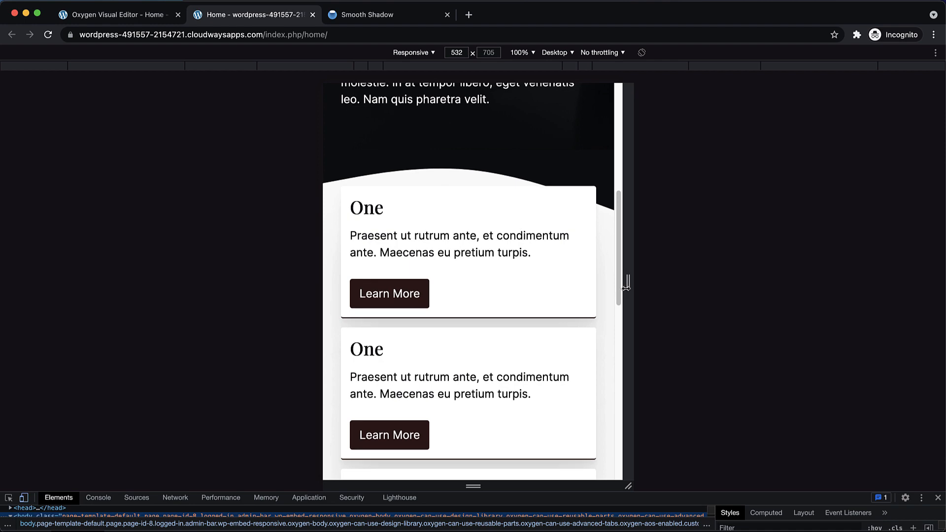
scroll(589, 294, down, 5)
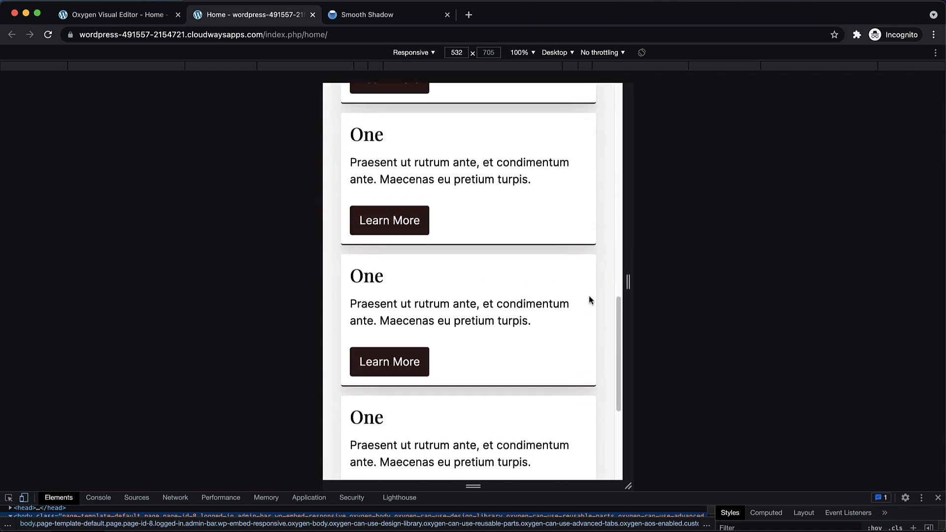
scroll(589, 300, up, 3)
mouse_move(627, 269)
mouse_down()
mouse_move(697, 254)
mouse_move(942, 249)
mouse_up()
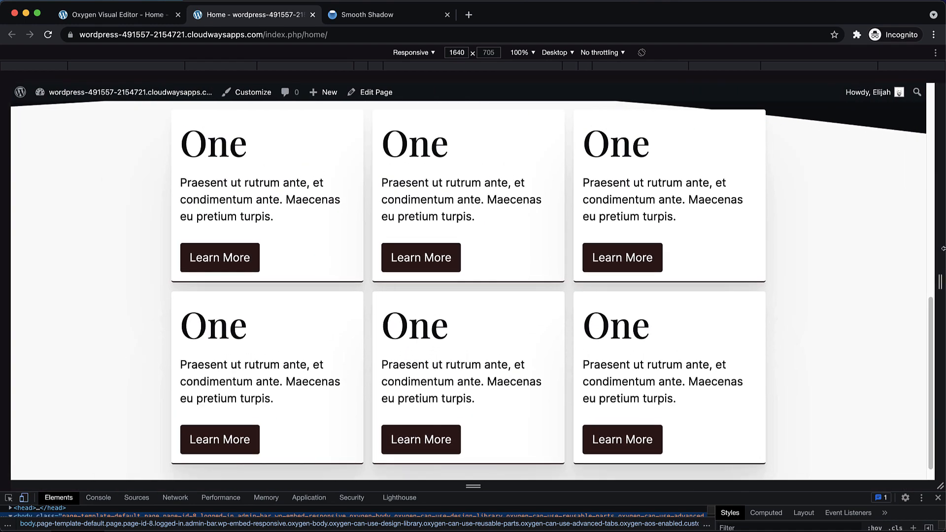
scroll(777, 282, up, 3)
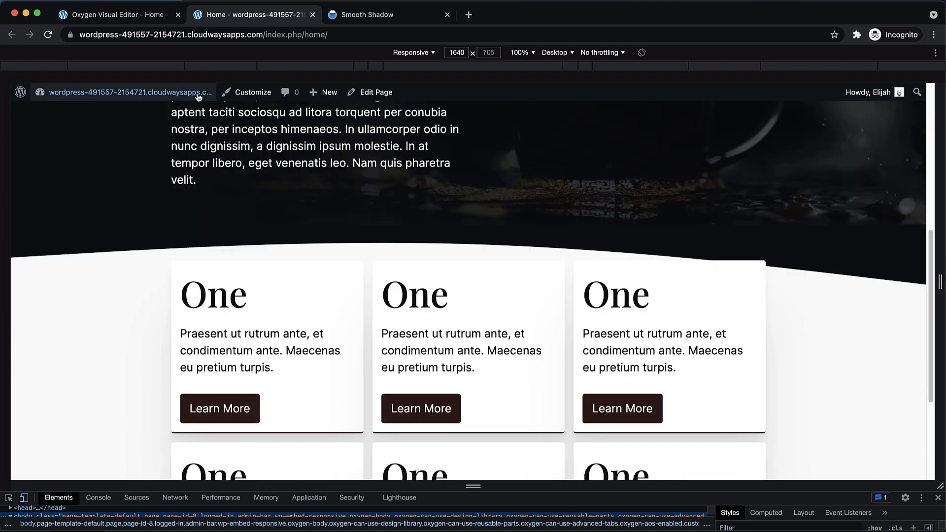
Back in the Oxygen editor, delete the other five card Divs so only the first card remains in the grid.
click(126, 14)
click(313, 290)
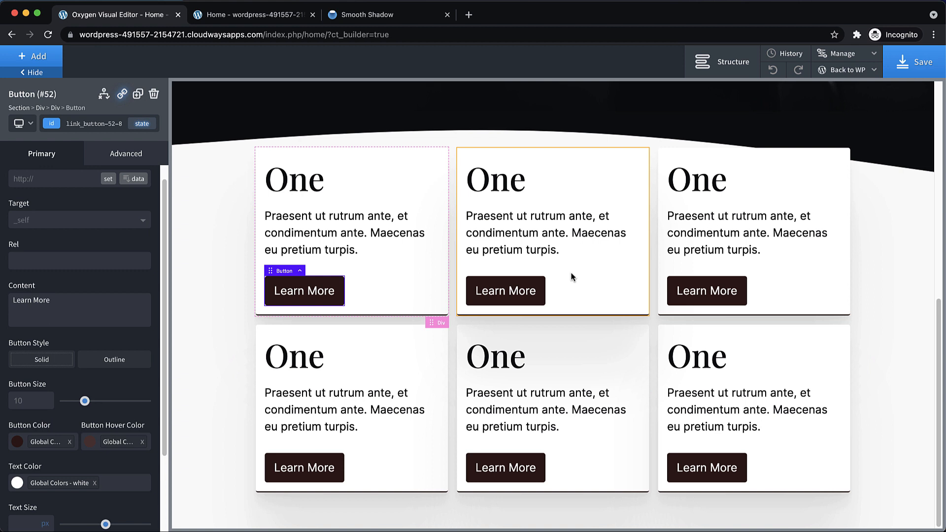
click(571, 277)
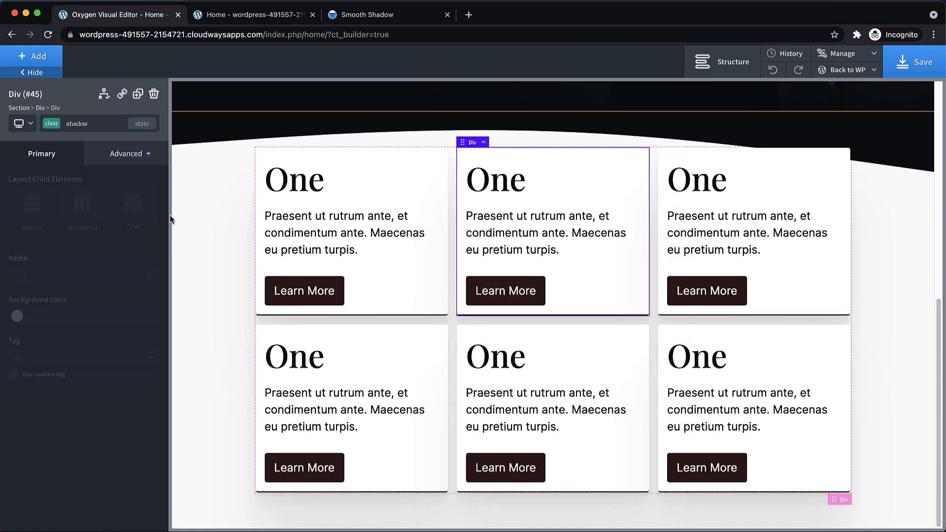
key(Delete)
click(621, 200)
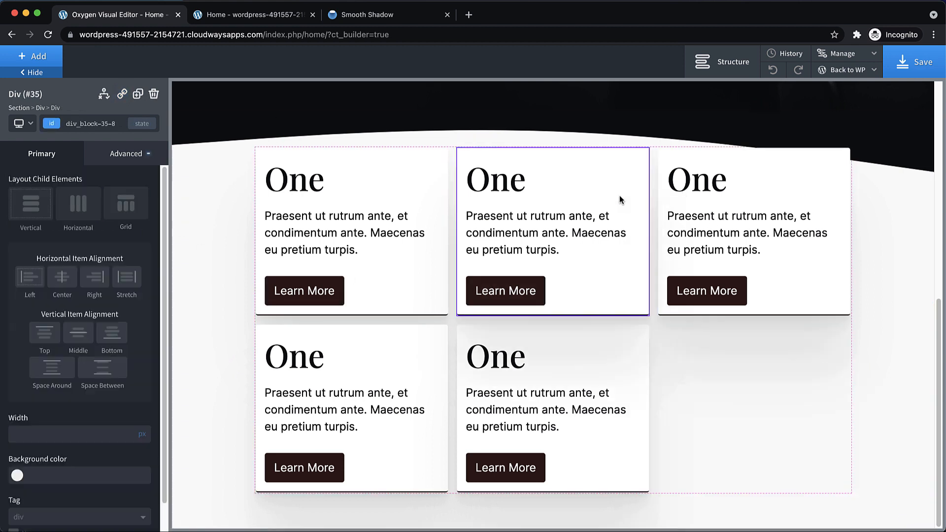
click(154, 95)
click(556, 188)
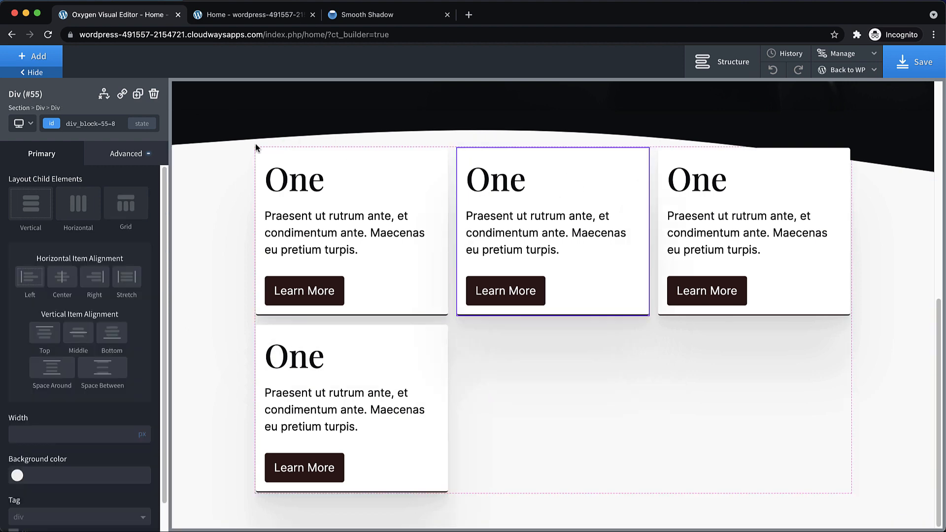
click(154, 95)
click(603, 339)
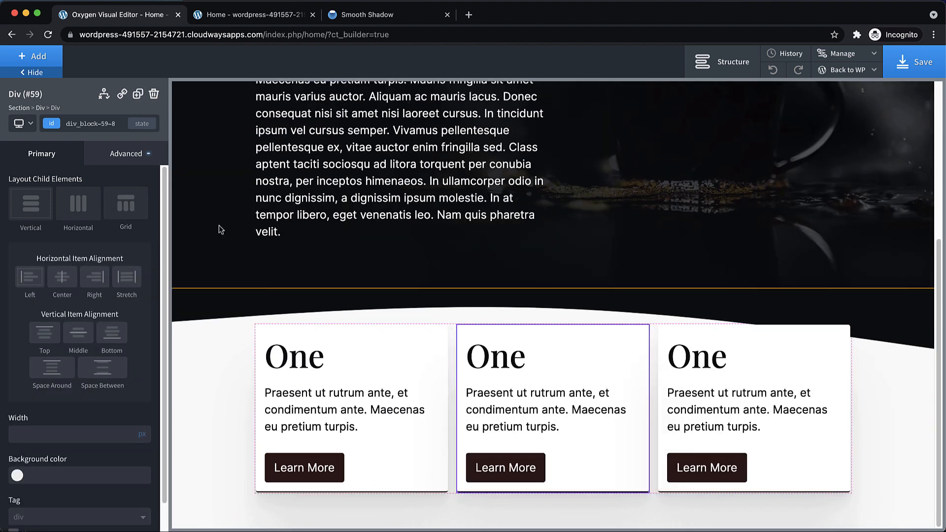
click(154, 94)
click(709, 369)
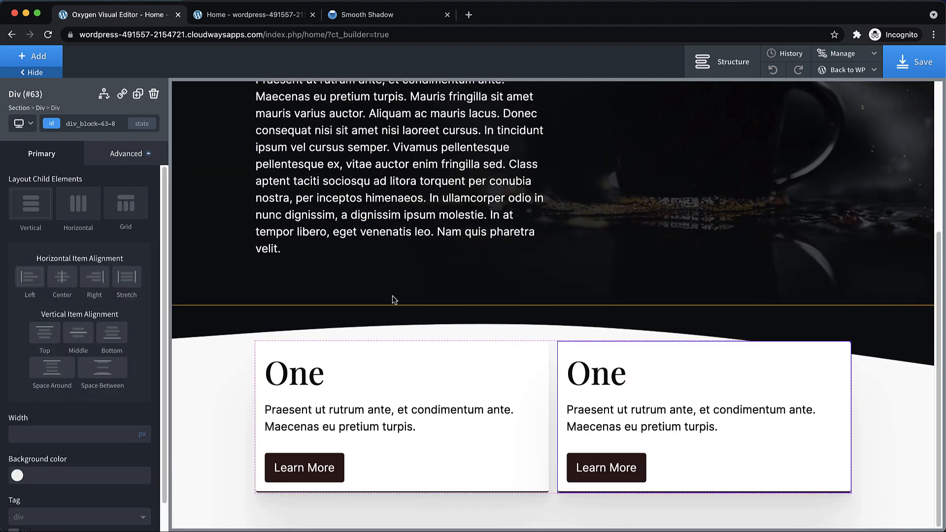
click(154, 95)
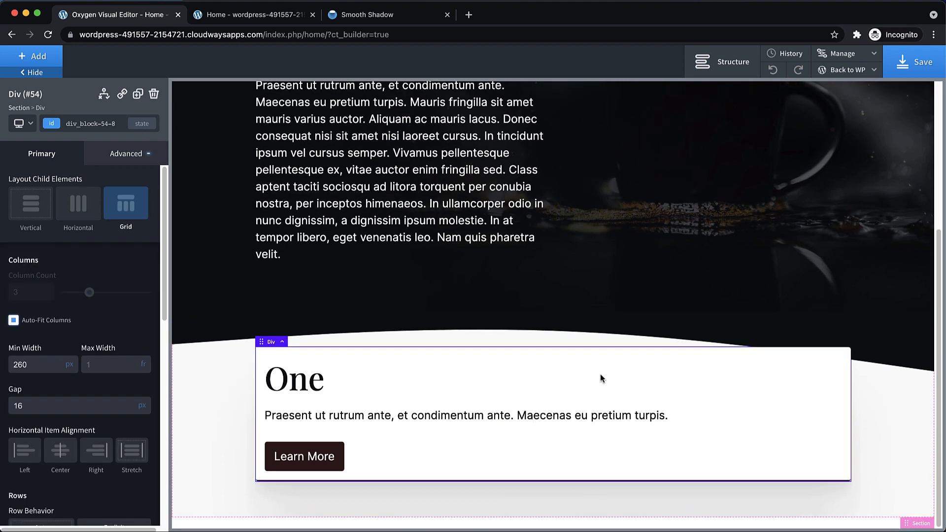
Add a new class cfe-card__button to the remaining card's Learn More button.
click(304, 472)
click(90, 125)
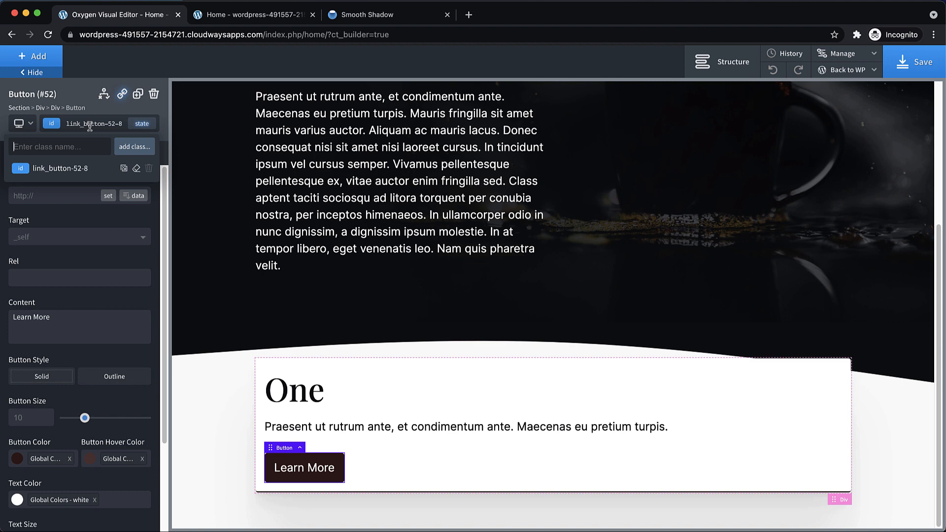
text(ca)
key(BackSpace)
key(BackSpace)
key(BackSpace)
key(BackSpace)
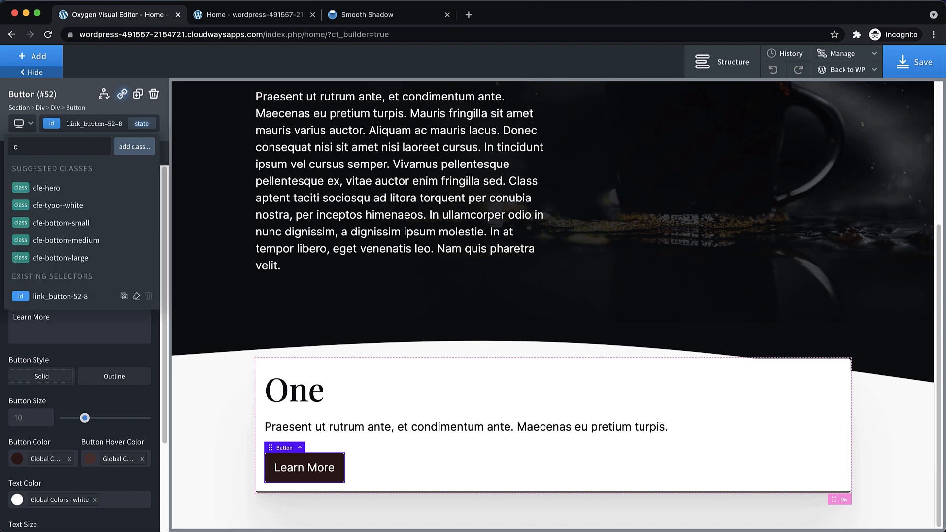
text(cfe-card__button)
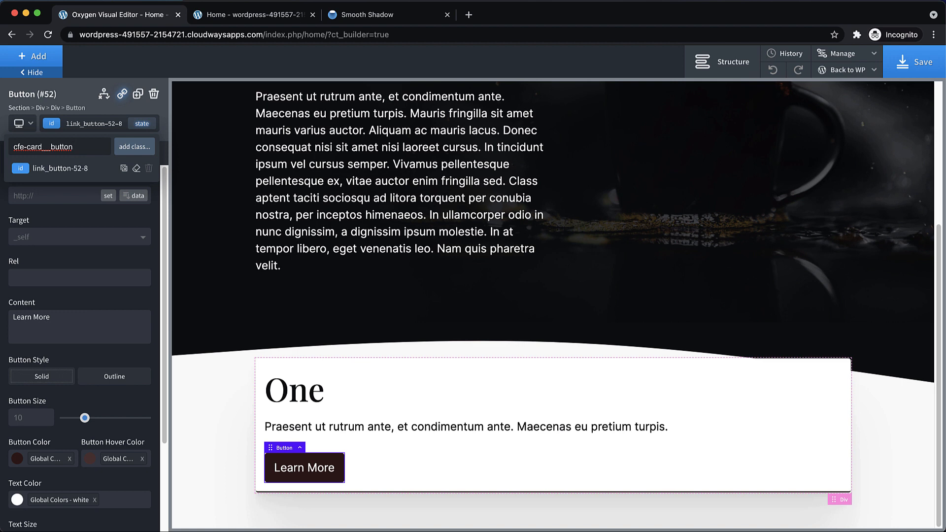
key(Return)
Copy the Learn More button's ID styles to its cfe-card__button class.
click(86, 124)
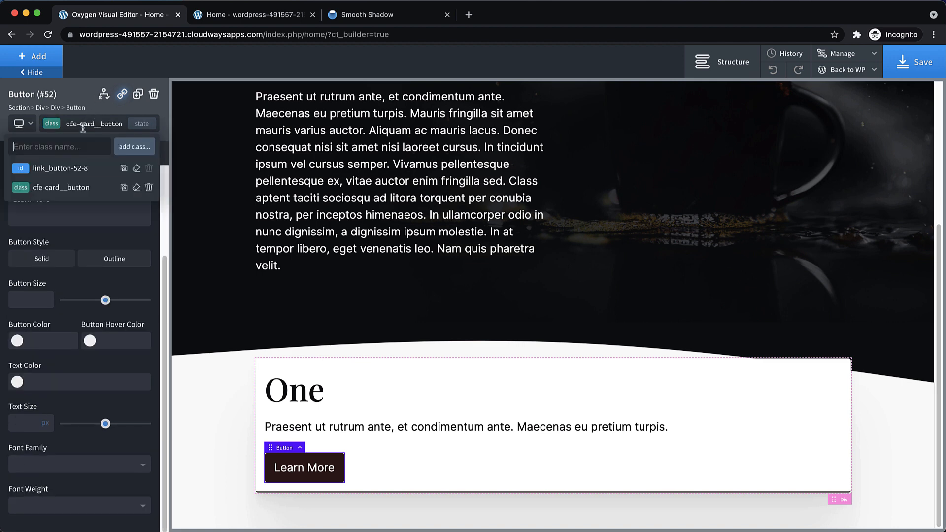
click(72, 187)
click(84, 124)
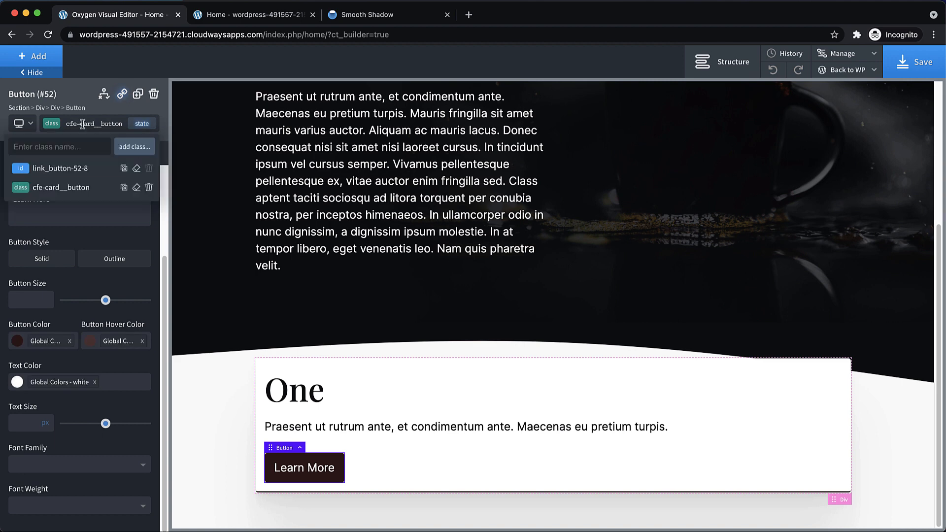
Clear the styles stored on the Learn More button's link_button-52-8 ID.
click(136, 169)
click(570, 98)
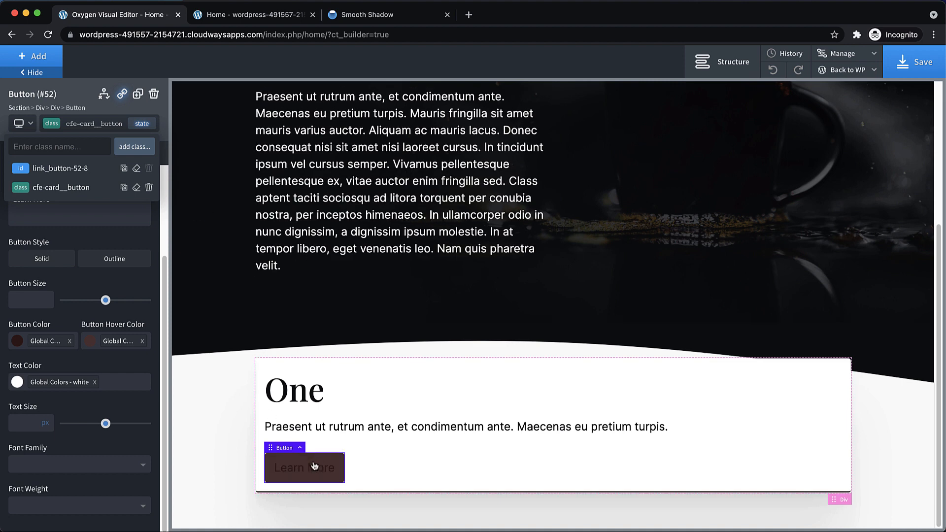
click(433, 461)
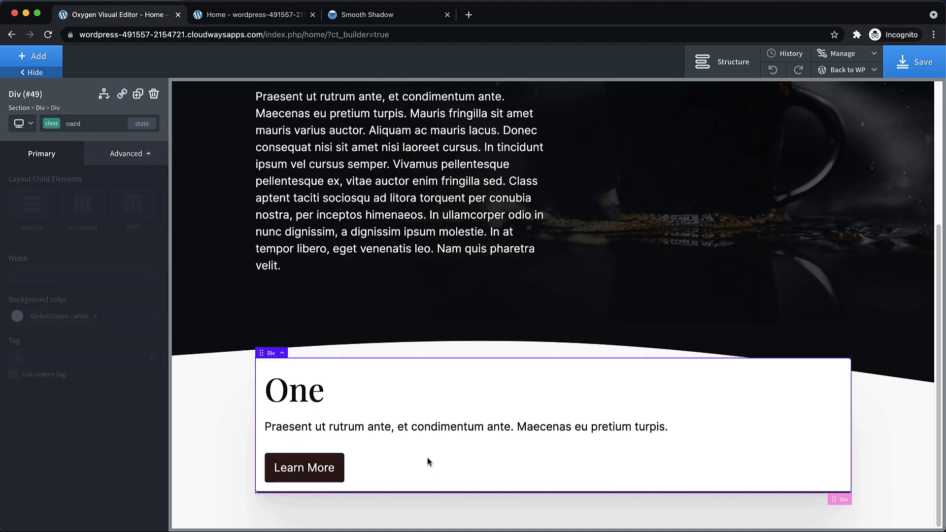
Save the page and reload the live Home page to check the card button's hover appearance.
click(943, 66)
click(236, 15)
click(48, 35)
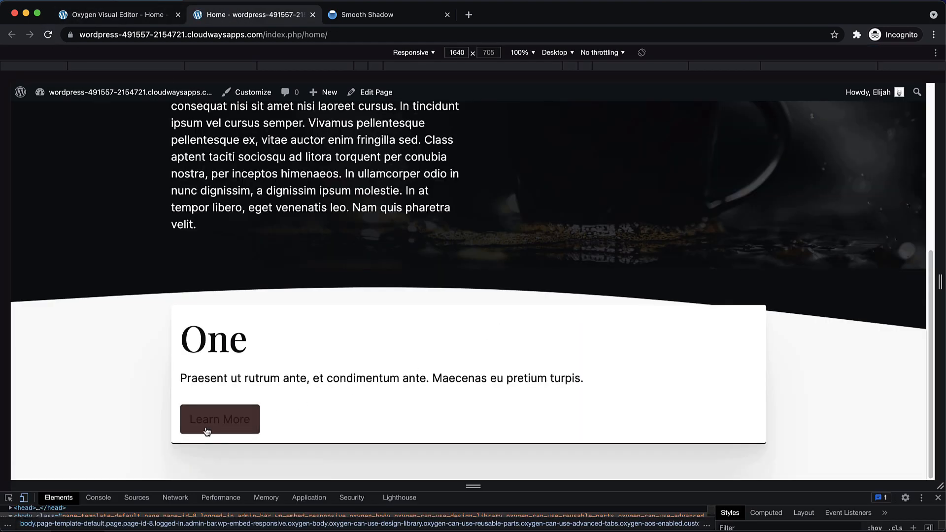
Return to the Oxygen editor and inspect the text color choices for the card's Learn More button.
click(122, 18)
click(274, 463)
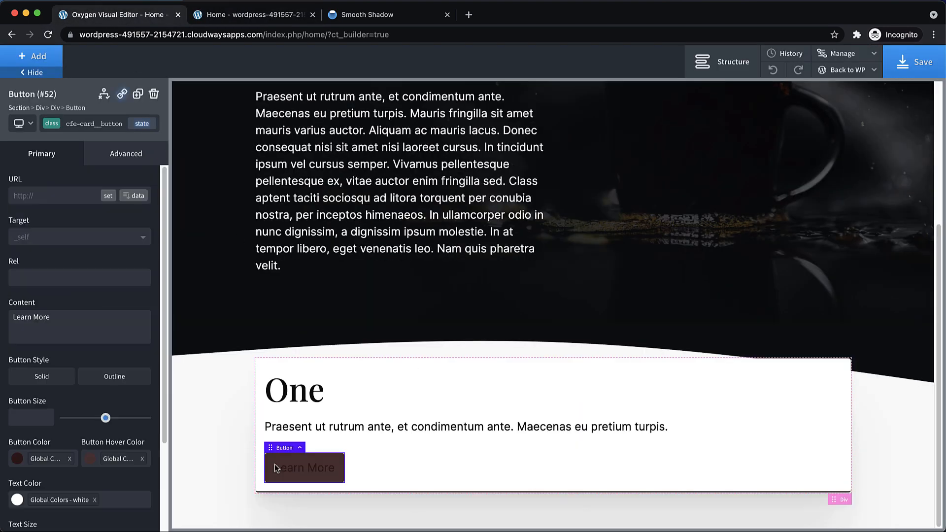
scroll(110, 430, down, 3)
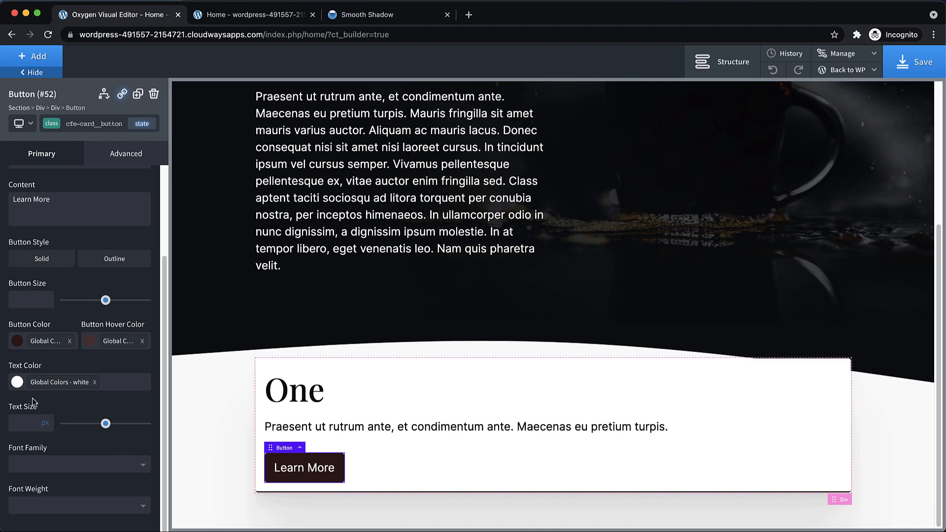
click(17, 382)
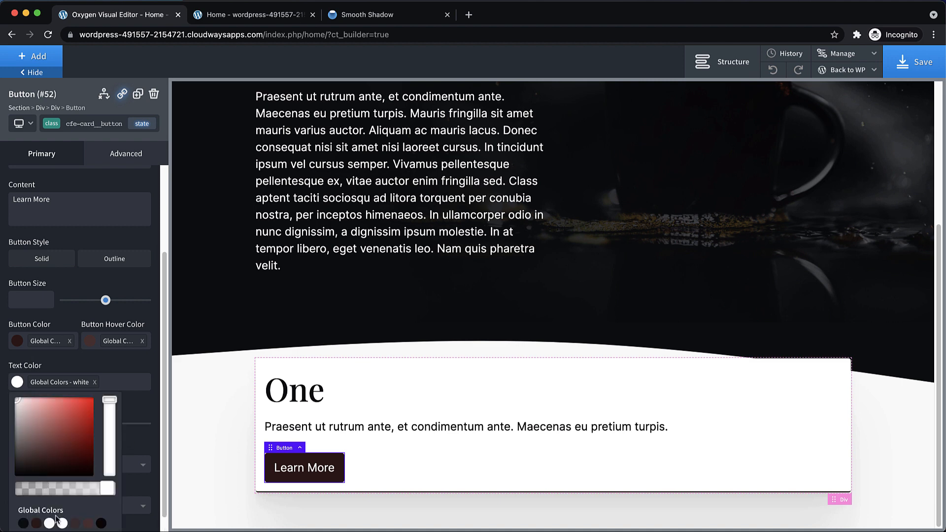
click(145, 410)
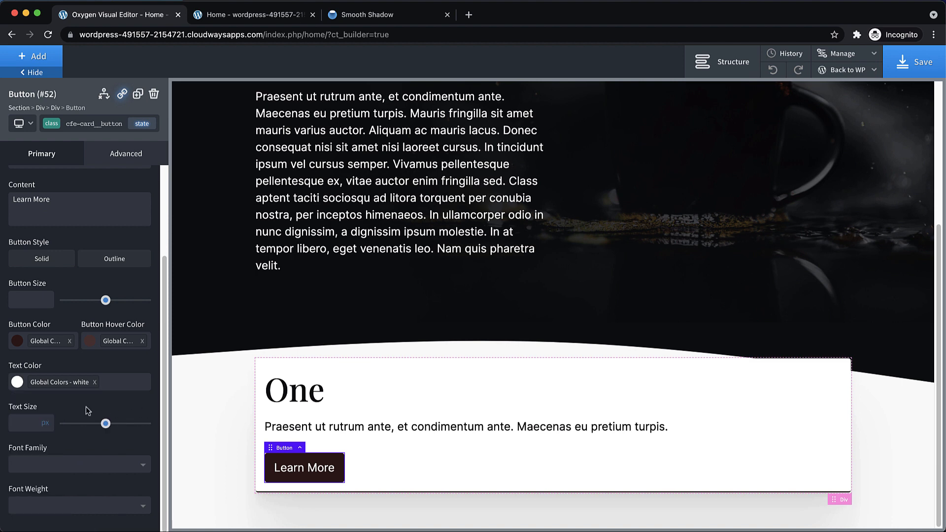
Set the text size of the cfe-card__button class to 14 px.
click(28, 425)
text(22)
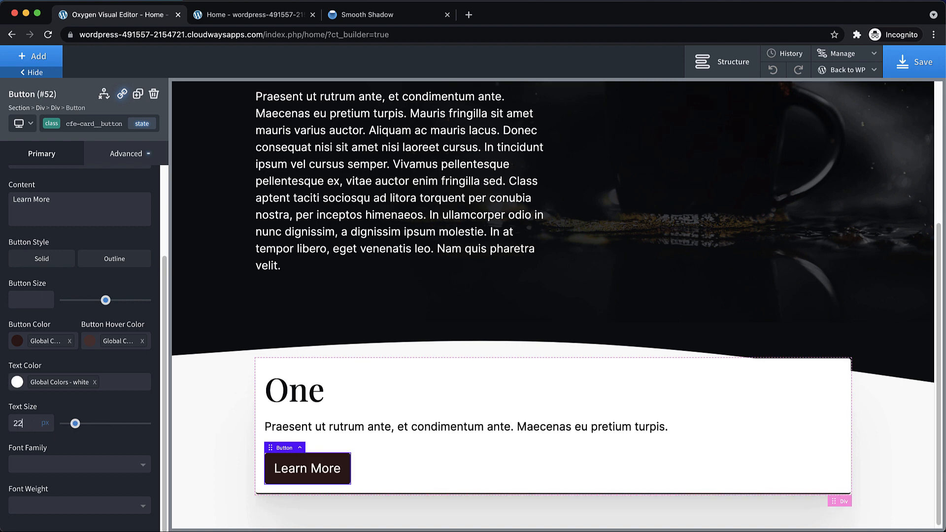
key(BackSpace)
key(BackSpace)
text(13)
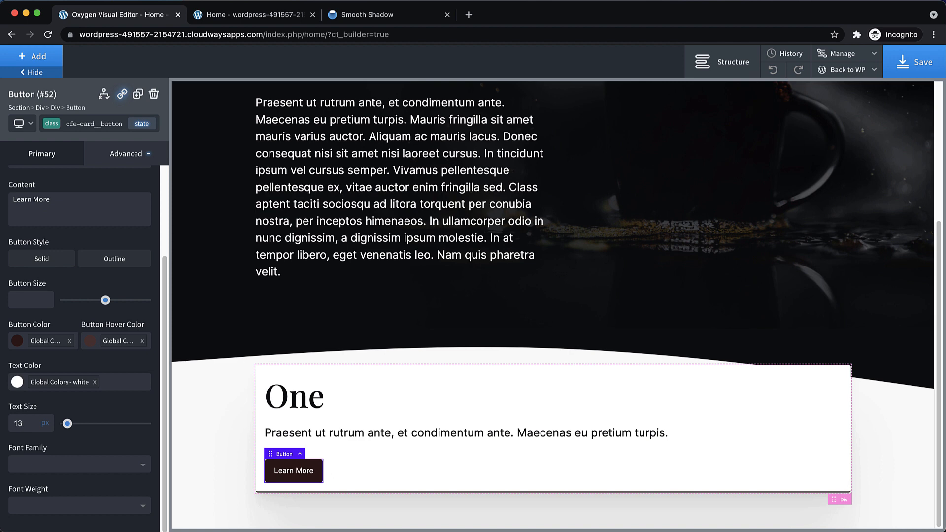
key(Up)
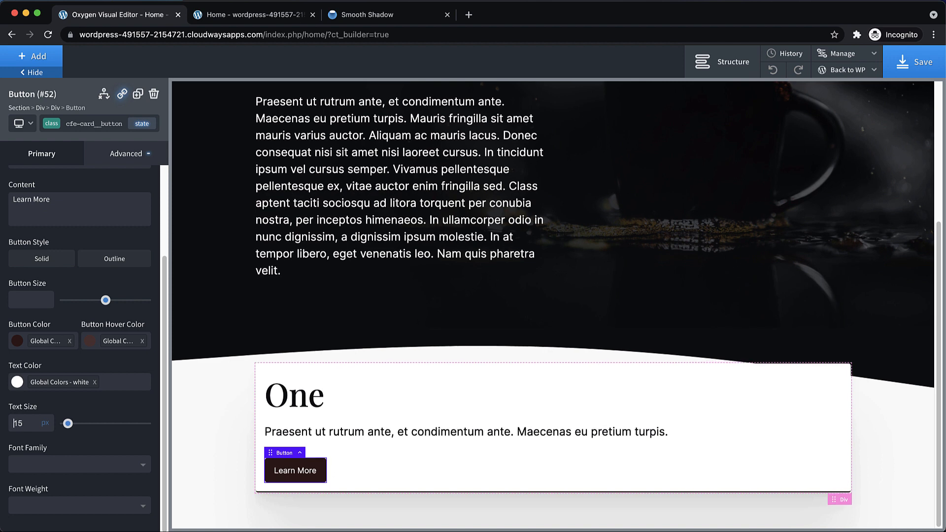
Set the Learn More button's font weight to 300.
click(89, 514)
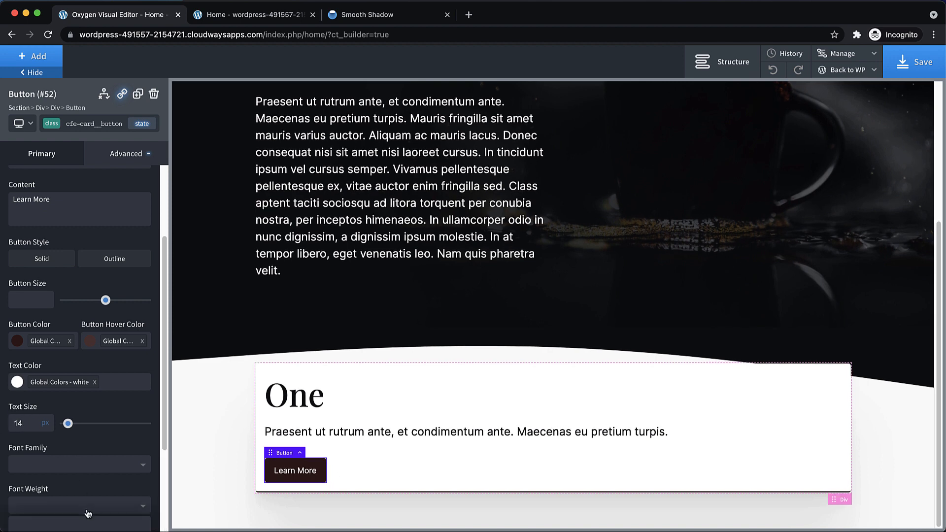
scroll(94, 505, down, 2)
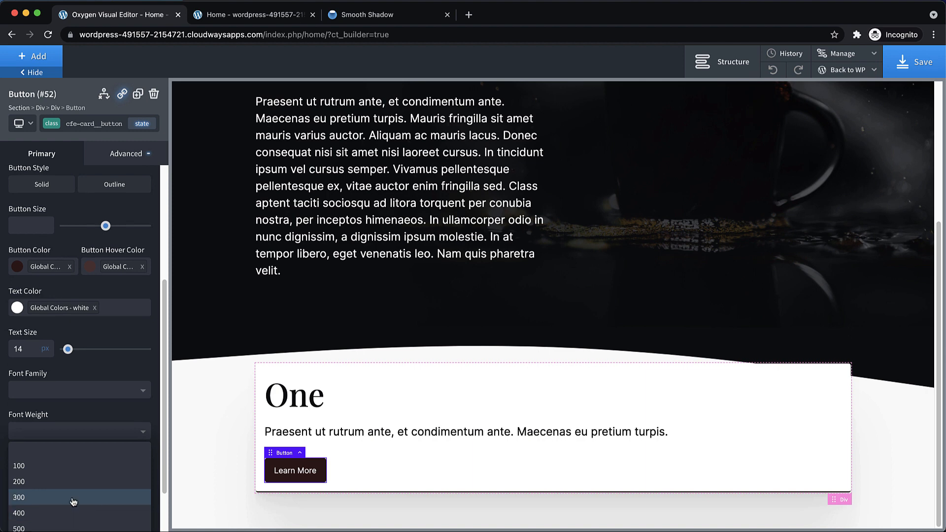
click(72, 498)
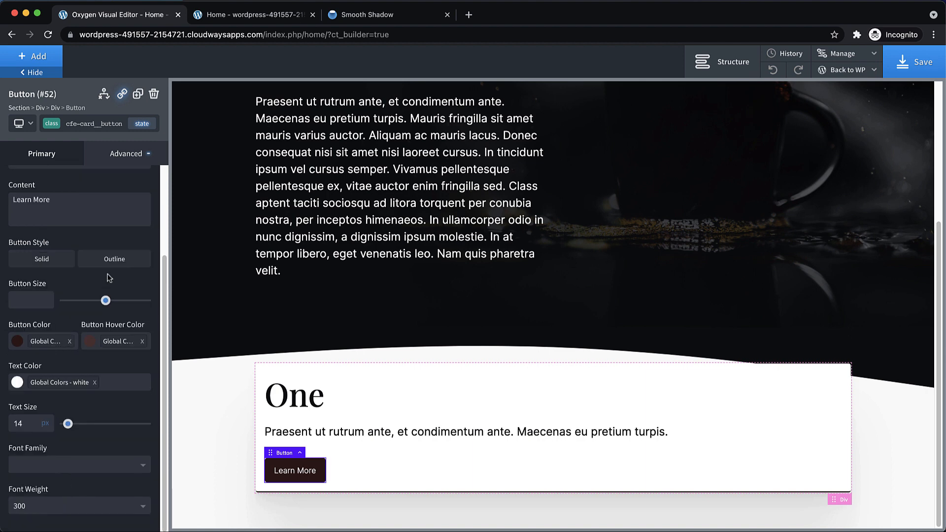
Reduce the Learn More button's size to 8 and give it the Outline style.
drag(106, 300, 77, 303)
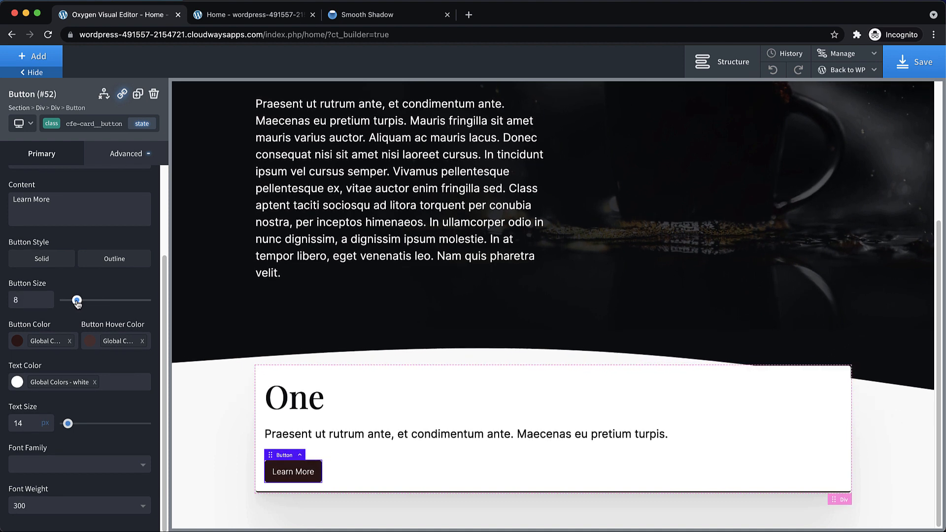
scroll(117, 307, up, 1)
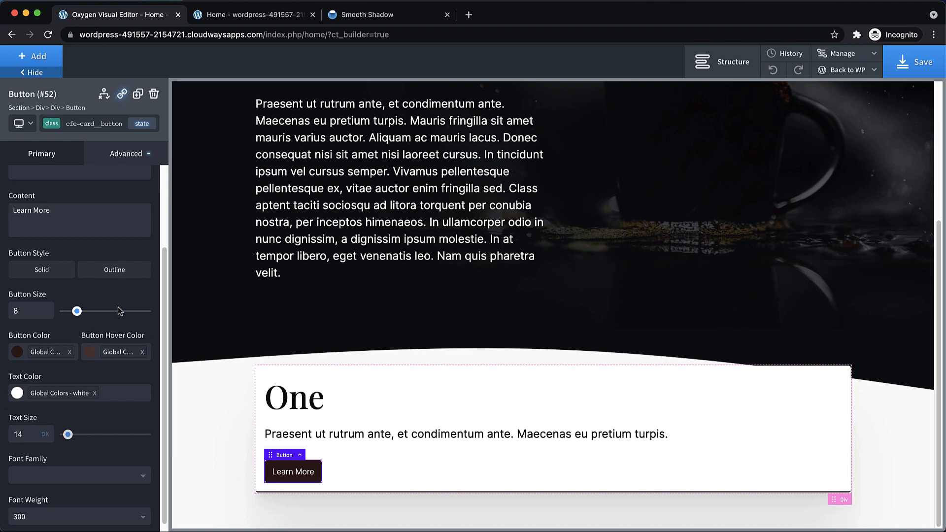
click(118, 269)
Save the page and reload the live Home page to check the restyled outline button.
key(super+s)
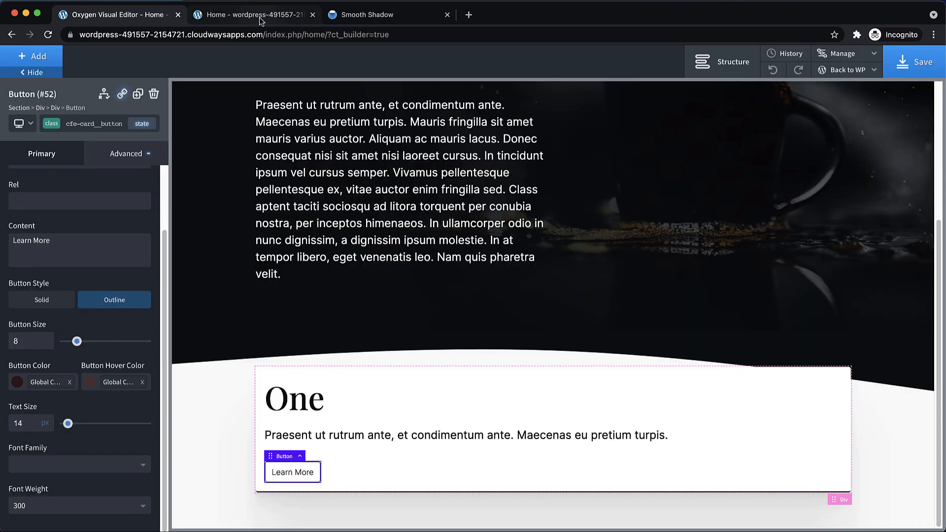
click(259, 17)
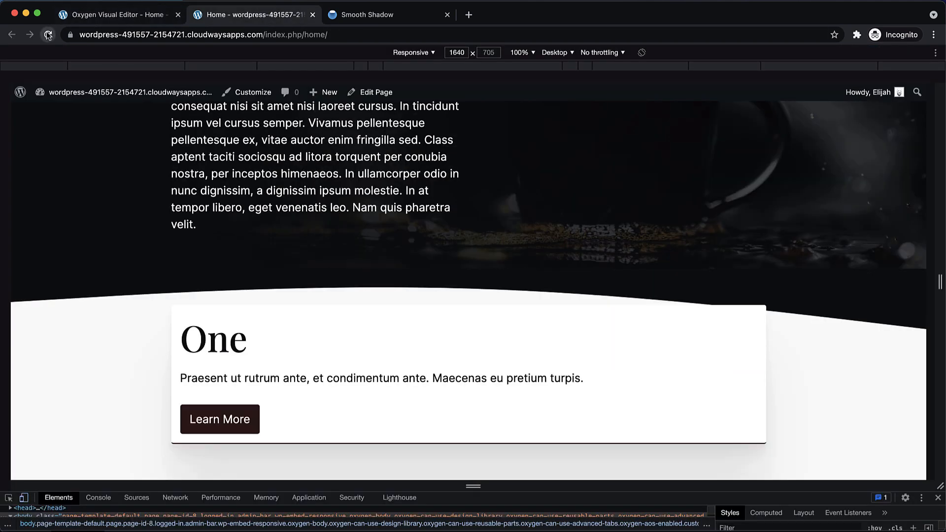
click(48, 34)
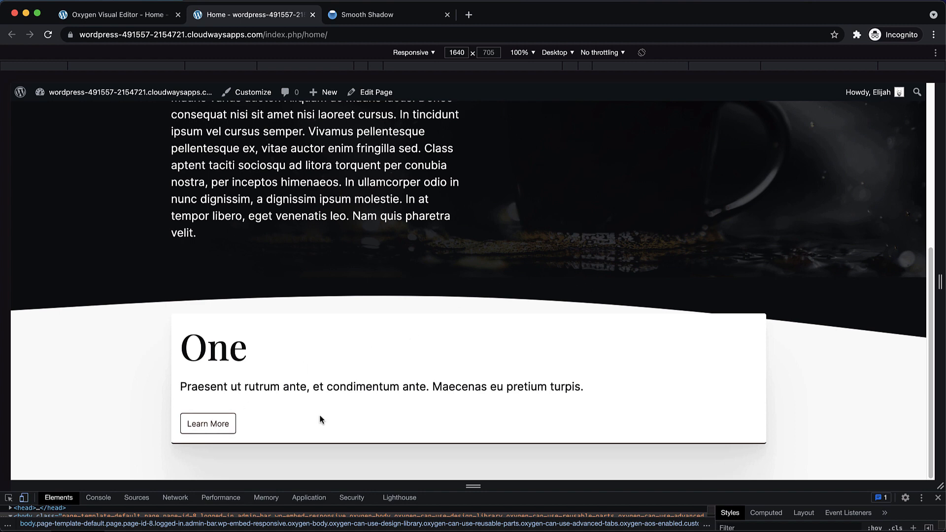
Return to the editor and duplicate the "One" card until the grid holds six cards.
click(152, 14)
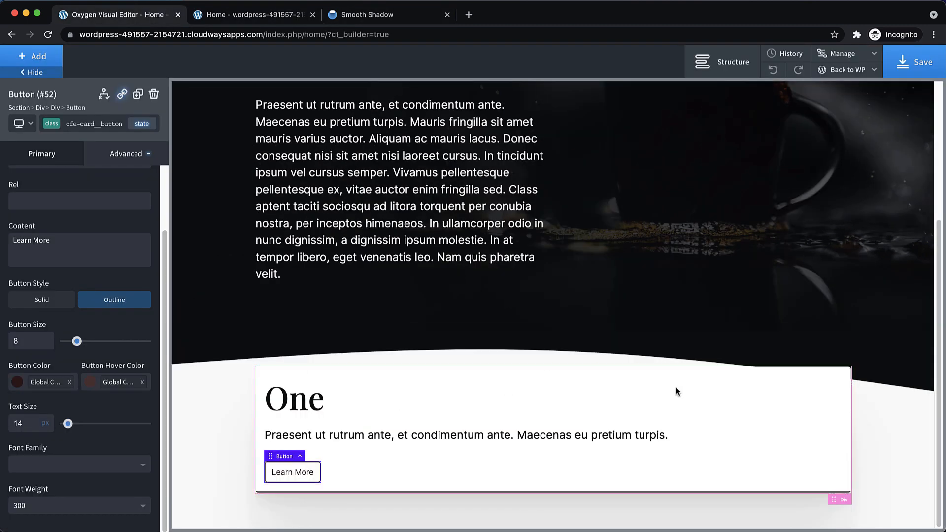
click(798, 398)
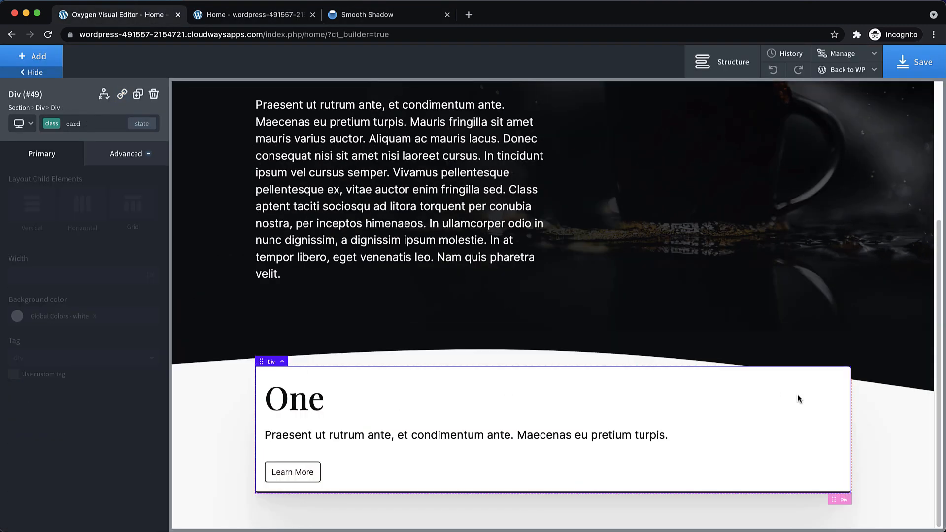
click(140, 96)
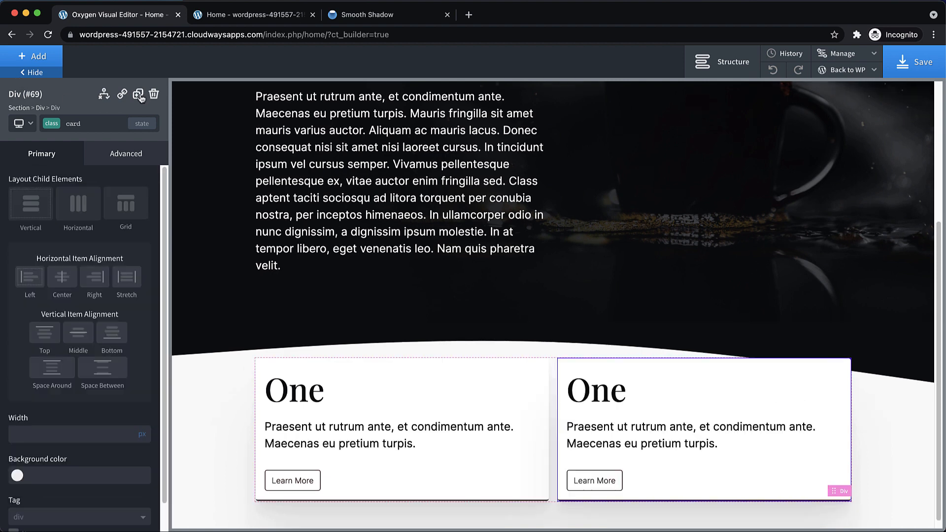
click(140, 96)
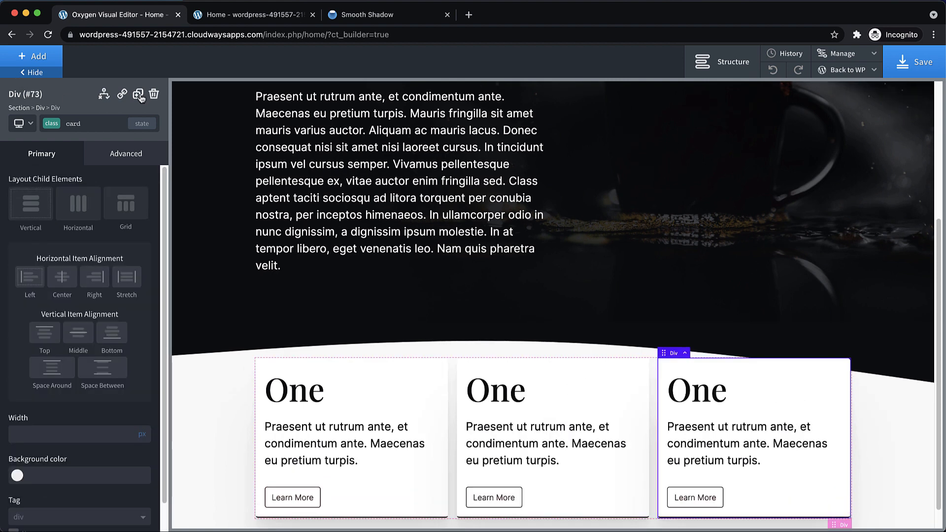
click(140, 96)
click(140, 96)
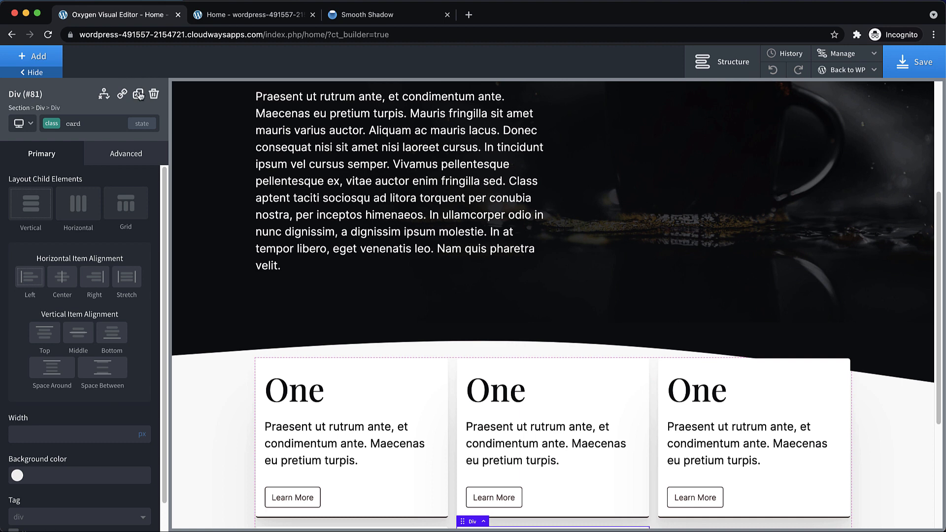
Try the Solid style on the first card's Learn More button, then restore the Outline style.
scroll(371, 317, down, 4)
click(303, 306)
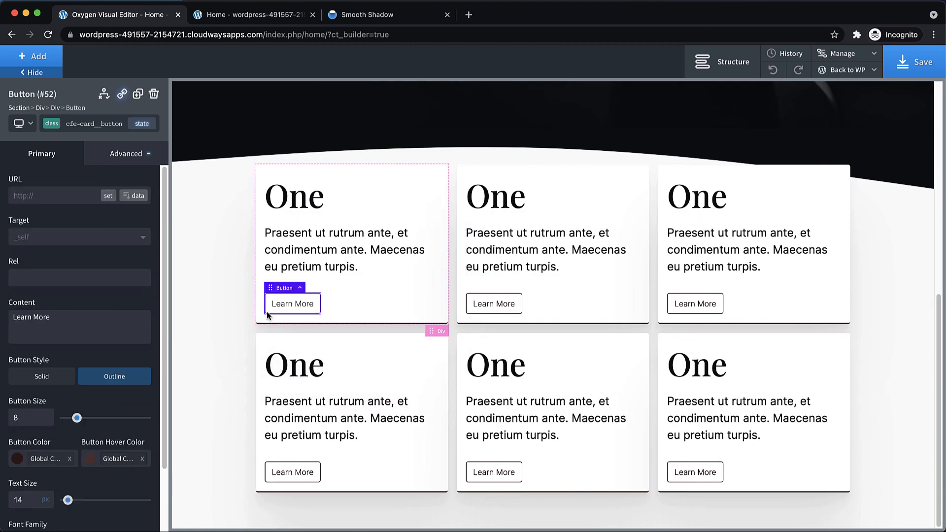
click(55, 377)
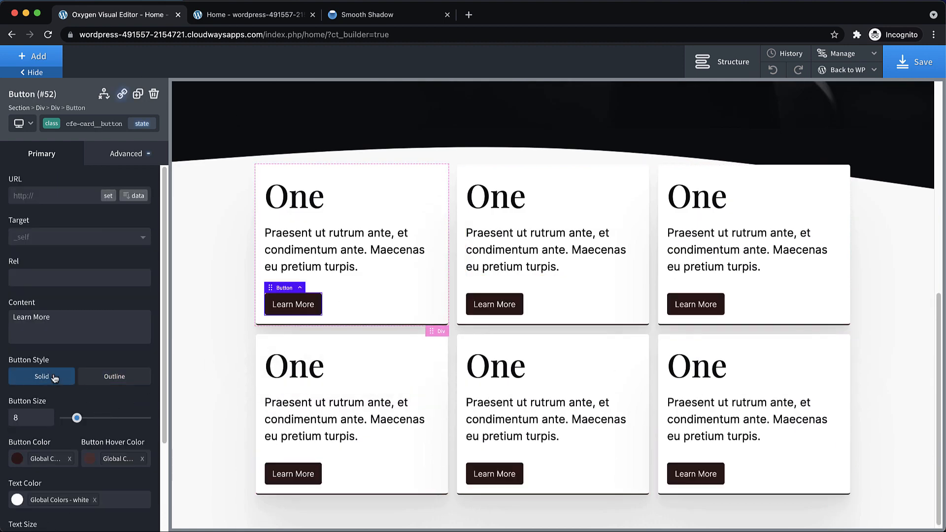
click(120, 378)
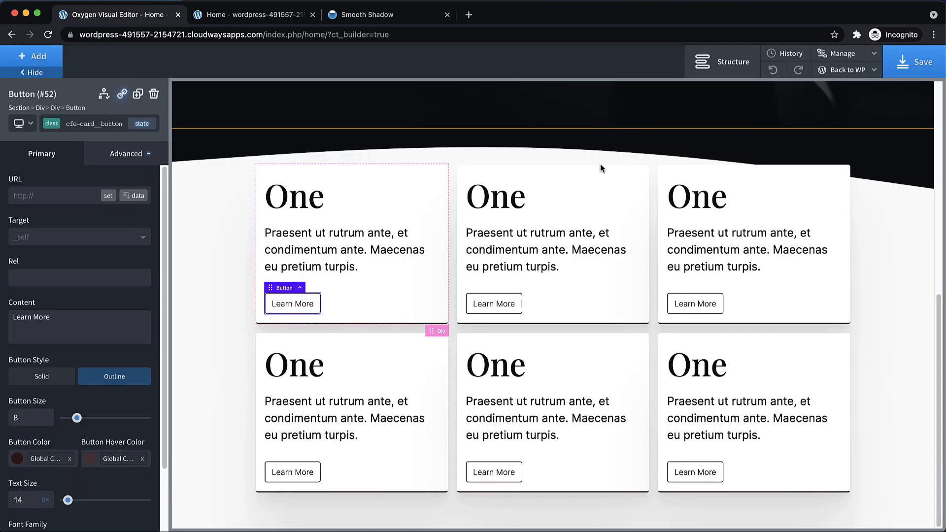
Change the headings of the second and third cards in the upper row to "Two" and "Three".
double_click(489, 199)
text(Two)
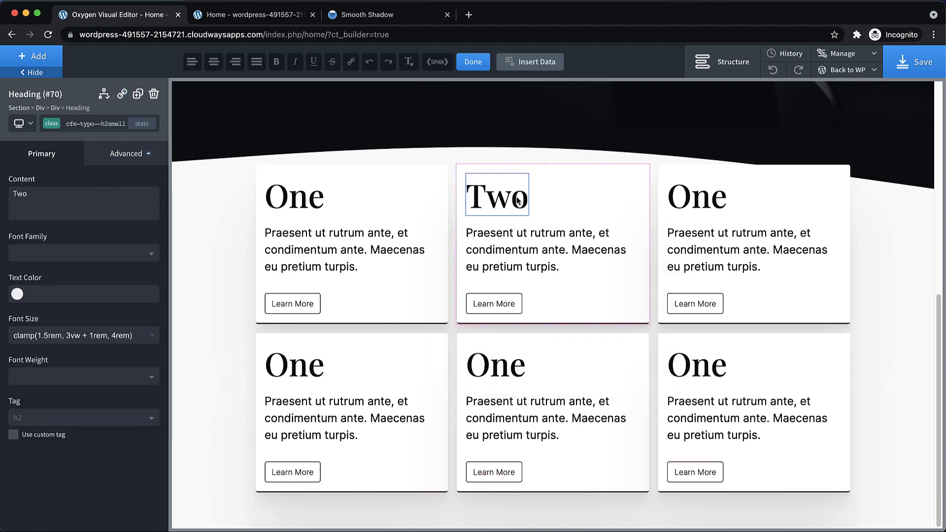
double_click(700, 197)
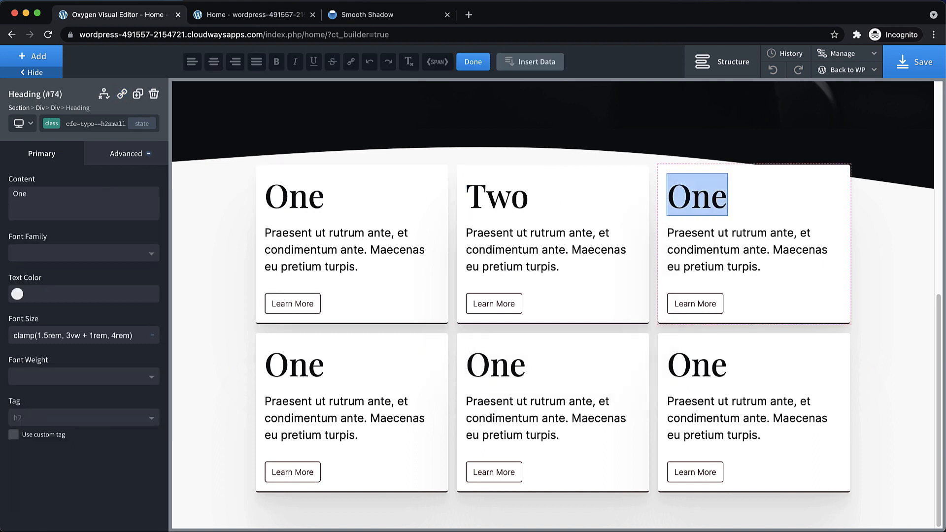
text(Three)
Change the headings of the three cards in the lower row to "Four", "Five" and "Six".
click(304, 373)
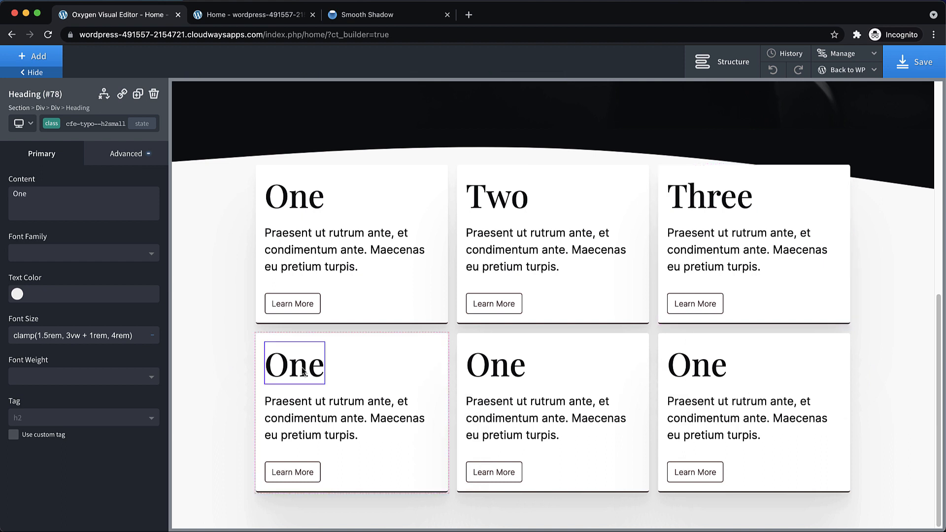
double_click(303, 371)
text(Four)
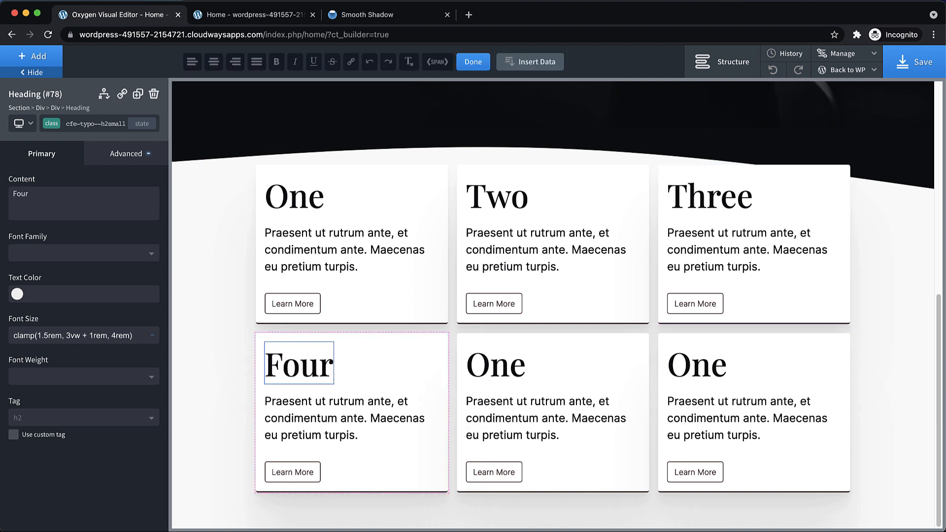
click(495, 371)
double_click(495, 370)
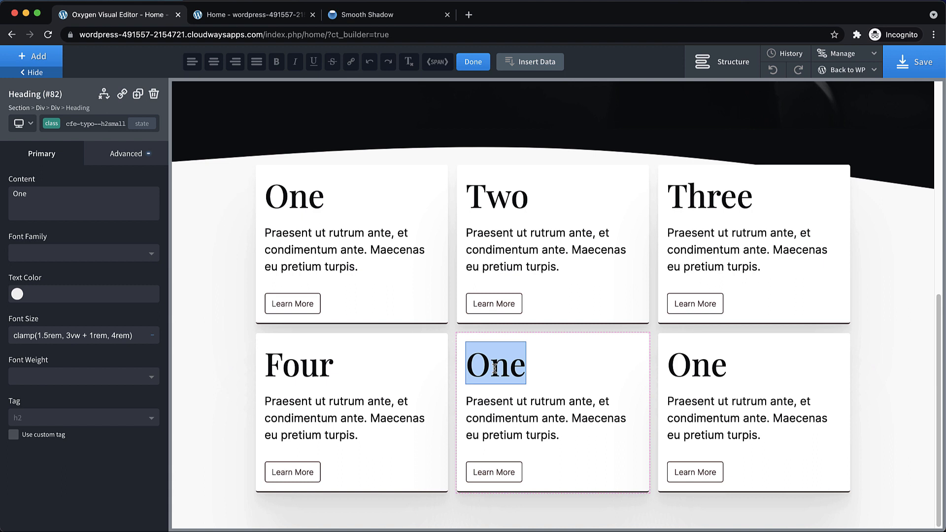
text(Five)
double_click(697, 367)
text(Six)
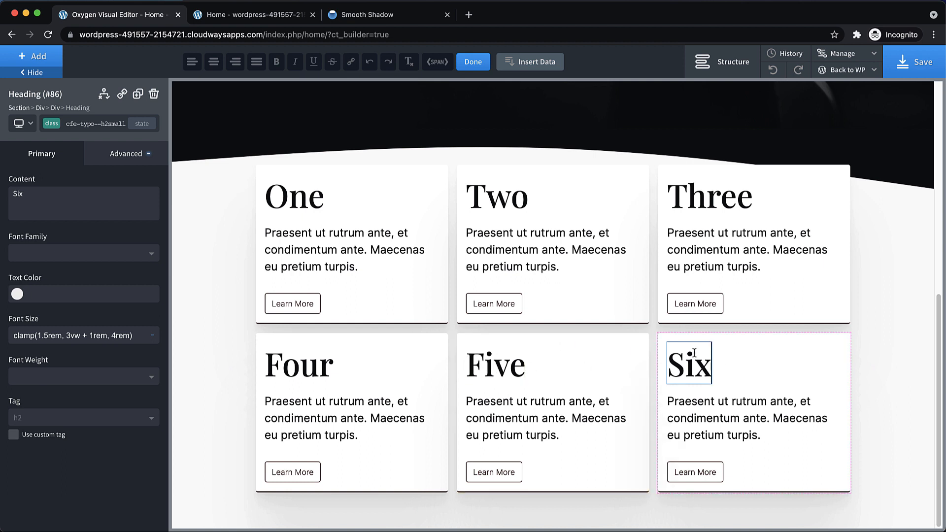
Finish editing the card headings and save the page.
click(912, 317)
click(921, 67)
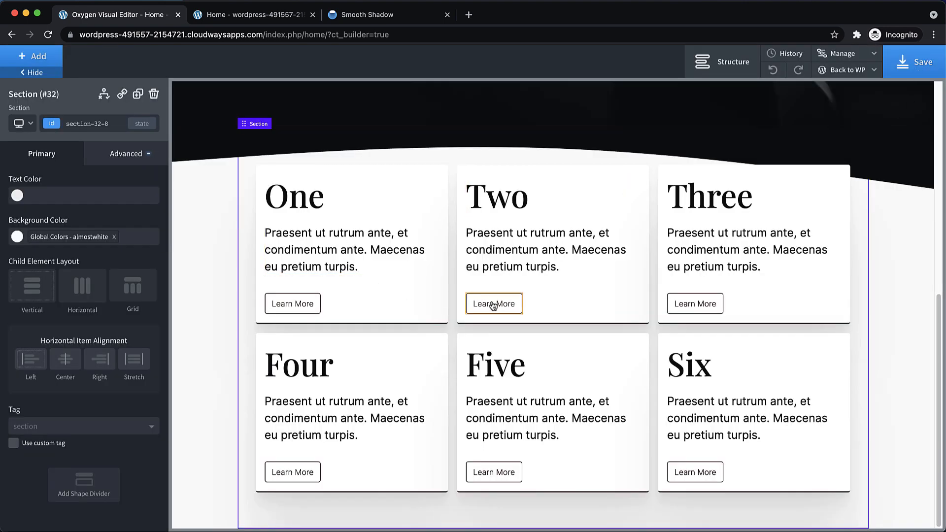
Turn the div that holds the six cards into a re-usable part named "CardGrid".
click(652, 323)
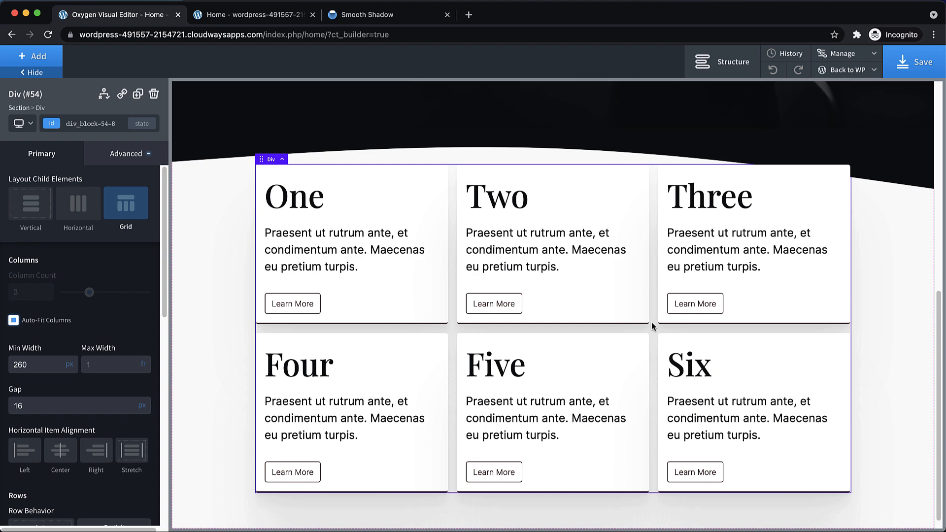
click(749, 67)
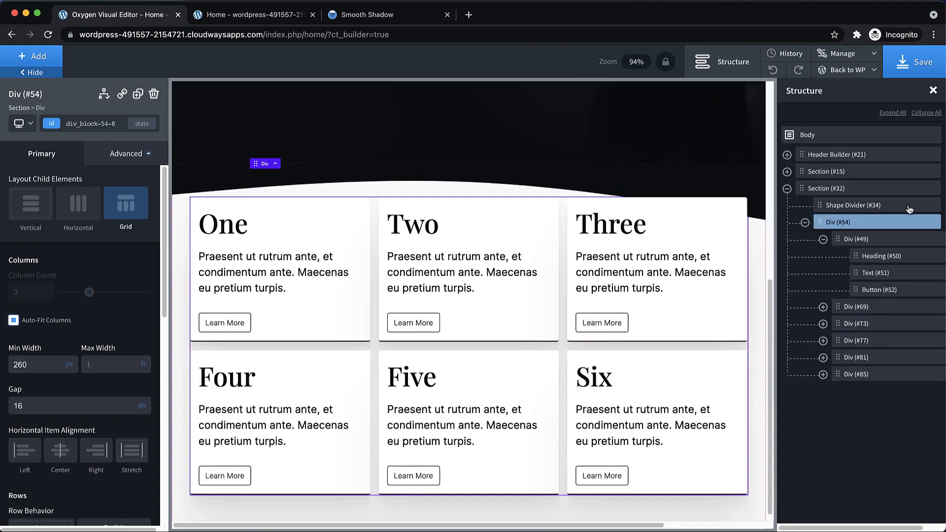
click(925, 223)
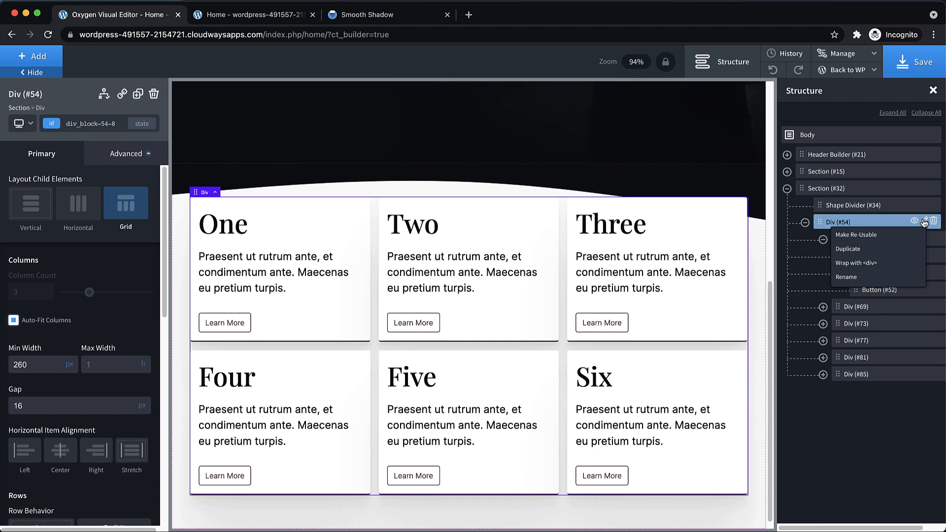
click(873, 237)
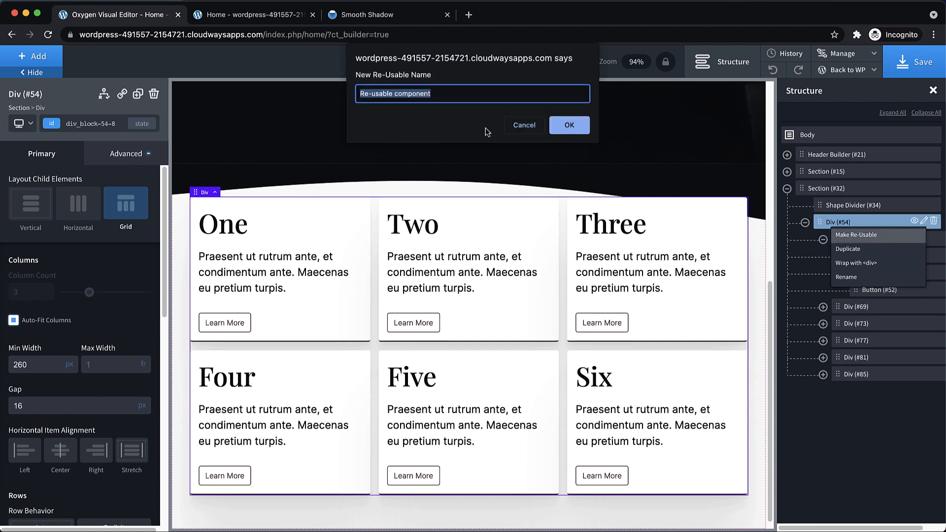
text(C)
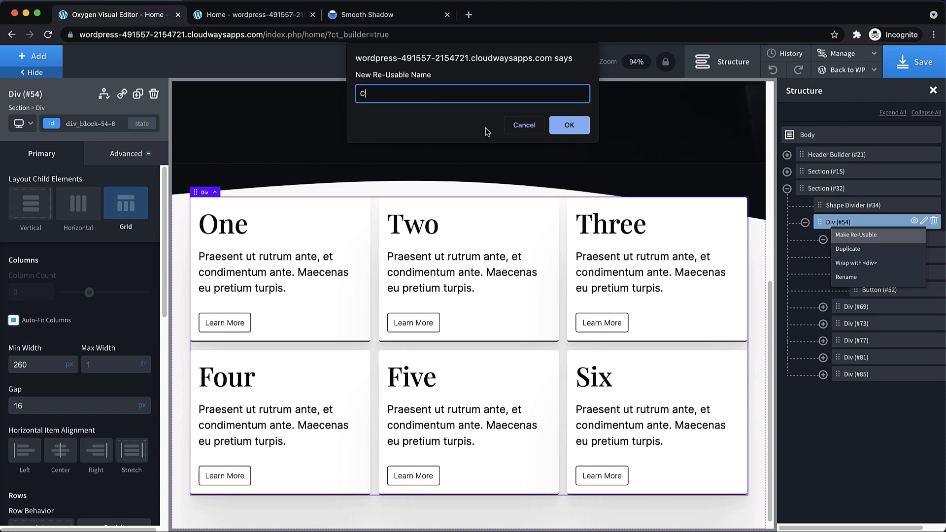
text(ardGrid)
key(Return)
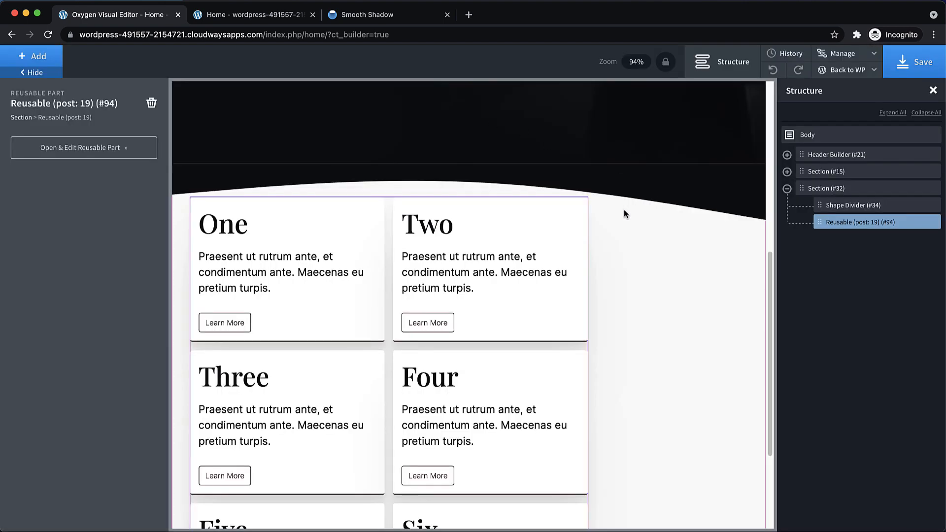
Delete the reusable card grid from the section, save the page and reload the builder.
mouse_move(942, 224)
click(935, 222)
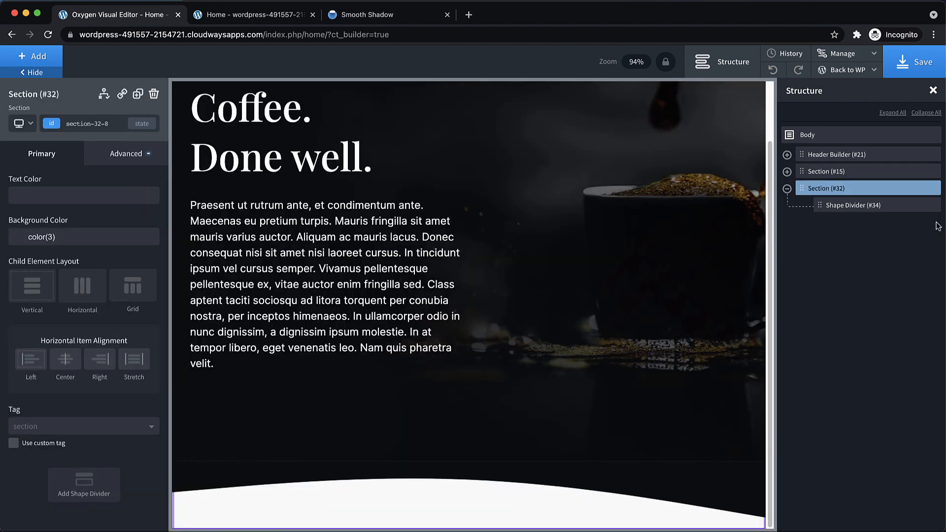
click(32, 59)
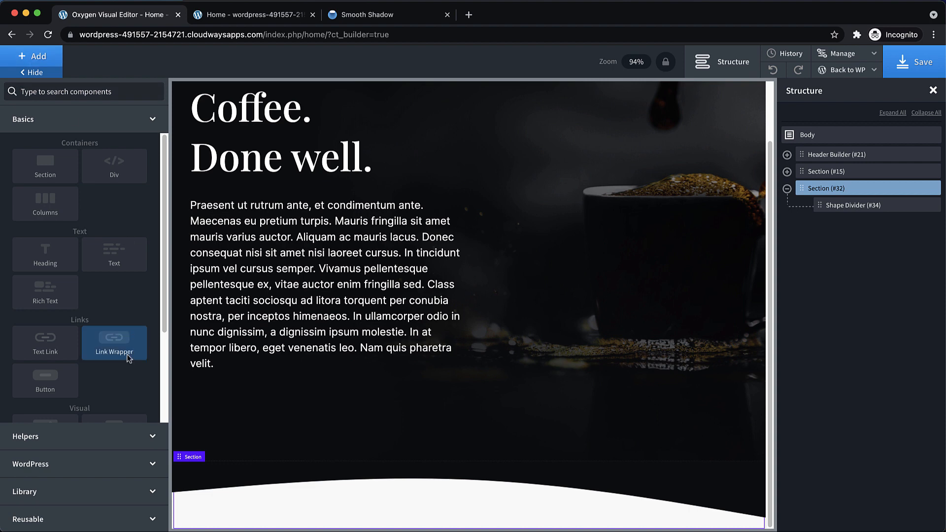
click(75, 437)
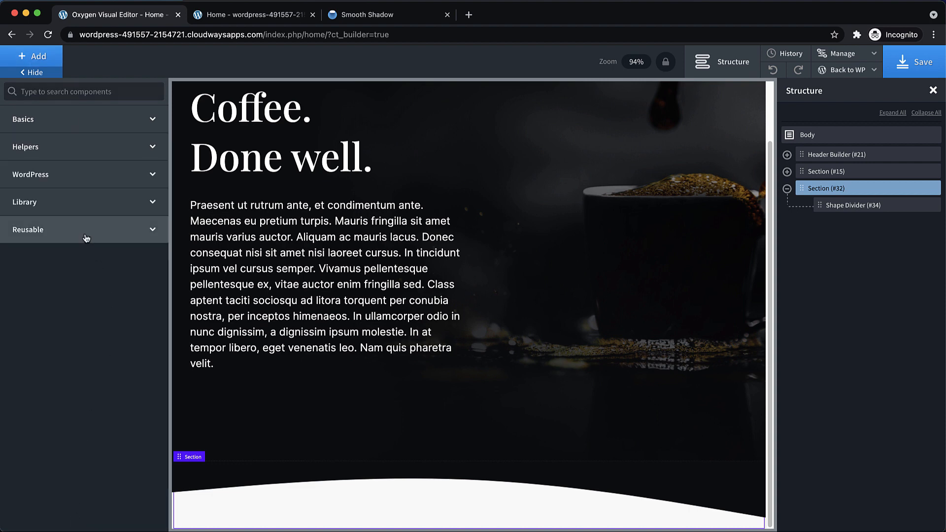
click(906, 66)
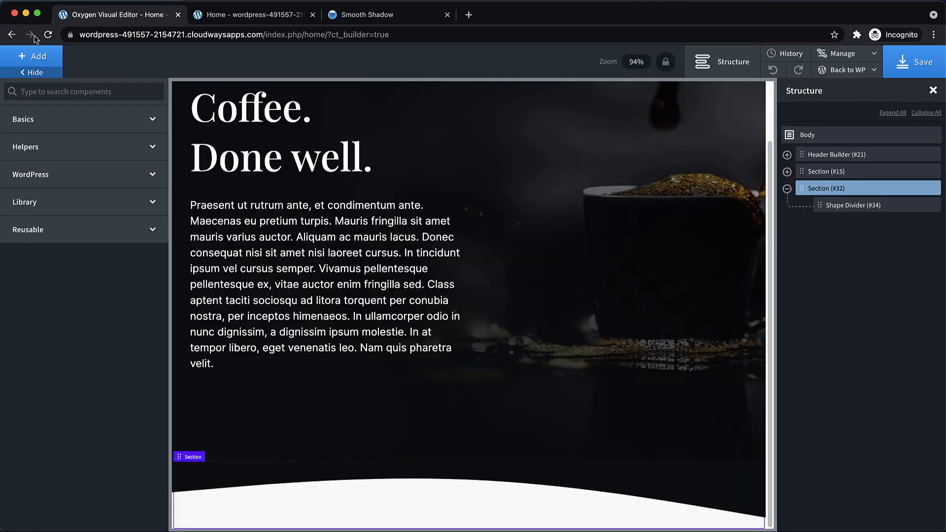
click(44, 40)
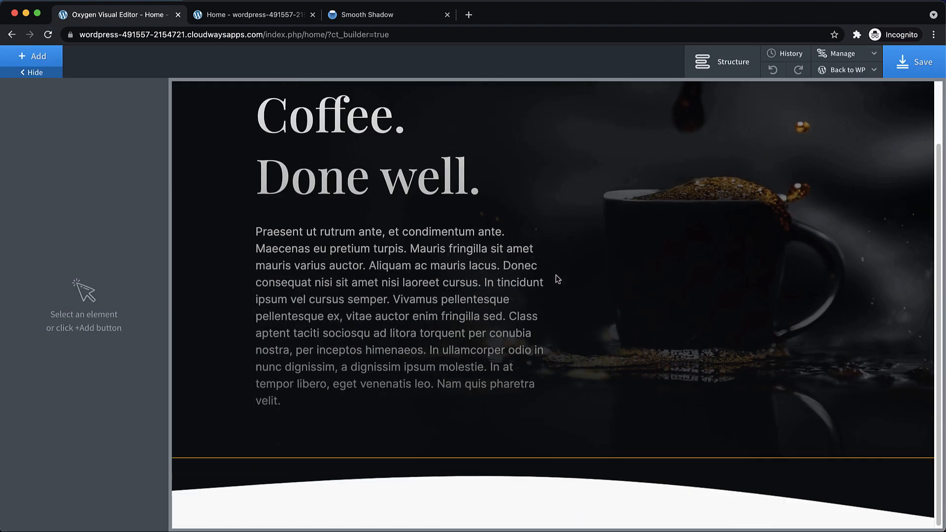
Insert the CardGrid reusable part into the empty white section as editable elements.
click(452, 508)
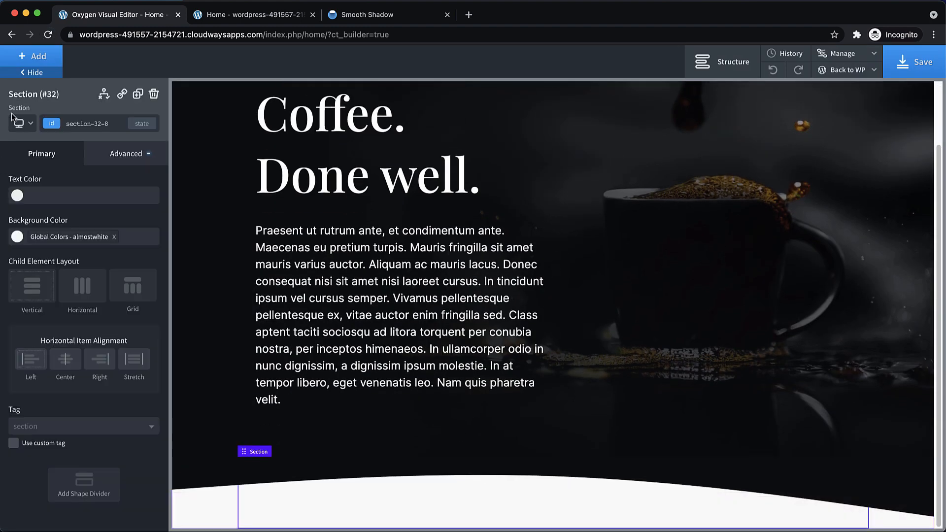
click(34, 57)
click(47, 520)
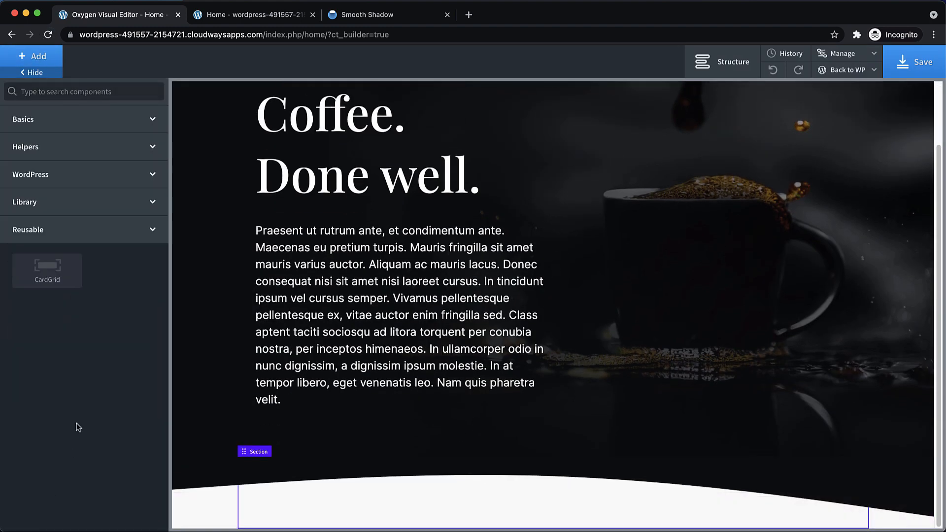
mouse_move(60, 270)
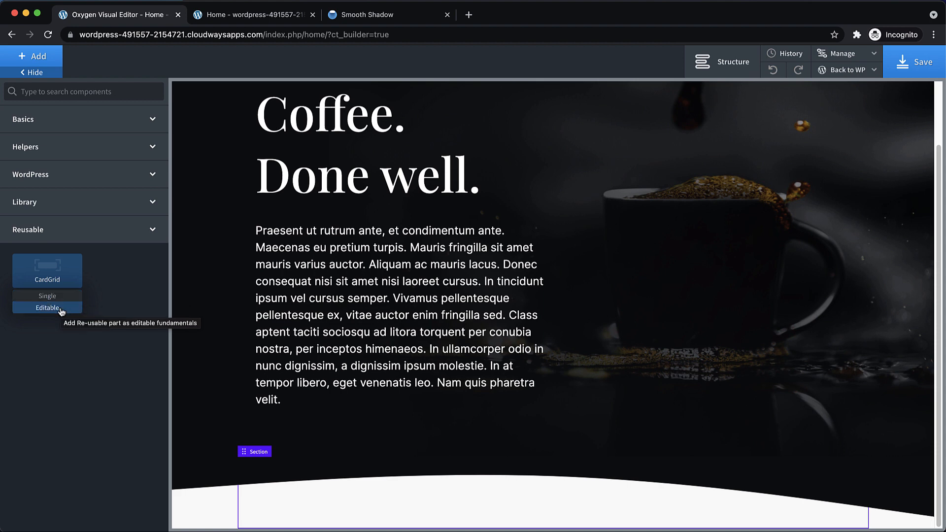
click(61, 310)
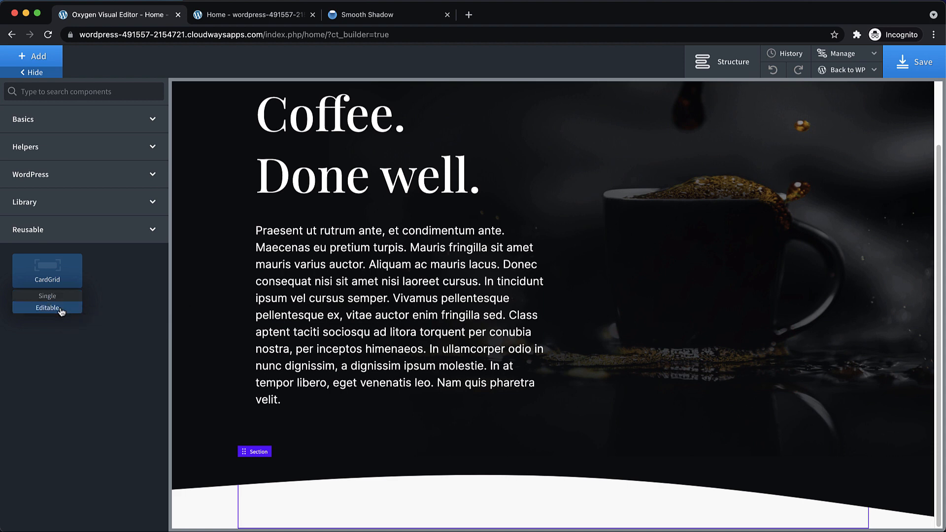
scroll(636, 333, down, 5)
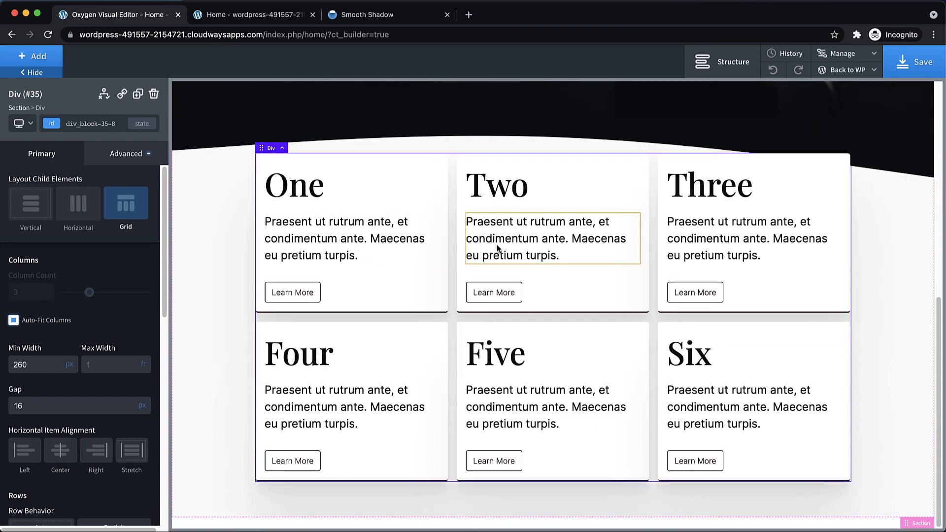
Add a new section below the card grid and insert a Columns element with two equal columns in it.
click(897, 263)
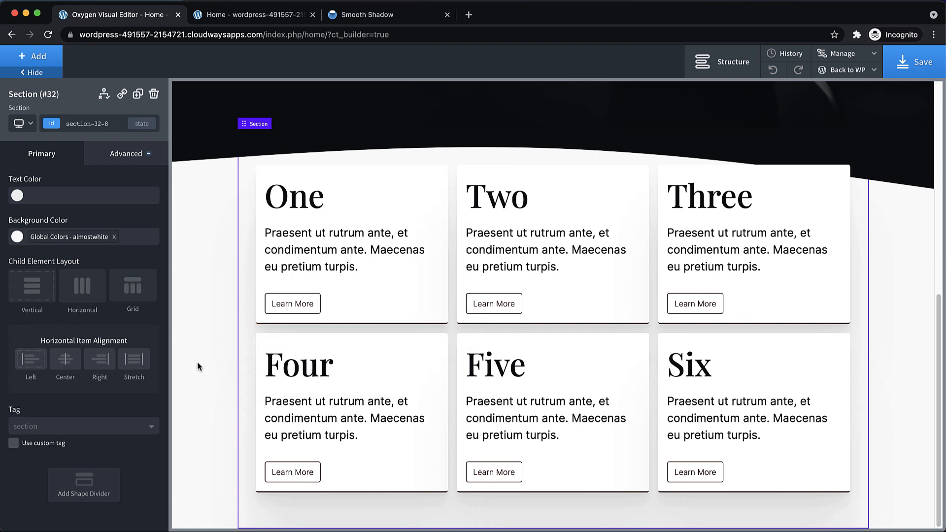
click(44, 58)
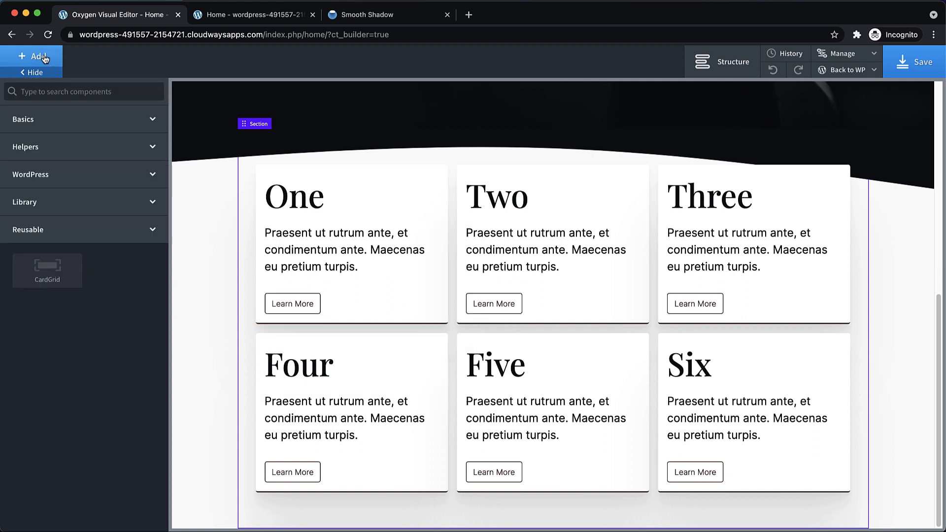
text(sec)
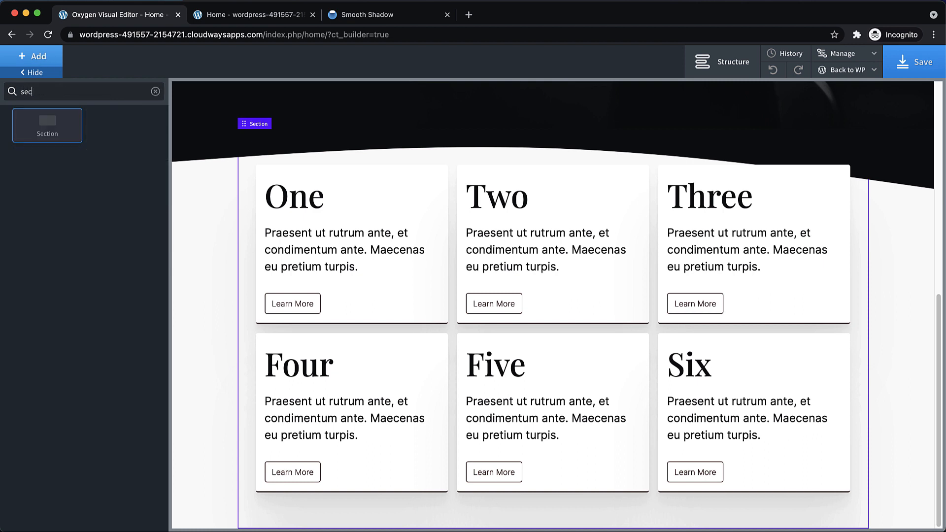
click(54, 134)
click(57, 65)
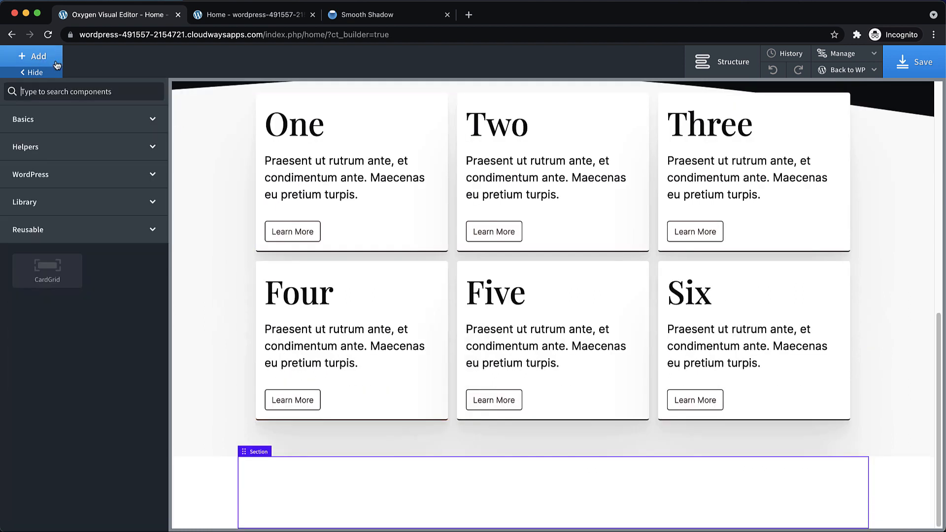
text(colum)
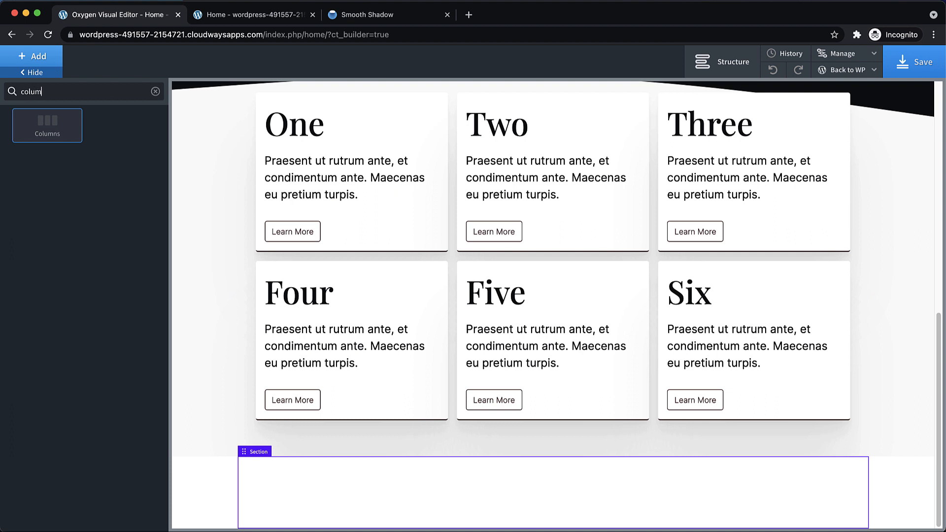
click(47, 125)
click(39, 219)
scroll(602, 243, down, 1)
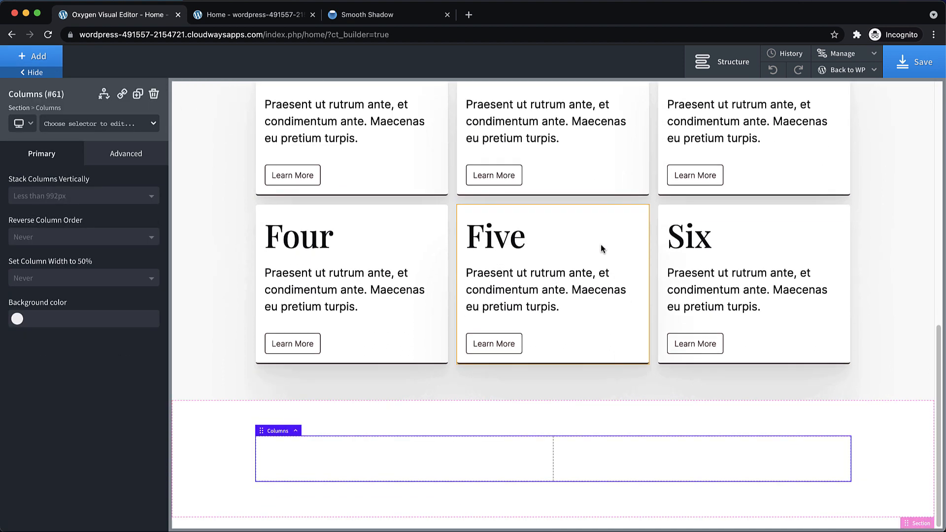
Set the new section's background color to the global "primary" color.
click(908, 442)
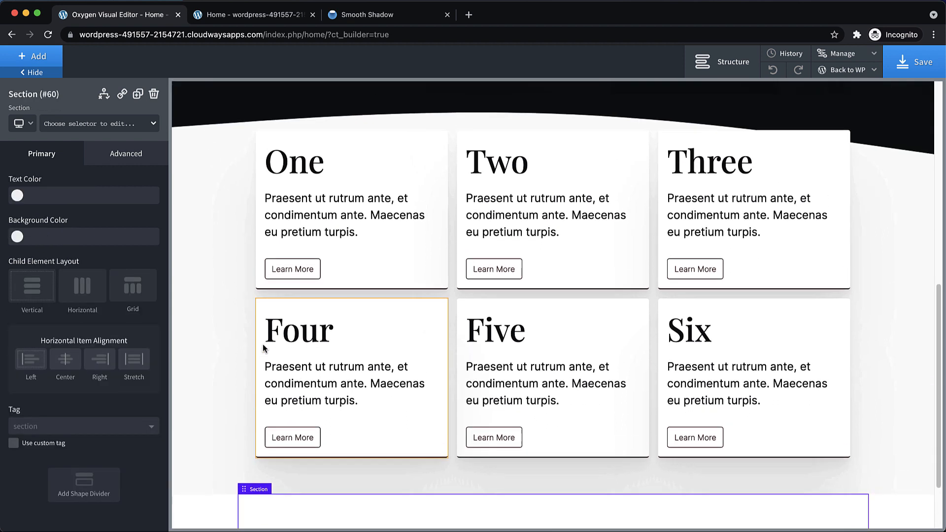
click(17, 237)
click(36, 378)
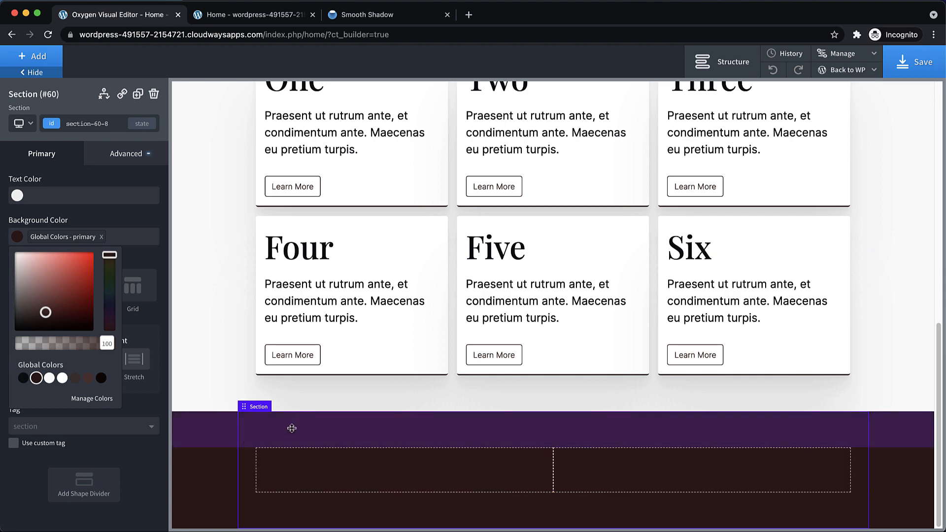
scroll(493, 339, up, 7)
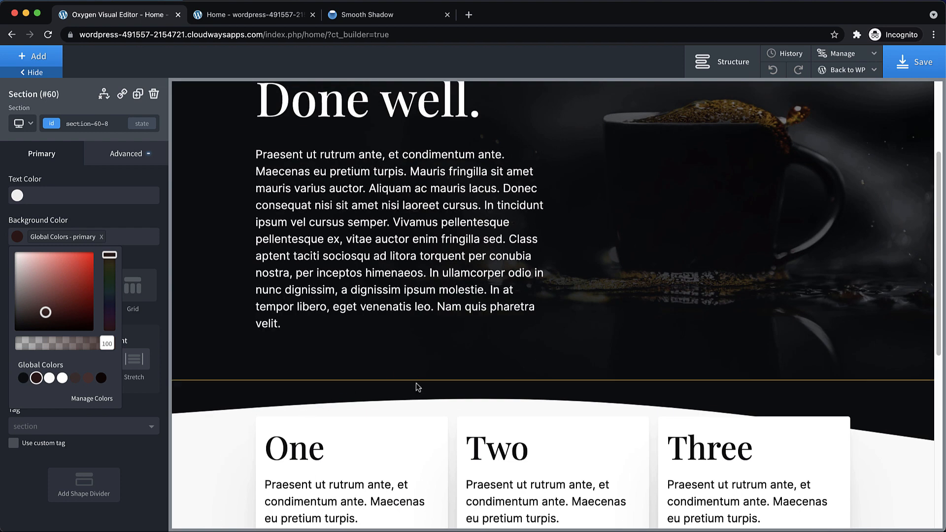
scroll(416, 383, down, 7)
scroll(416, 381, down, 1)
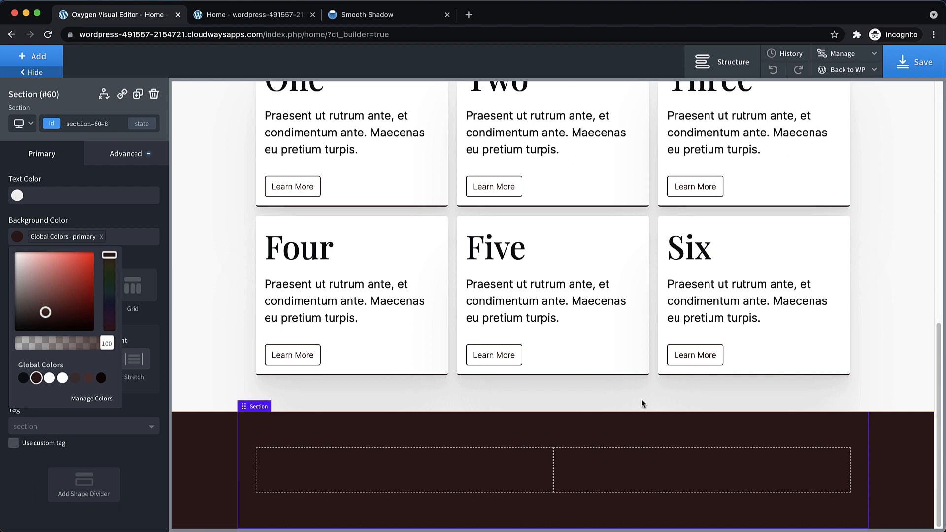
Set the first column's background image to the media library photo of a white coffee cup on a dark background.
click(400, 457)
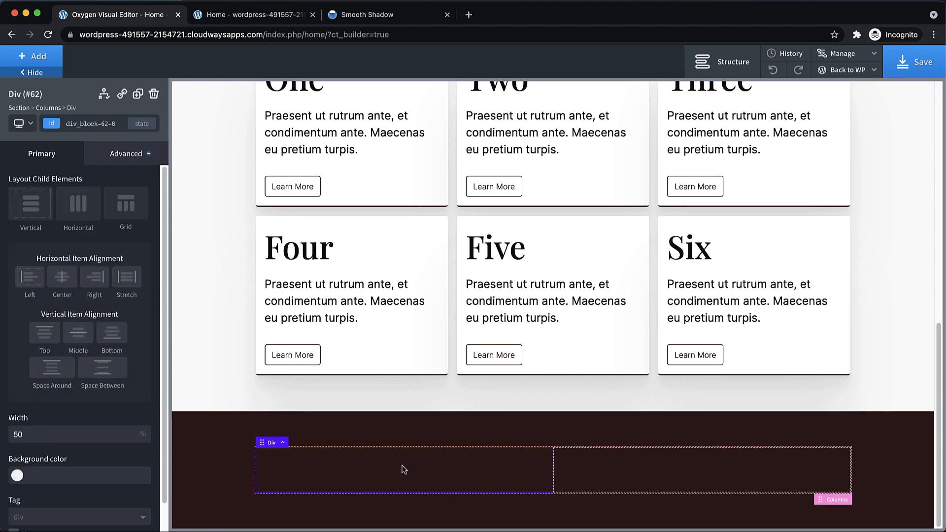
click(119, 165)
click(104, 178)
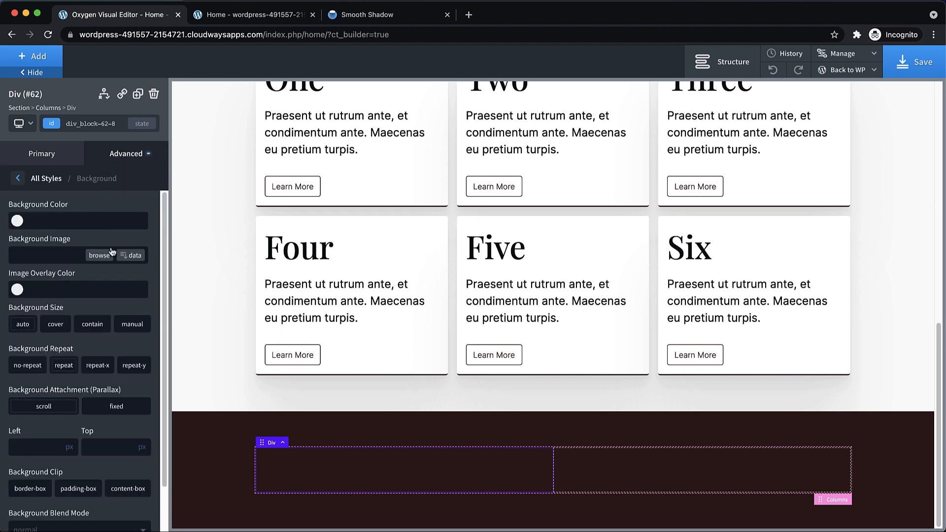
click(98, 255)
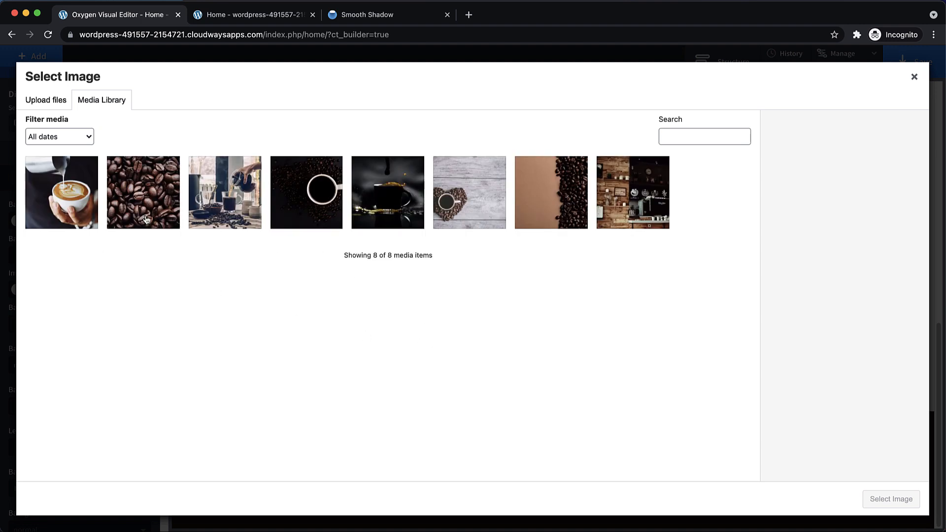
click(321, 193)
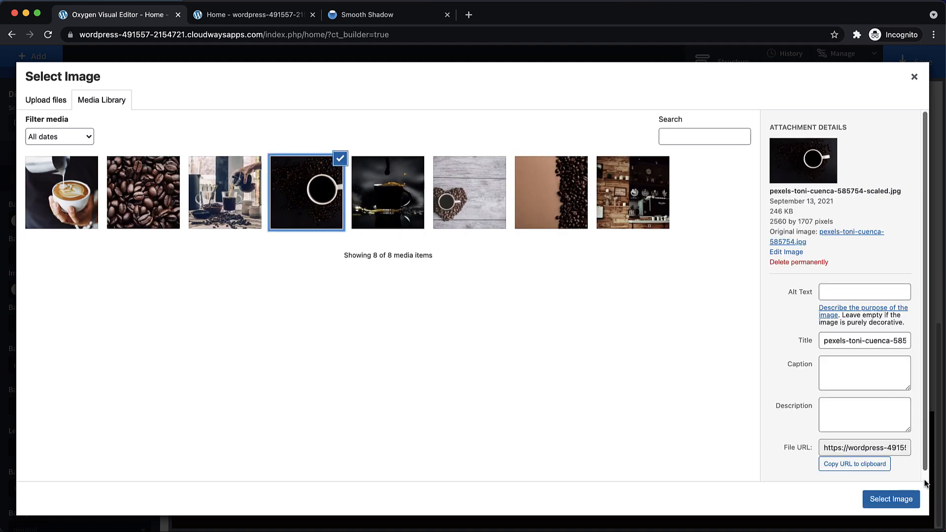
click(898, 505)
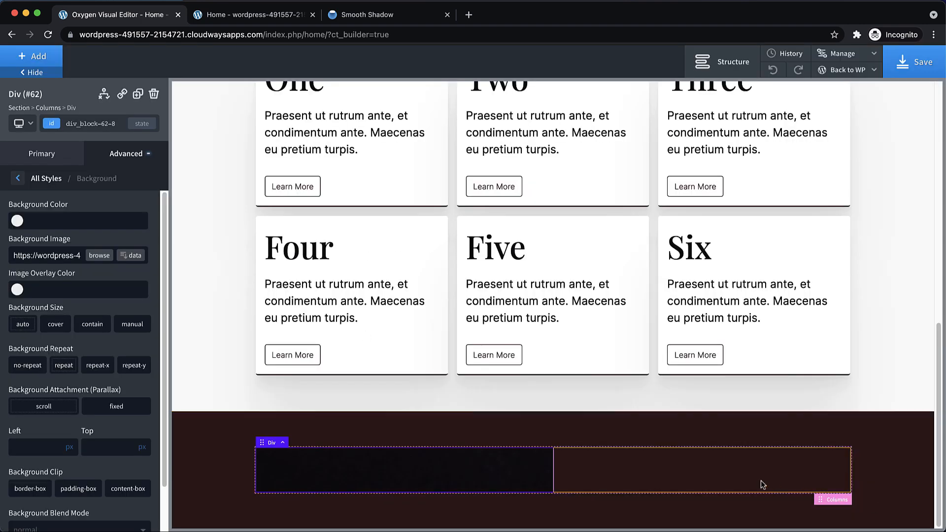
Add a Heading element to the empty second column and set its tag to H2.
click(724, 484)
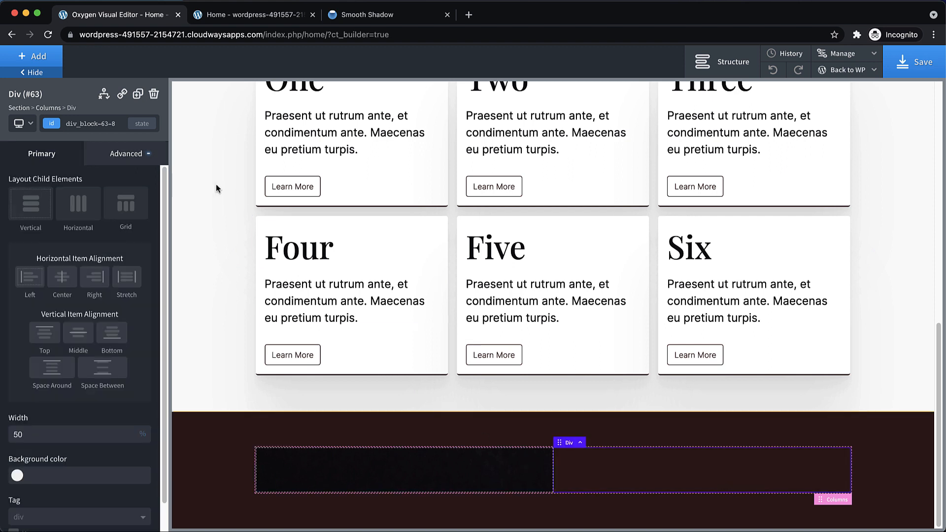
click(39, 55)
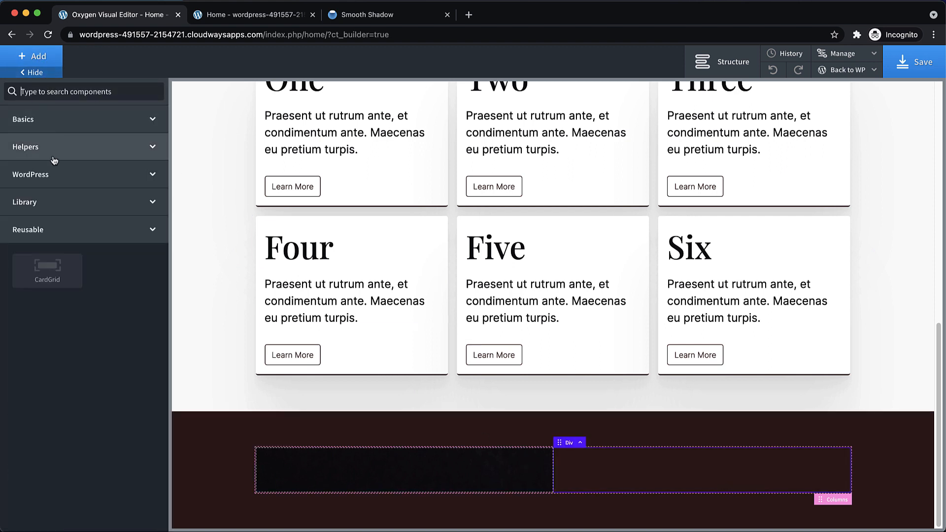
text(h2)
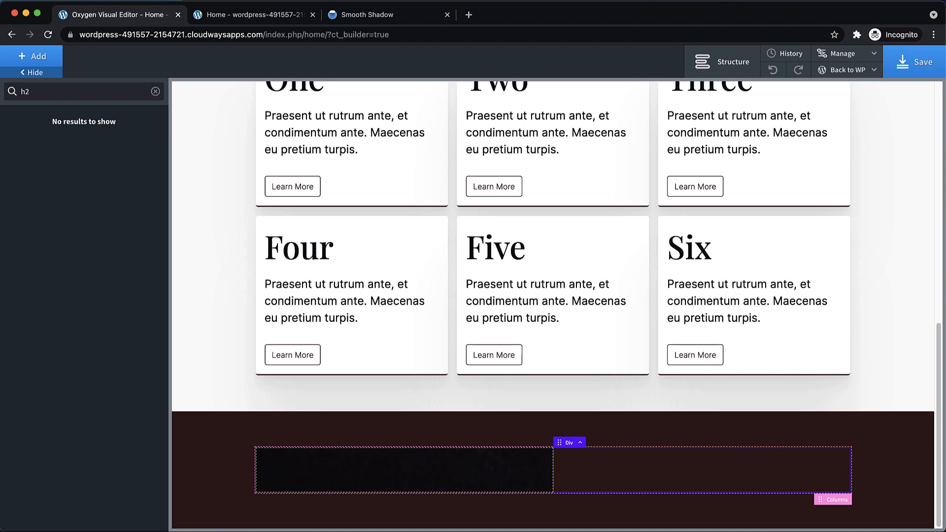
key(BackSpace)
text(ea)
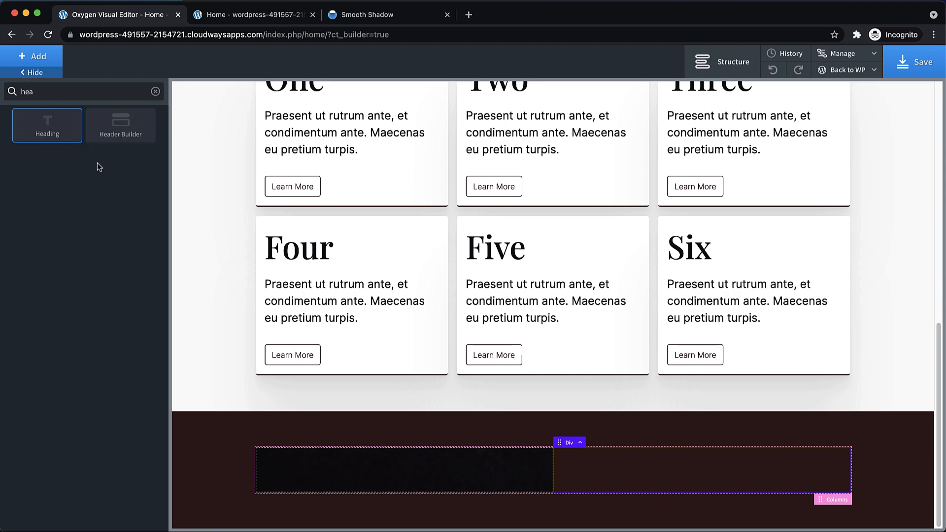
click(67, 134)
scroll(815, 266, down, 5)
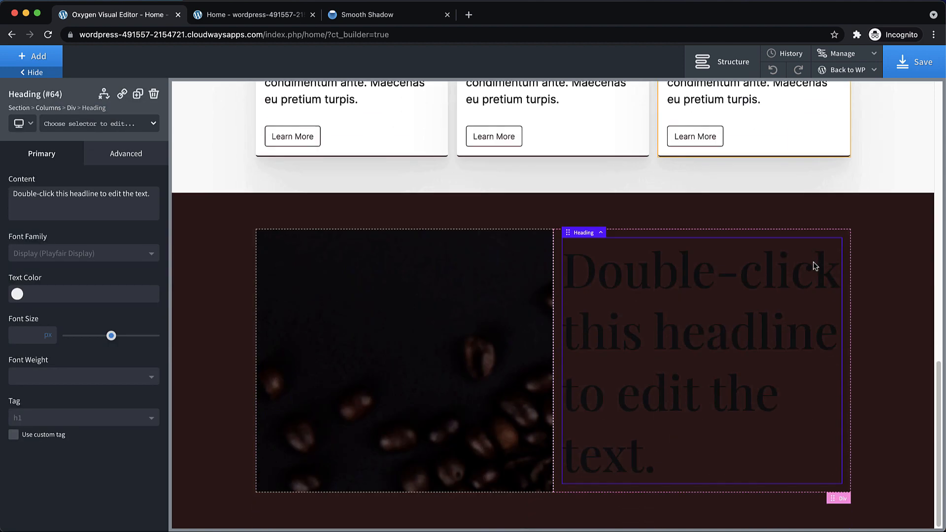
click(50, 420)
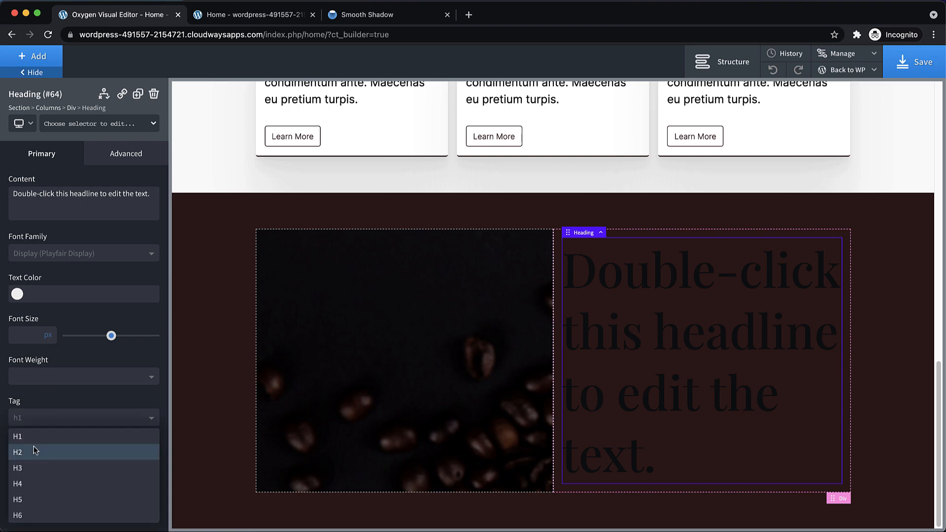
click(34, 450)
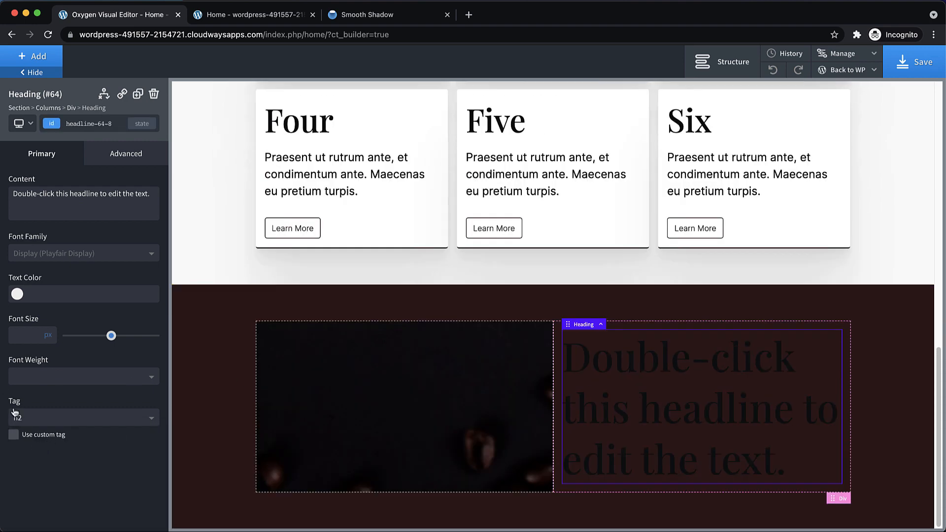
click(18, 294)
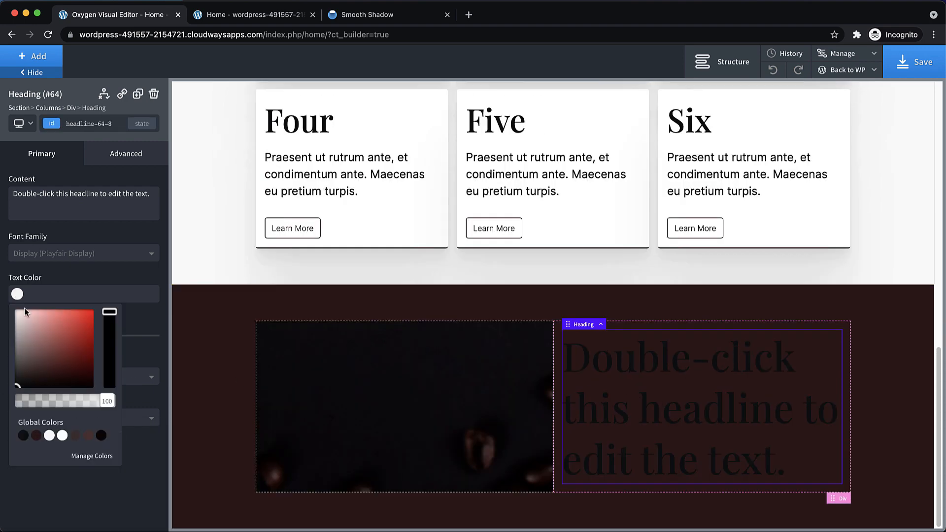
click(61, 436)
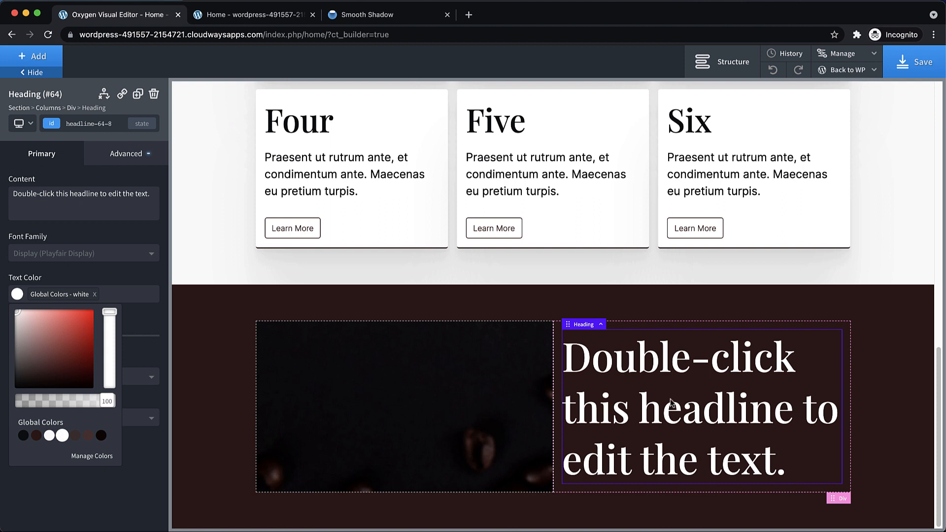
click(94, 294)
Apply the cfe-typo--white class to the new heading and change its text to "Smooth roast.".
click(89, 124)
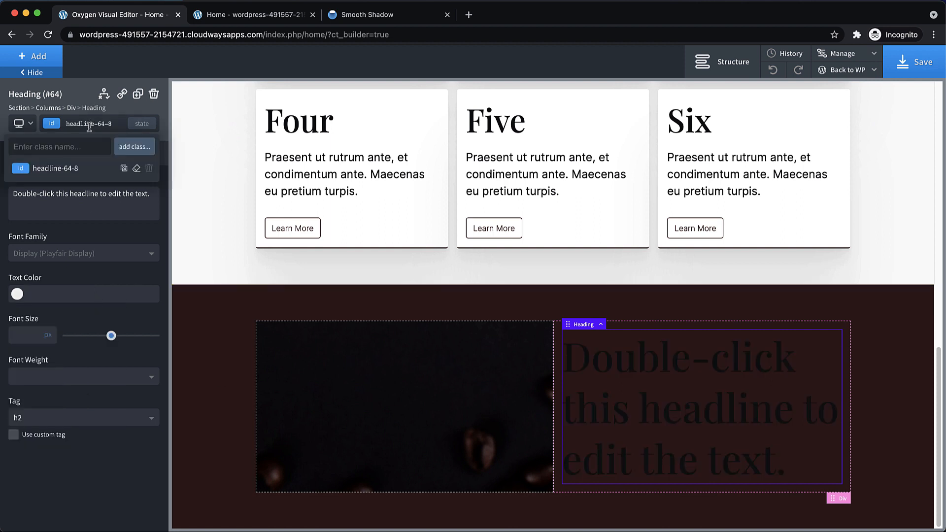
text(typo)
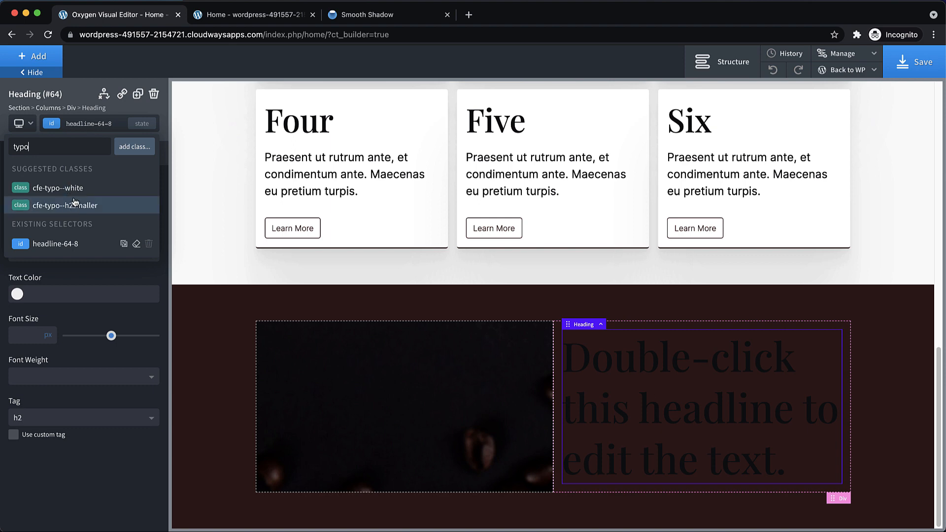
click(58, 187)
double_click(646, 379)
text(Smooth roast.)
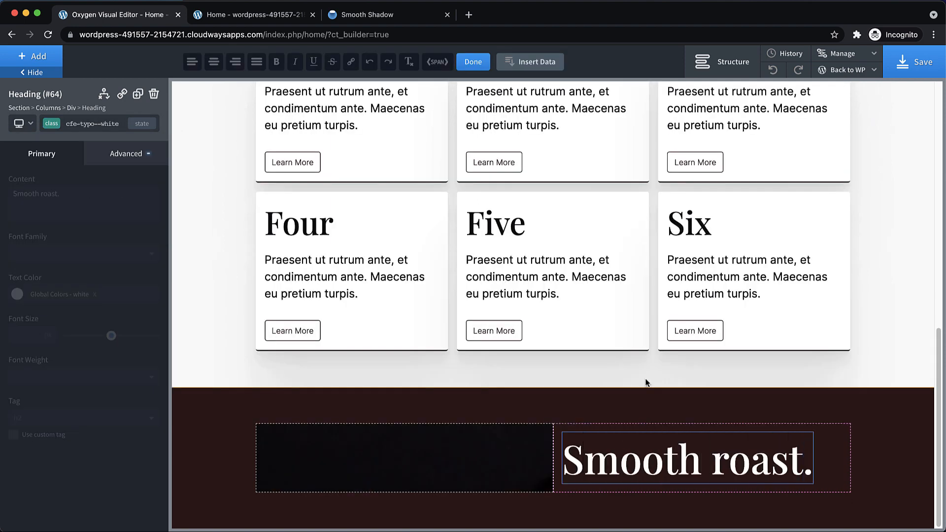
Set the background size of the first column's coffee photo to cover.
click(433, 445)
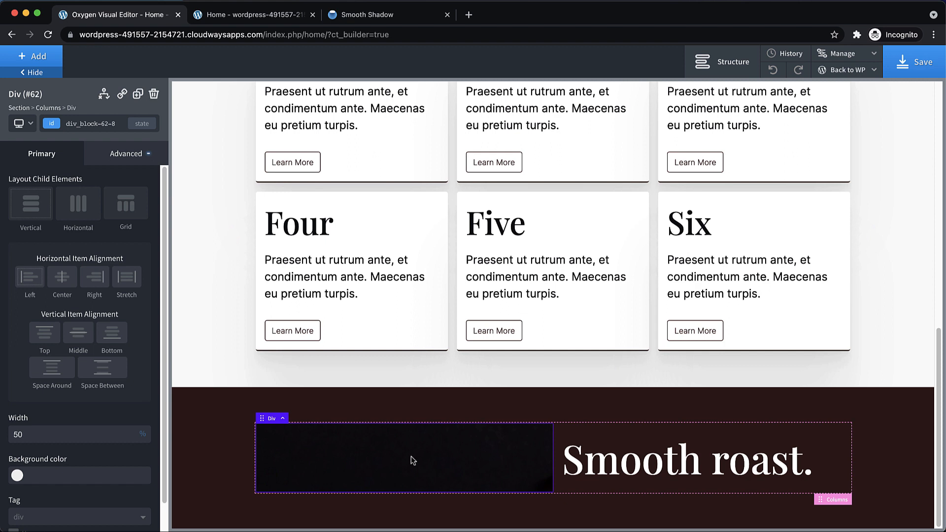
scroll(88, 416, down, 1)
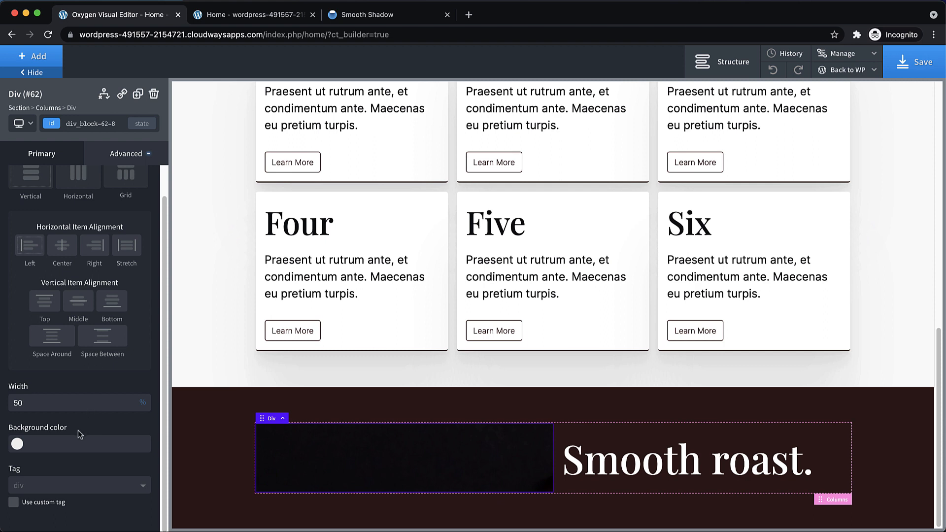
click(133, 155)
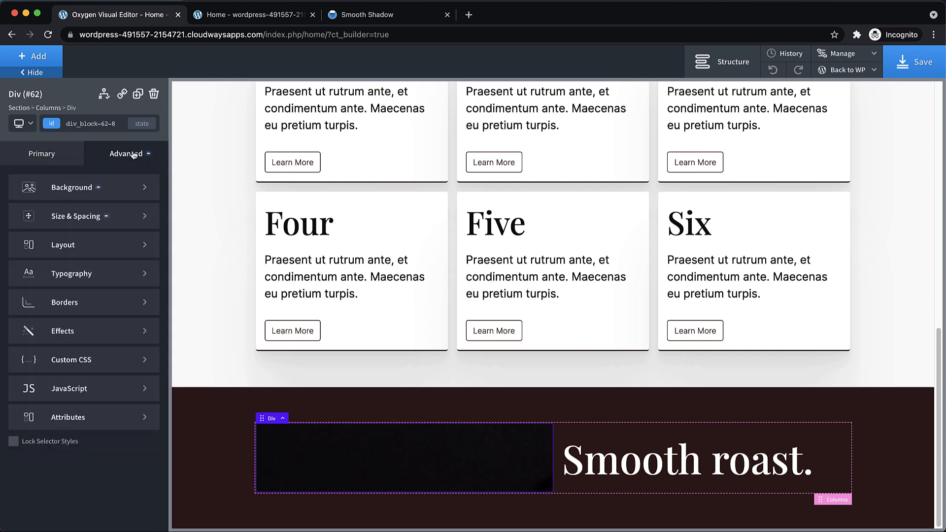
click(105, 222)
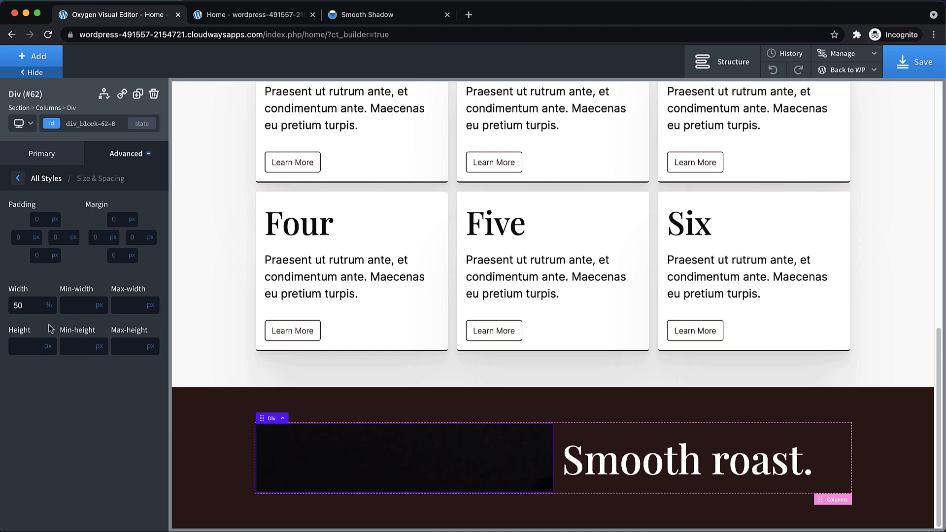
click(122, 156)
click(87, 193)
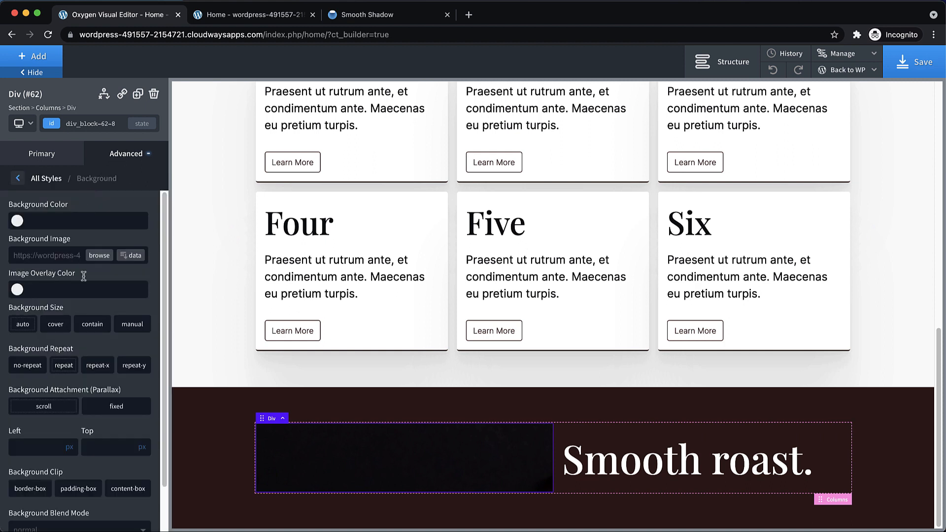
scroll(84, 276, down, 2)
click(53, 270)
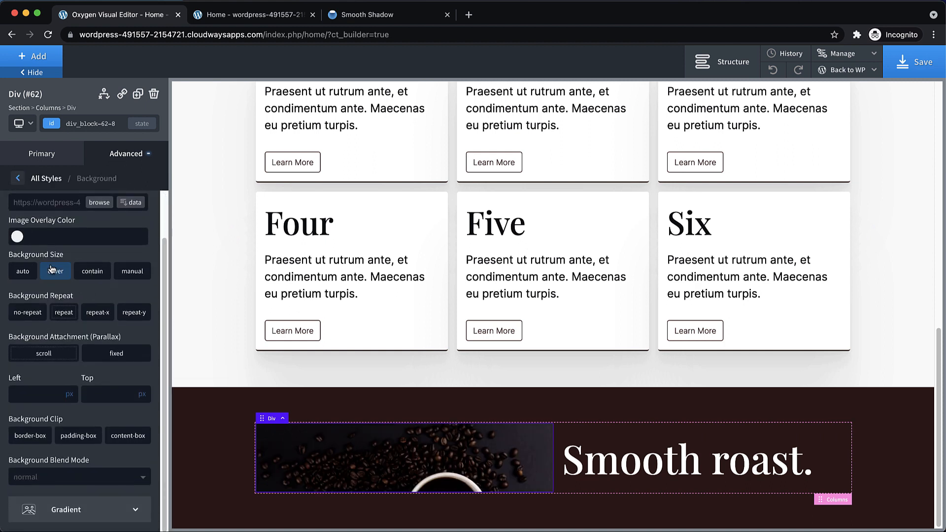
Add a Text element below the "Smooth roast." heading in the second column.
click(639, 459)
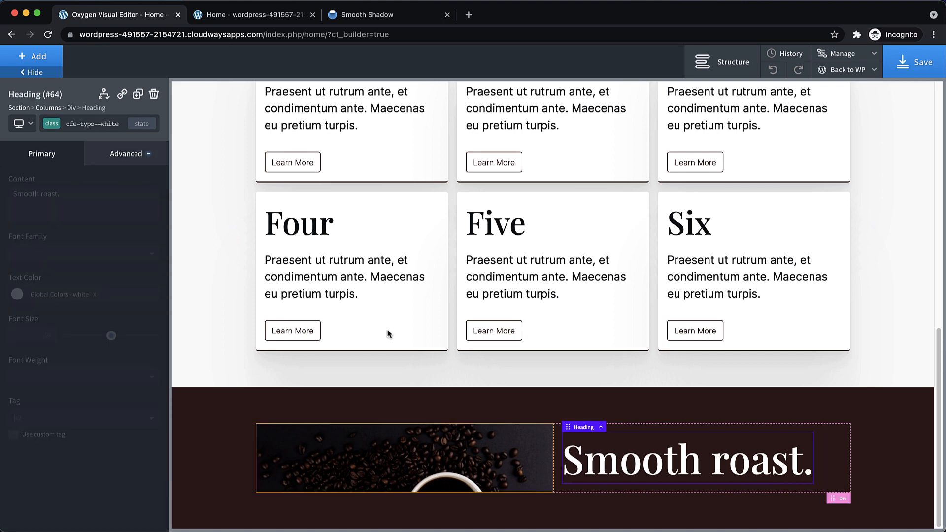
click(51, 57)
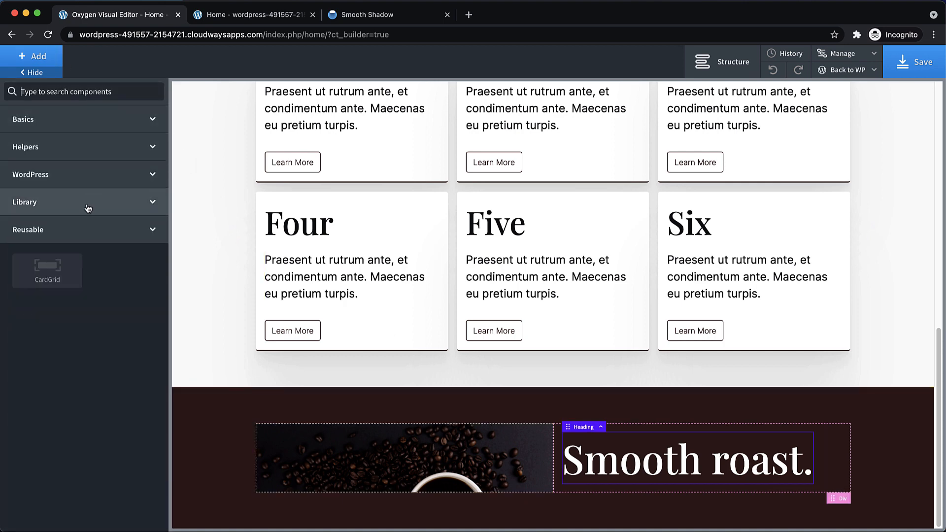
text(text)
click(69, 130)
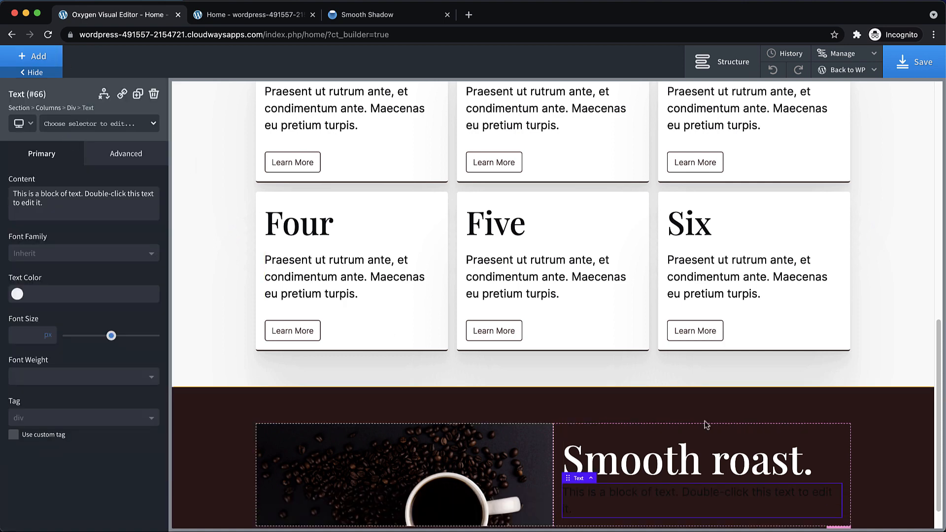
scroll(762, 489, down, 1)
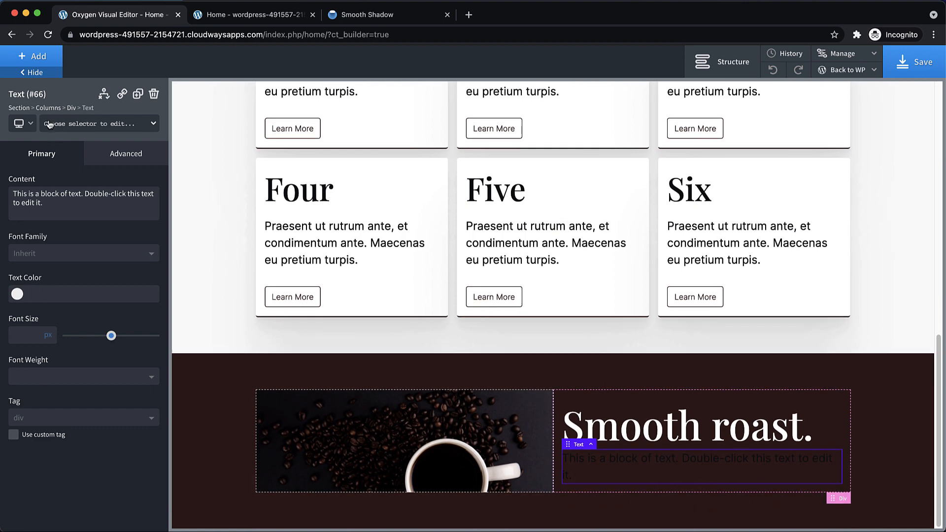
Apply the existing cfe-typo--white class to the new text block.
click(50, 124)
text(white)
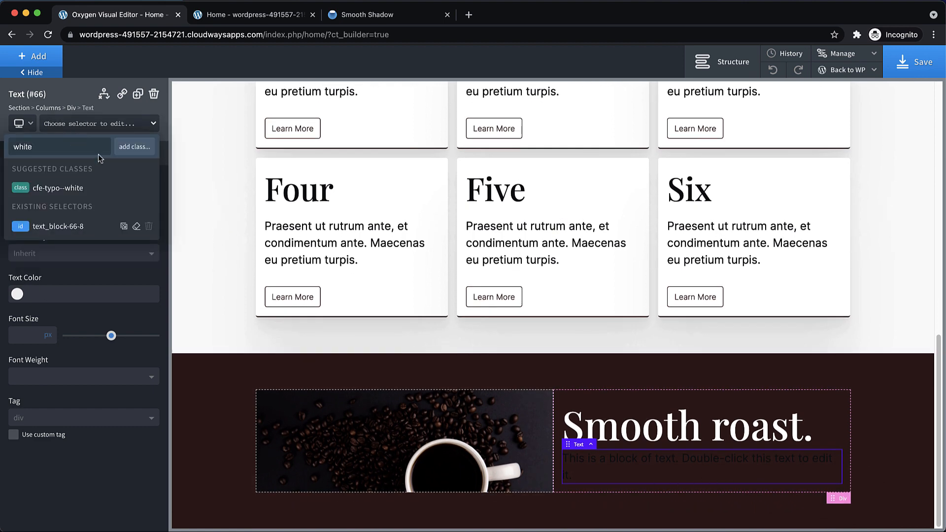
click(82, 187)
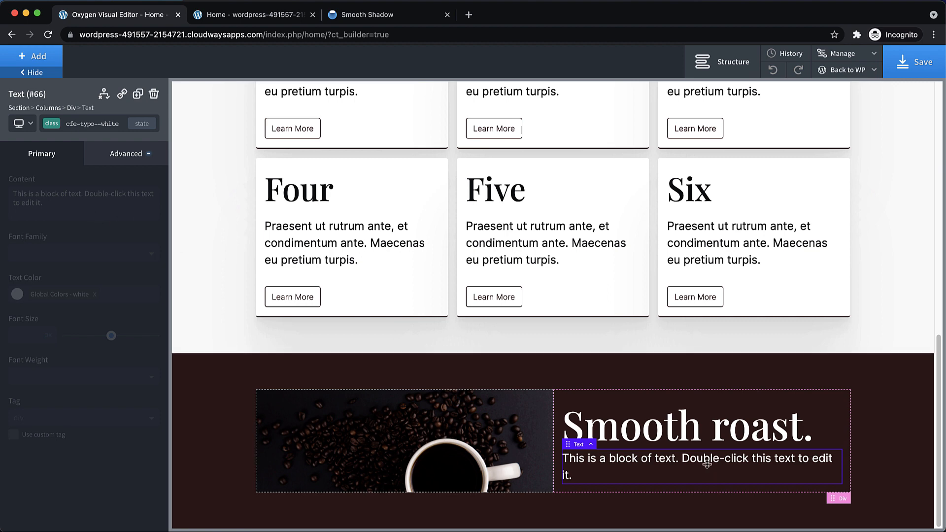
Add the cfe-bottom-small spacing class to the "Smooth roast." heading.
click(703, 428)
click(87, 123)
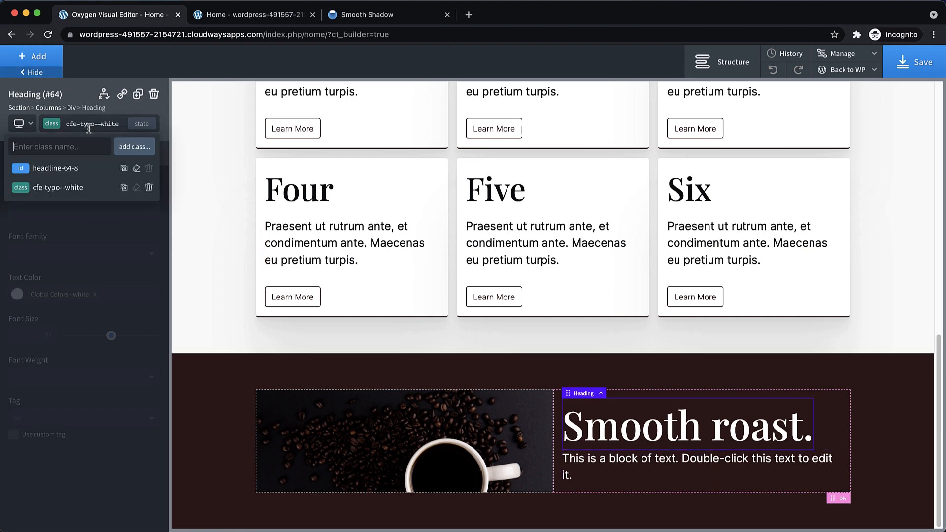
text(bottom)
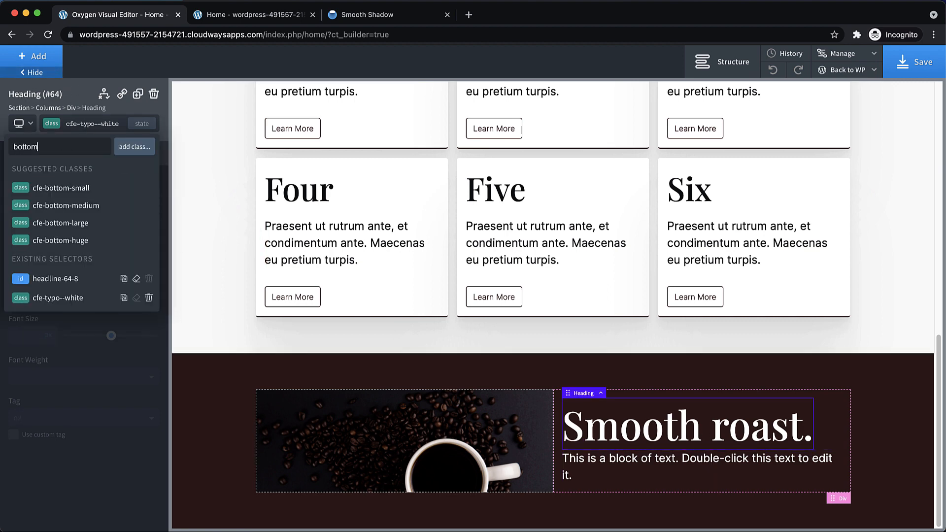
click(82, 193)
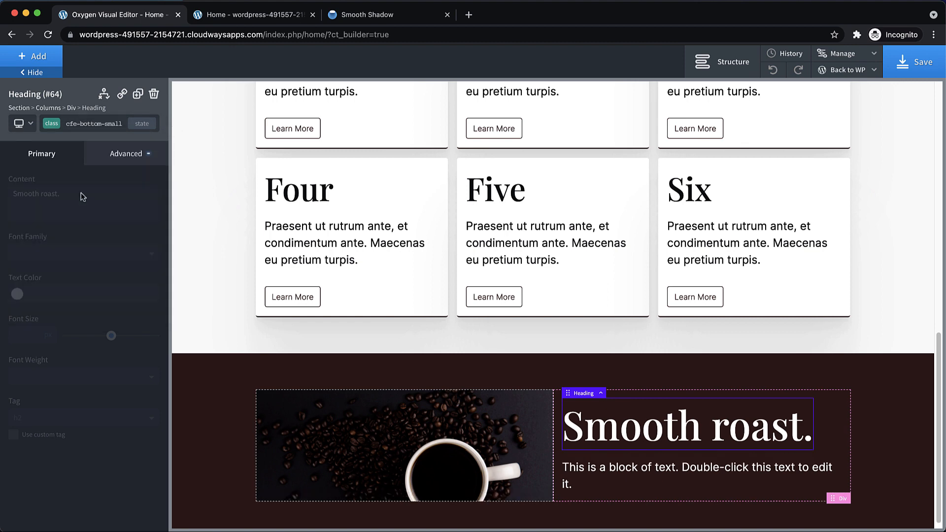
Replace the text block's placeholder with a long lorem ipsum paragraph starting "Praesent ut rutrum ante, et condimentum ante" using the lipsum text shortcut.
click(674, 466)
double_click(674, 467)
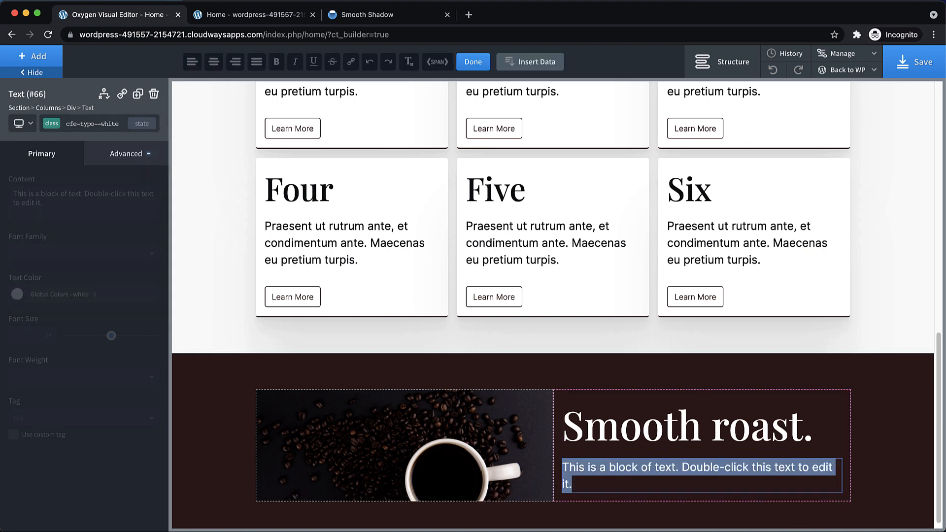
text(lipsum)
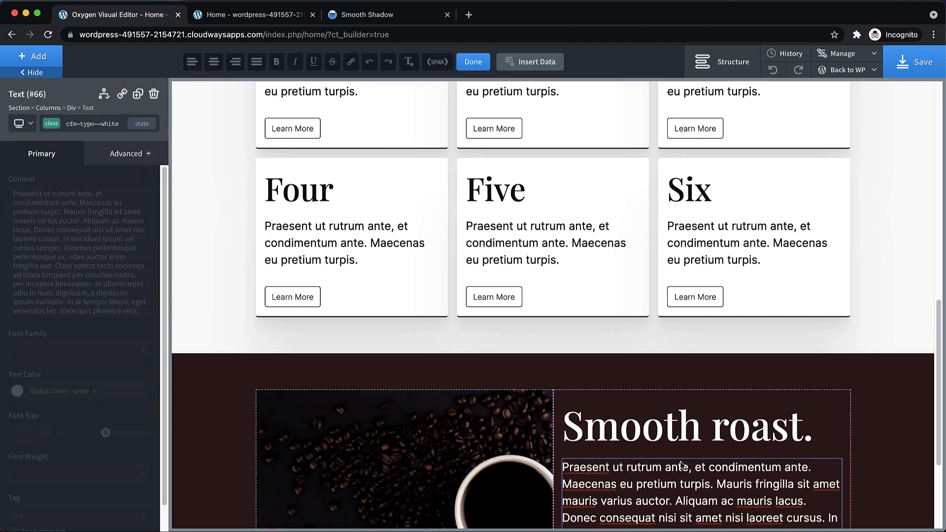
scroll(681, 466, down, 5)
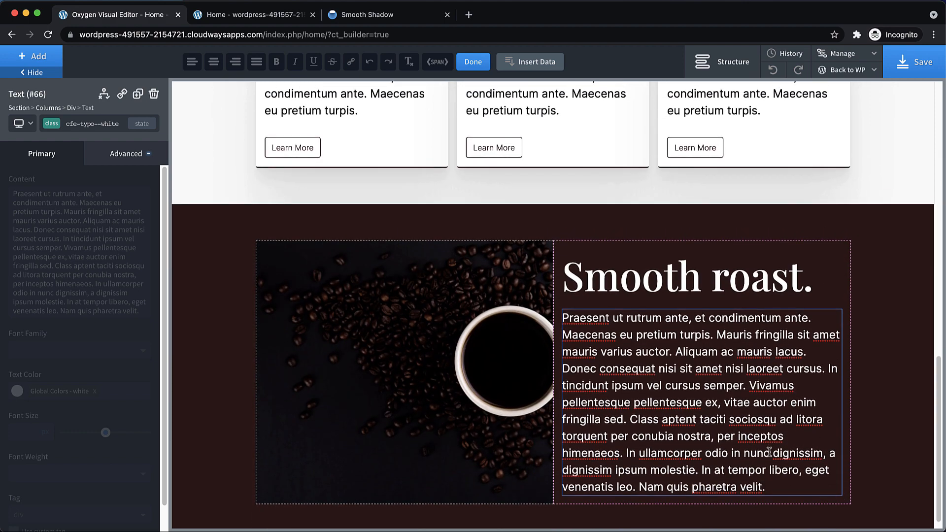
Try the global black and greyish colors as the second column's background, settling on the global "primarydark" color.
click(846, 272)
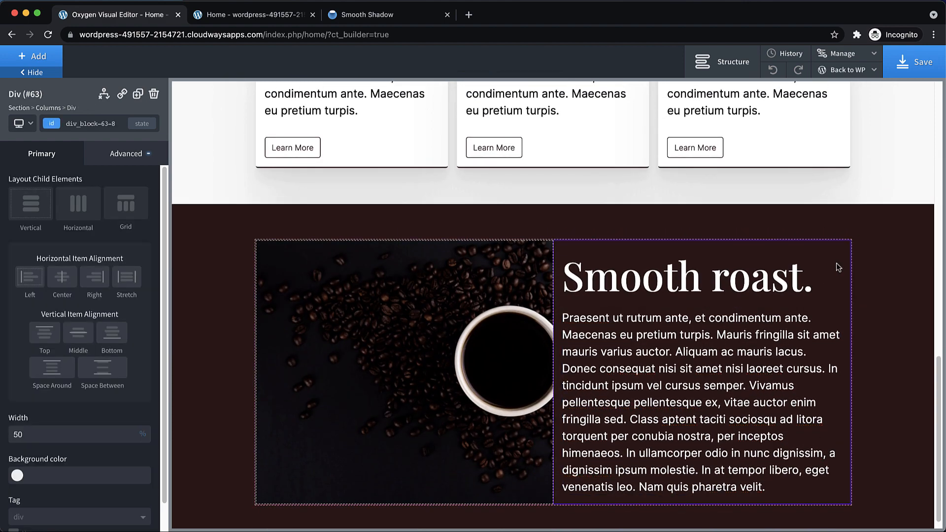
click(131, 157)
click(91, 187)
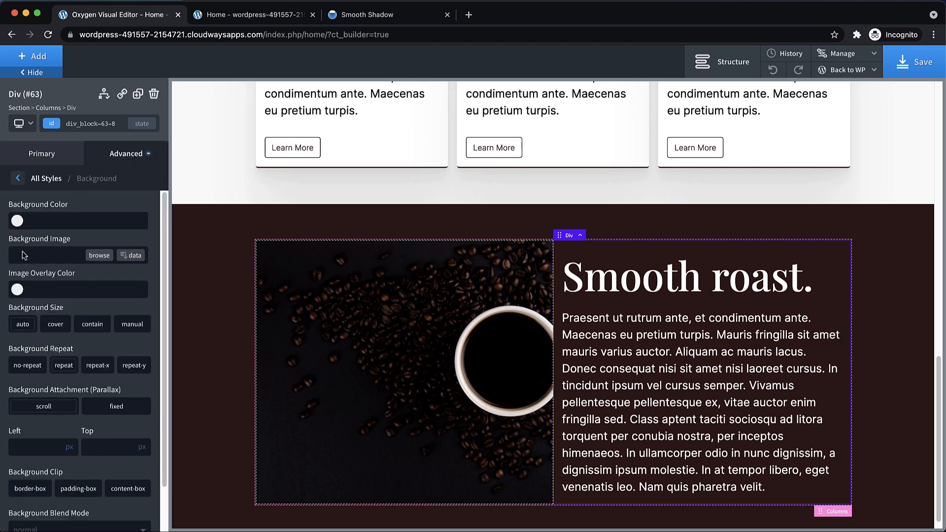
click(17, 220)
click(23, 365)
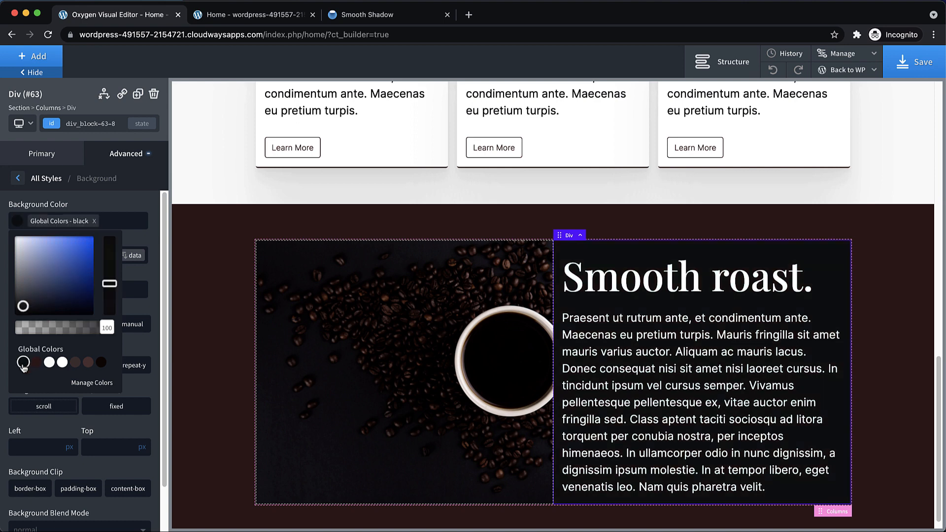
click(75, 363)
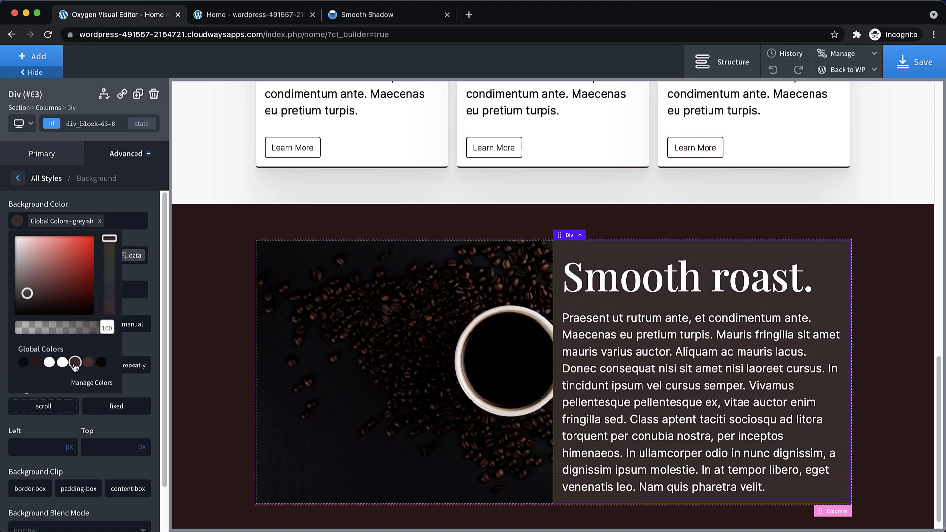
click(101, 363)
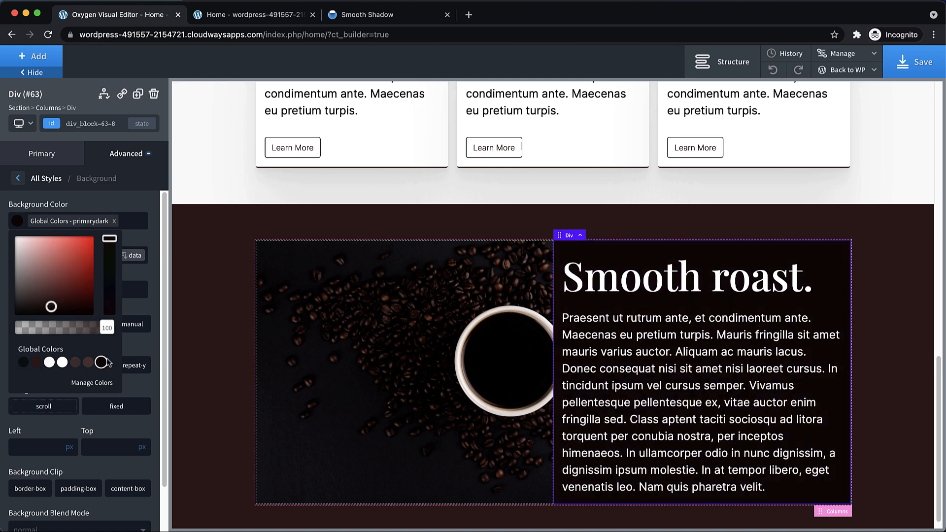
Set the border radius of the Columns element around the coffee image and "Smooth roast." text to 4 px.
click(705, 271)
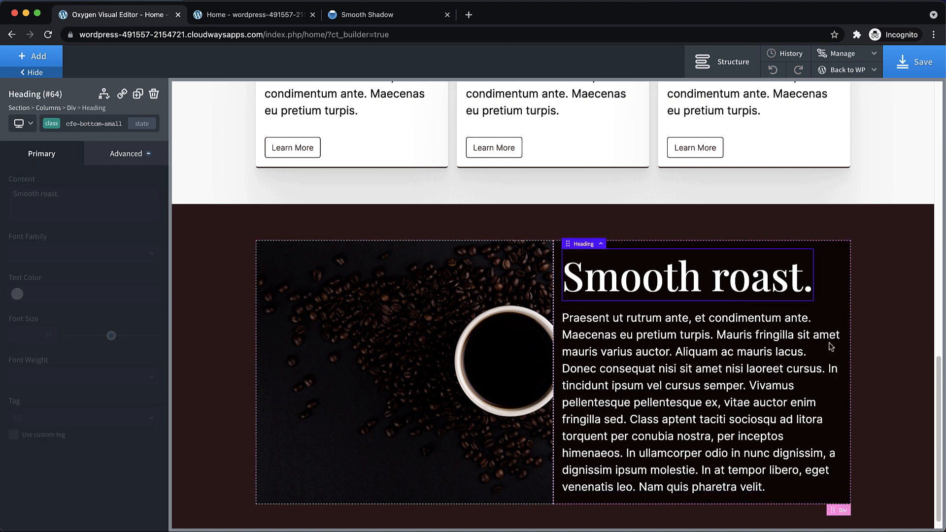
click(846, 291)
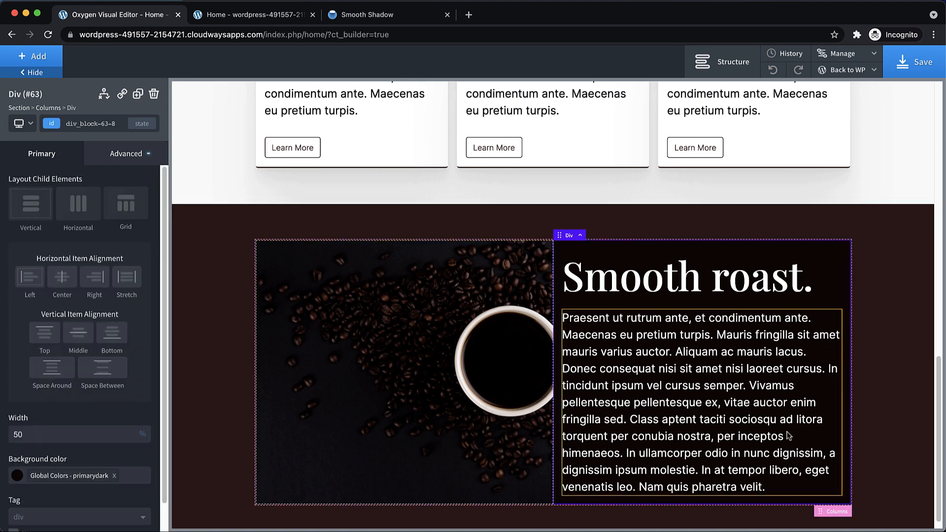
click(838, 512)
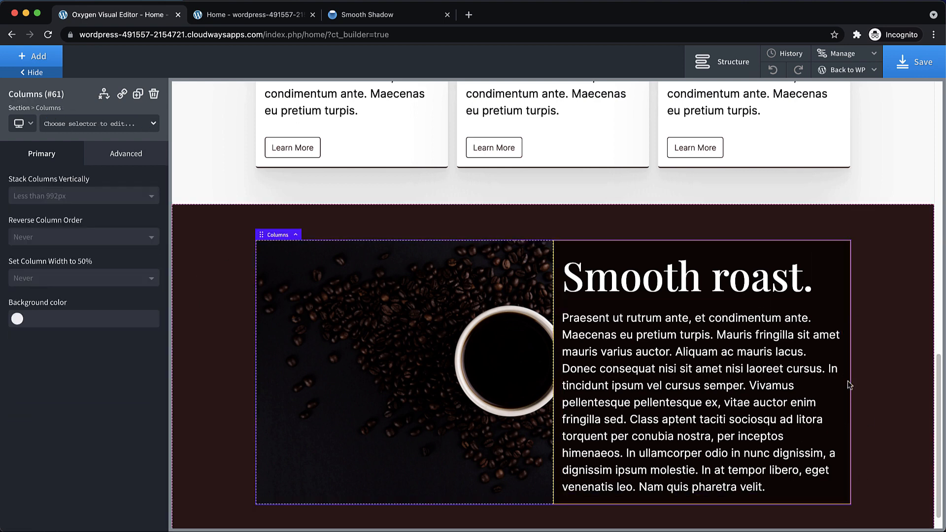
click(115, 163)
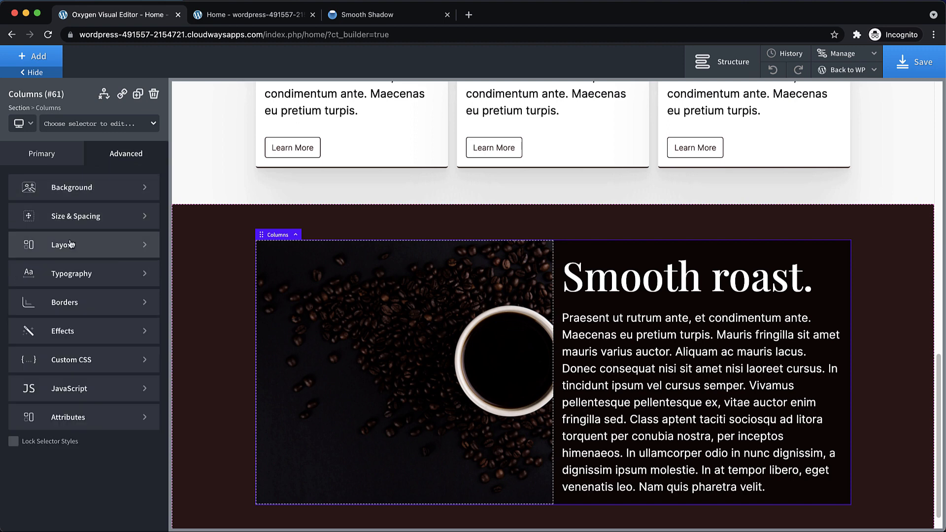
click(79, 302)
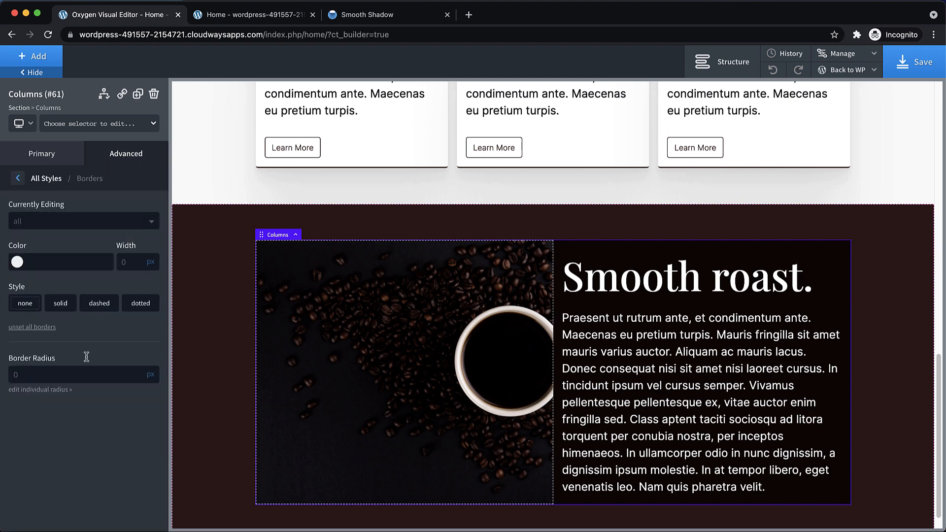
click(30, 378)
text(4)
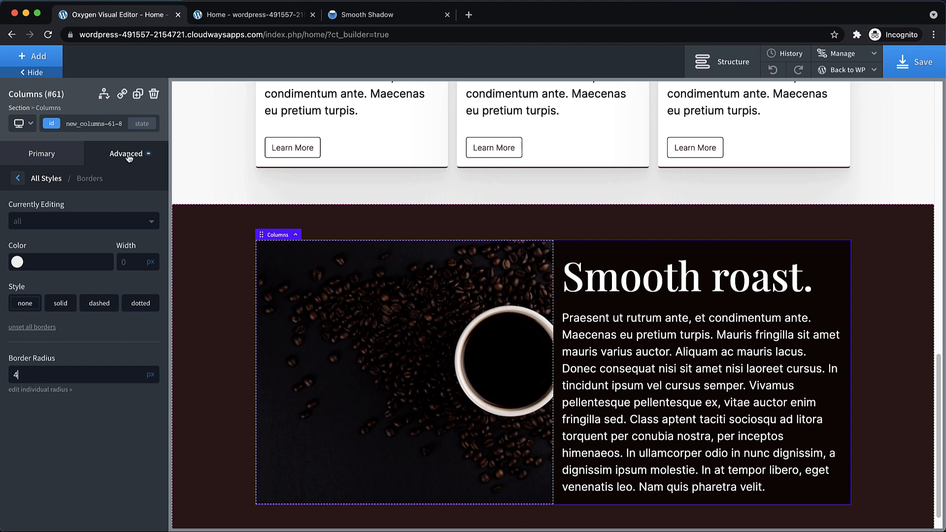
Set the overflow of the Columns element to hidden.
click(126, 157)
click(76, 249)
scroll(126, 352, down, 2)
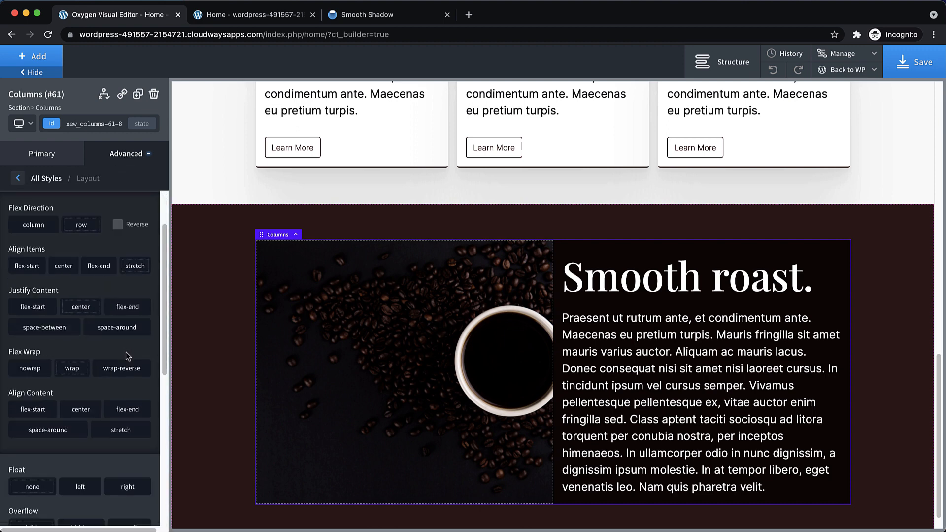
scroll(126, 352, down, 5)
scroll(113, 414, up, 2)
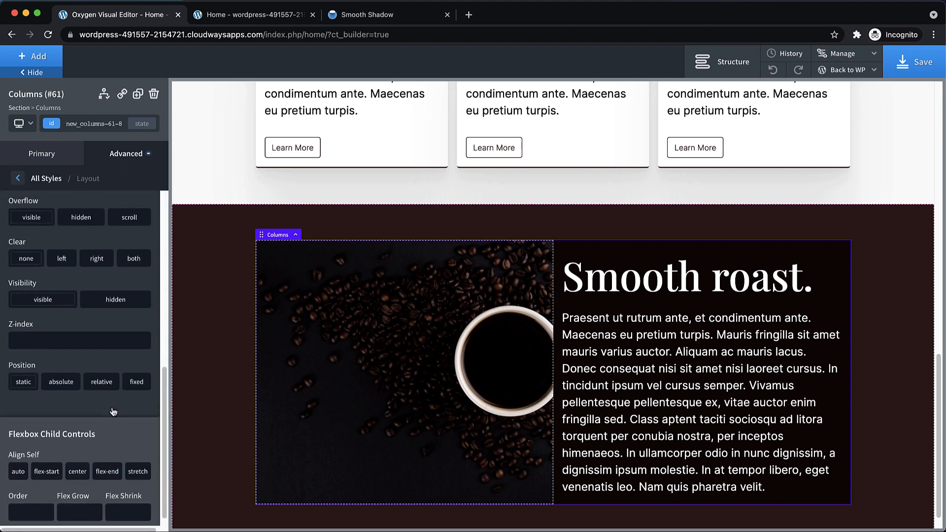
click(87, 294)
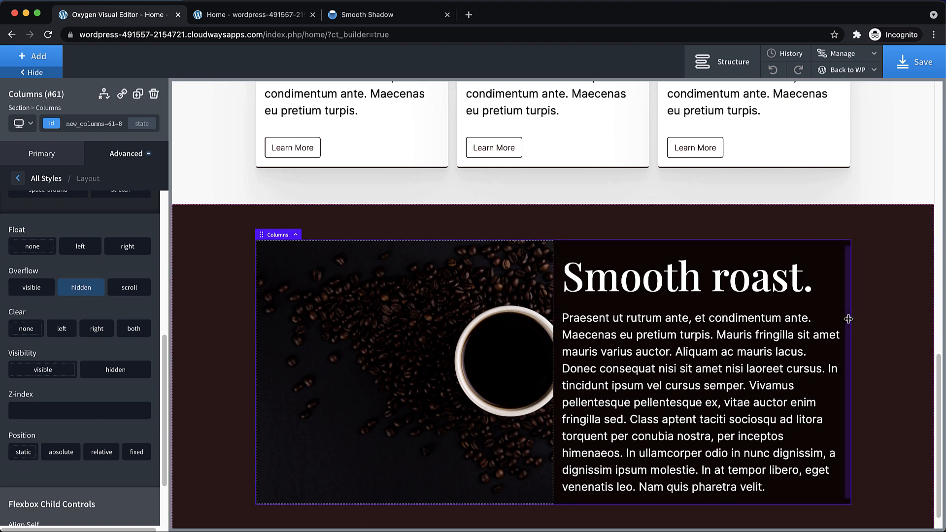
Give the column holding the "Smooth roast." heading and text a left padding of 32 px.
scroll(724, 315, down, 1)
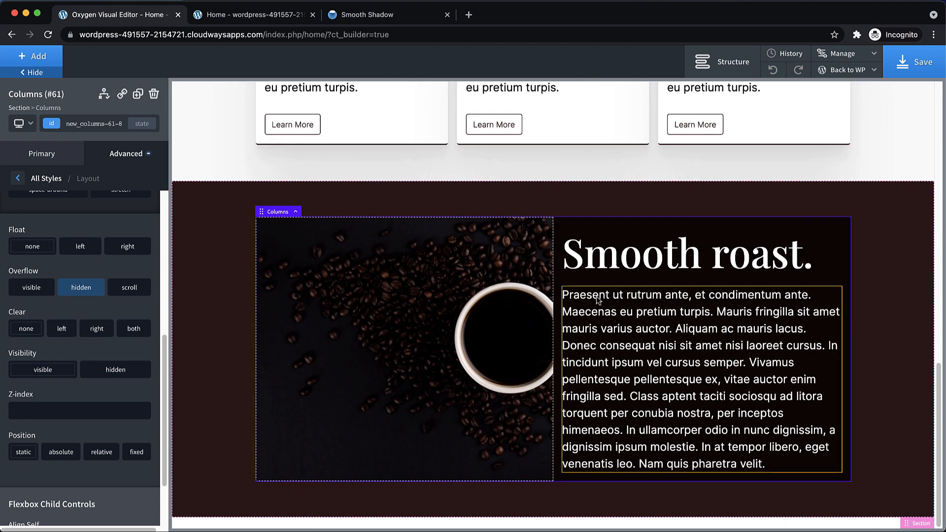
click(562, 240)
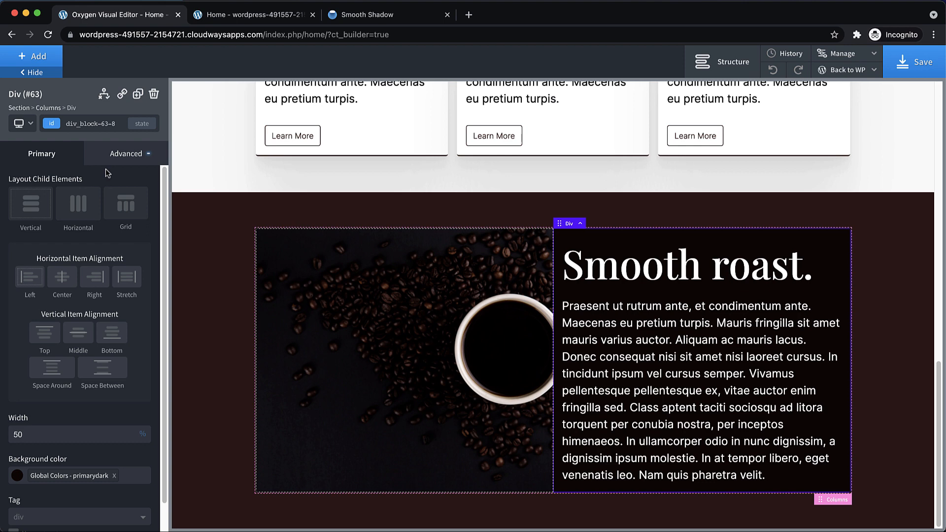
click(120, 163)
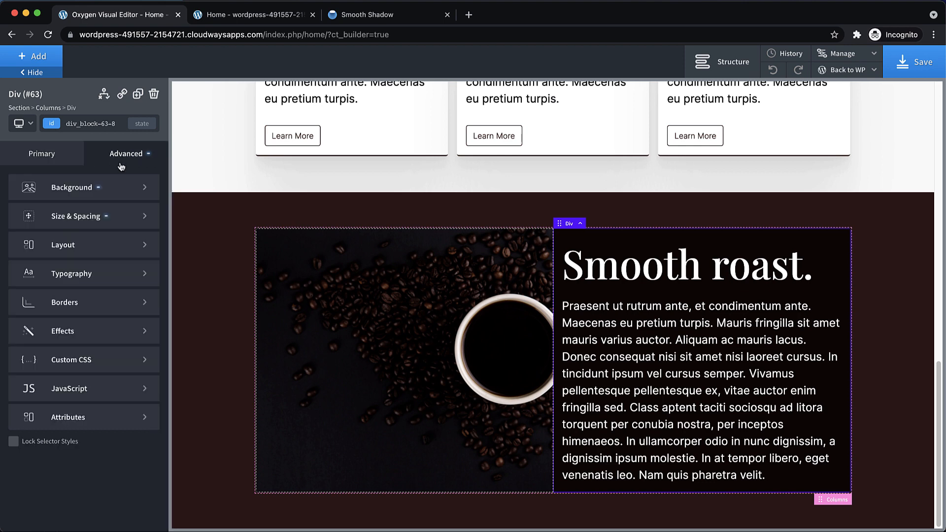
click(77, 217)
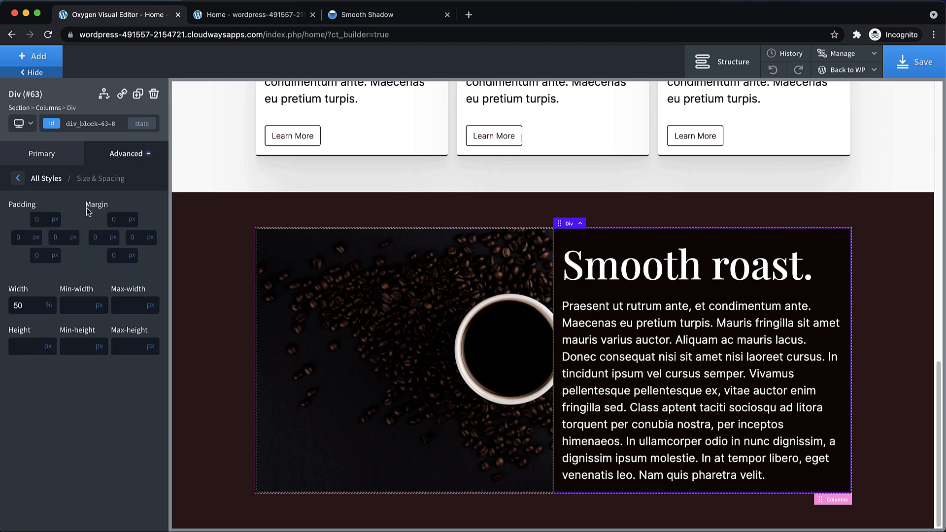
click(21, 238)
text(32)
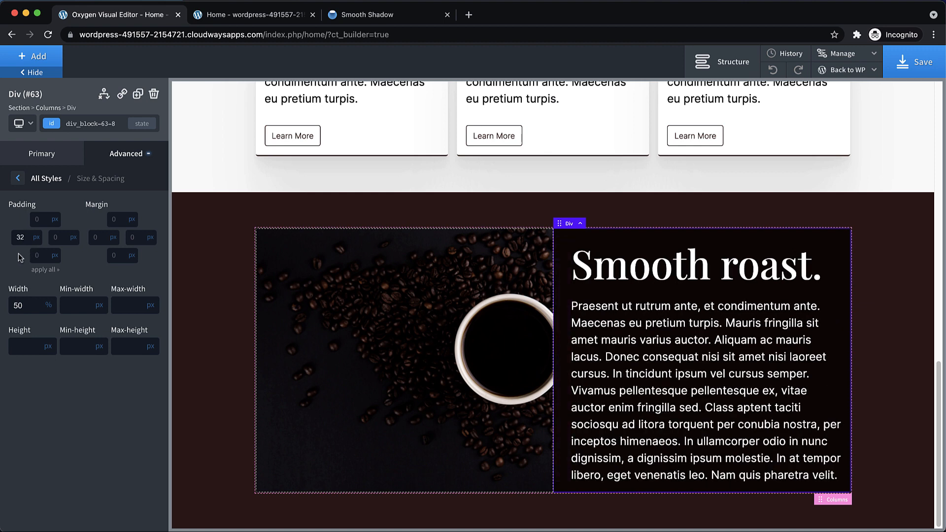
double_click(25, 238)
text(32)
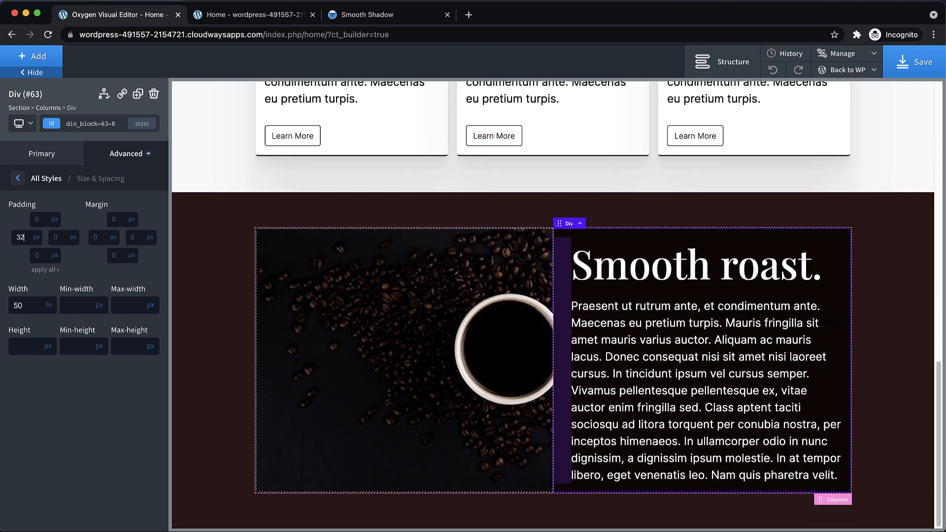
click(683, 359)
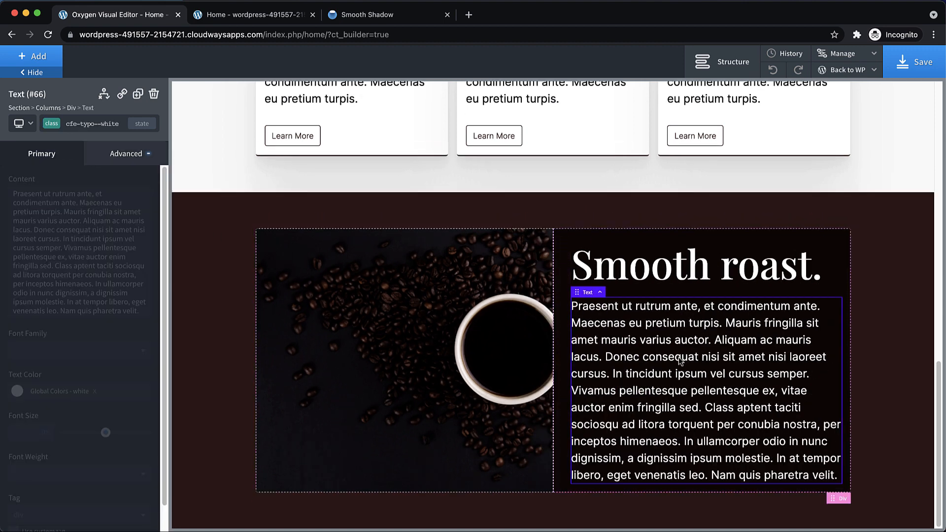
click(841, 257)
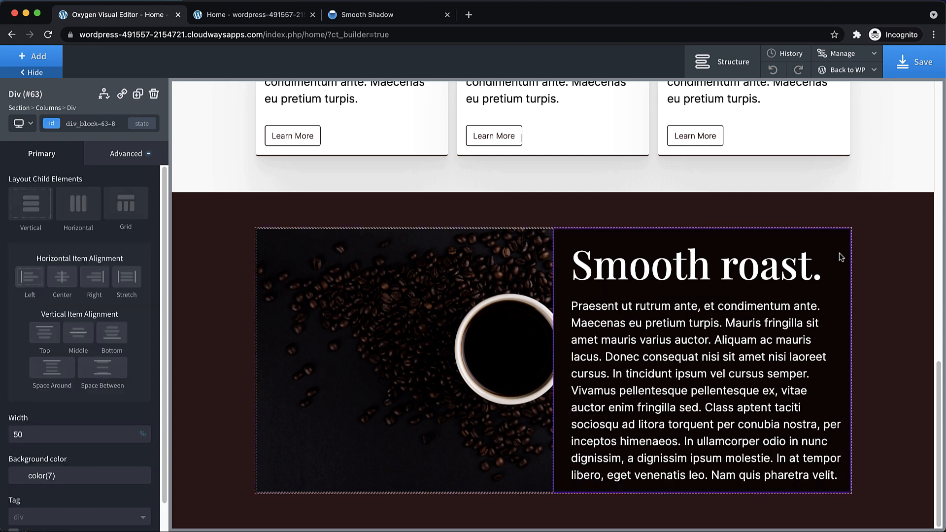
Duplicate the whole Columns element twice so the section holds three image-and-text rows.
click(842, 500)
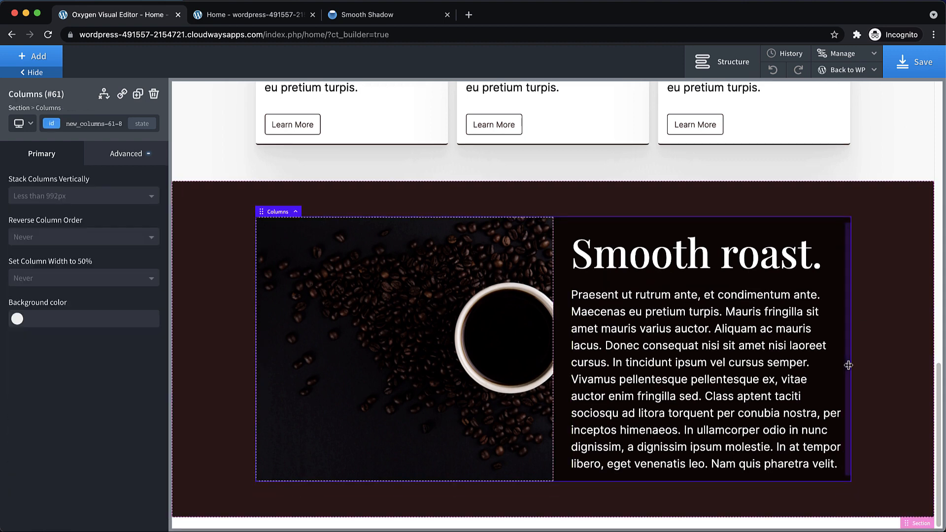
click(138, 95)
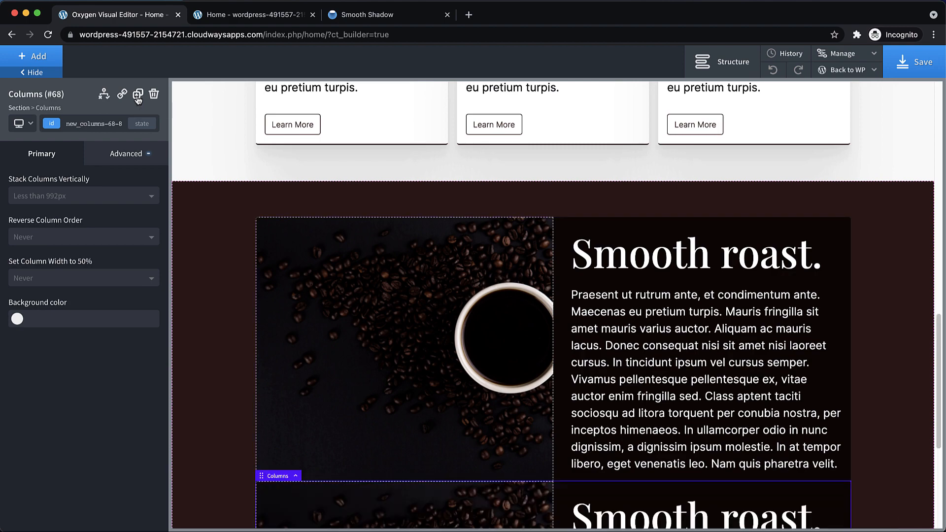
click(138, 96)
Reorder the middle row's two columns in the structure tree so the text div comes before the image div.
scroll(679, 310, down, 5)
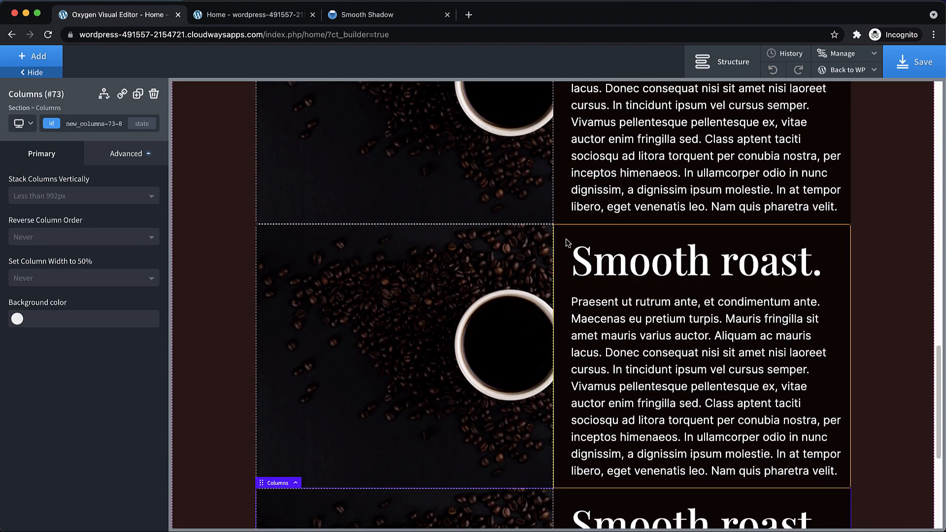
click(567, 242)
click(709, 61)
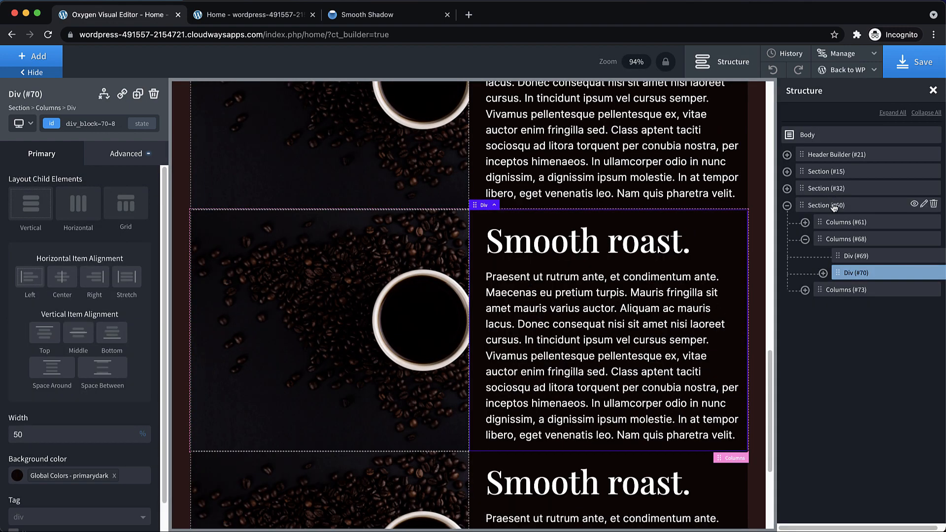
drag(838, 273, 839, 256)
Add the cfe-bottom-large spacing class to the first Columns row.
scroll(526, 291, up, 4)
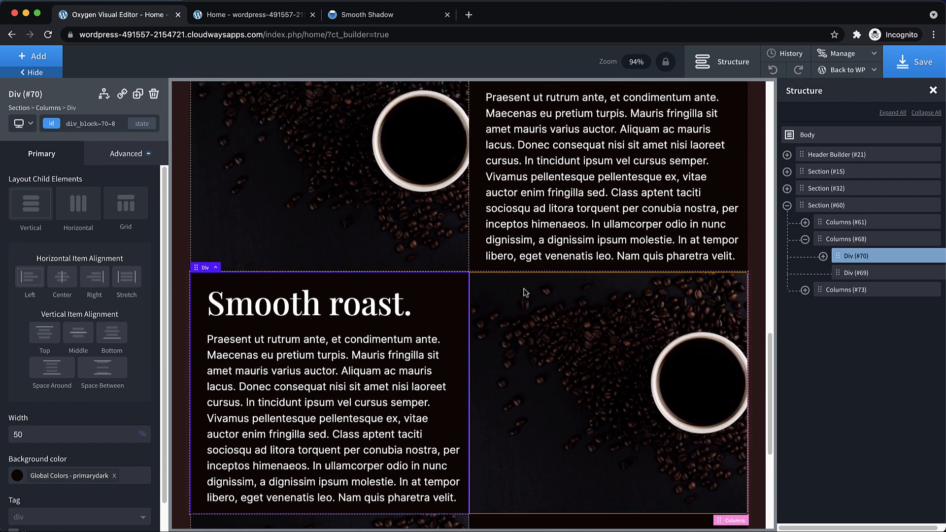
click(743, 344)
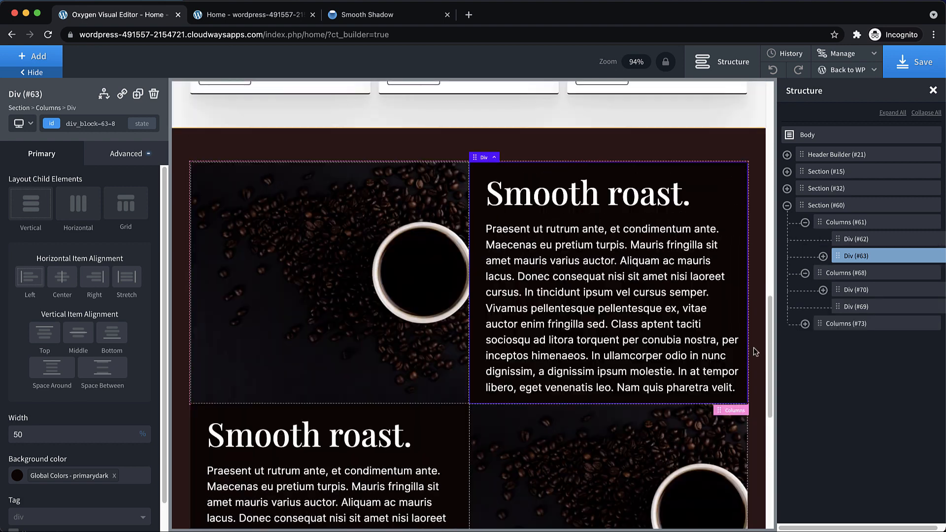
click(860, 222)
click(100, 120)
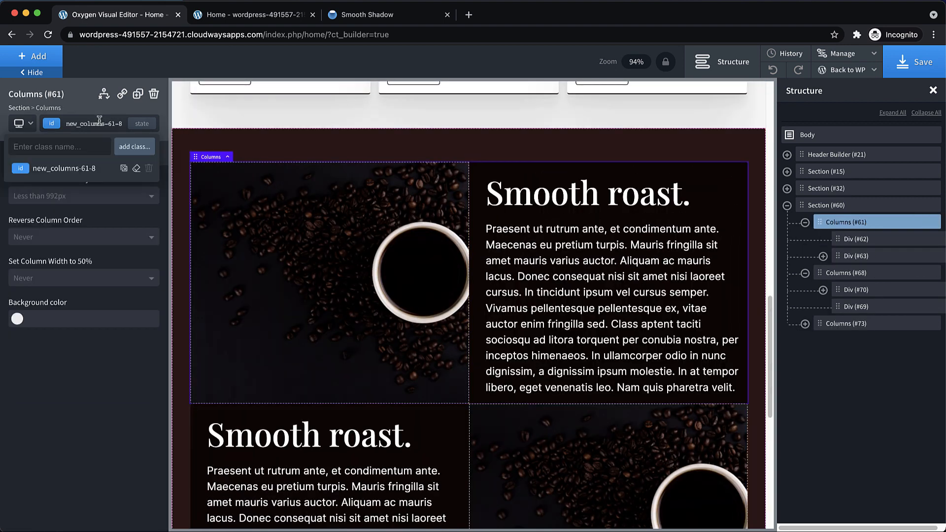
text(bottom)
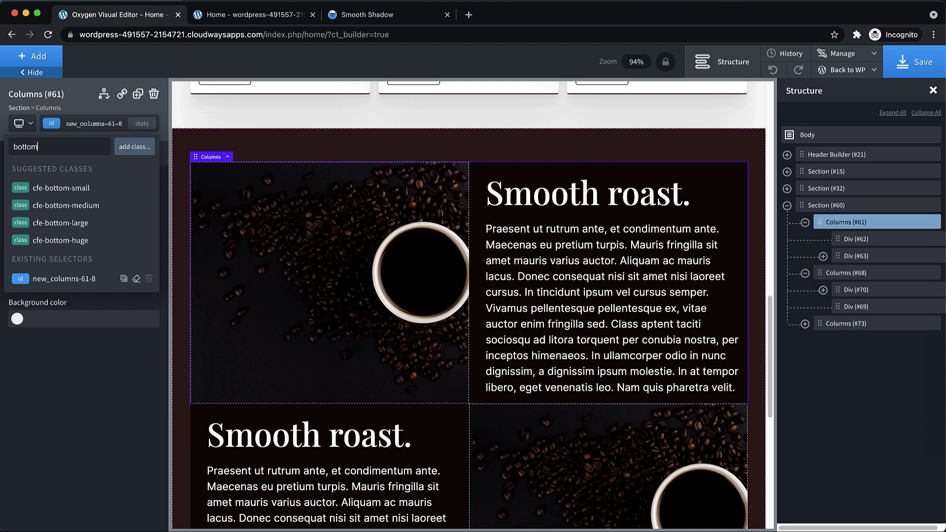
click(82, 220)
Add the cfe-bottom-large spacing class to the second Columns row.
scroll(590, 289, down, 5)
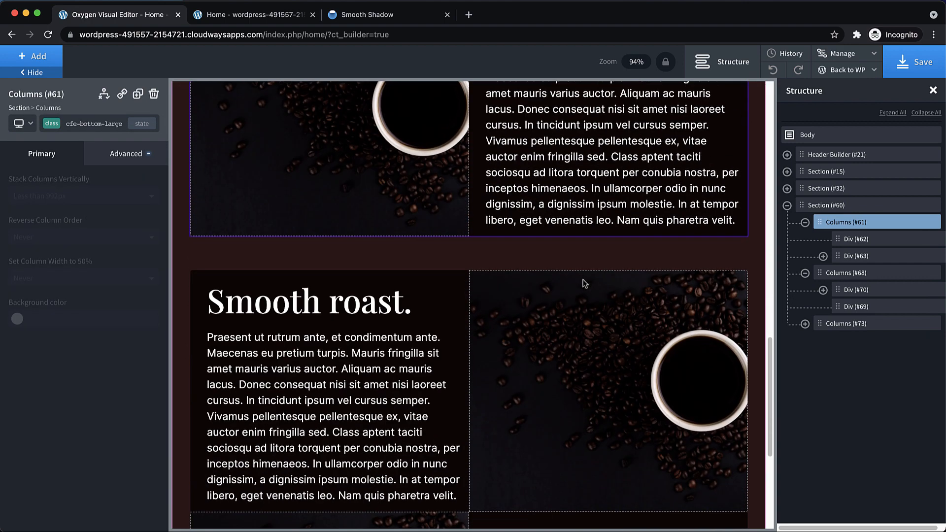
click(445, 216)
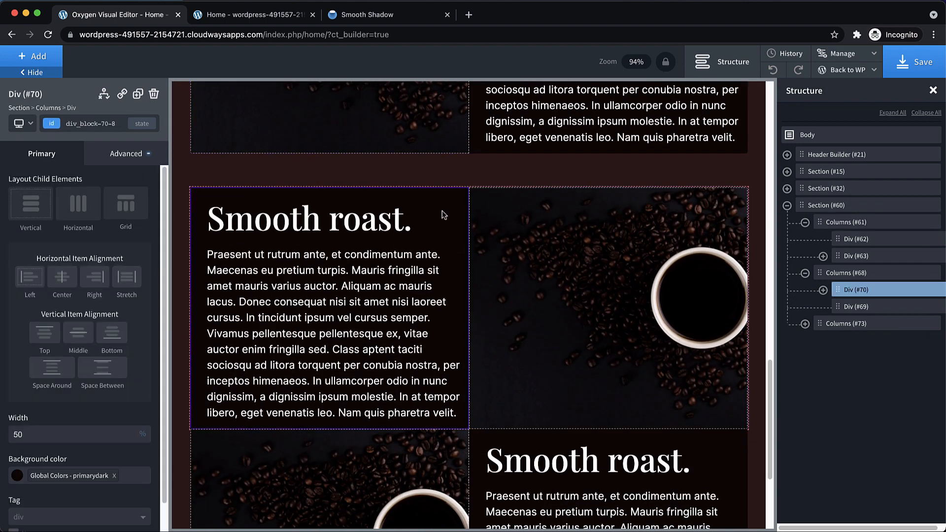
click(49, 108)
click(73, 125)
text(bottom)
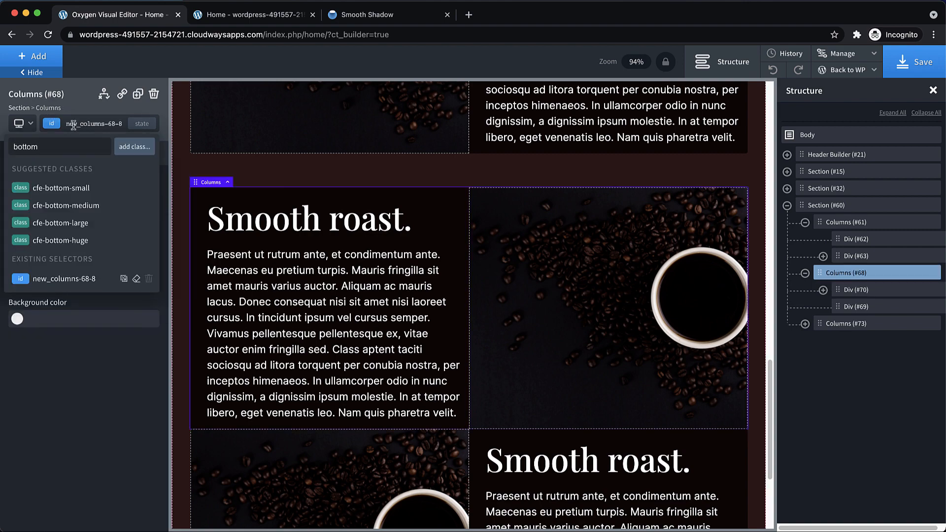
click(87, 222)
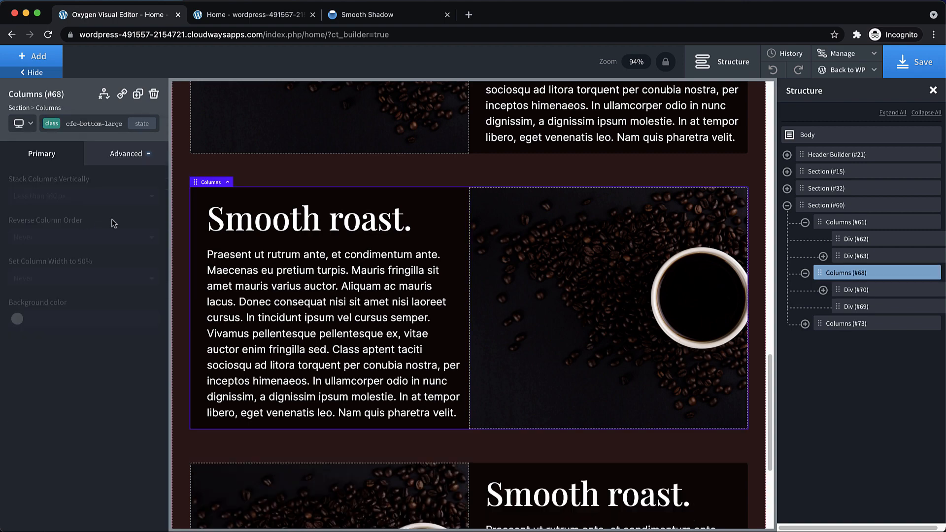
Replace the middle row's background image with the latte-pouring photo from the media library.
scroll(697, 295, down, 4)
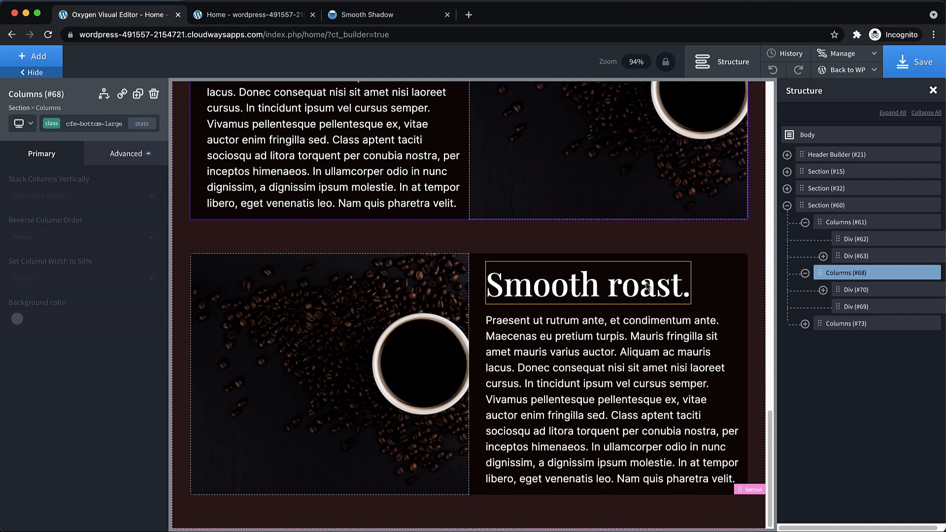
scroll(647, 286, up, 5)
click(581, 345)
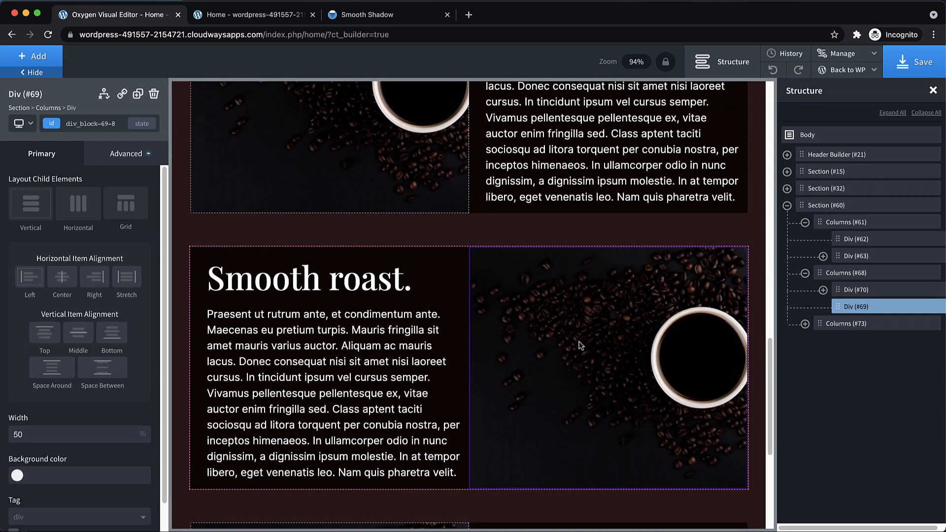
click(120, 157)
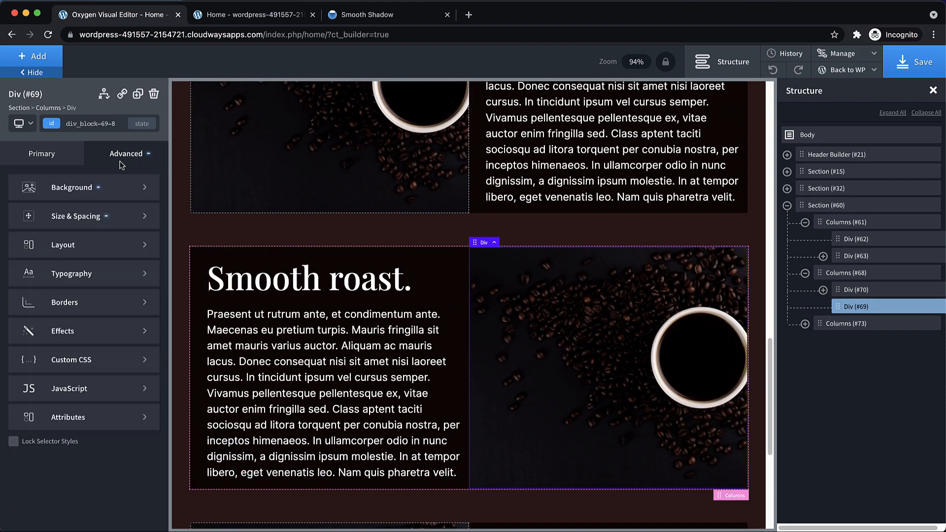
click(107, 195)
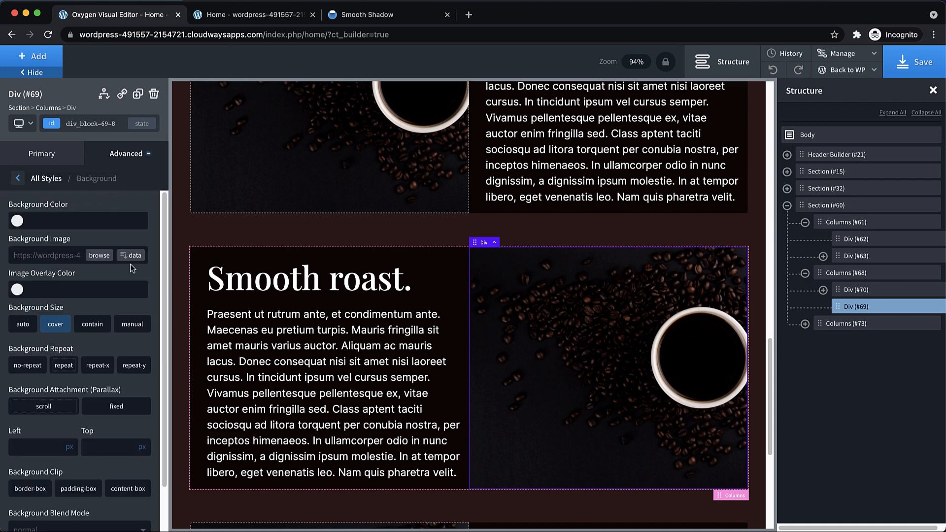
click(99, 256)
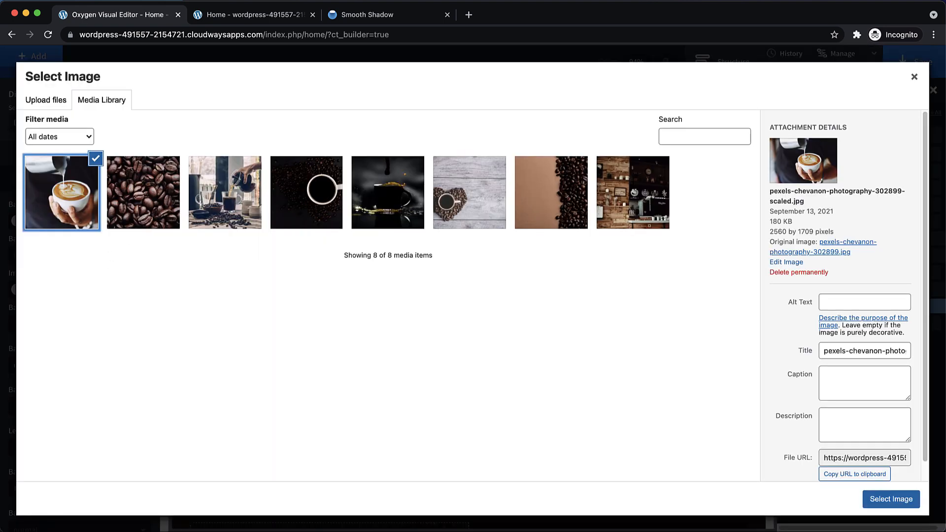
click(879, 500)
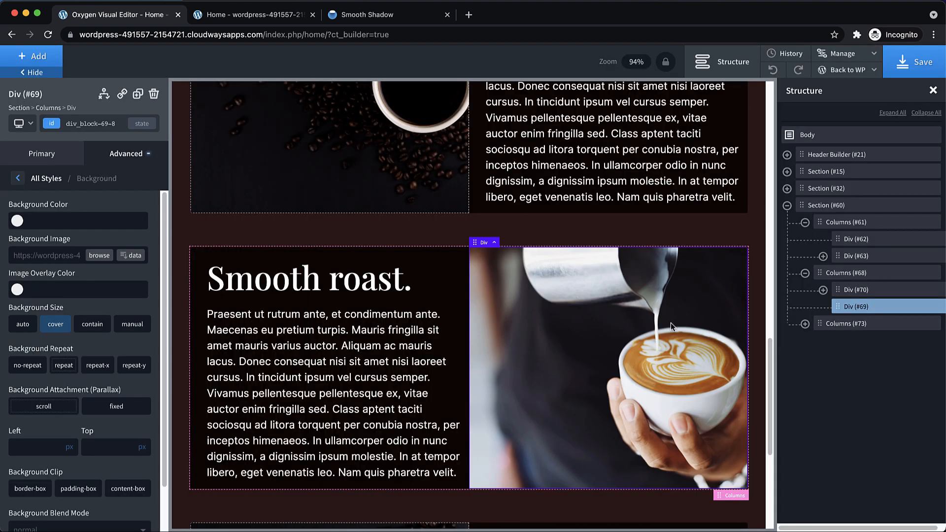
Replace the third row's background image with the wooden coffee shop interior photo from the media library.
scroll(671, 324, down, 5)
click(244, 276)
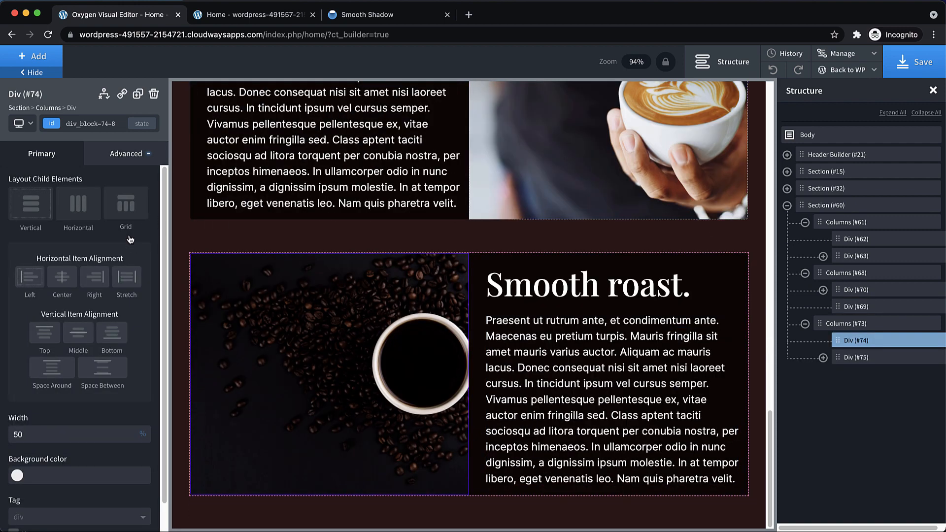
click(126, 153)
click(101, 186)
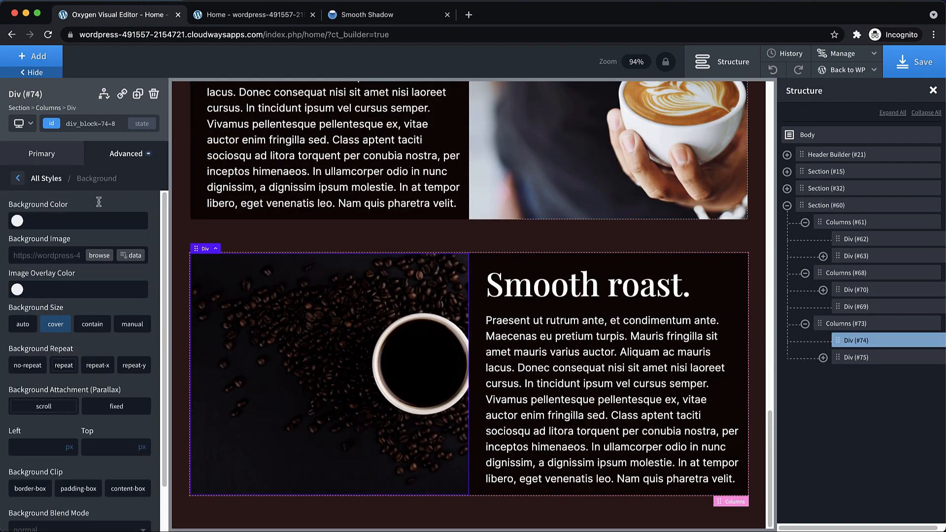
click(99, 255)
click(617, 221)
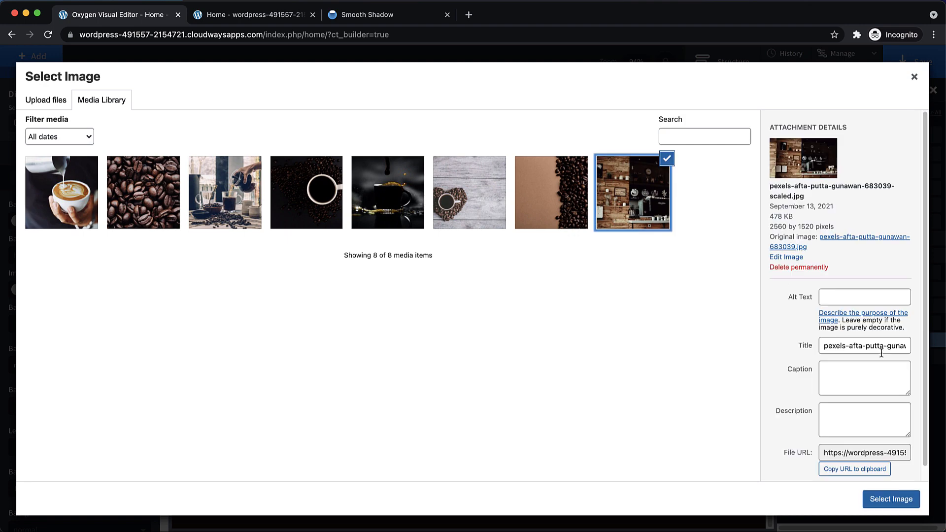
click(891, 498)
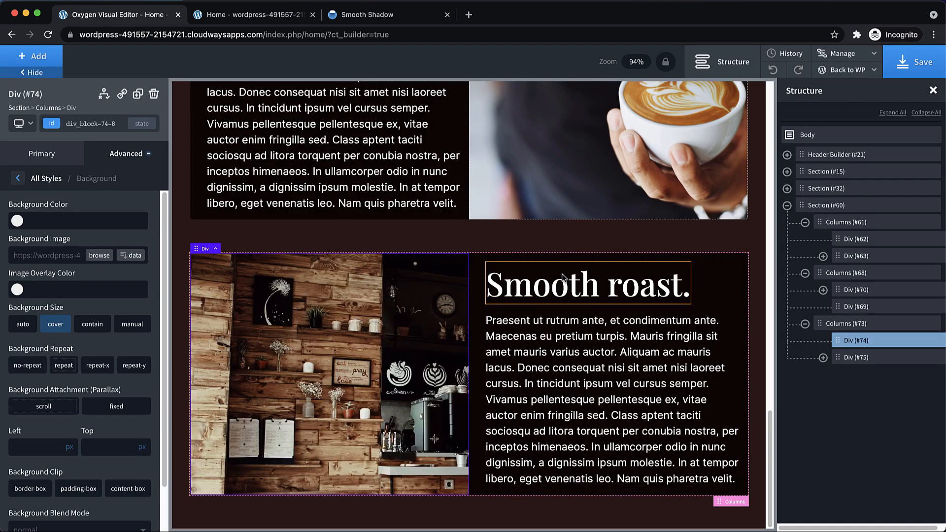
Change the middle row's heading text to "Fancy cream.".
scroll(563, 280, up, 4)
triple_click(341, 218)
text(F)
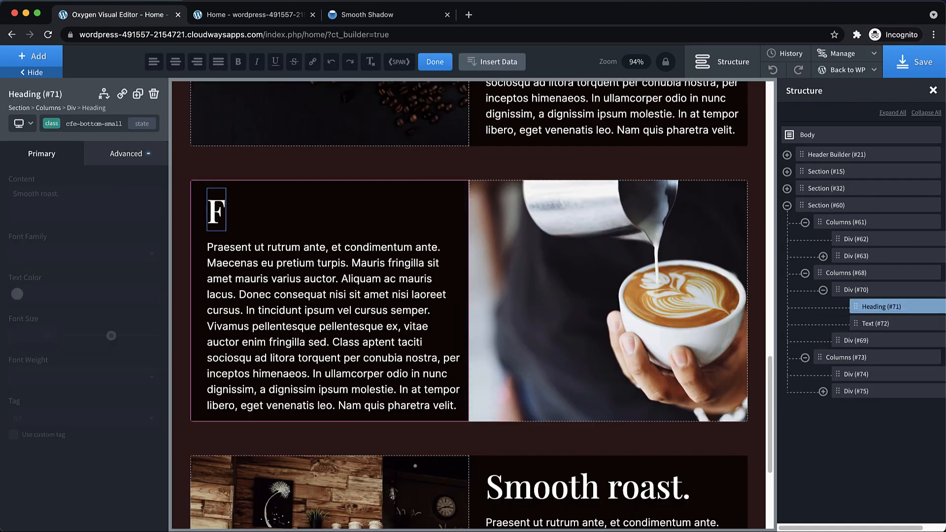
text(ancy cream.)
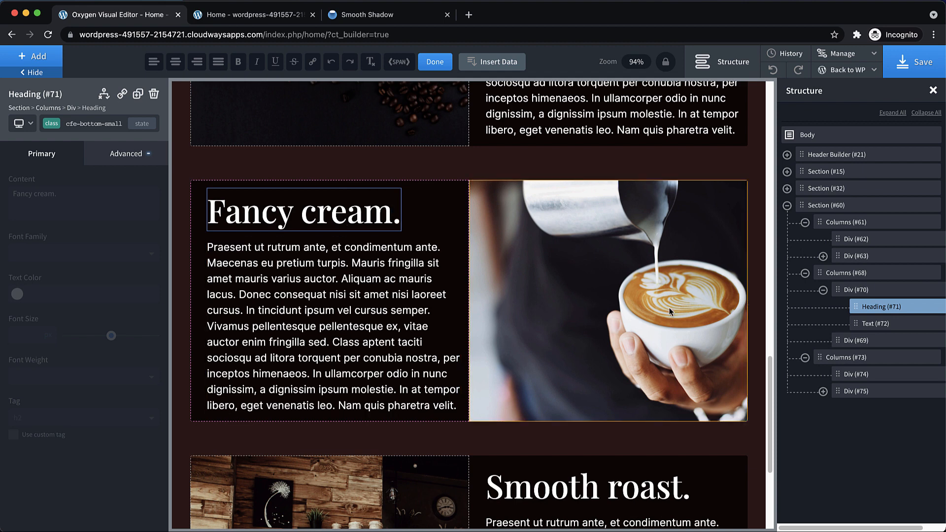
Change the third row's heading text to "Rustic charm." and save the page.
scroll(660, 305, down, 4)
click(655, 302)
triple_click(627, 287)
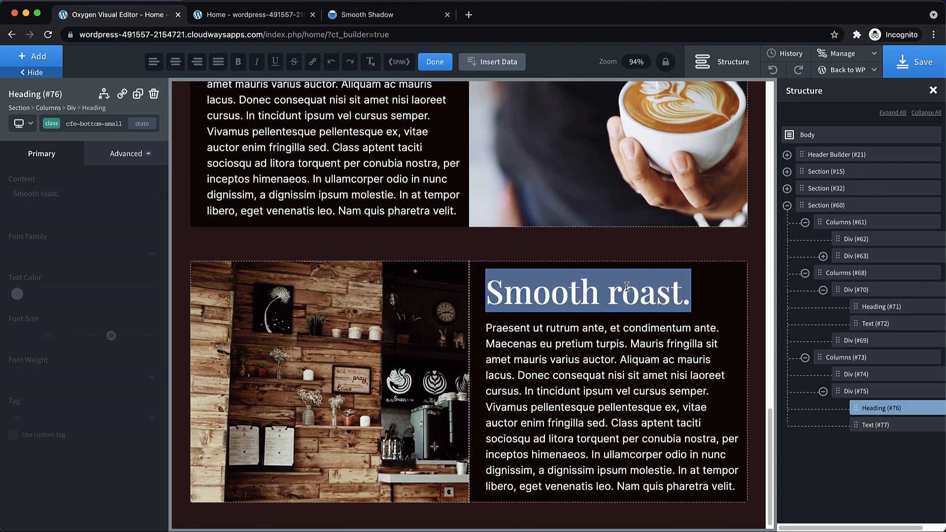
text(Rustic c)
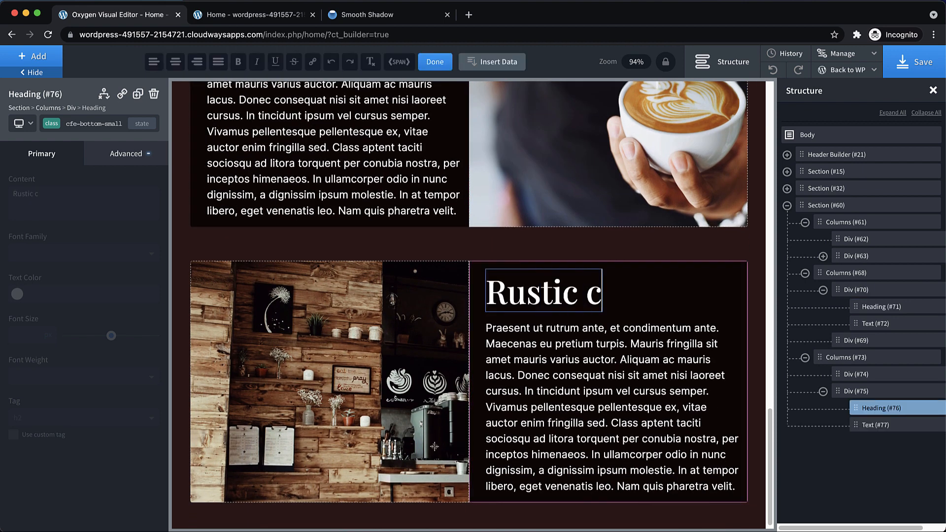
text(harm.)
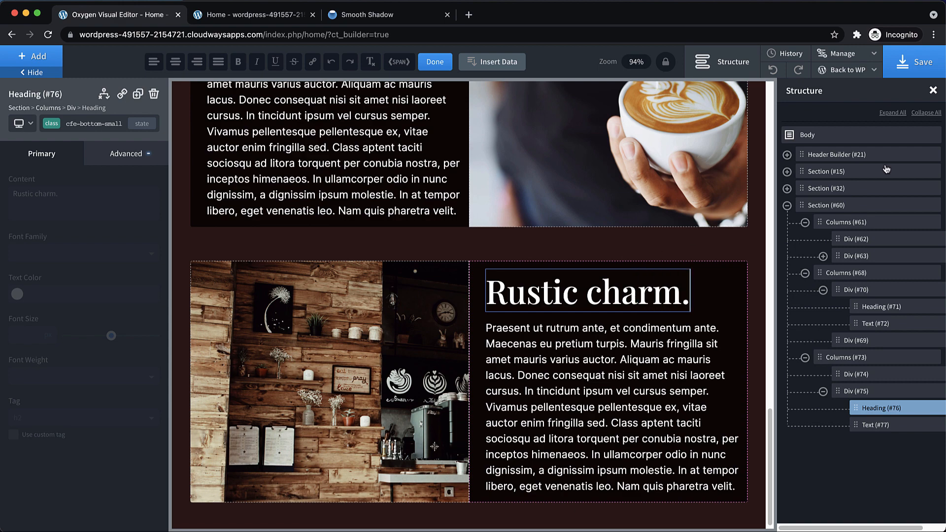
click(919, 64)
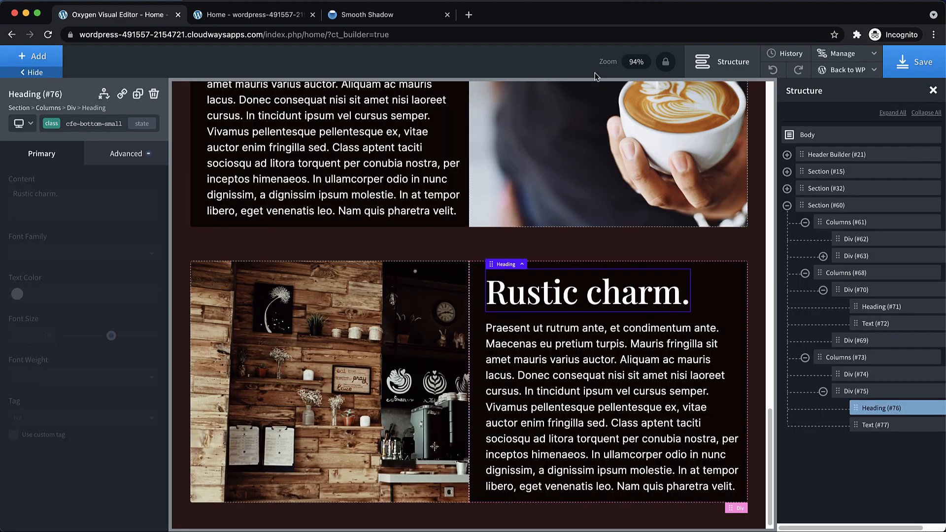
Reload the live Home page and review the card grid and the three alternating column rows at desktop width.
click(295, 20)
key(super+r)
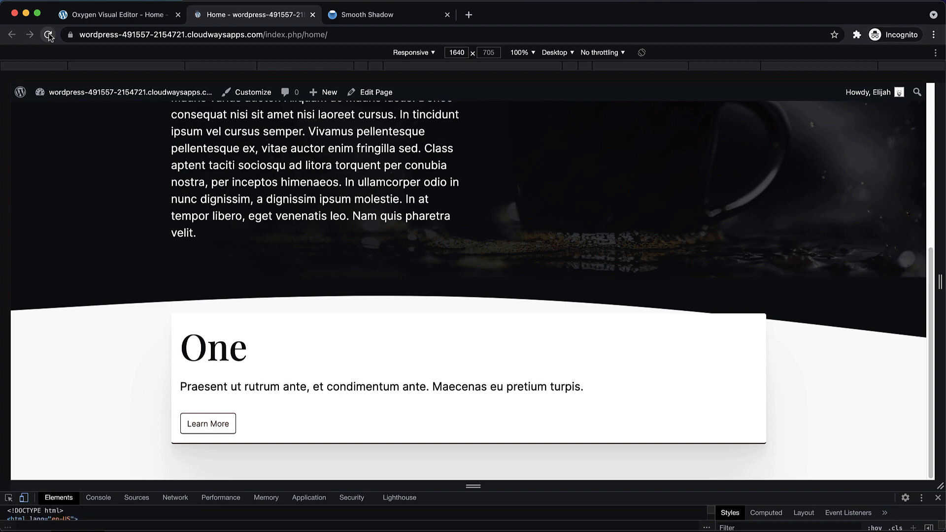
scroll(817, 204, down, 8)
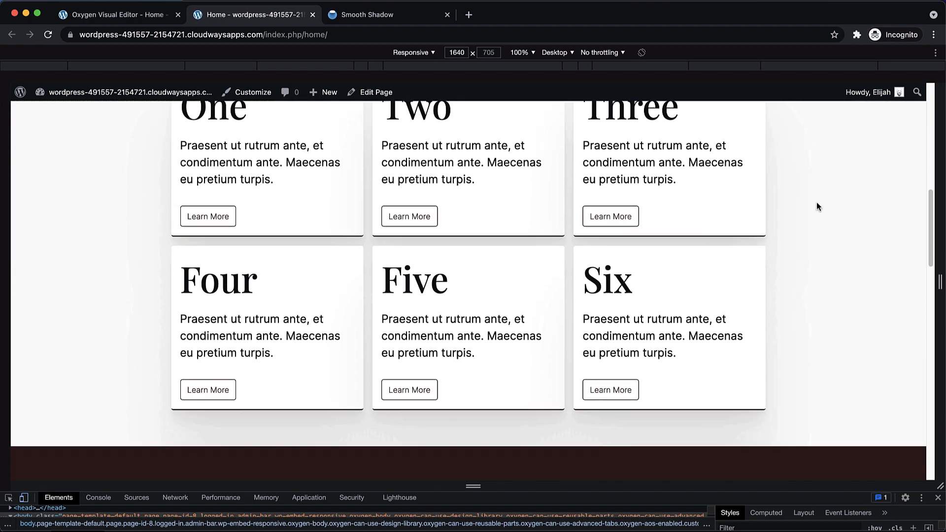
scroll(817, 206, down, 15)
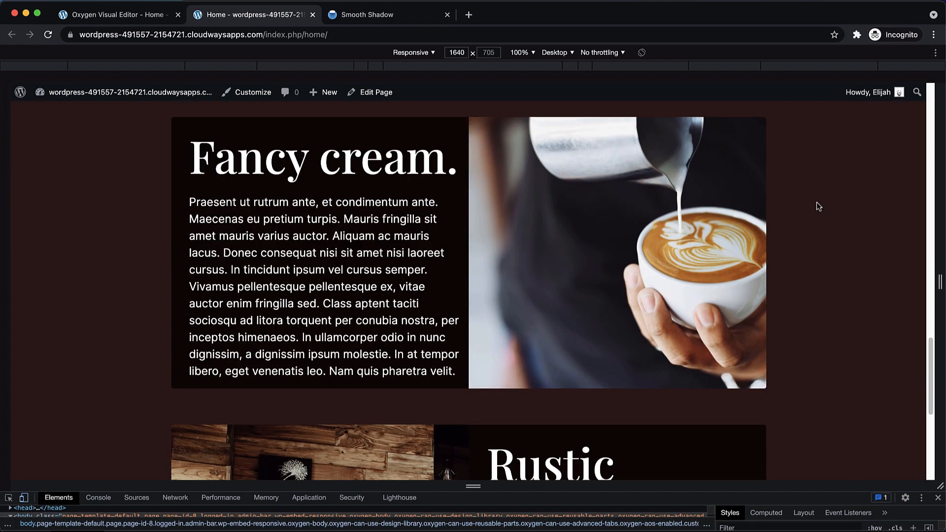
scroll(818, 206, down, 4)
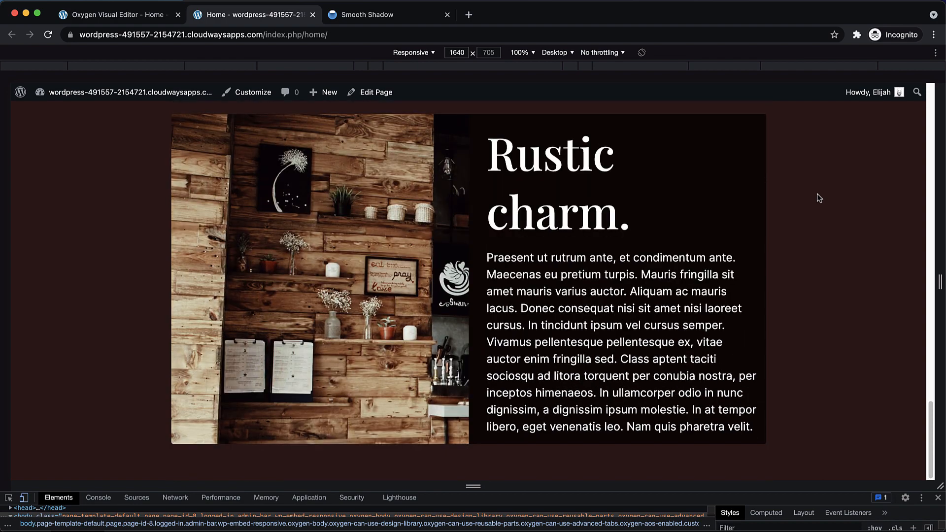
scroll(808, 202, up, 2)
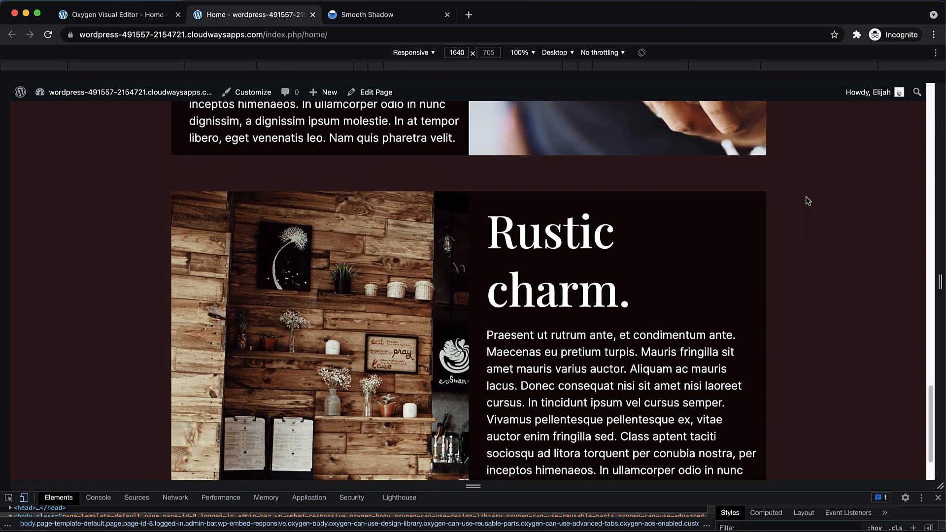
scroll(808, 203, down, 2)
scroll(809, 207, up, 10)
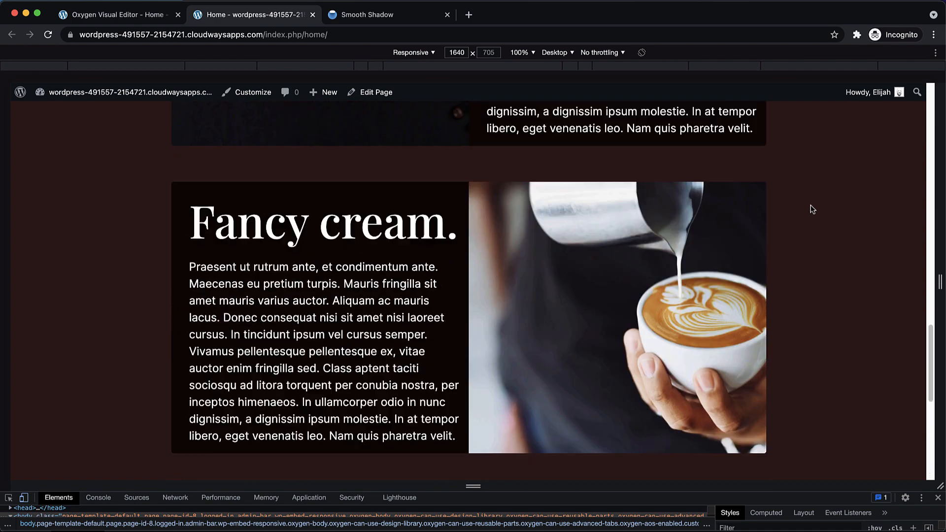
Examine how the column rows stack by resizing the live page's viewport to about 560, 1212 and 470 px wide.
drag(937, 259, 636, 297)
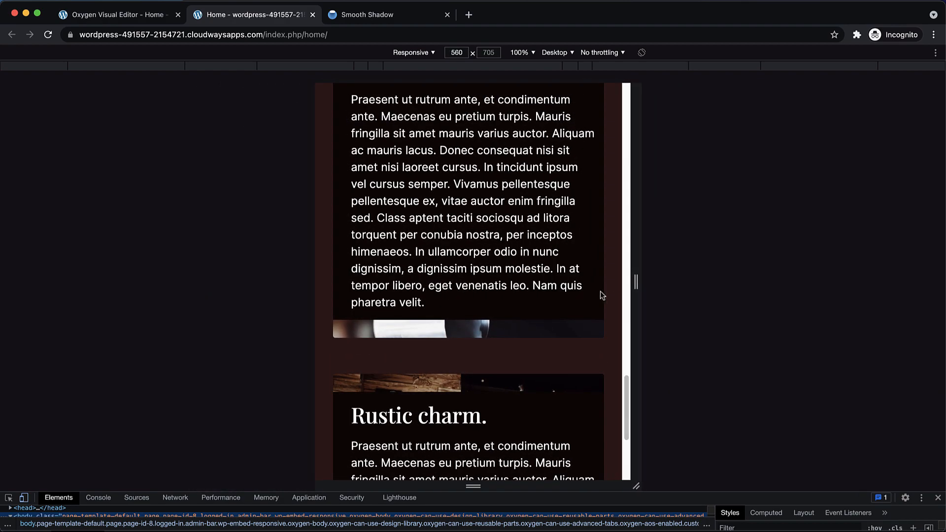
scroll(571, 285, up, 5)
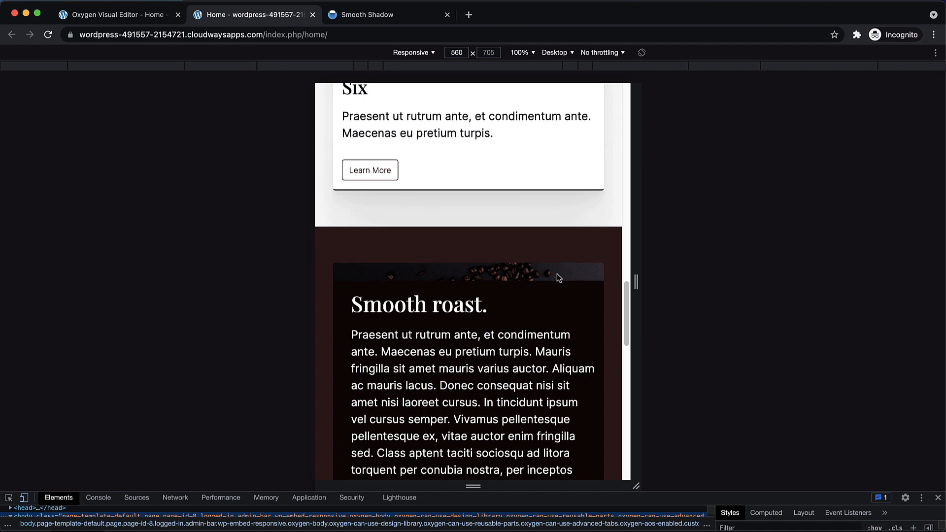
scroll(557, 276, down, 3)
drag(635, 282, 757, 268)
scroll(581, 252, up, 4)
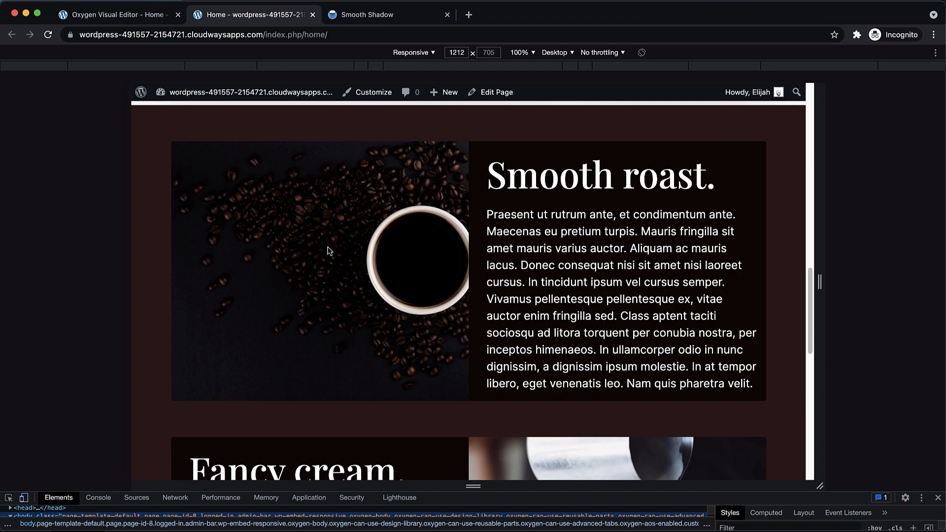
drag(820, 238, 604, 257)
scroll(607, 252, down, 5)
scroll(572, 257, up, 2)
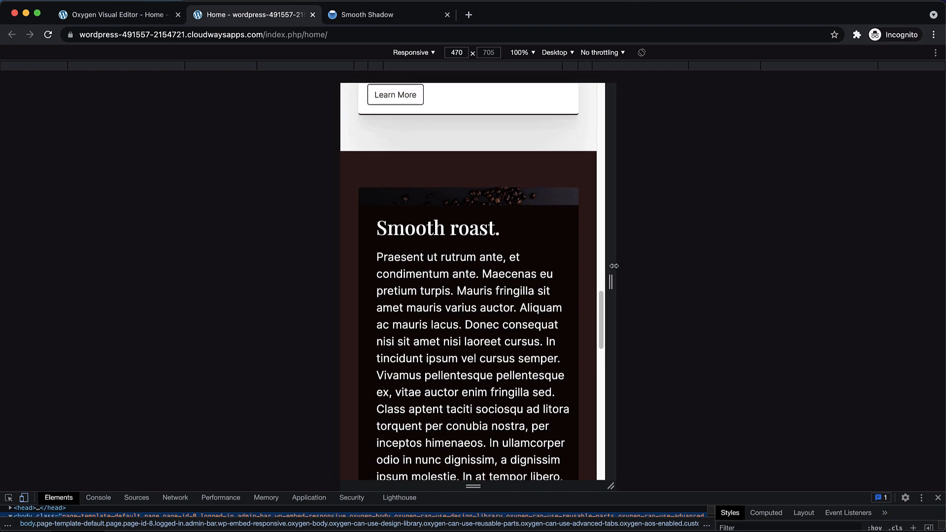
Give the first row's image div a minimum height of 300 px in the Oxygen editor and save the page.
click(132, 16)
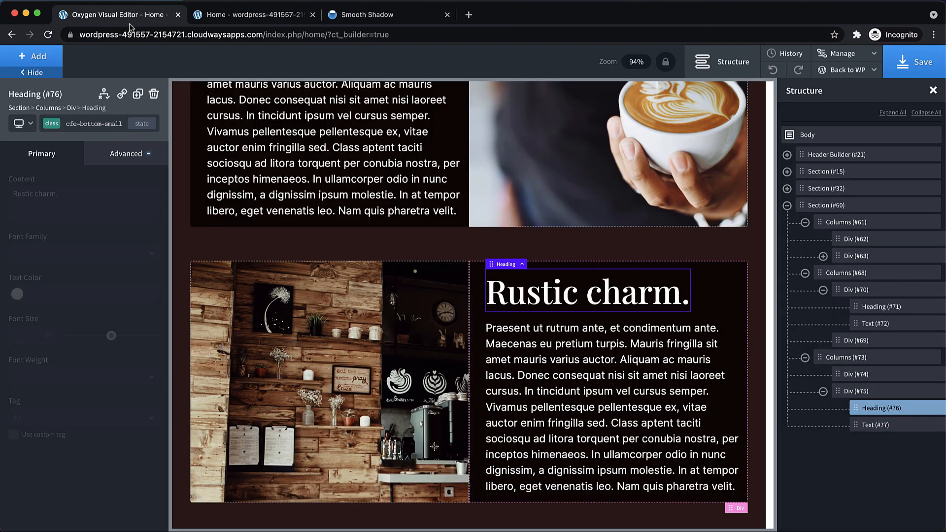
scroll(411, 254, up, 6)
click(413, 250)
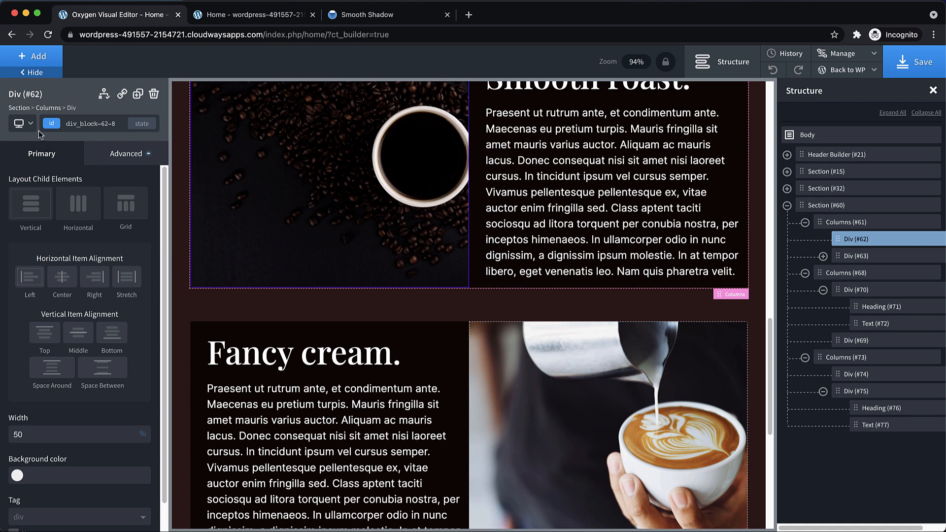
click(18, 124)
click(18, 124)
scroll(228, 223, up, 1)
click(127, 154)
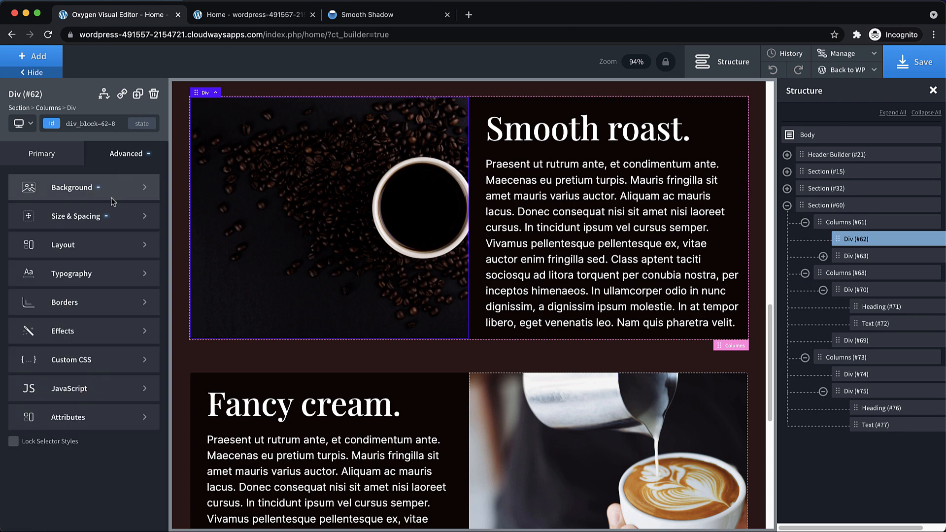
click(106, 213)
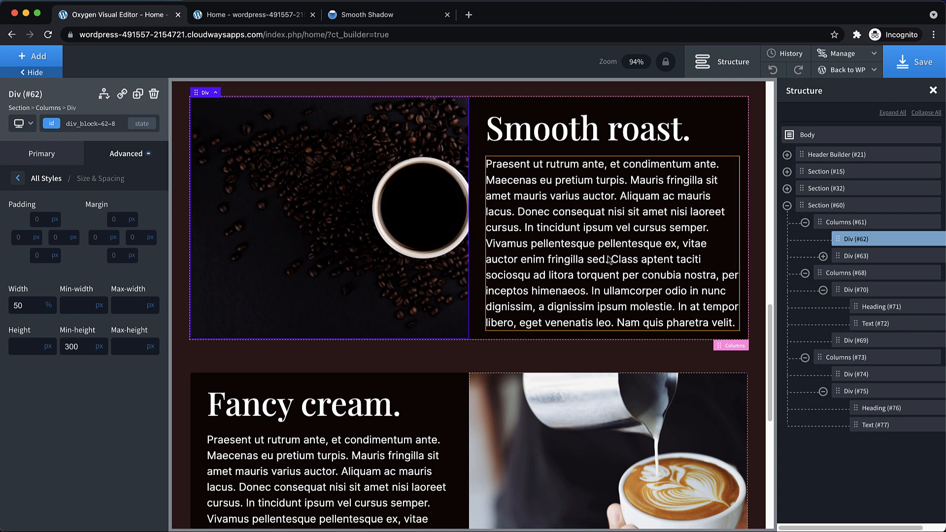
click(936, 67)
Reload the live Home page and check the first row's image height at the narrow viewport width.
click(246, 15)
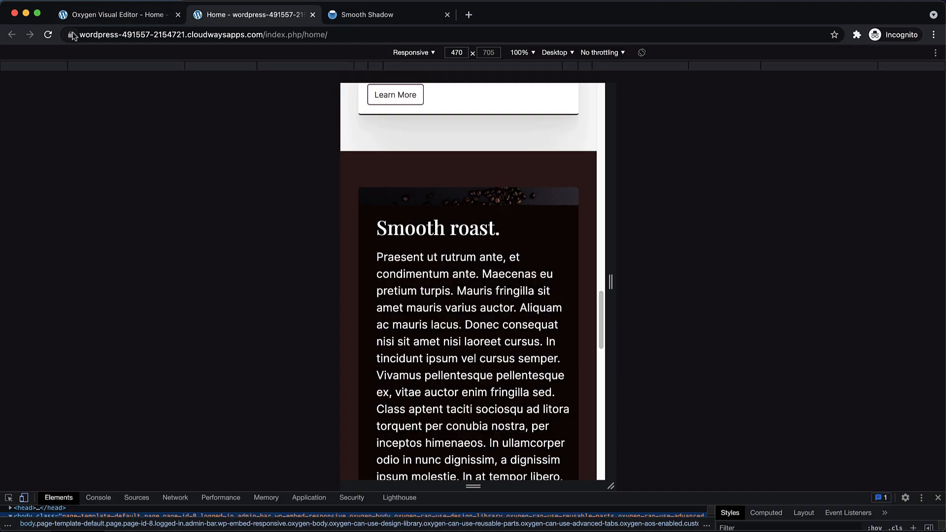
click(49, 36)
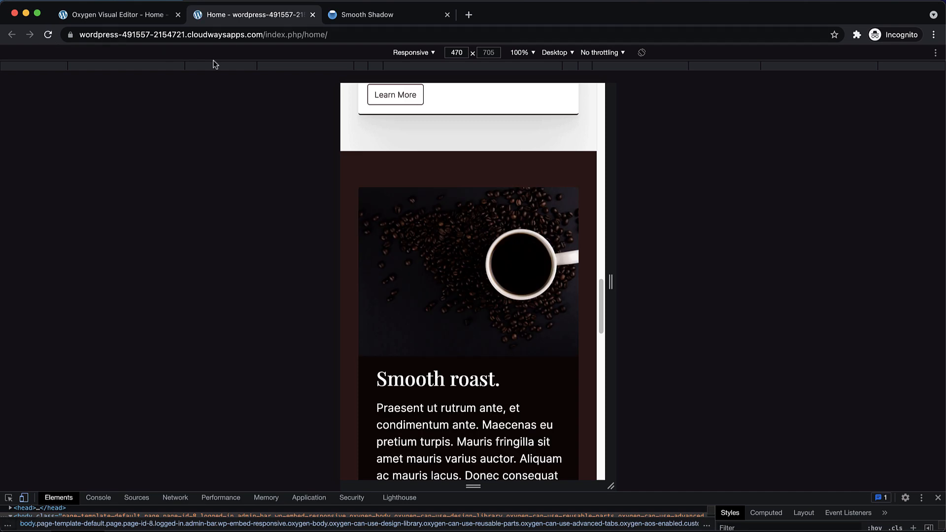
scroll(520, 262, down, 4)
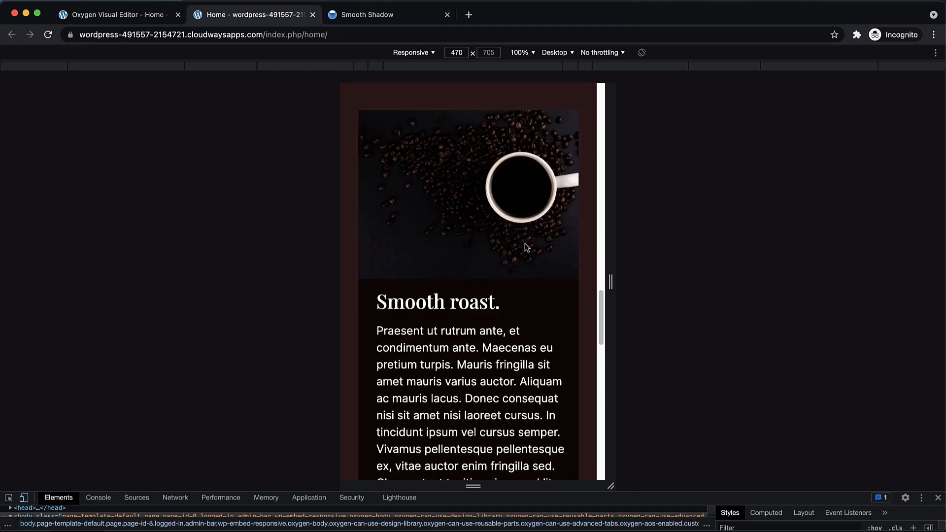
scroll(373, 152, up, 1)
Set the minimum height of the middle row's image div to 300 px in the Oxygen editor.
click(118, 15)
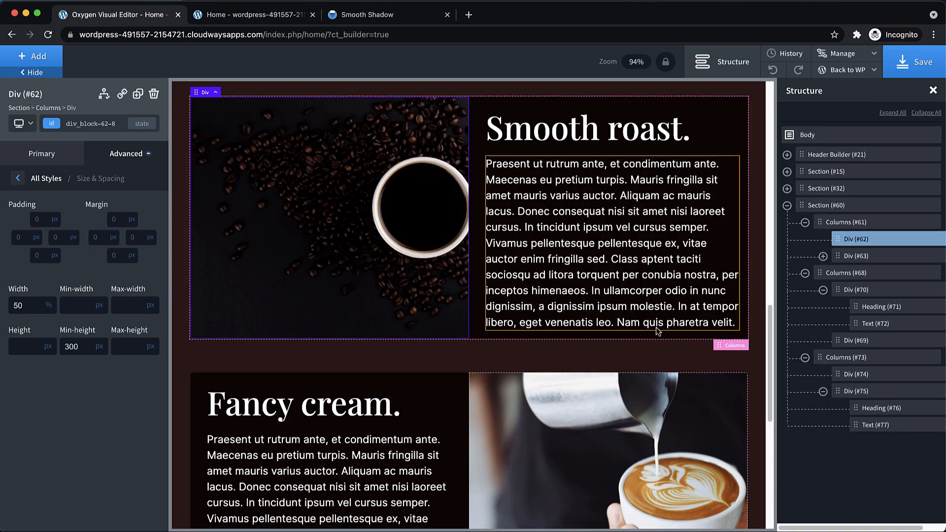
scroll(540, 316, down, 4)
click(538, 314)
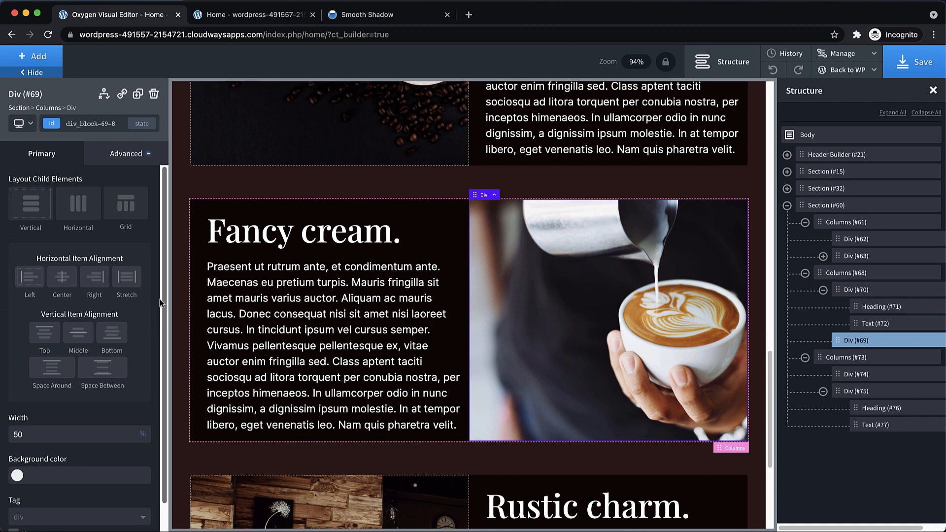
click(130, 156)
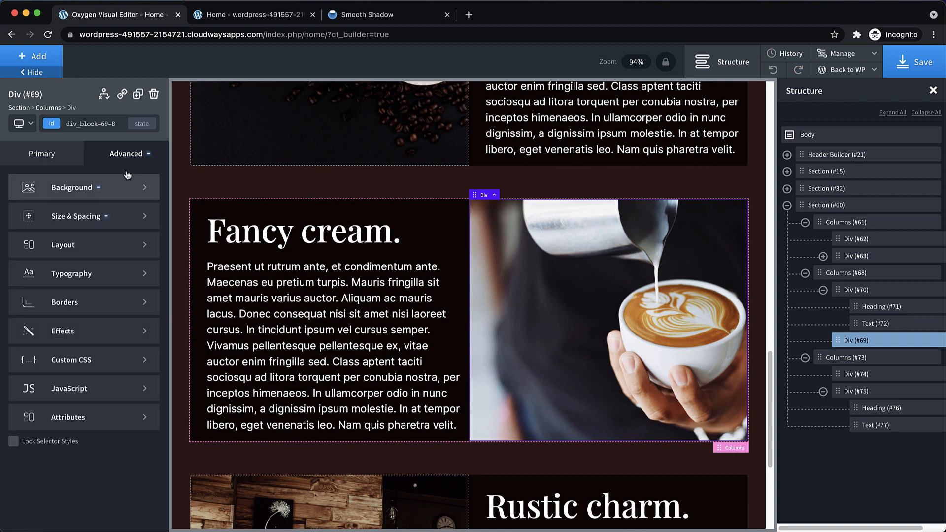
click(95, 221)
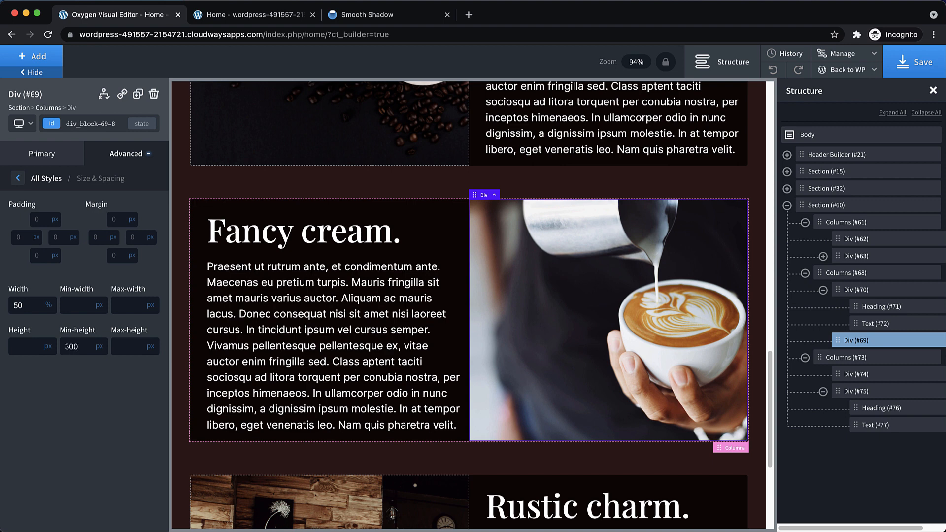
Set the minimum height of the third row's image div to 300 px.
scroll(465, 314, down, 4)
click(465, 316)
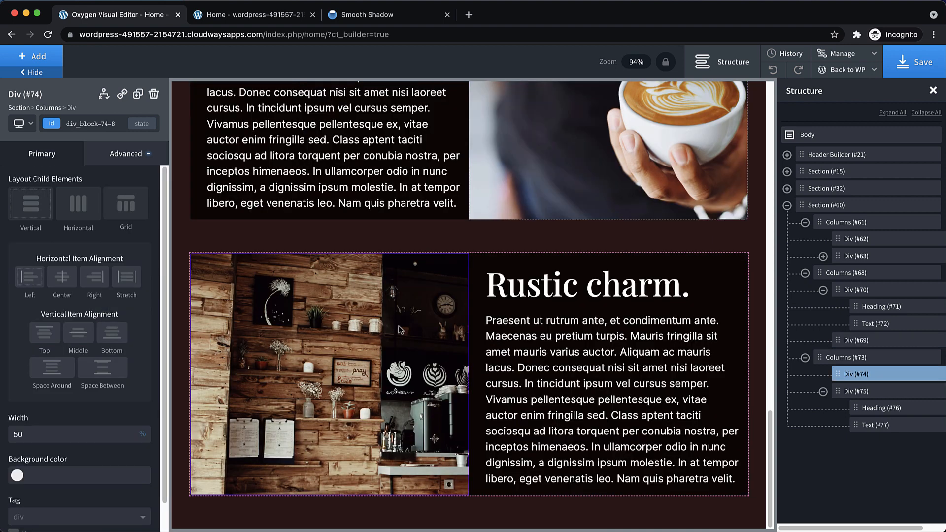
click(129, 162)
click(112, 224)
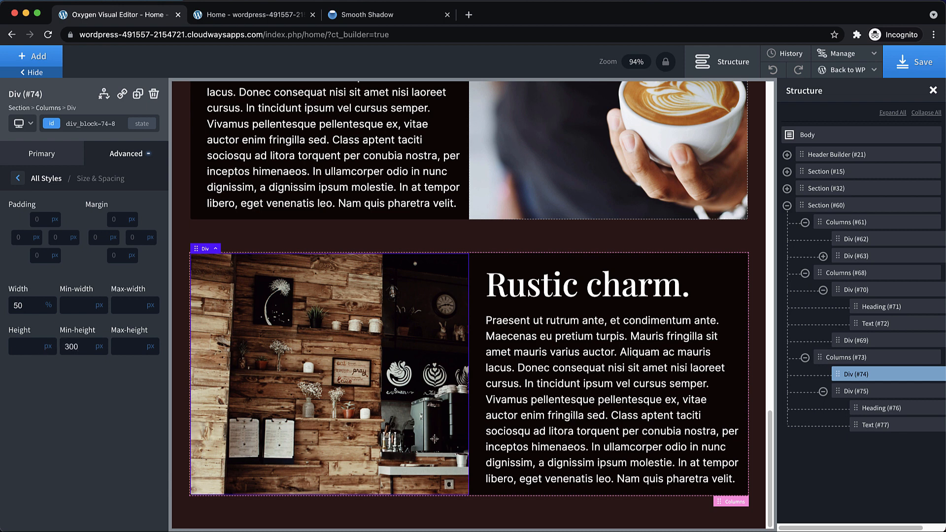
click(560, 168)
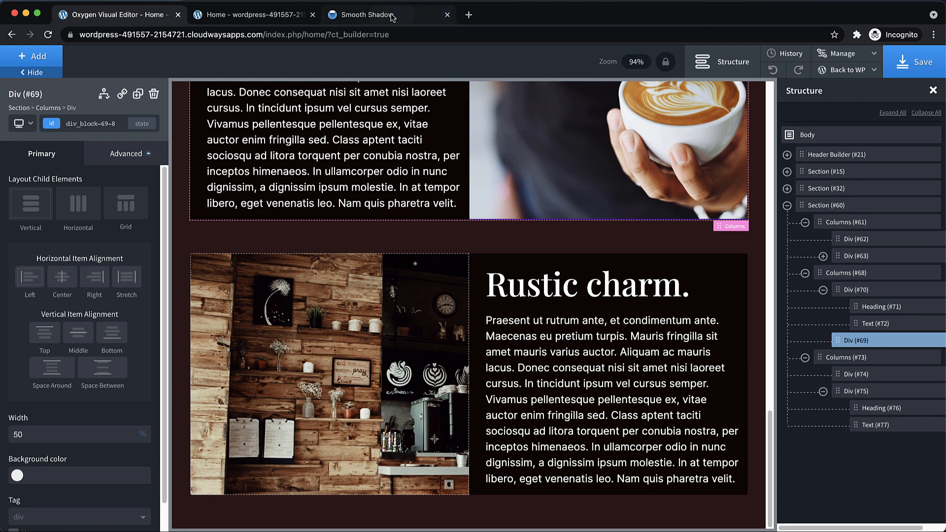
Reload the live Home page and check the image heights of the "Fancy cream." and "Rustic charm." rows at the narrow width.
click(263, 15)
click(47, 35)
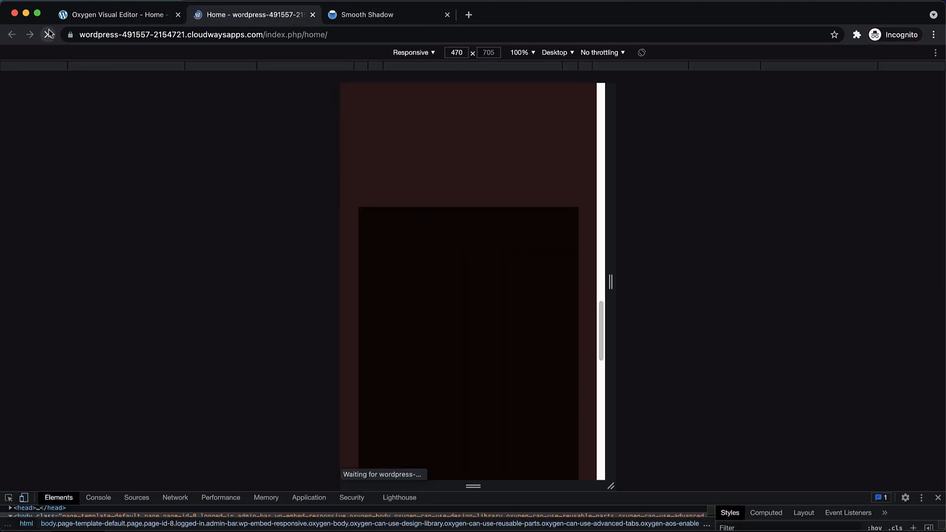
scroll(459, 197, down, 3)
scroll(459, 197, down, 8)
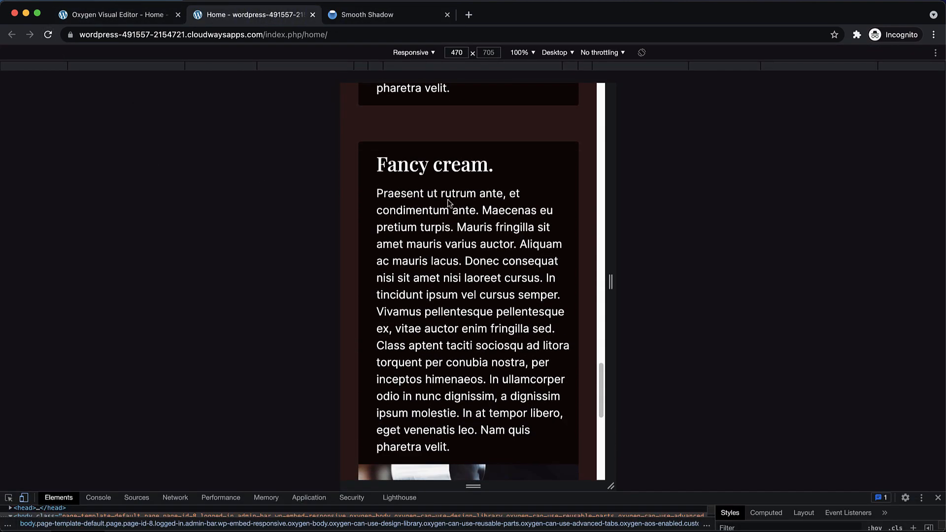
scroll(493, 220, down, 8)
scroll(493, 220, up, 7)
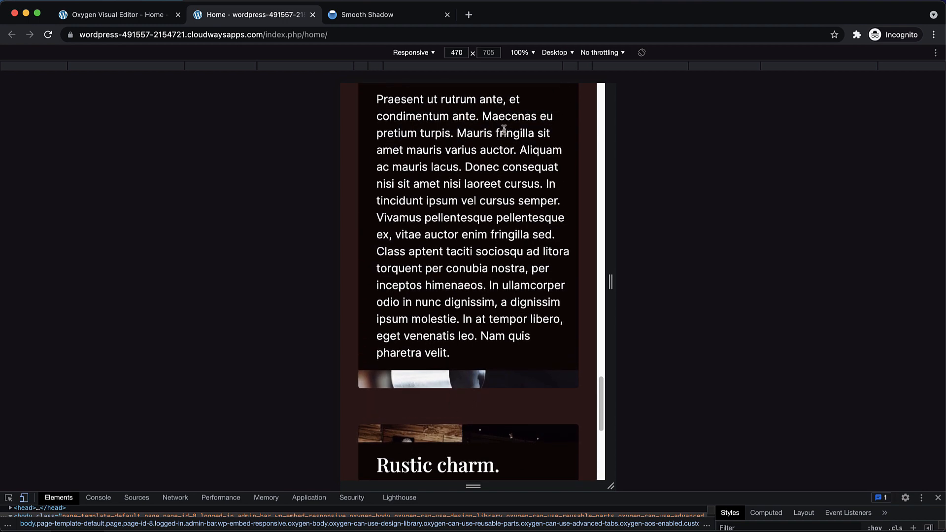
scroll(504, 129, up, 1)
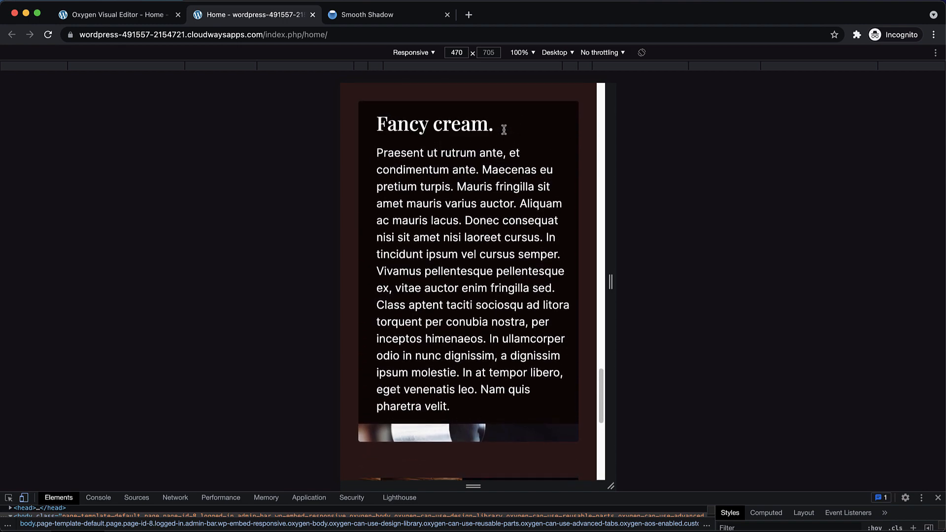
In the Oxygen editor, set the "Fancy cream." columns' Reverse Column Order to Less than 992px on the element's ID.
click(141, 22)
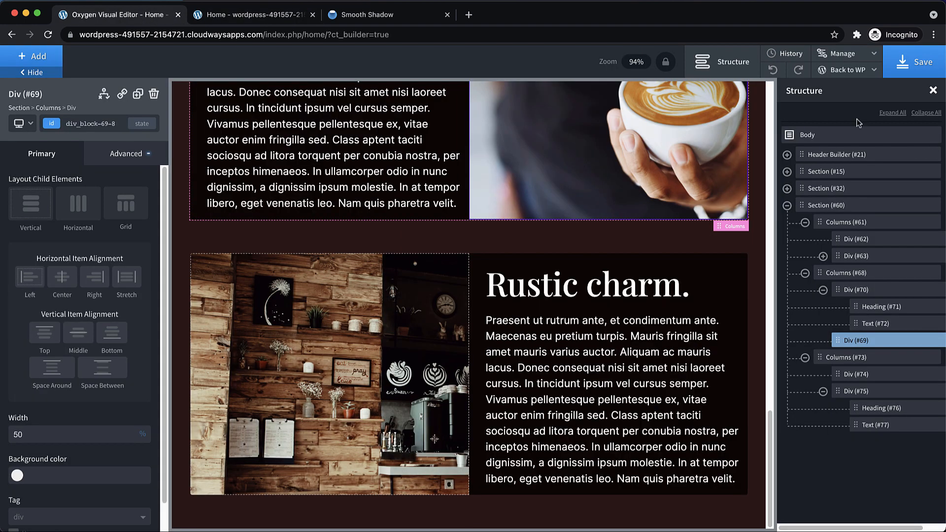
scroll(628, 345, up, 1)
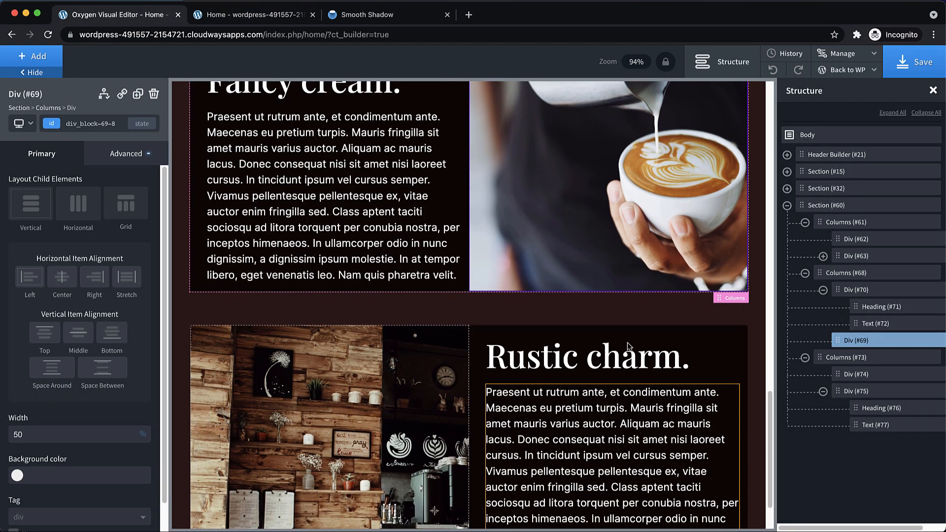
scroll(628, 345, up, 1)
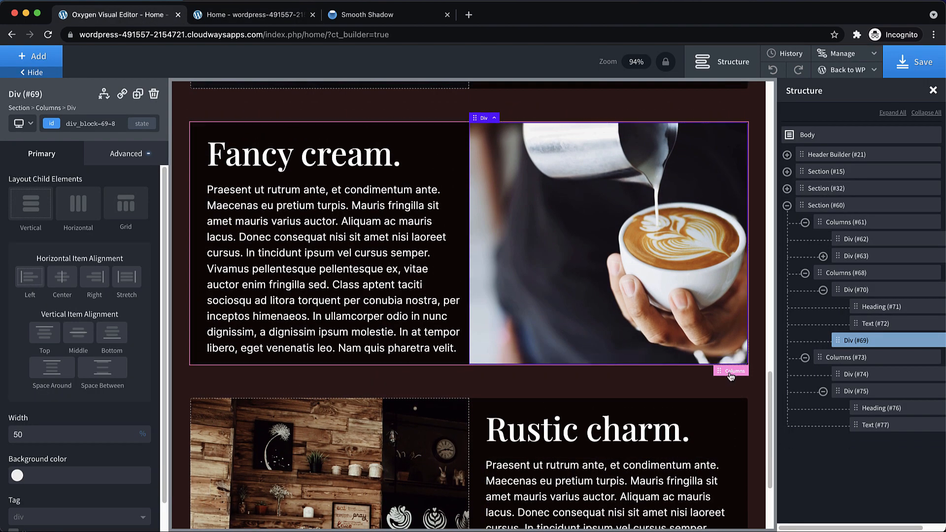
click(731, 376)
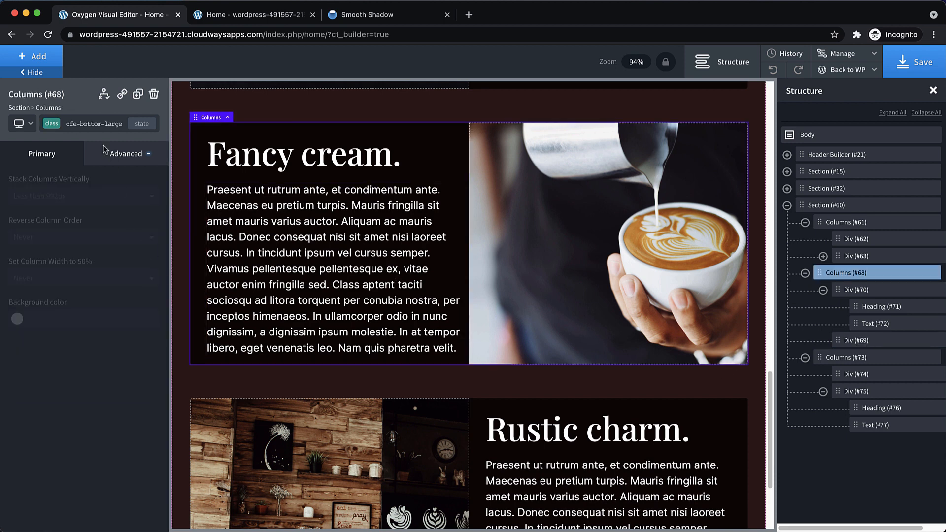
click(92, 123)
click(41, 167)
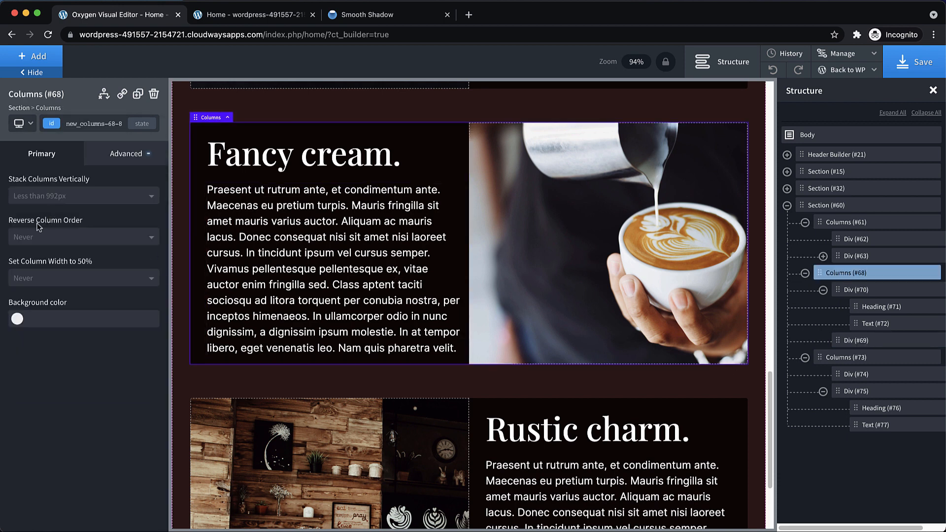
click(66, 239)
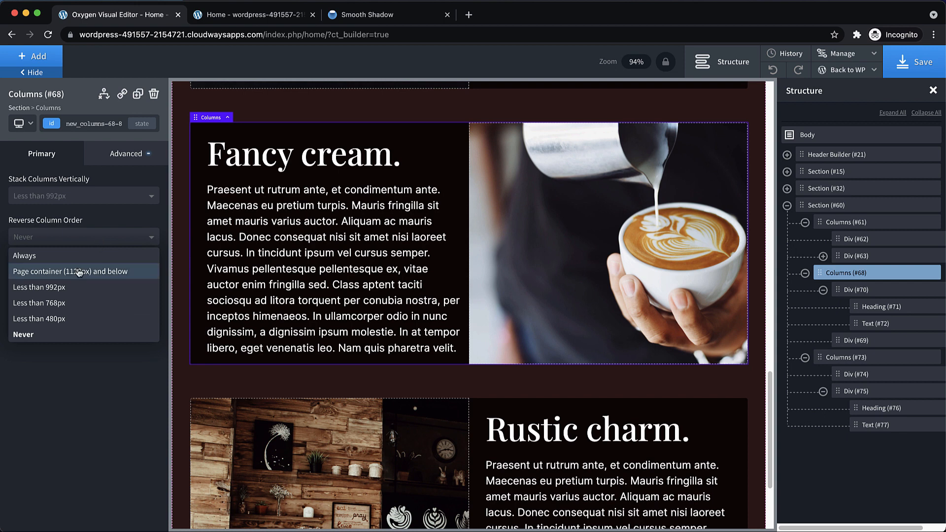
click(70, 288)
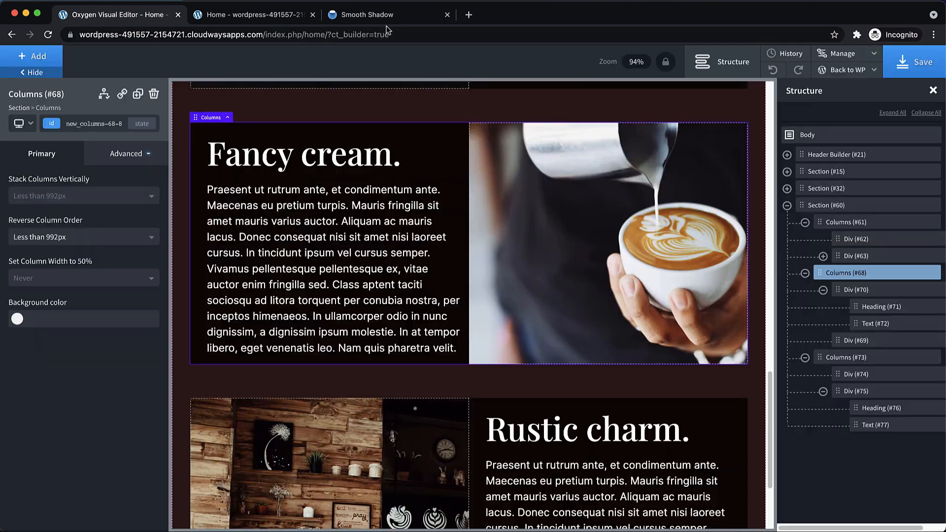
Reload the live Home page and check the stacking order of images and text in the column rows at the narrow width.
click(256, 15)
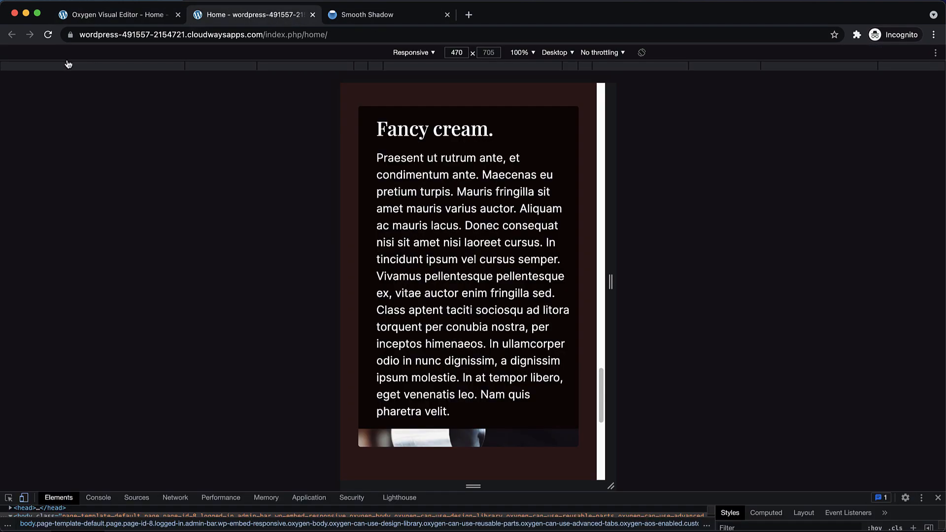
click(47, 34)
scroll(471, 285, down, 6)
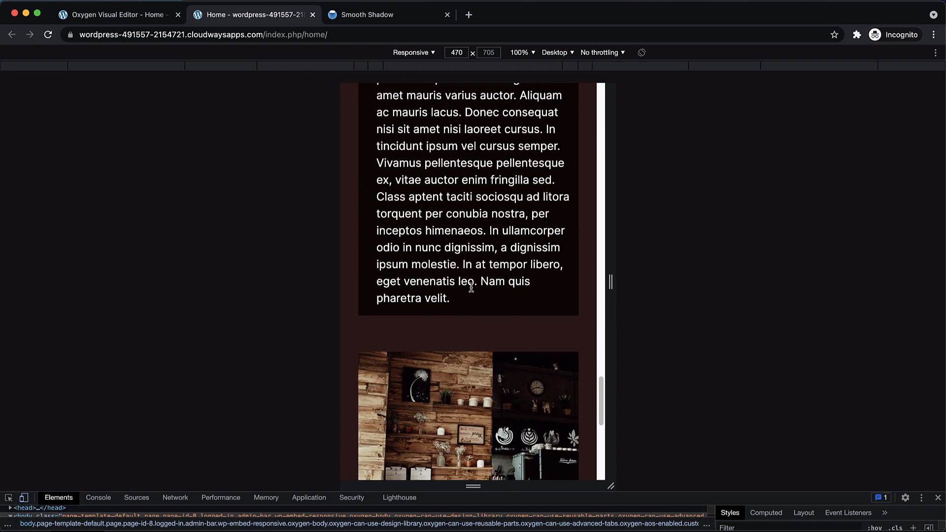
scroll(471, 288, down, 10)
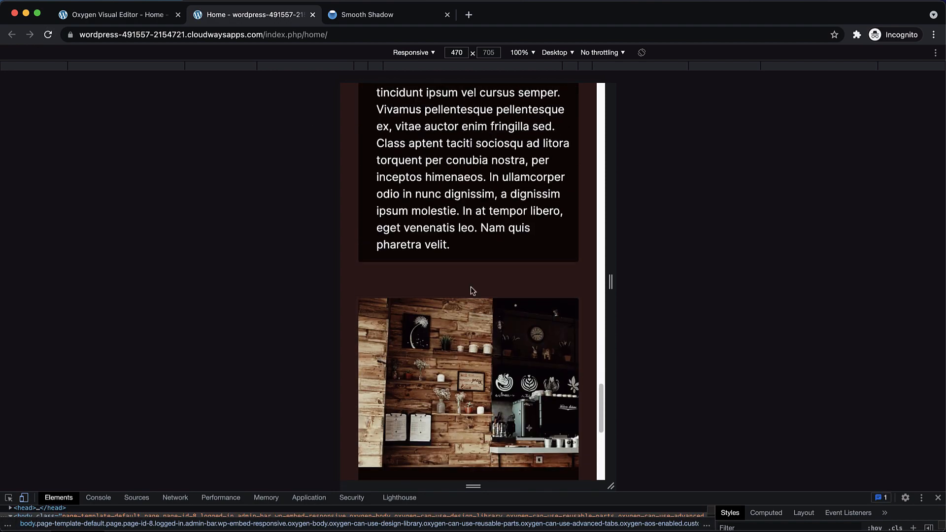
scroll(471, 286, up, 15)
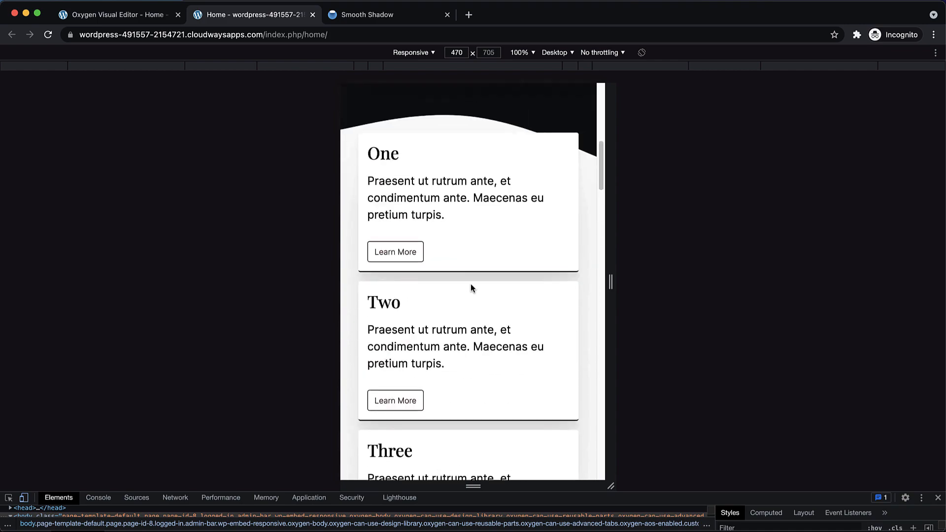
key(super+r)
scroll(471, 284, down, 15)
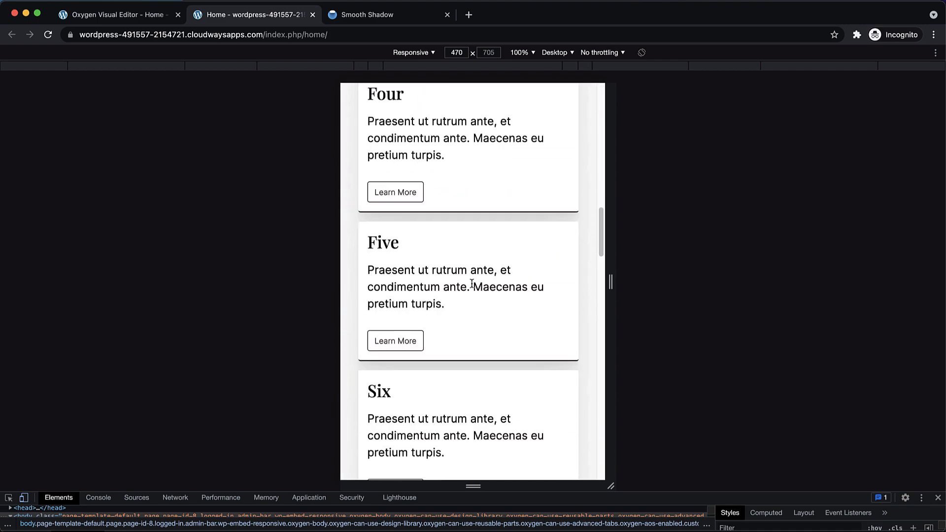
scroll(471, 285, down, 15)
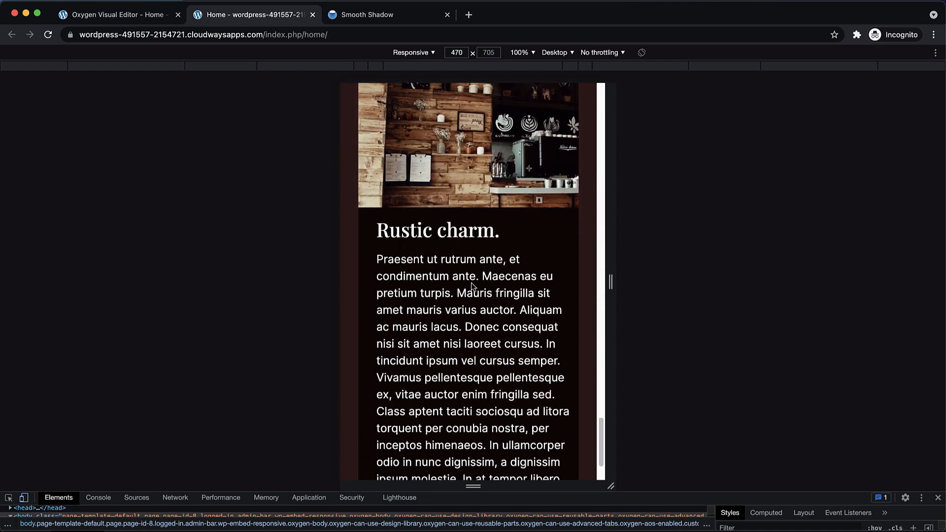
scroll(471, 283, down, 3)
Add a section below the column rows in the Oxygen editor and give it the near-black global background color.
click(148, 15)
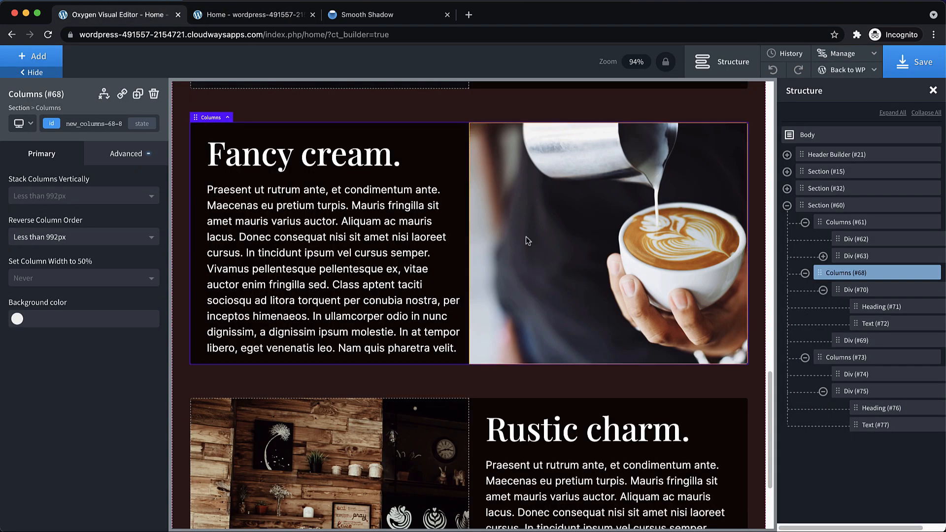
scroll(526, 240, down, 3)
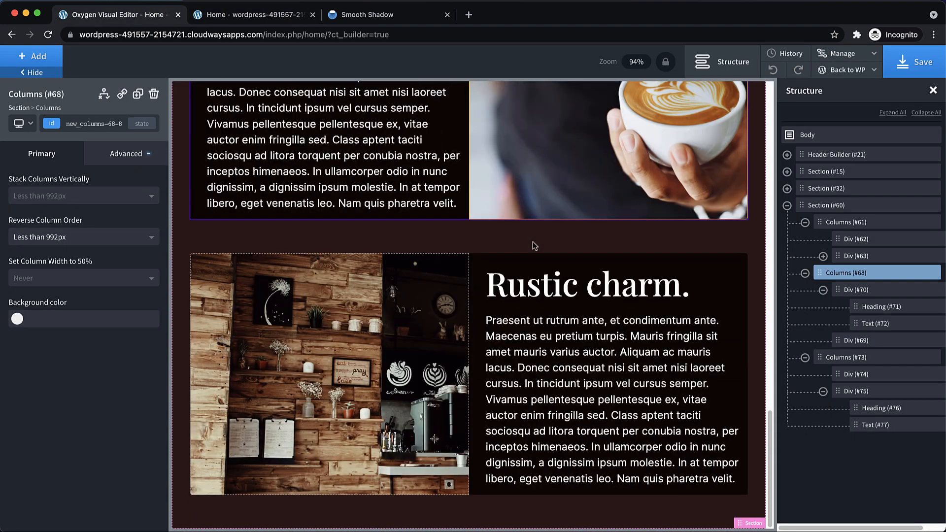
click(551, 516)
click(32, 56)
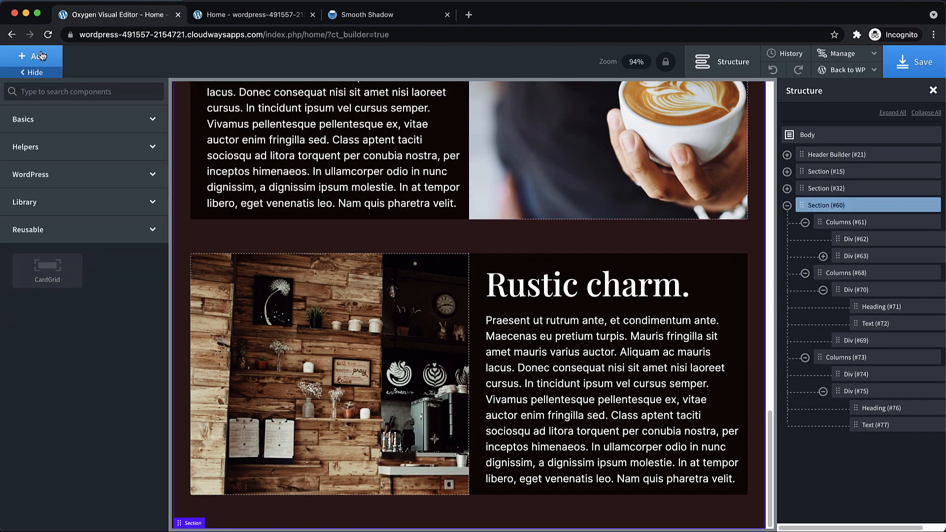
text(sec)
click(36, 126)
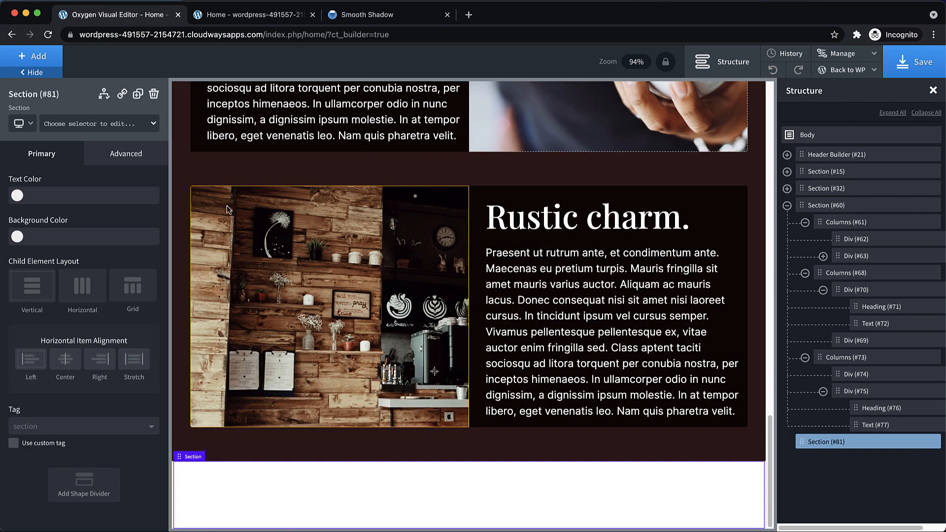
click(17, 238)
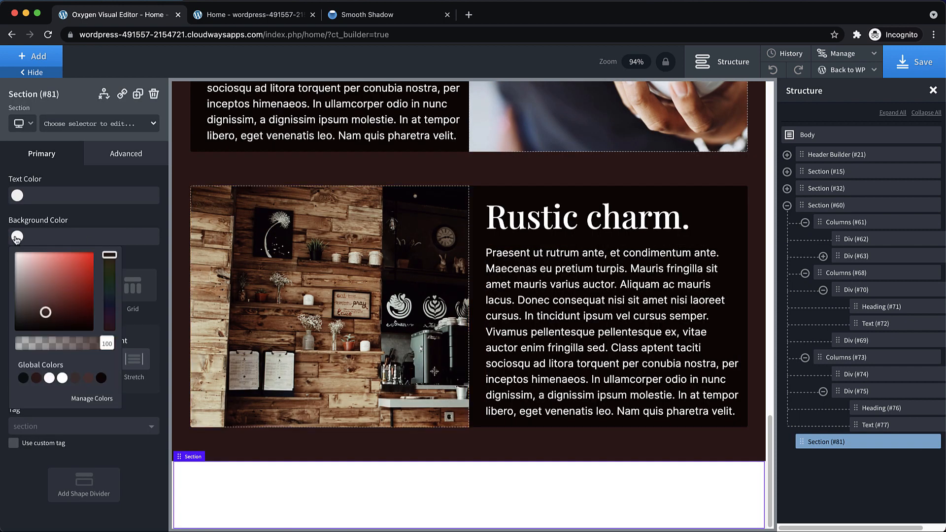
click(101, 382)
Add a Heading element to the new dark section and set its tag to h3.
right_click(373, 390)
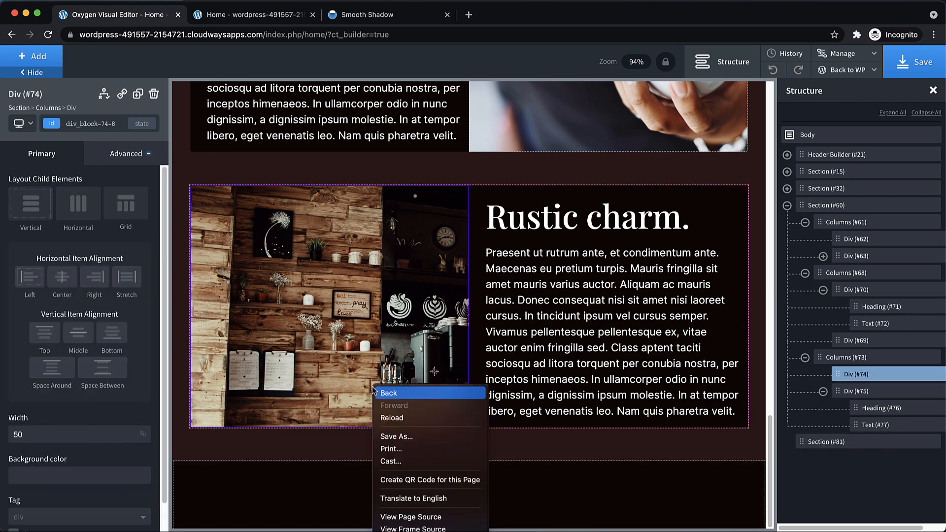
click(354, 488)
click(33, 56)
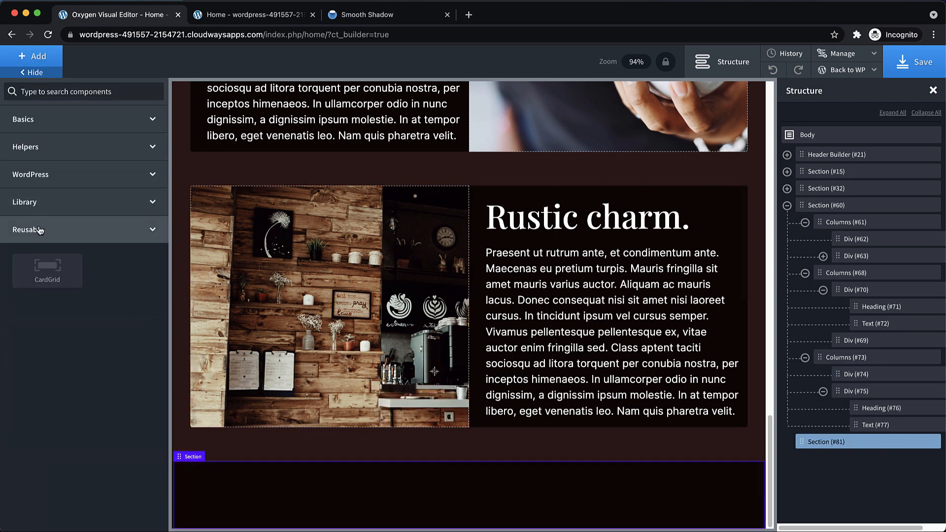
text(heading)
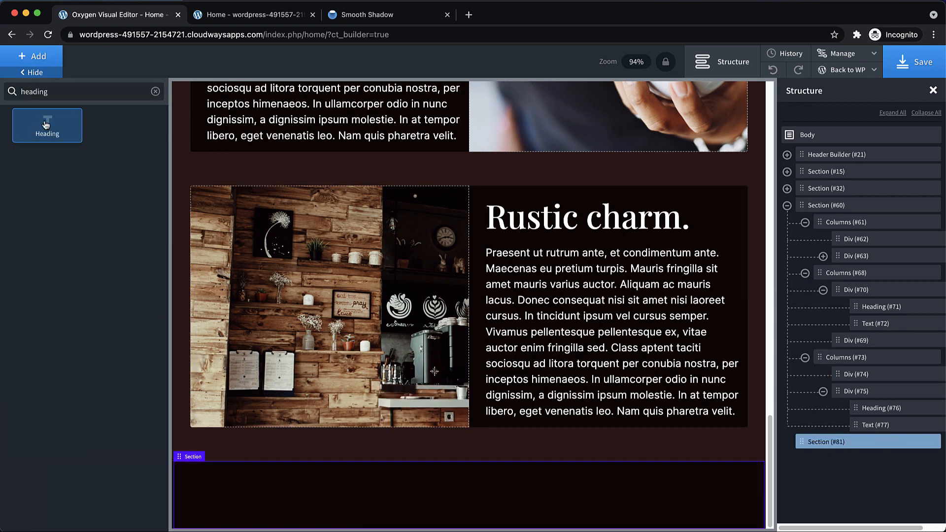
click(47, 127)
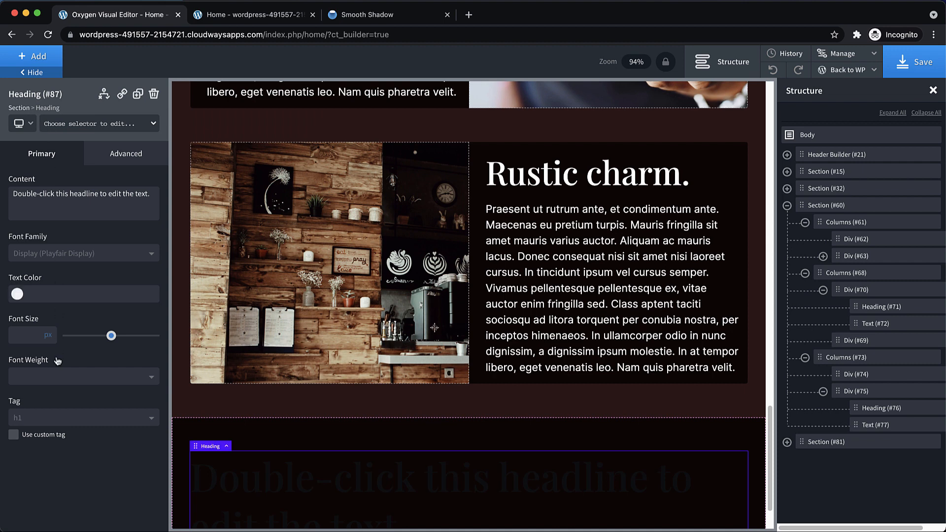
click(54, 418)
click(32, 468)
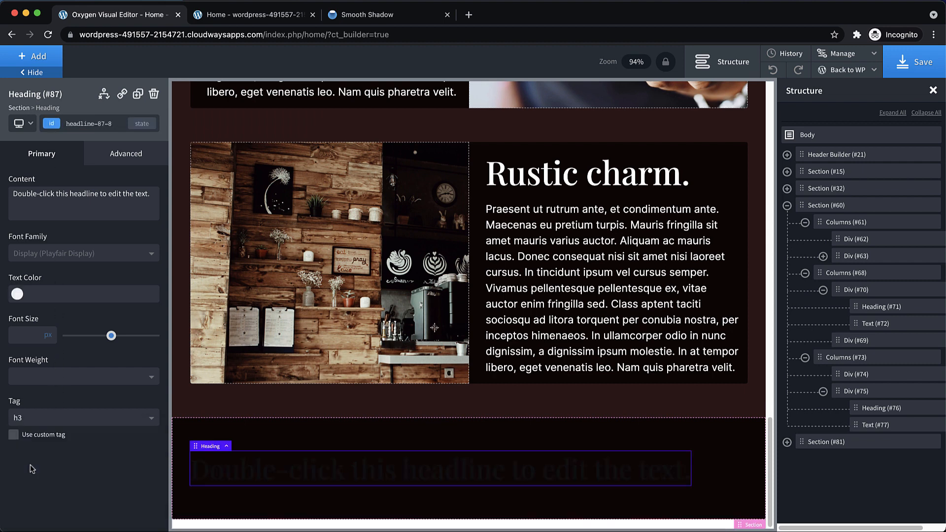
Apply the cfe-typo--white class to the new heading and change its text to "Get some coffee today.".
click(99, 123)
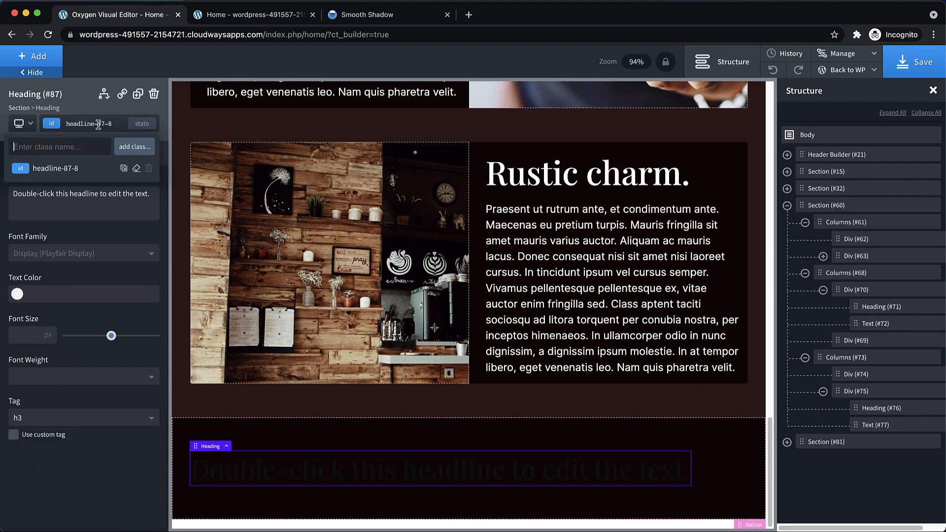
text(white)
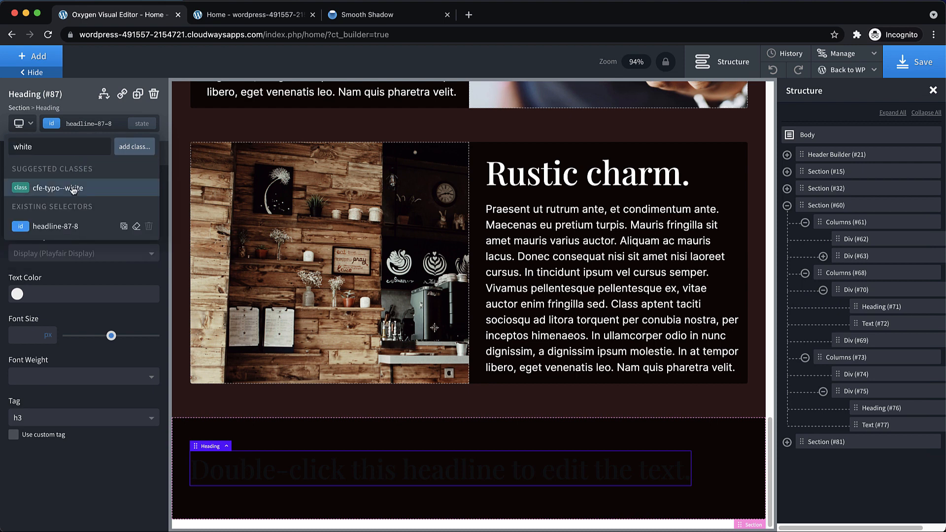
click(73, 189)
double_click(377, 476)
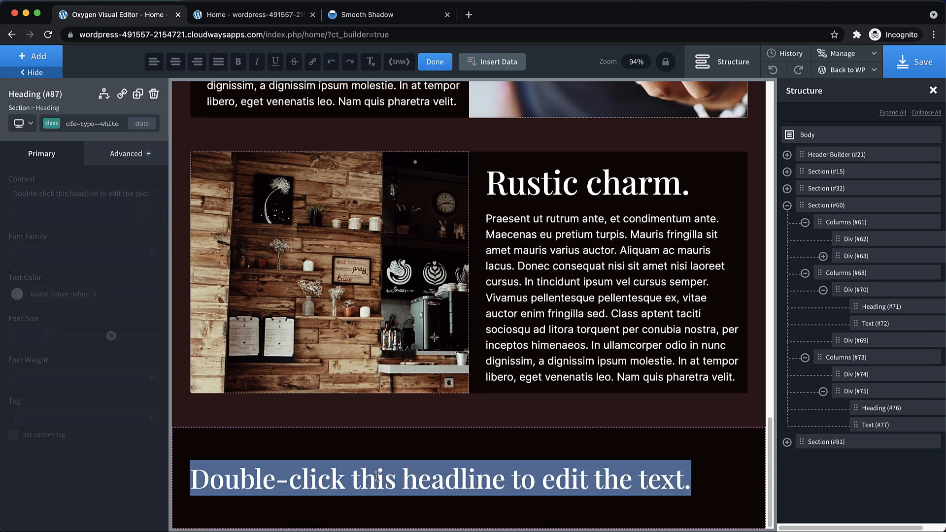
text(Get some coffee today.)
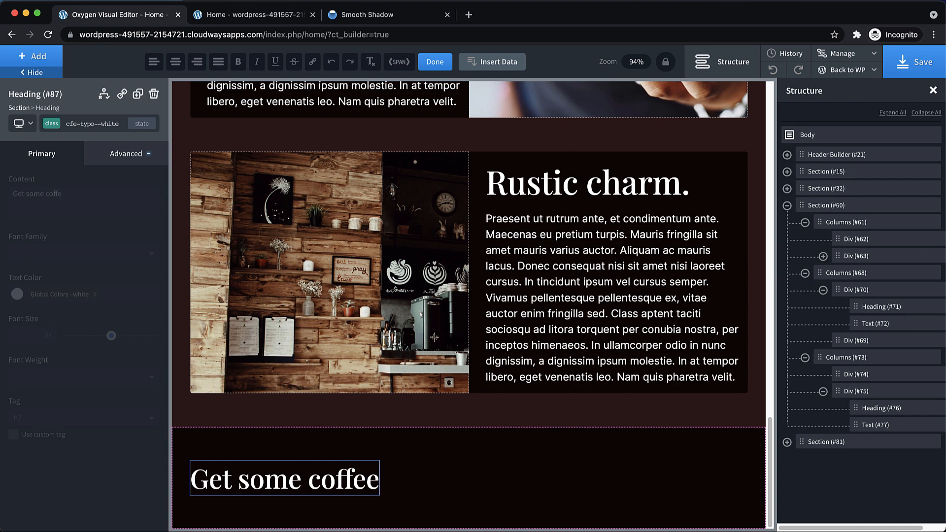
Finish the heading text and add a Button element below it in the dark section.
click(512, 477)
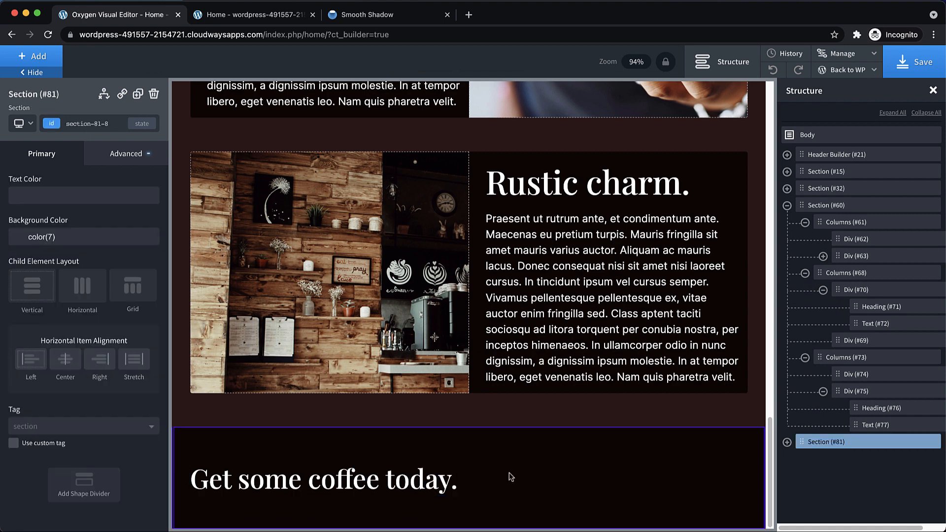
click(52, 65)
text(butt)
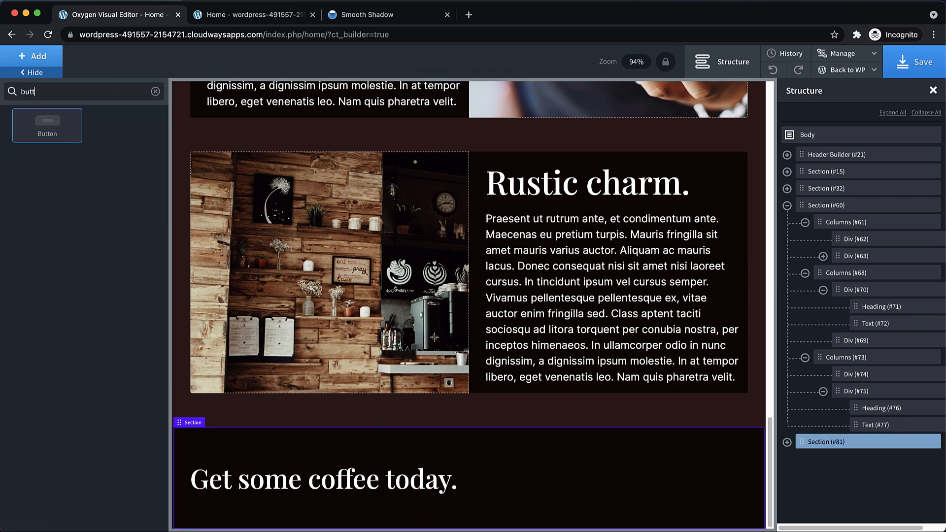
click(48, 126)
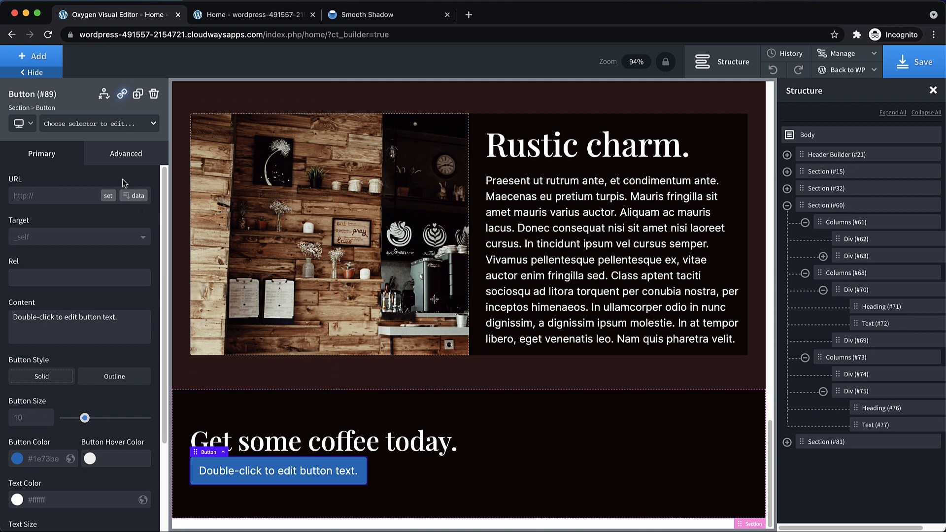
Apply the existing cfe-card__button class to the new button and add a new class named cfe-button--white.
click(83, 124)
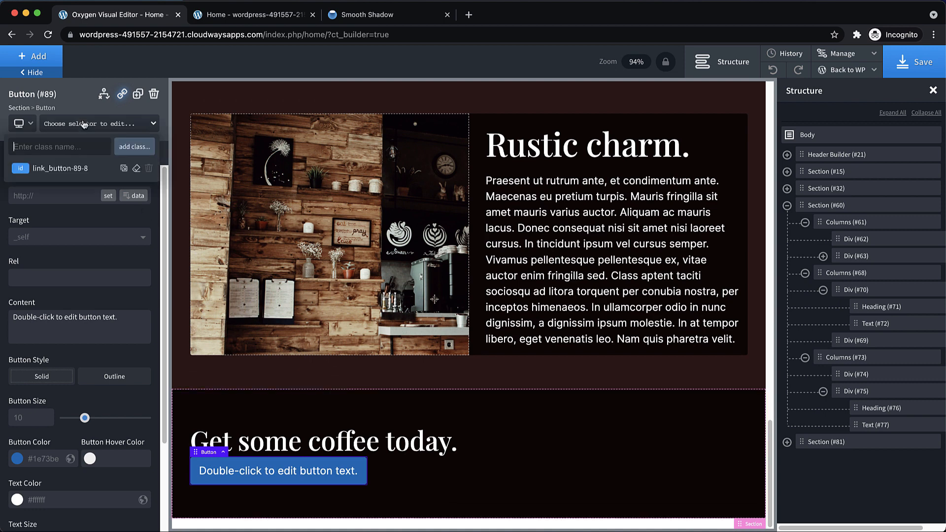
click(16, 147)
text(__butt)
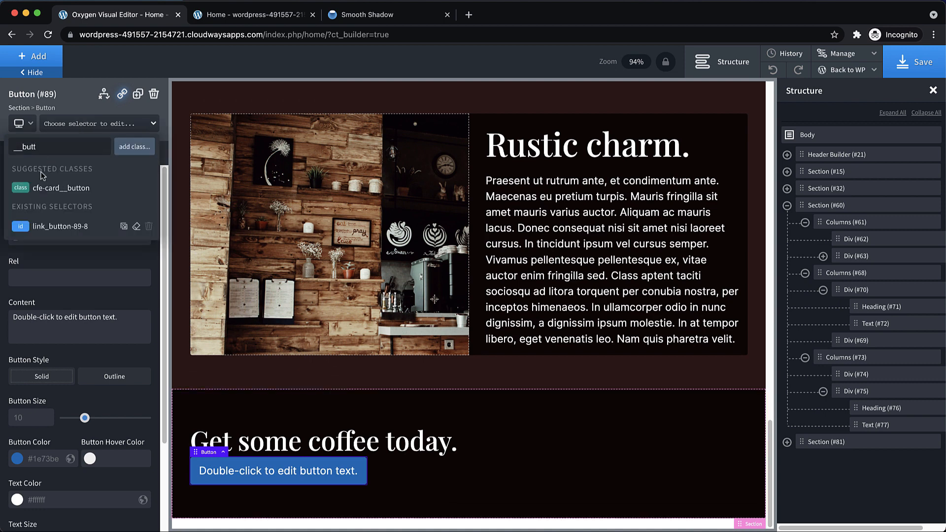
click(55, 188)
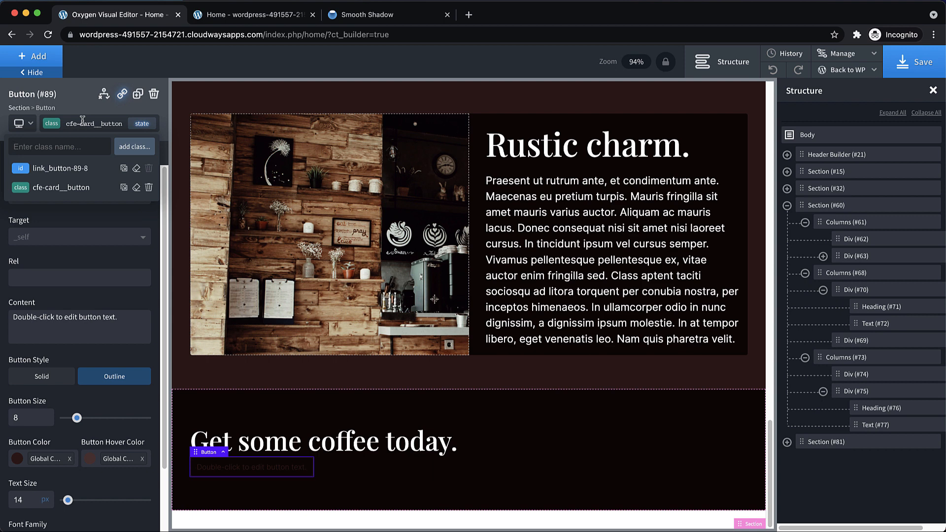
text(cf)
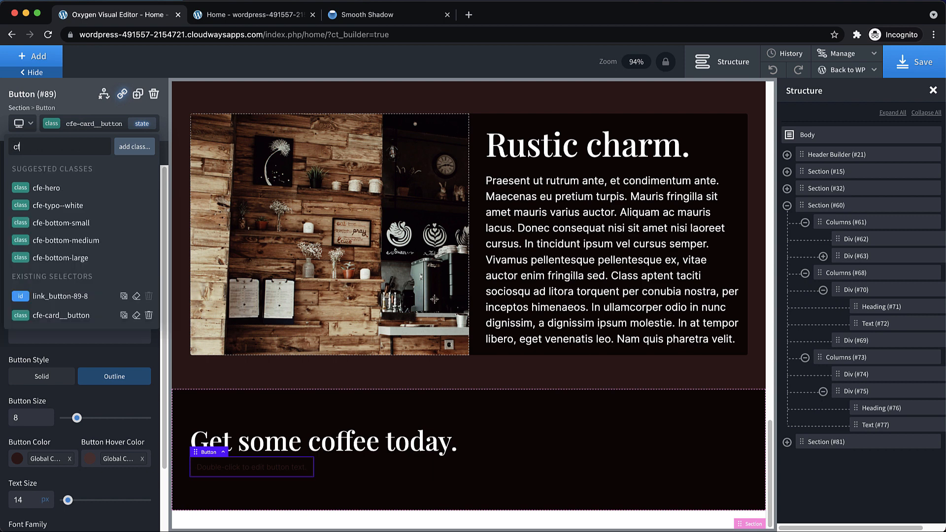
text(e-button--)
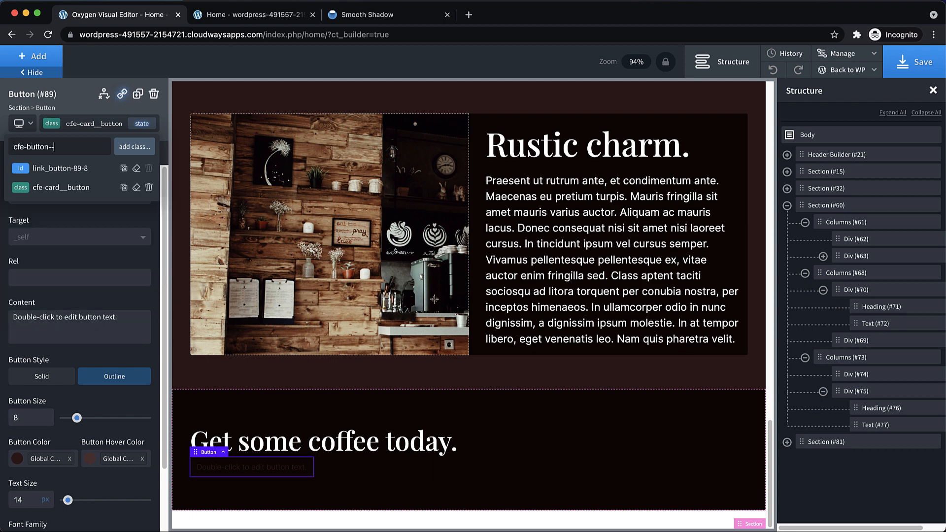
text(white)
key(Return)
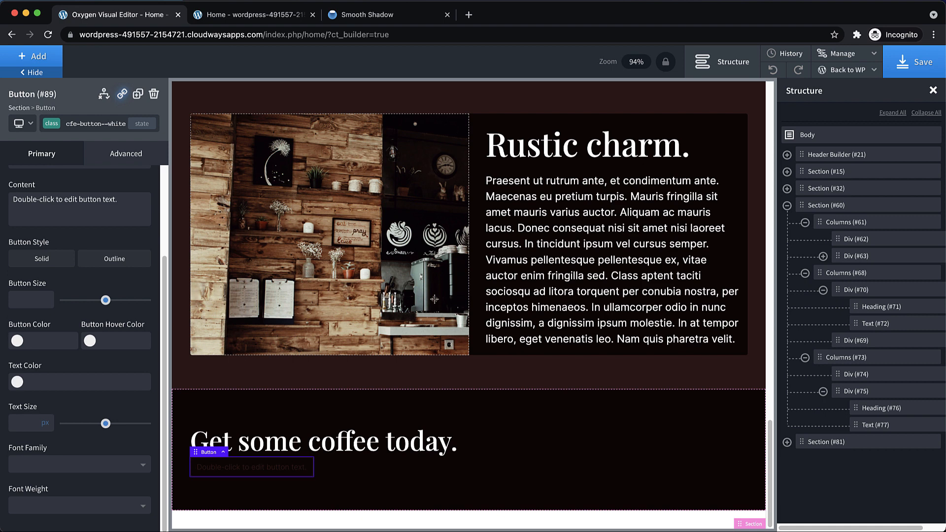
Copy the cfe-card__button styles into cfe-button--white and remove the cfe-card__button class from the button.
click(73, 121)
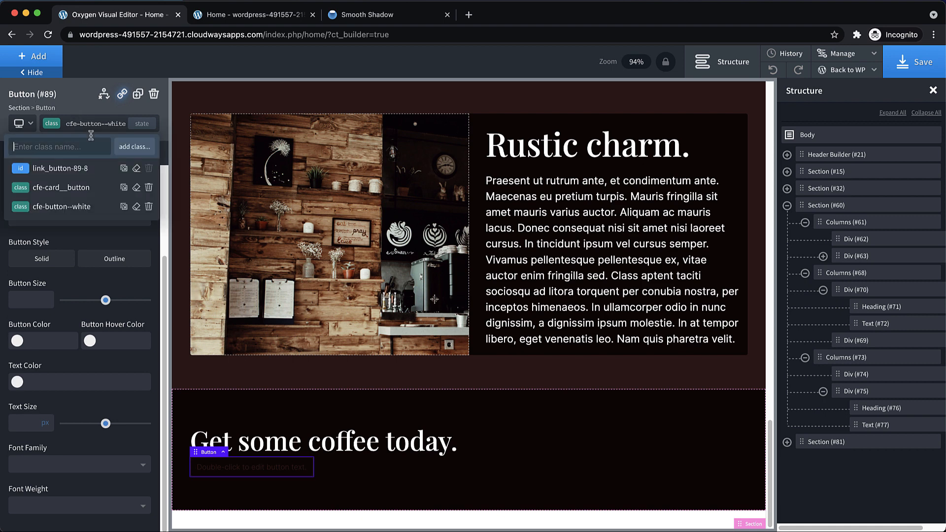
click(124, 187)
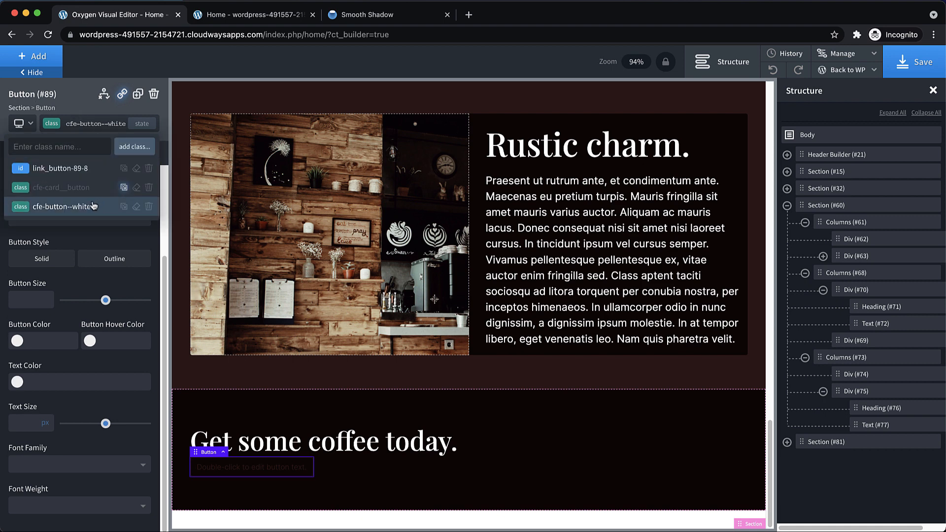
click(94, 206)
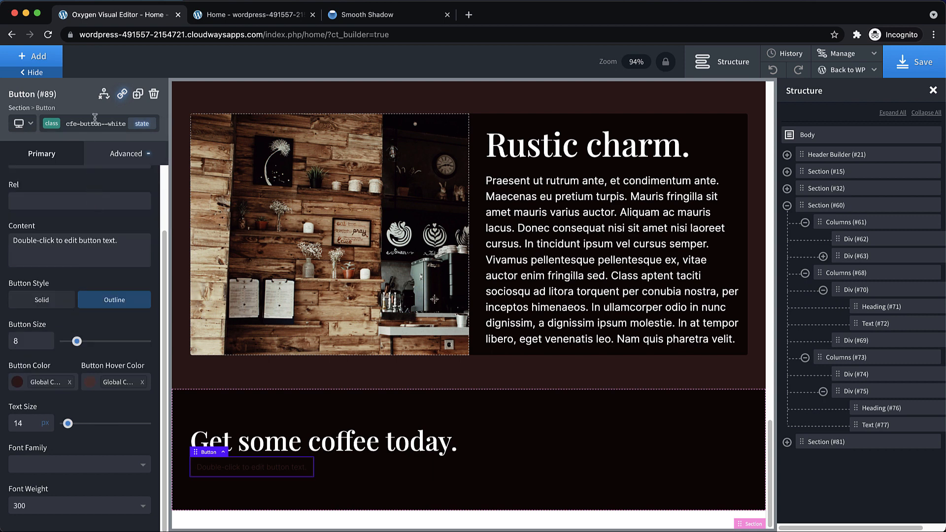
click(94, 122)
click(149, 187)
Set the button color of the cfe-button--white class to the global white color.
click(18, 383)
scroll(46, 457, down, 1)
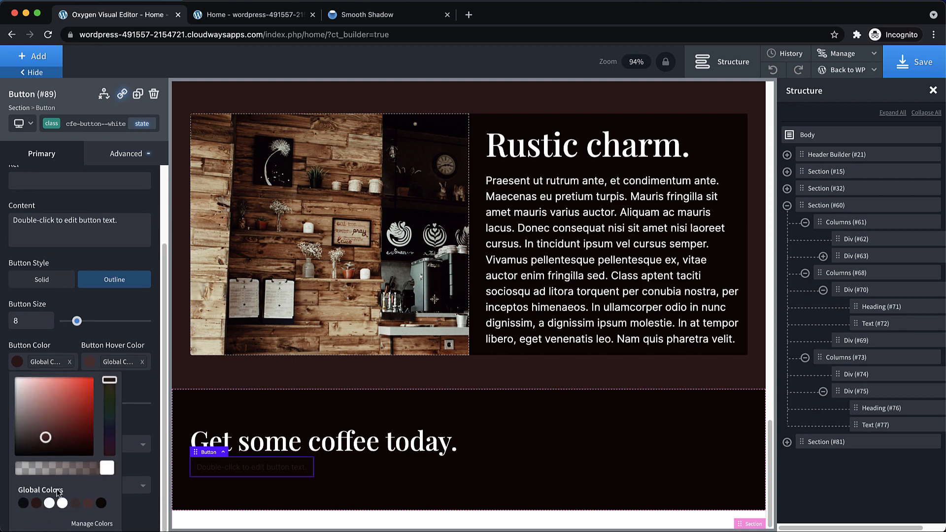
click(62, 503)
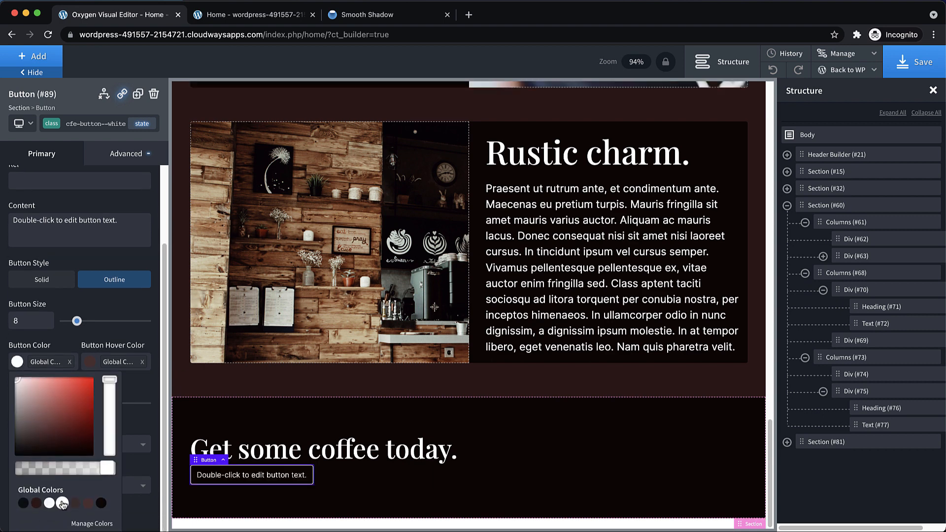
click(111, 340)
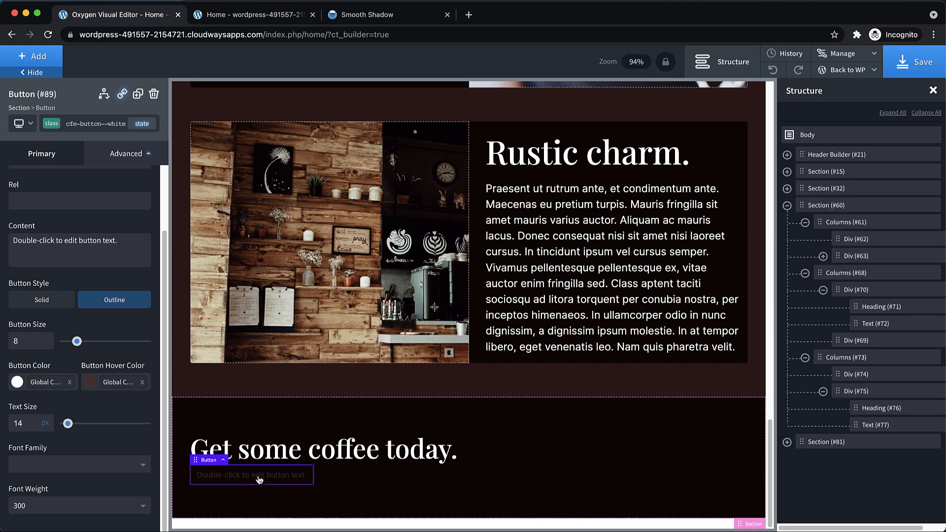
Set the button hover color of cfe-button--white to the global white at 69% opacity.
click(91, 382)
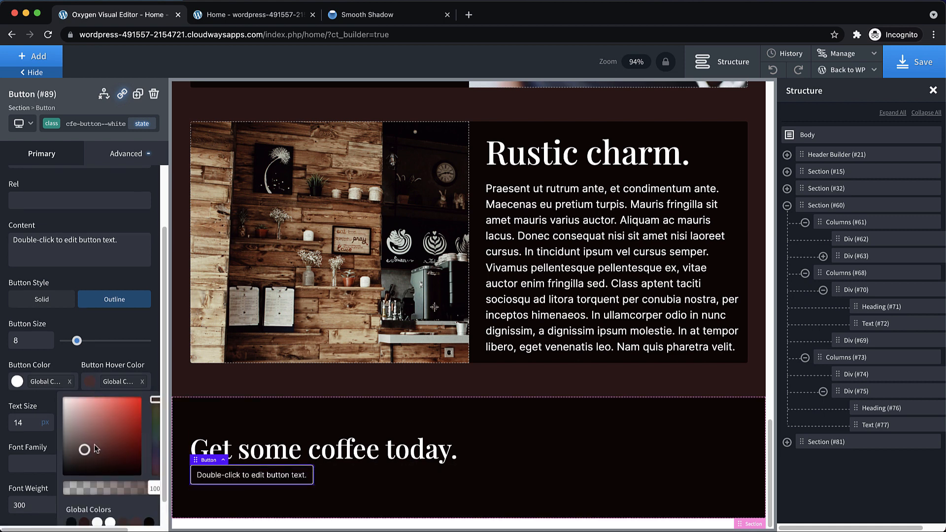
scroll(96, 434, down, 1)
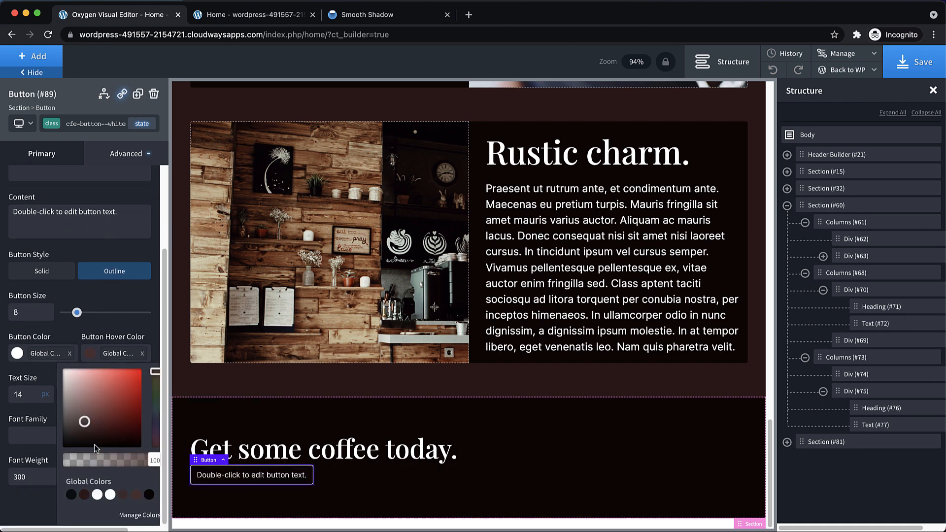
click(101, 495)
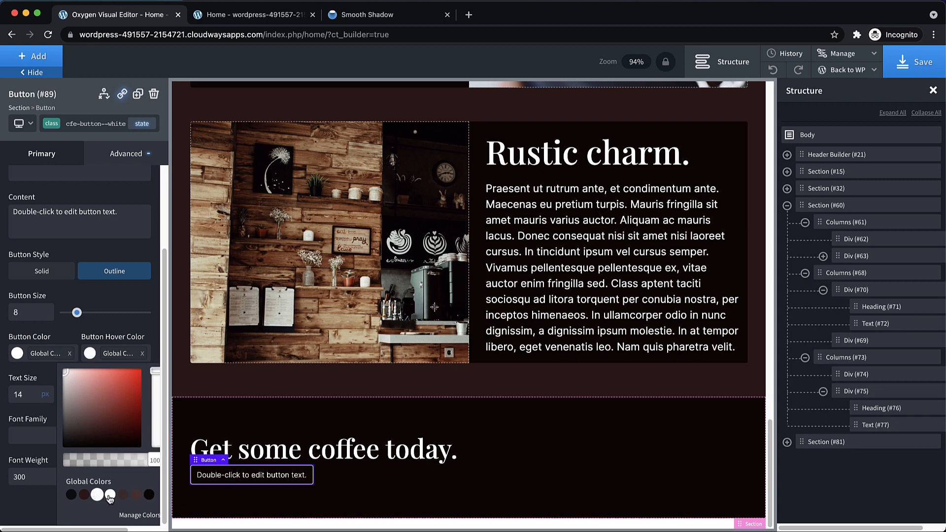
click(110, 496)
drag(147, 459, 123, 459)
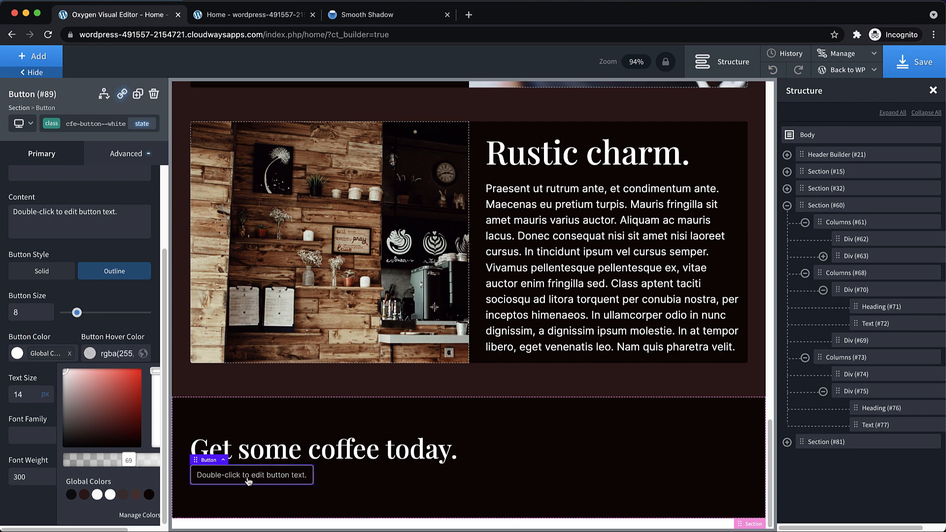
Center the child elements of the dark call-to-action section horizontally.
click(445, 450)
click(517, 467)
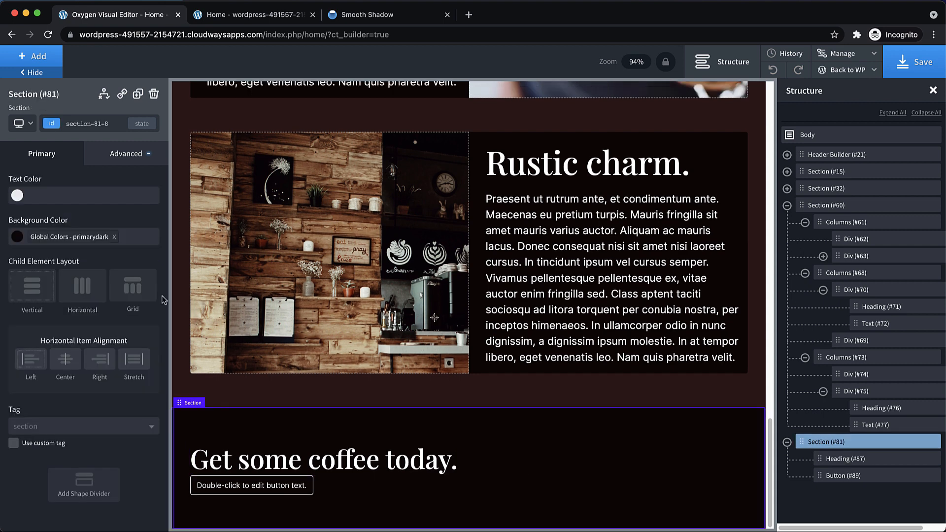
click(67, 358)
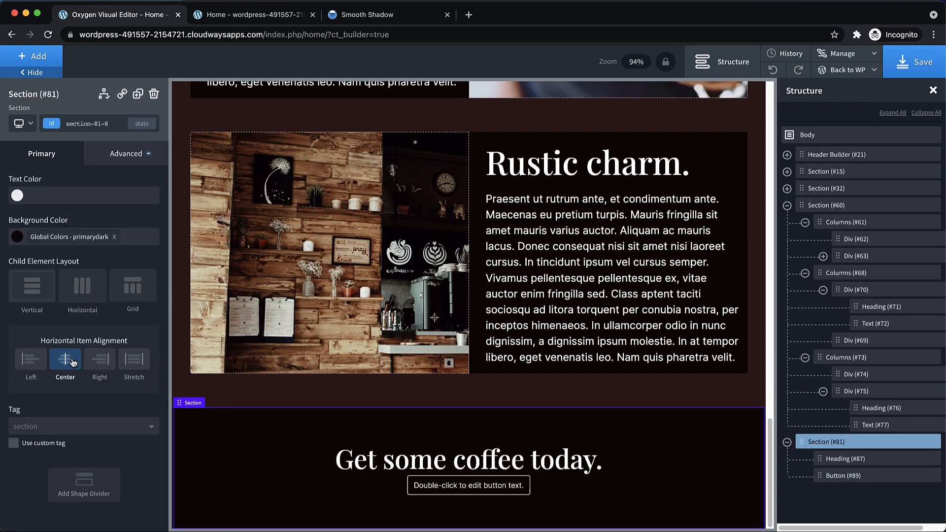
Apply the cfe-bottom-medium class to the "Get some coffee today." heading and save the page.
click(395, 450)
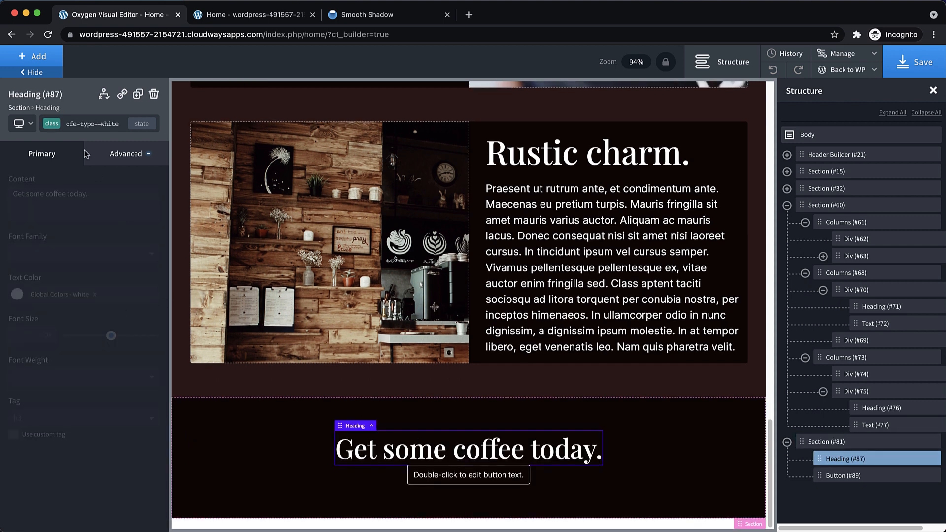
click(83, 123)
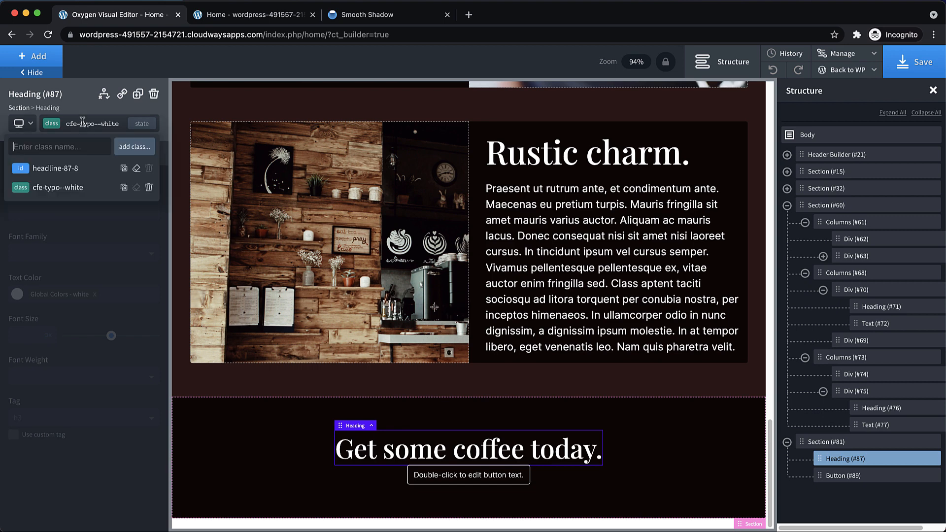
text(bottom)
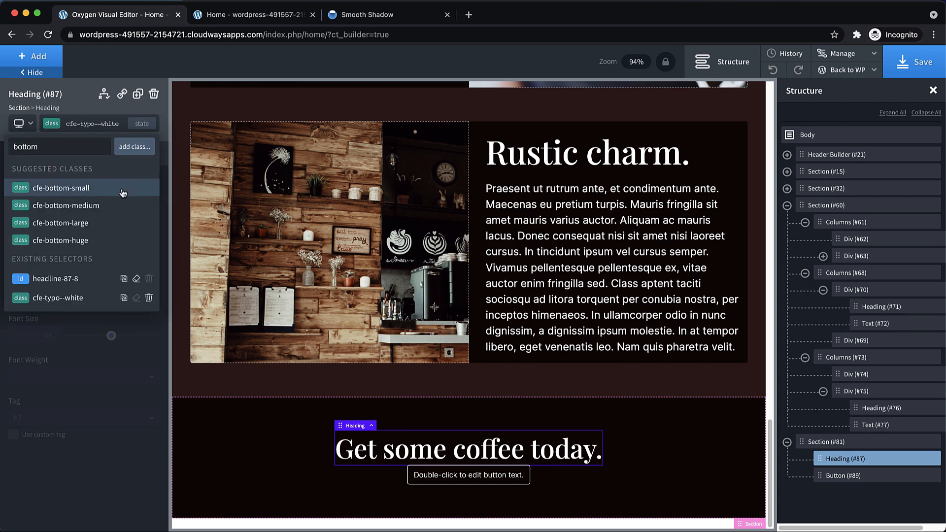
click(110, 205)
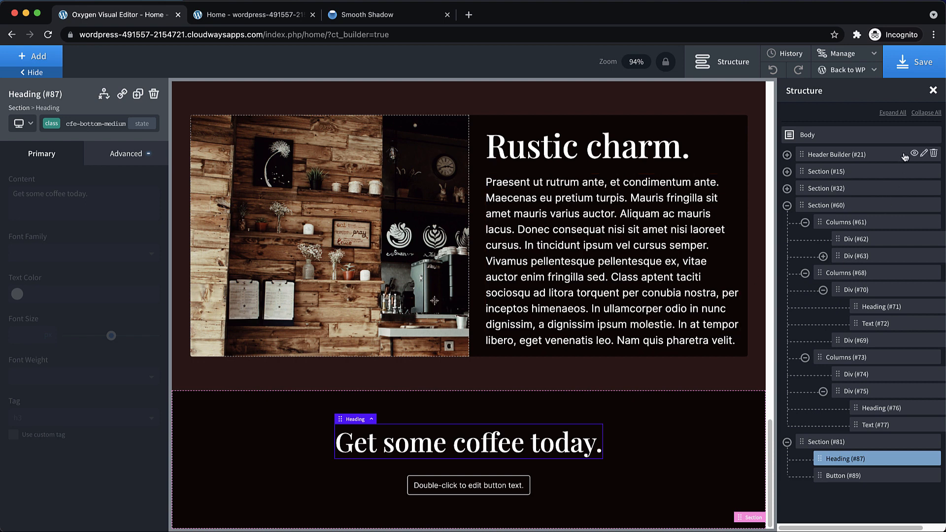
click(916, 62)
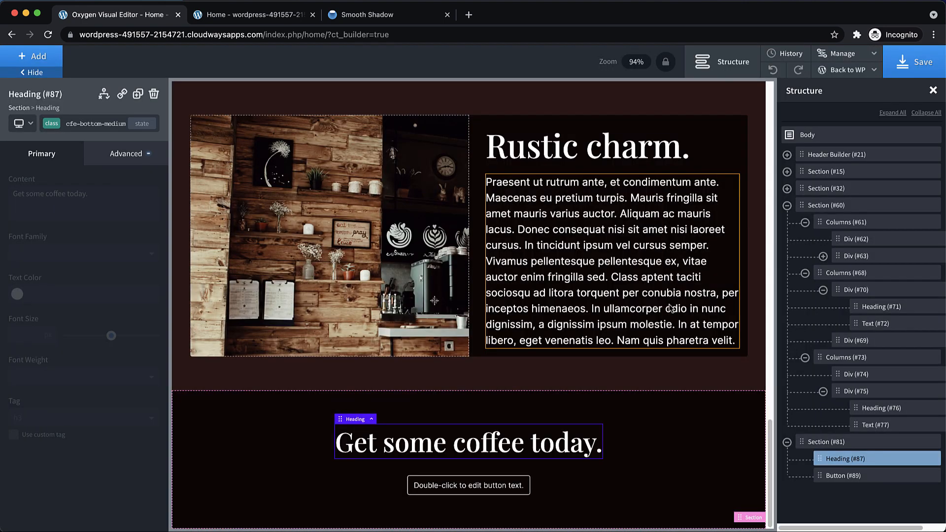
Add a section below the call-to-action section and set its background to the global primarydark color.
click(33, 59)
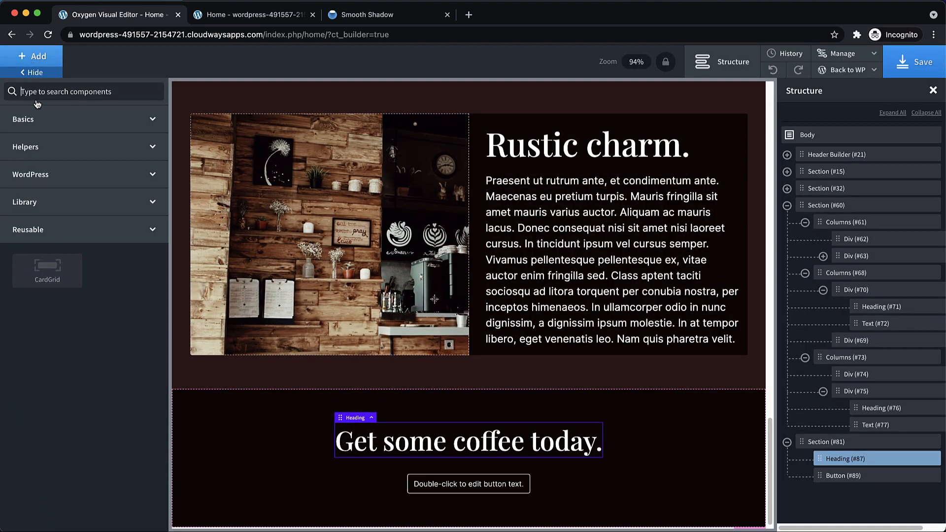
text(secti)
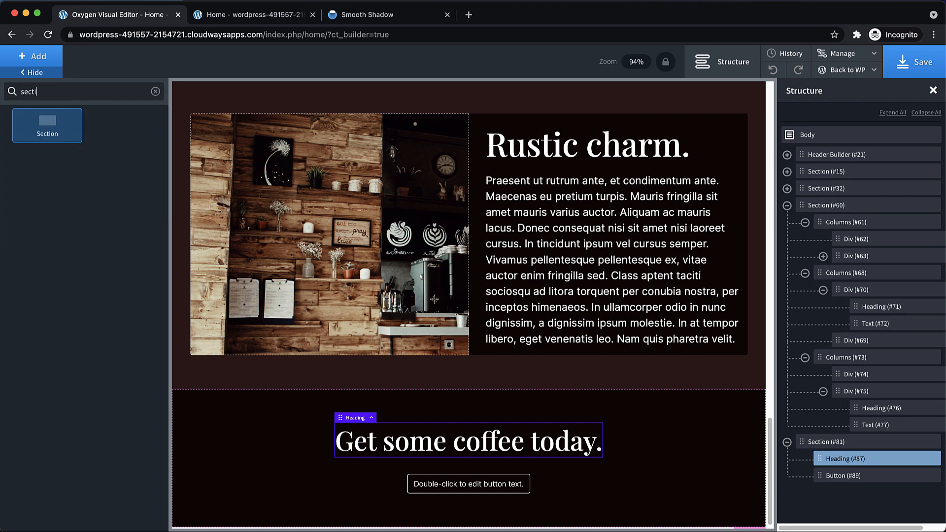
click(47, 125)
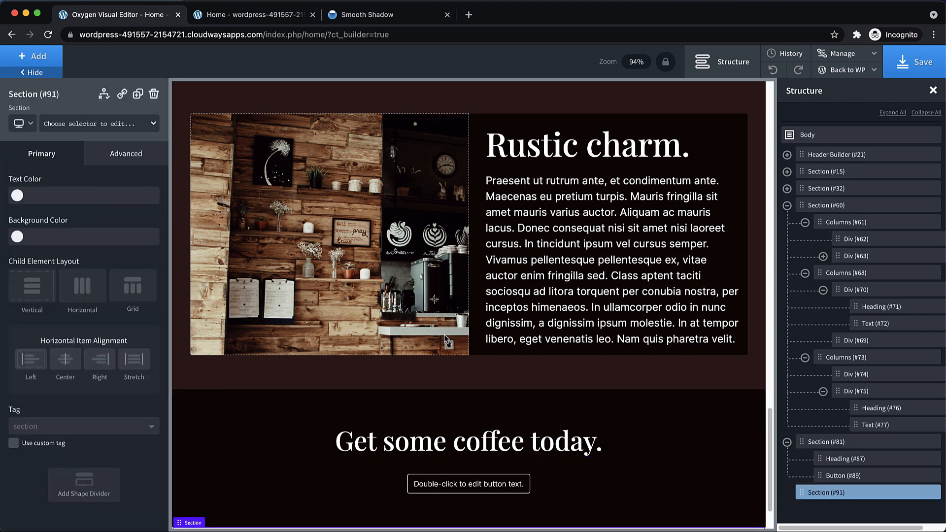
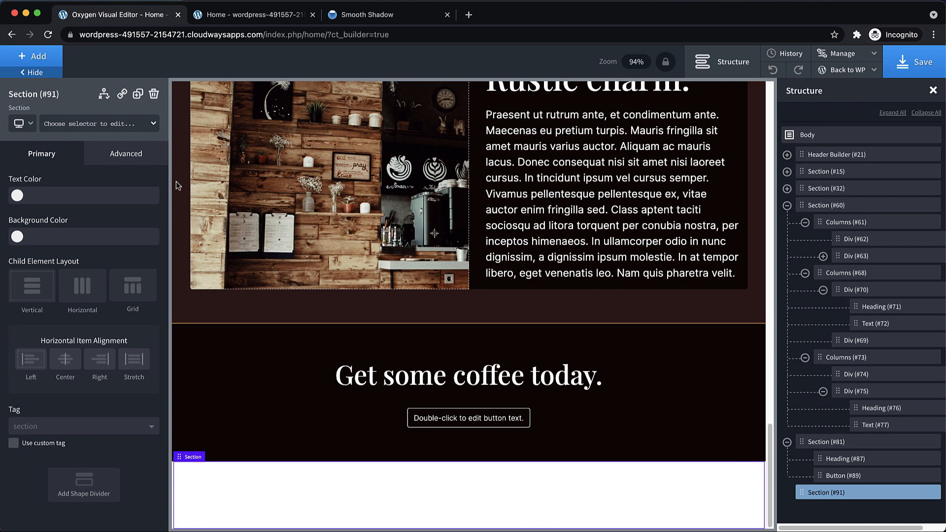
click(17, 238)
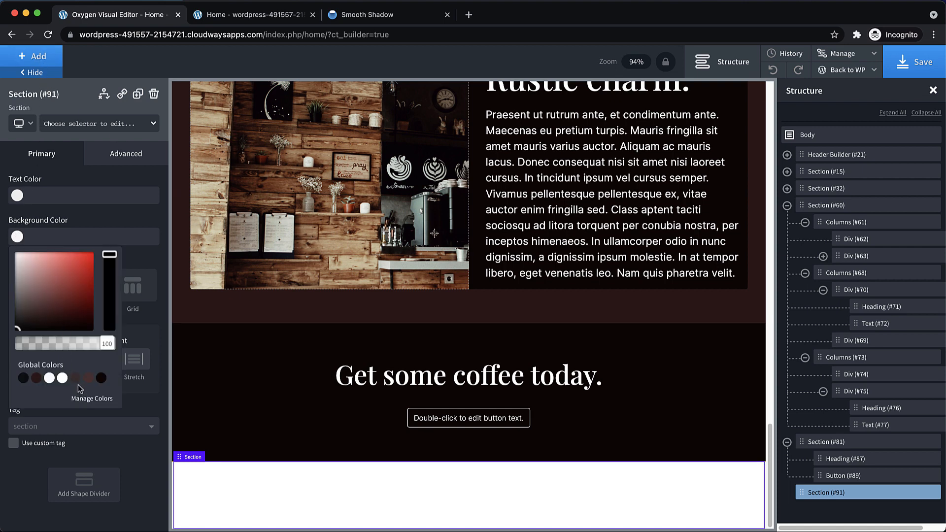
click(36, 378)
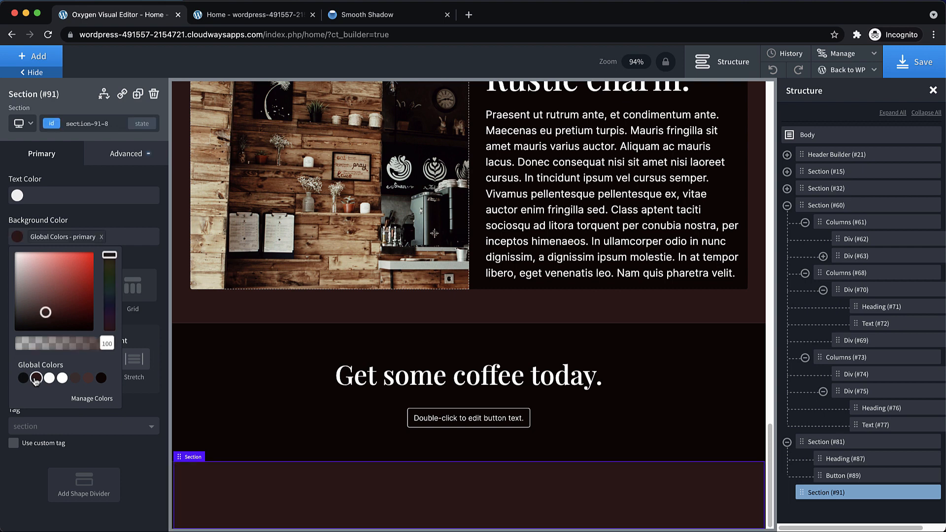
click(101, 378)
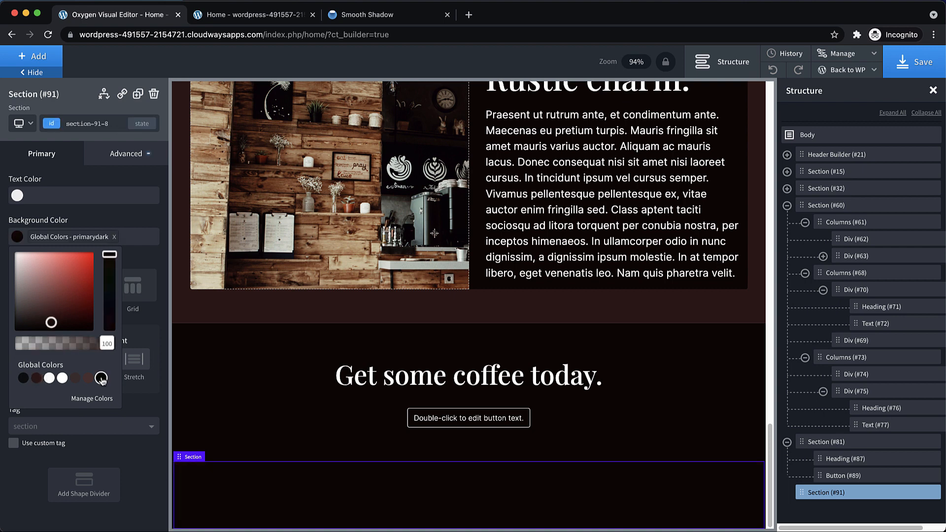
Add a Text element to the new bottom section and open its class selector.
click(32, 56)
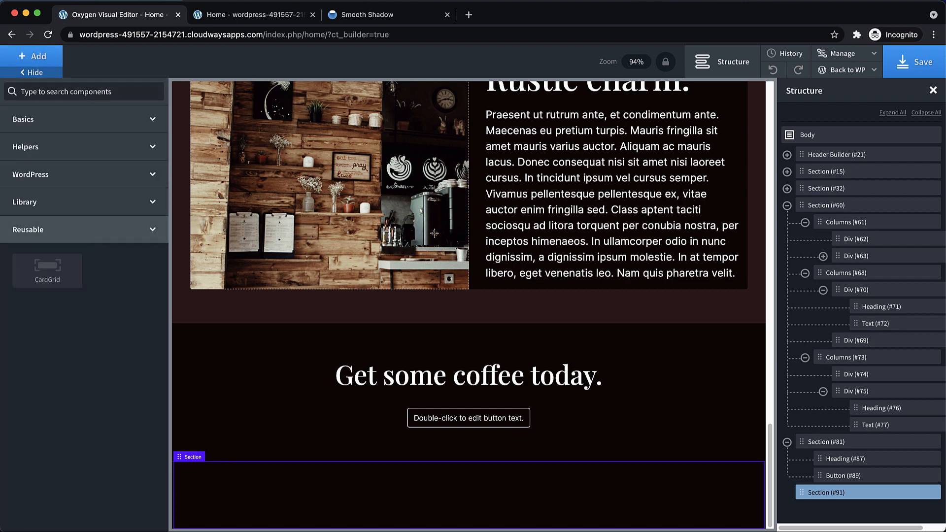
text(tex)
click(47, 125)
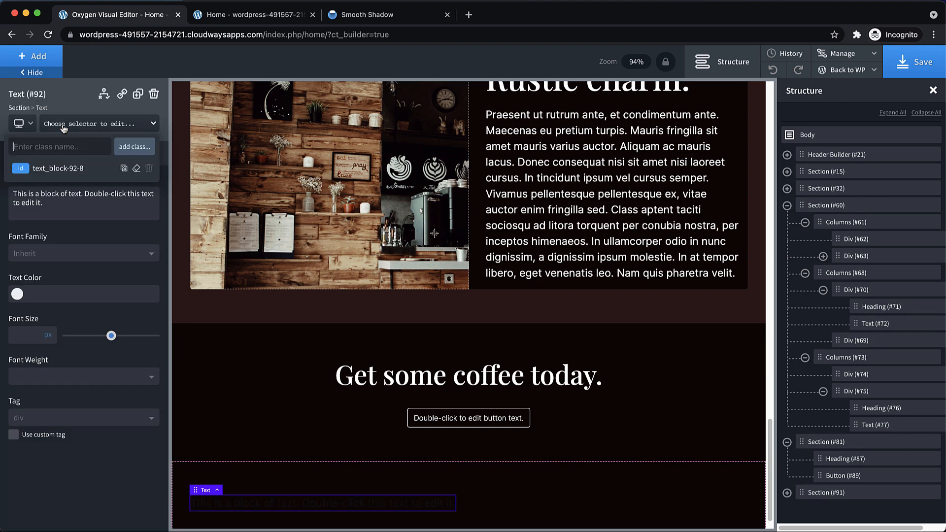
Apply the cfe-typo--white class to the bottom section's text and add a new cfe-typo--smallcaps class to it.
text(typo)
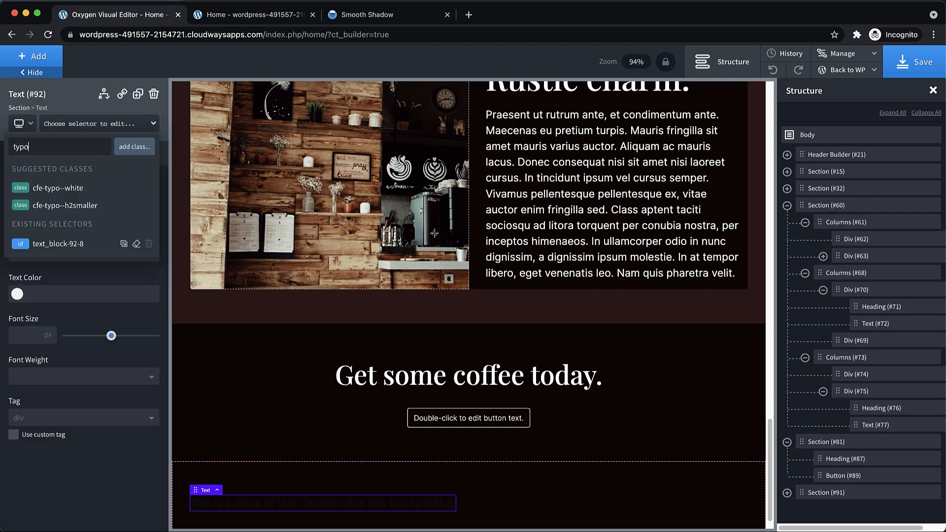
click(86, 190)
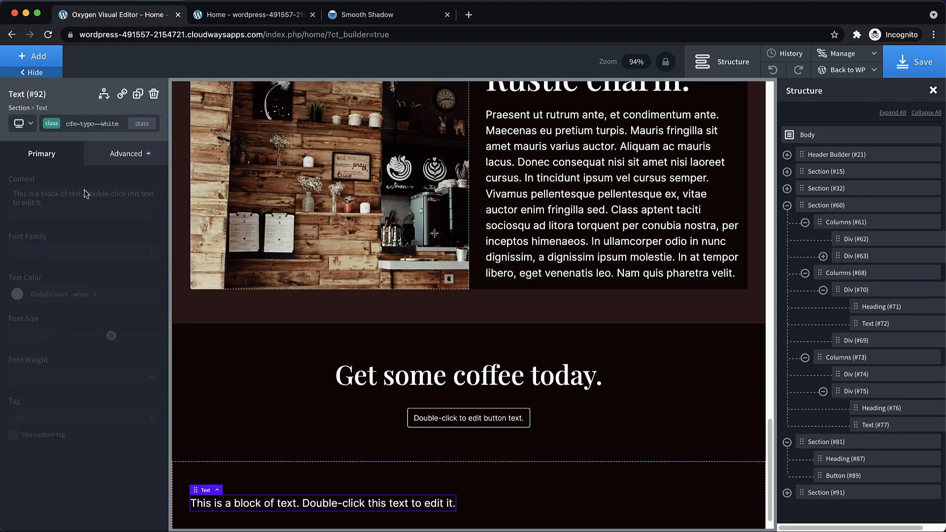
click(89, 124)
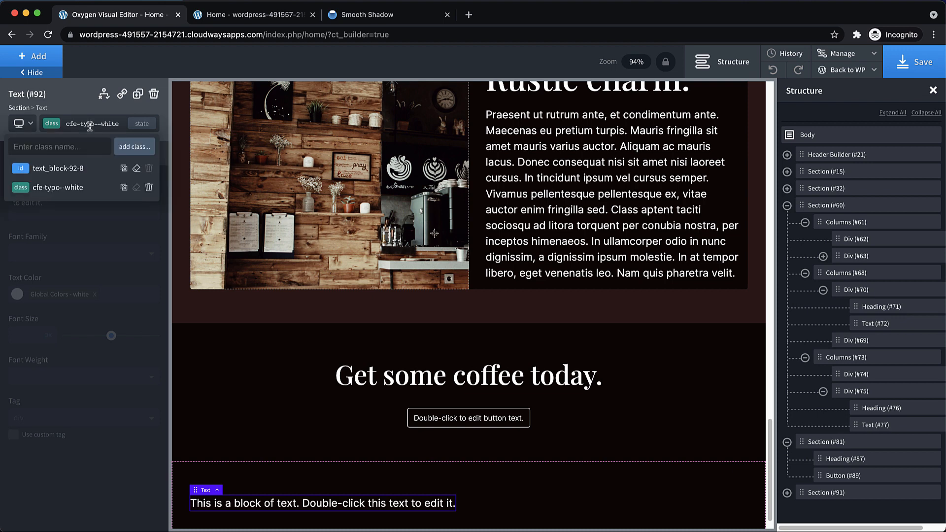
text(cfe-)
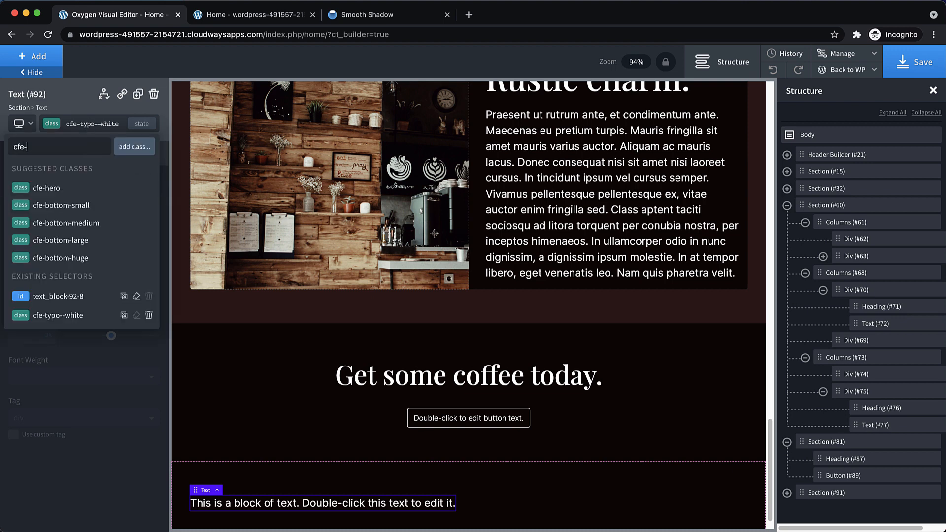
text(typo--)
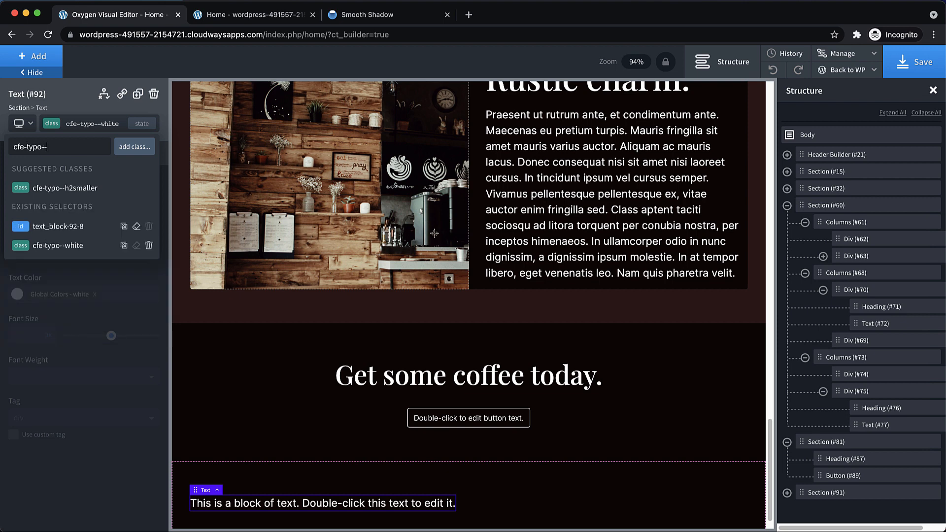
text(smallcaps)
key(Return)
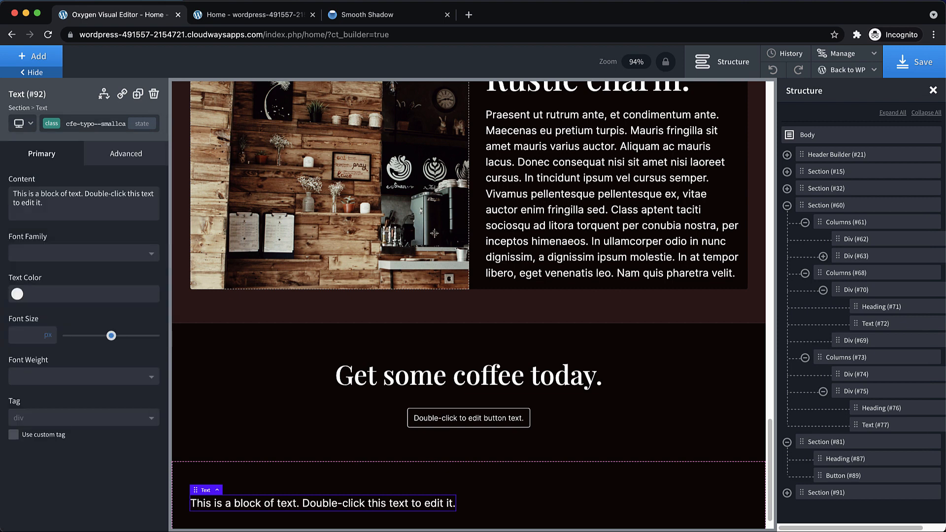
Style the cfe-typo--smallcaps class with 1 px letter spacing, a 14 px font size and uppercase text.
click(123, 163)
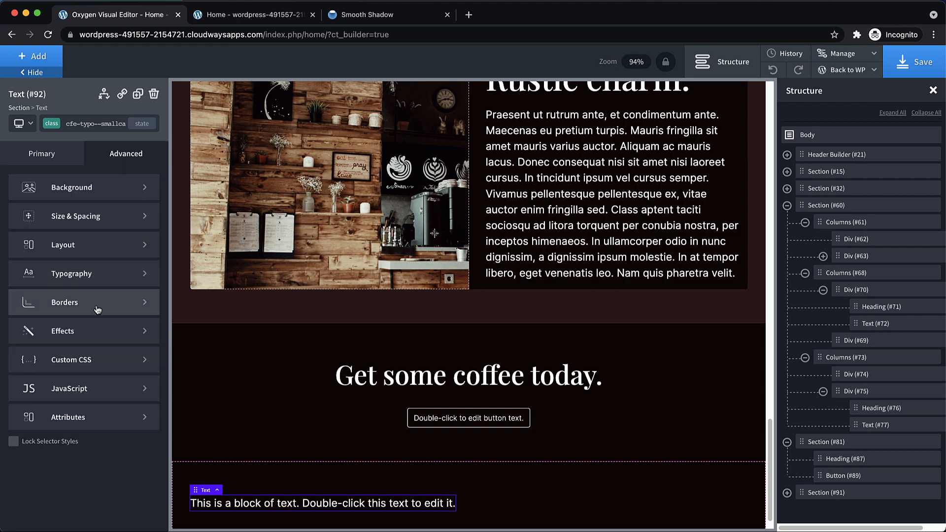
click(92, 274)
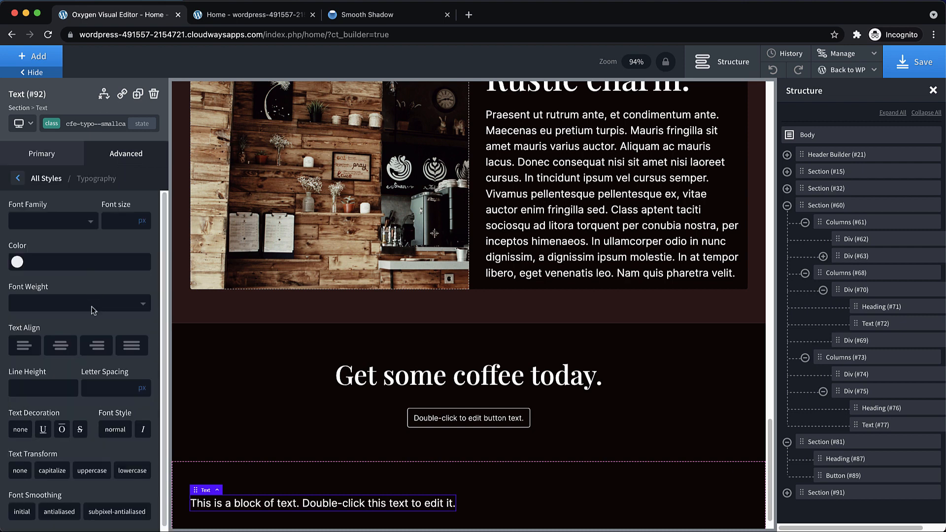
text(1)
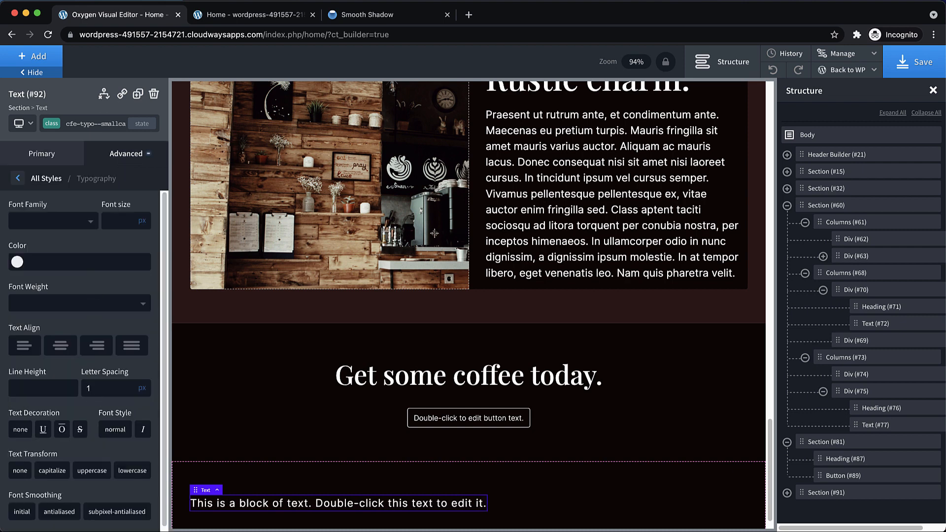
scroll(81, 361, down, 1)
click(121, 215)
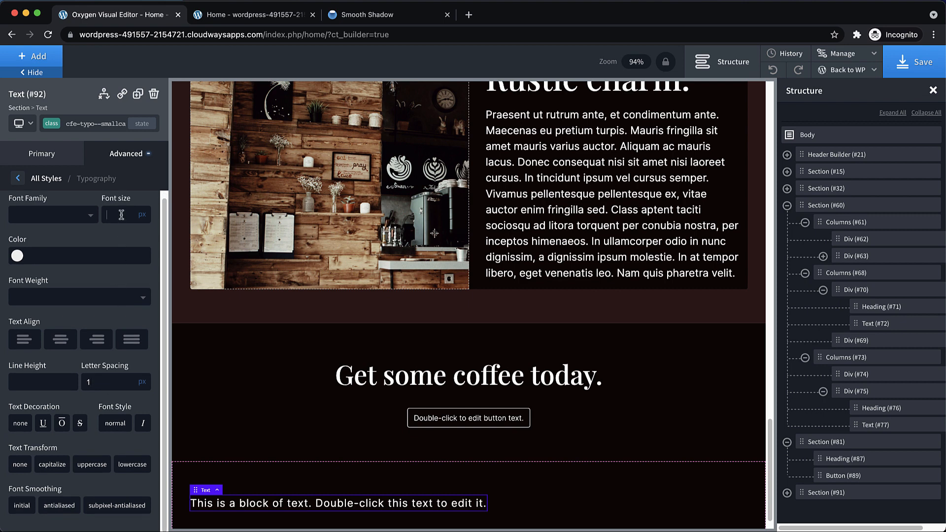
text(12)
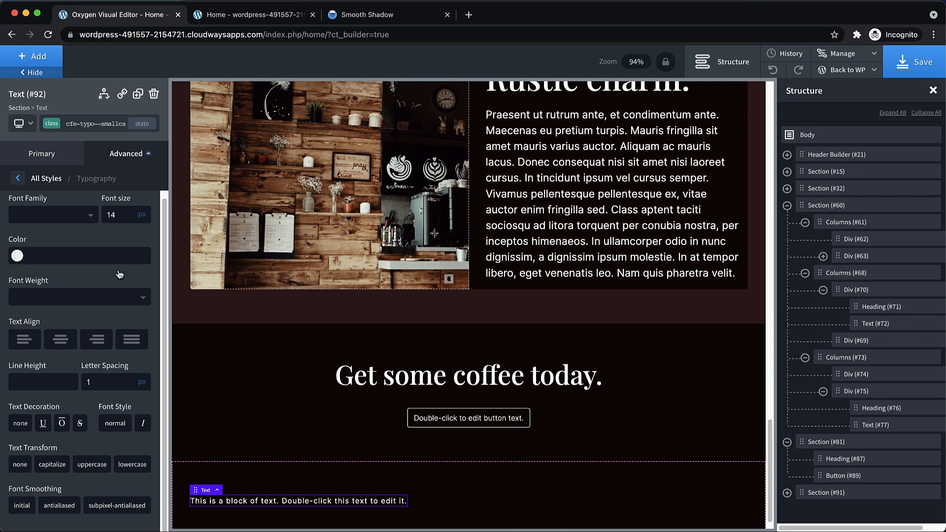
click(82, 465)
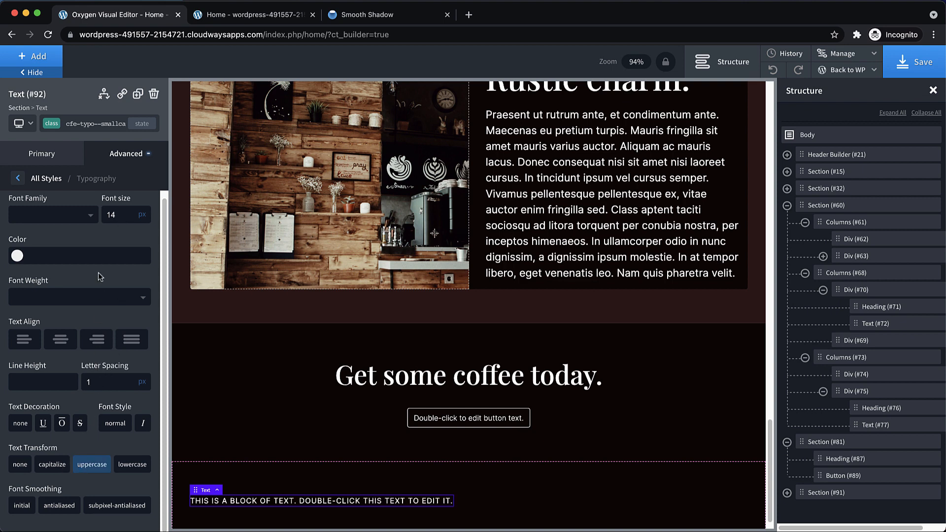
Replace the placeholder text in the bottom section with "Copyright ©".
double_click(291, 507)
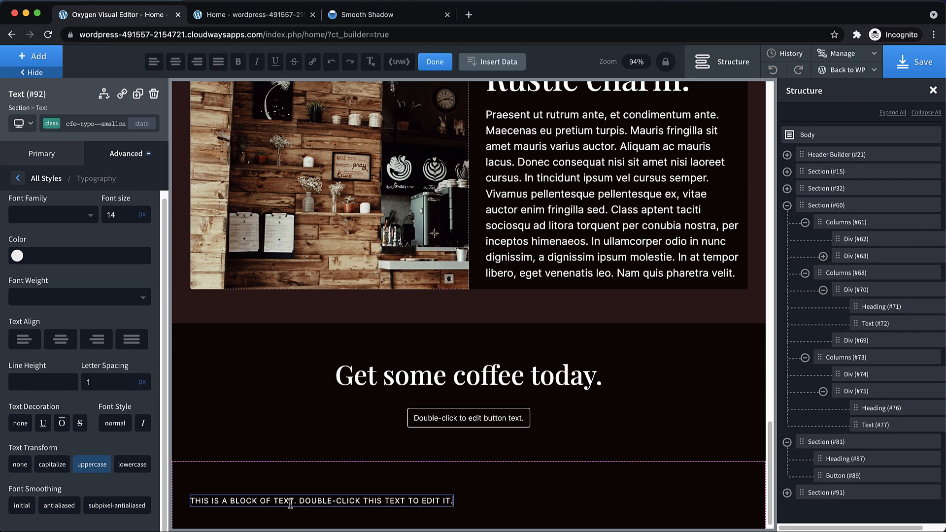
key(ctrl+a)
text(Cu)
key(BackSpace)
text(op)
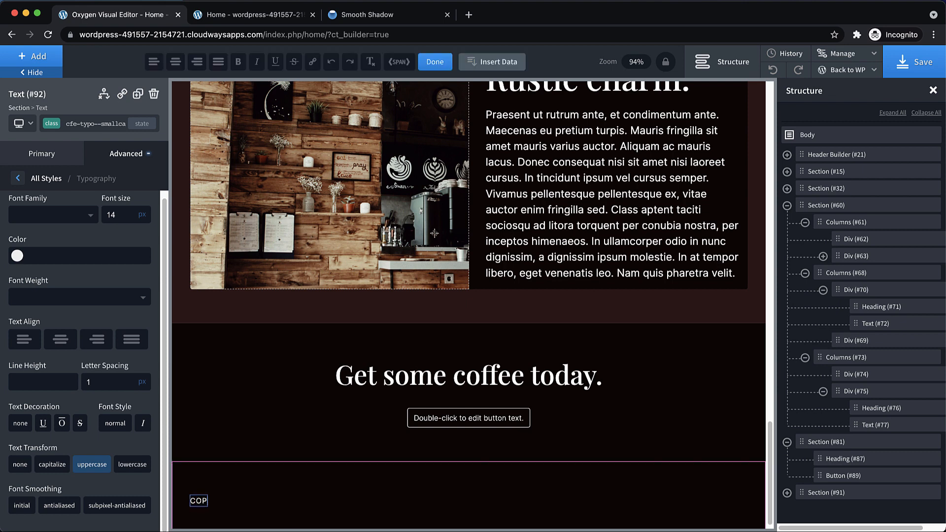
text(yright ©)
Insert a dynamic PHP function return value after the copyright sign, using the function date with the argument Y.
click(505, 67)
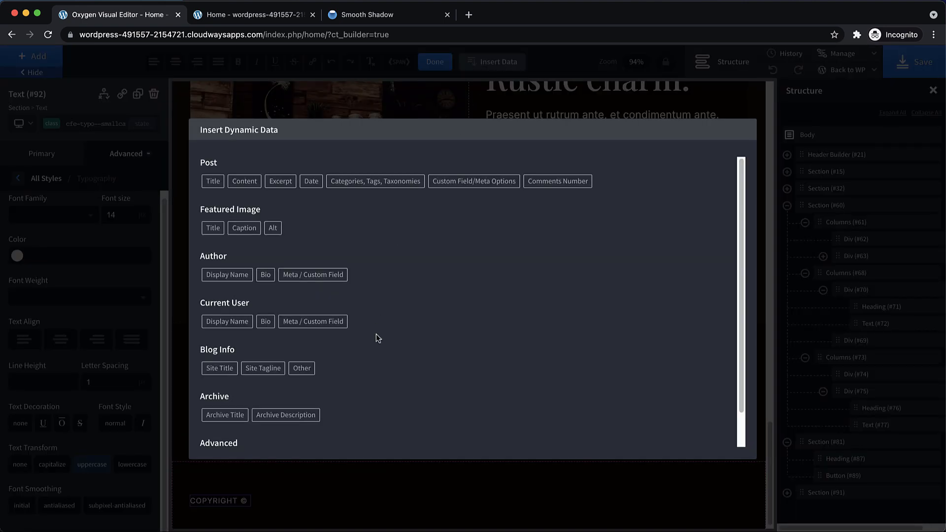
scroll(376, 333, down, 2)
click(231, 424)
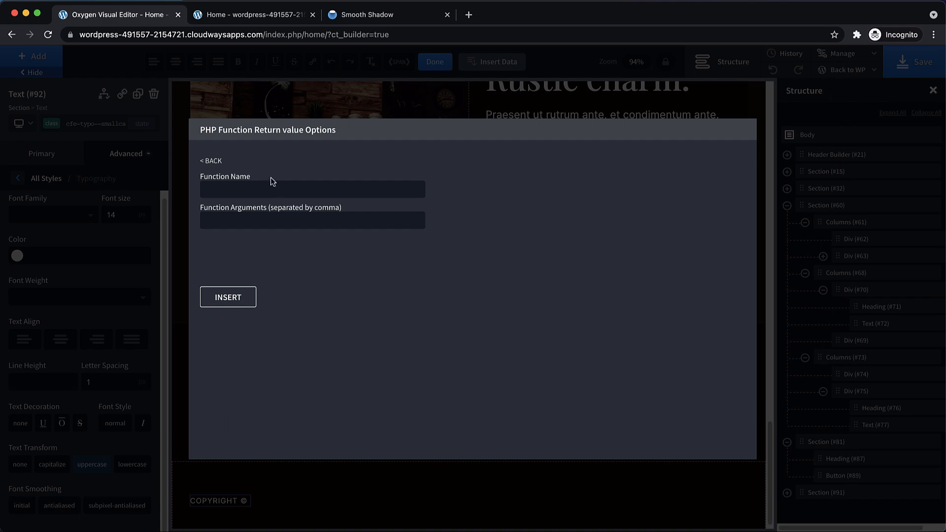
click(252, 190)
text(date)
click(236, 219)
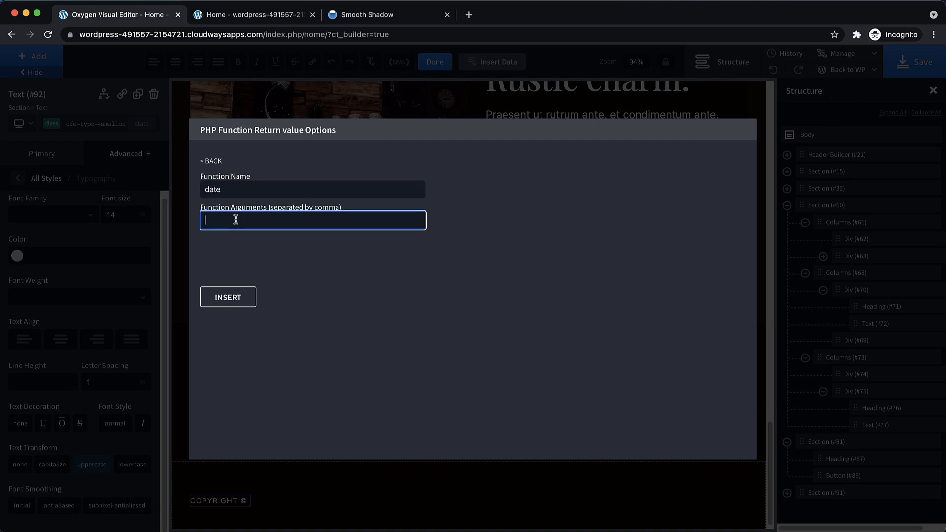
click(232, 298)
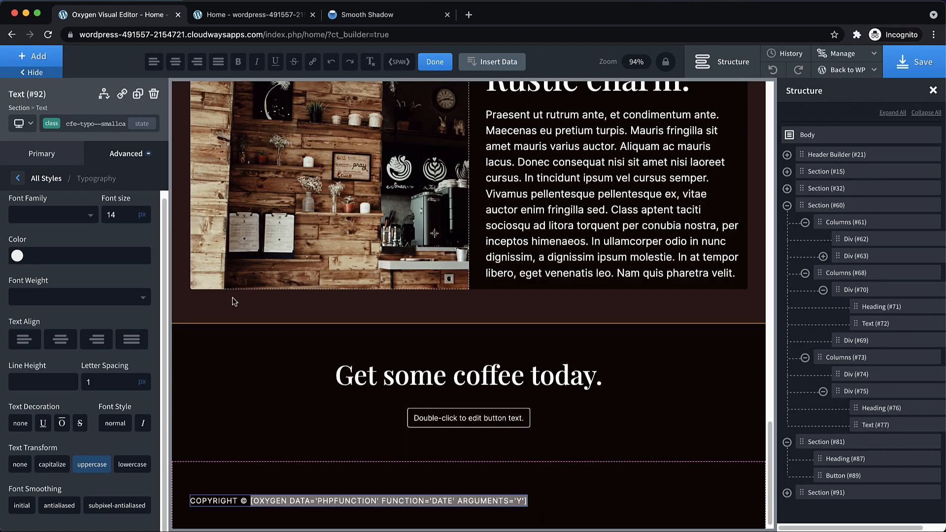
Center the child elements of the bottom copyright section horizontally and save the page.
click(596, 504)
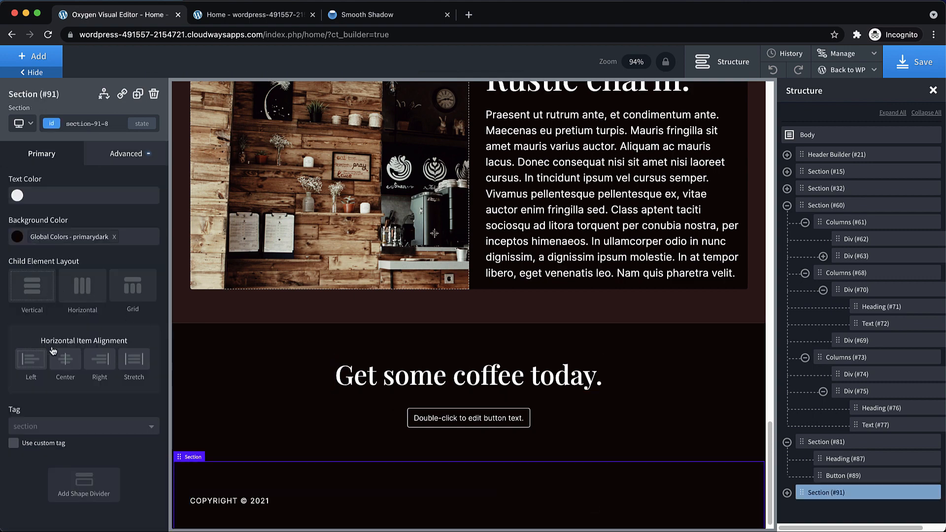
click(66, 359)
scroll(646, 439, up, 20)
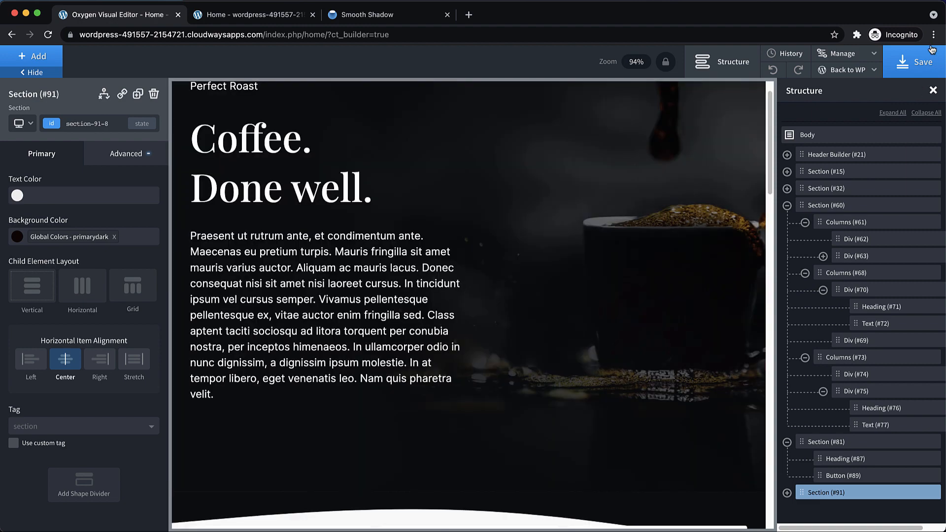
click(919, 59)
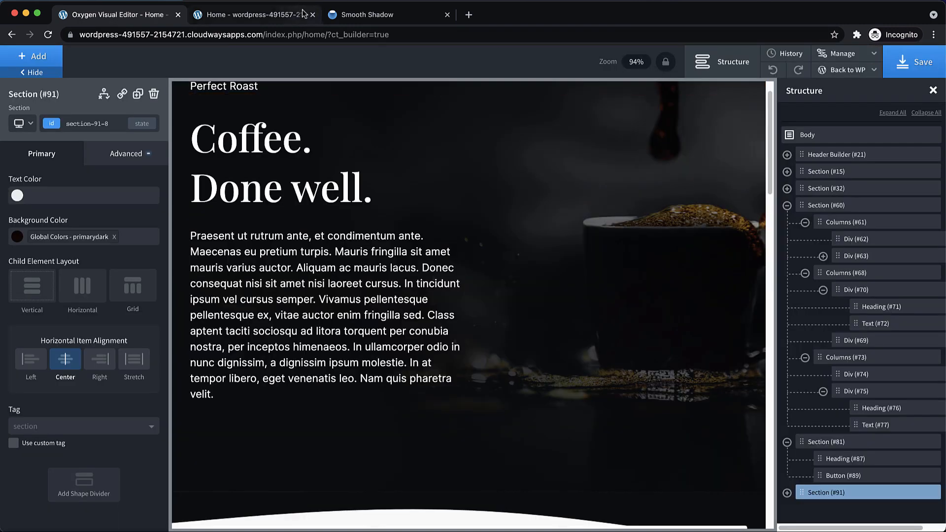
Switch to the live Home page, widen its responsive preview to 1640 px and reload it.
click(259, 13)
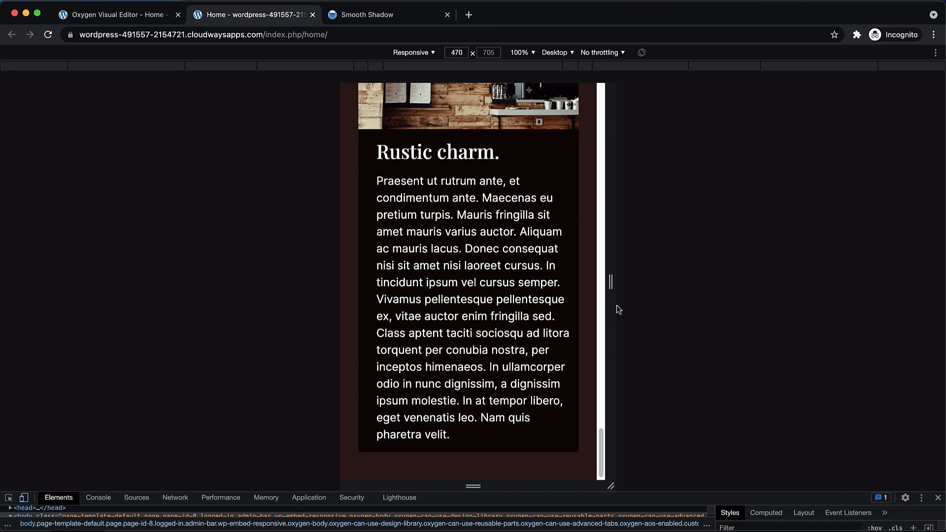
scroll(566, 328, up, 20)
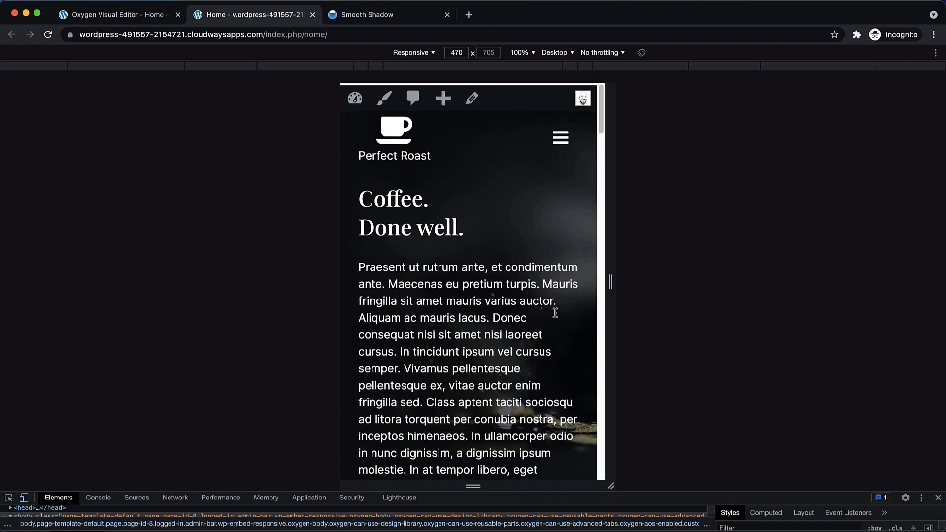
drag(610, 282, 942, 368)
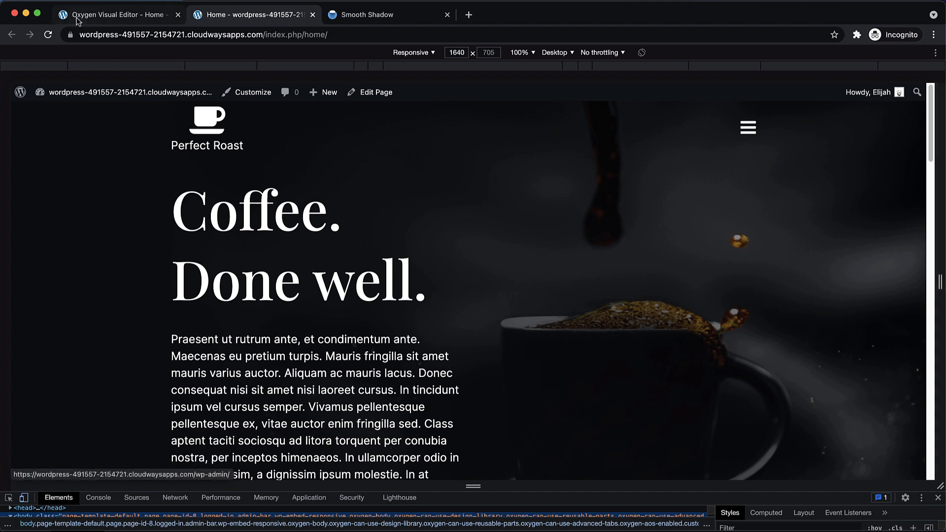
click(48, 34)
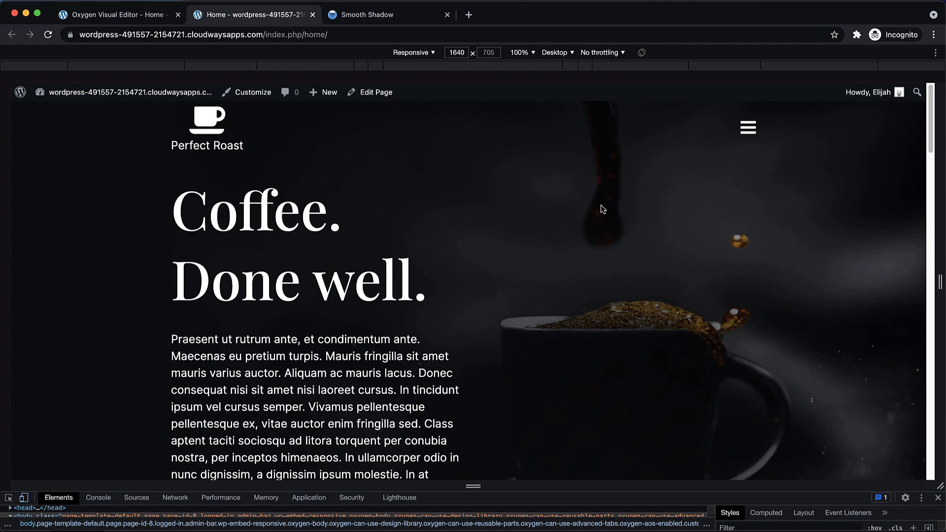
Examine the live Home page's hero, card grid and alternating image-and-text rows at desktop width.
scroll(601, 206, down, 4)
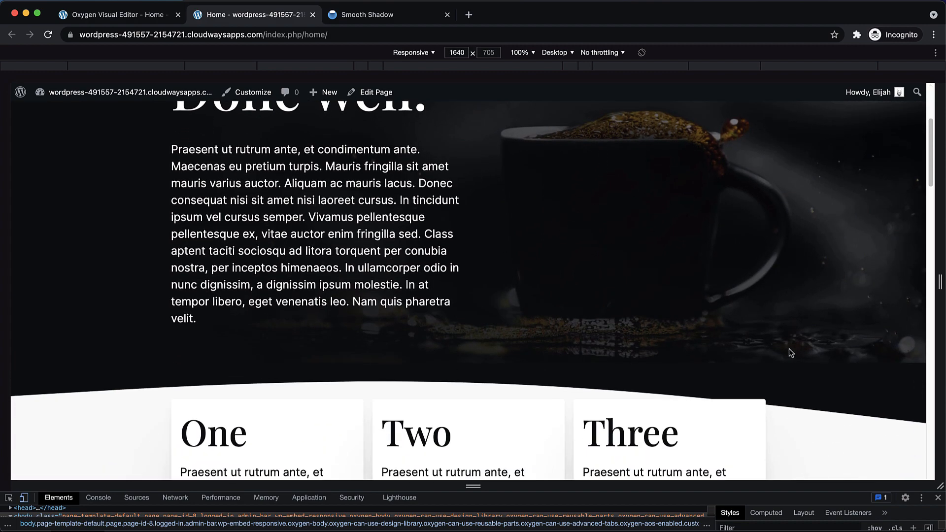
scroll(788, 347, up, 5)
scroll(789, 348, down, 10)
scroll(784, 312, down, 1)
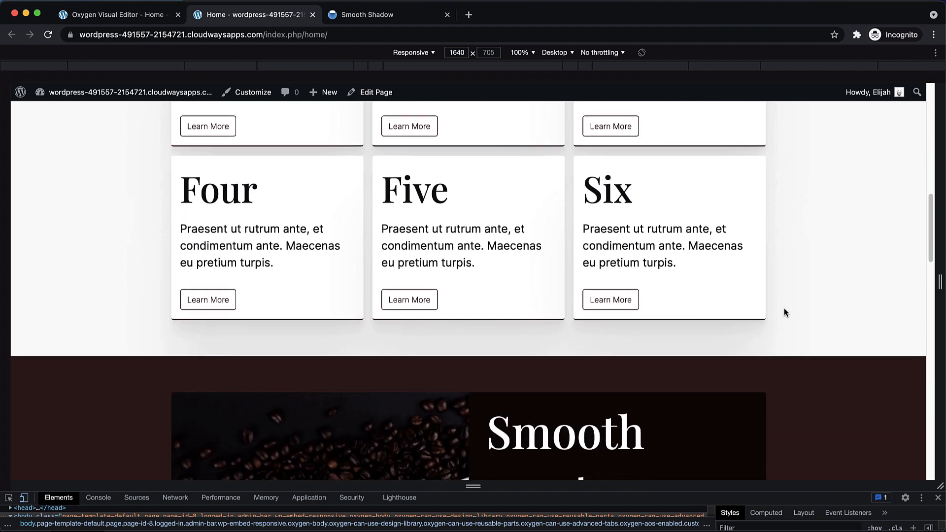
scroll(784, 313, up, 3)
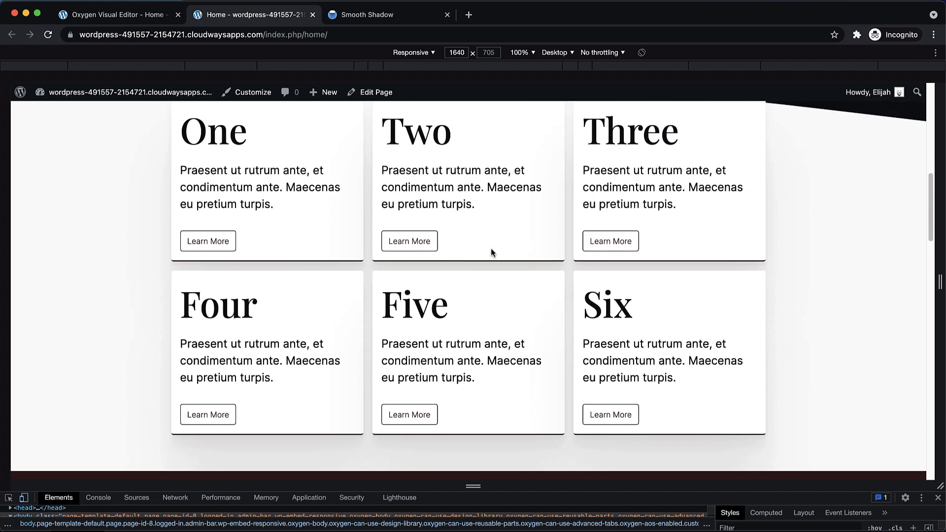
scroll(491, 248, down, 1)
scroll(491, 249, down, 5)
scroll(491, 249, down, 10)
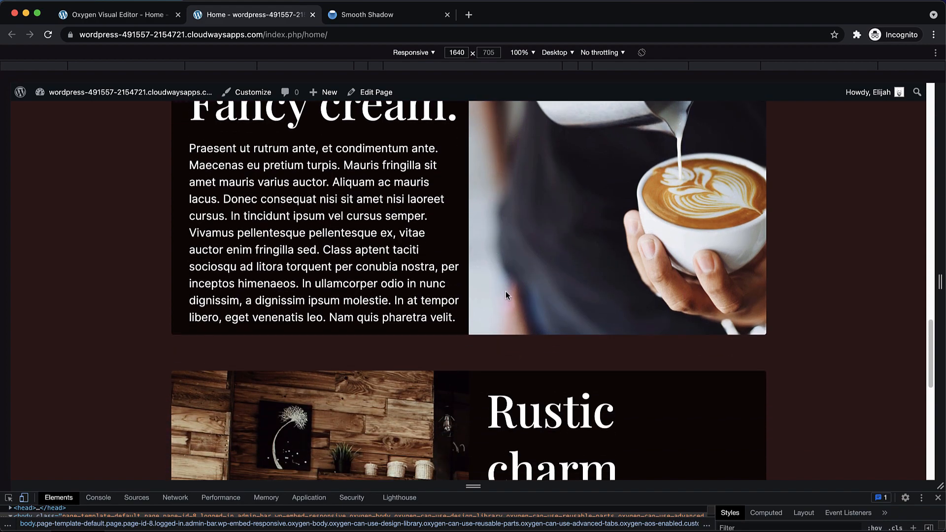
scroll(474, 294, down, 5)
scroll(474, 294, up, 3)
scroll(474, 294, up, 3)
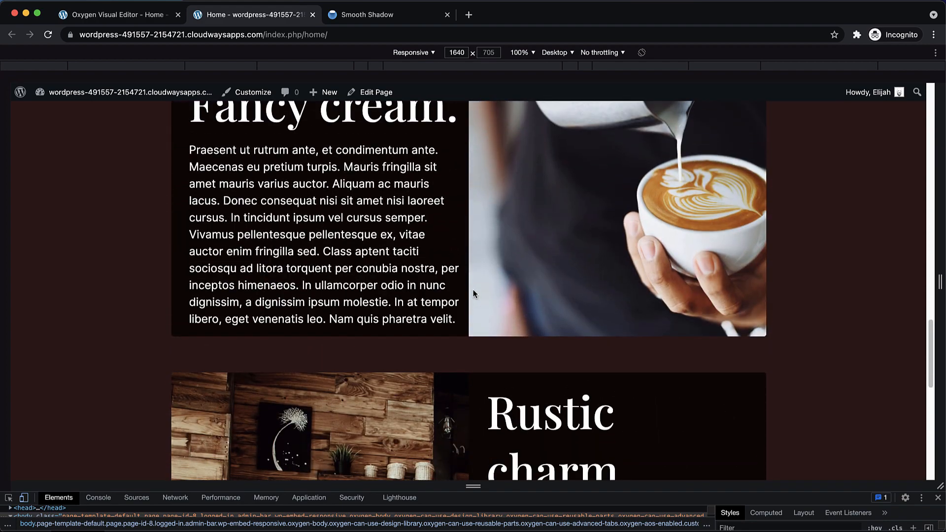
scroll(474, 294, down, 5)
scroll(474, 293, up, 9)
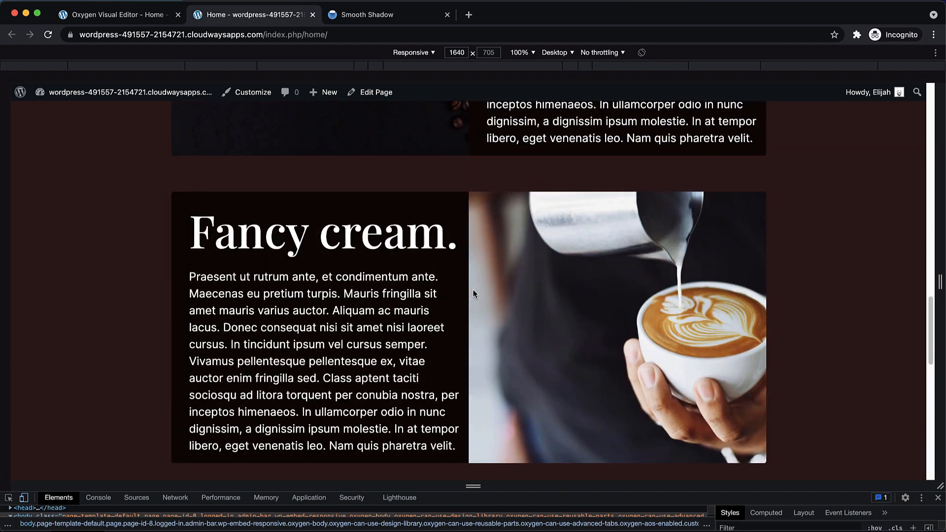
scroll(474, 293, up, 7)
scroll(474, 294, down, 2)
scroll(474, 293, down, 3)
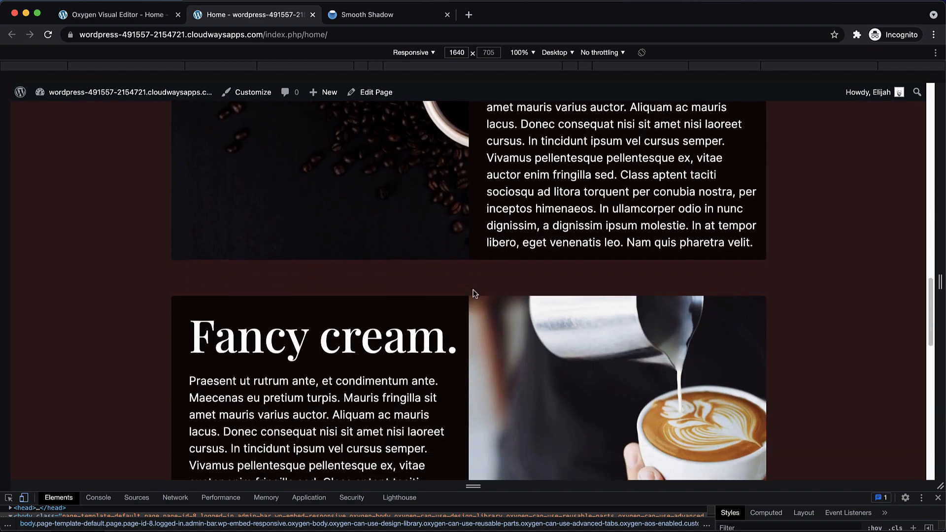
scroll(475, 294, up, 2)
scroll(474, 294, down, 6)
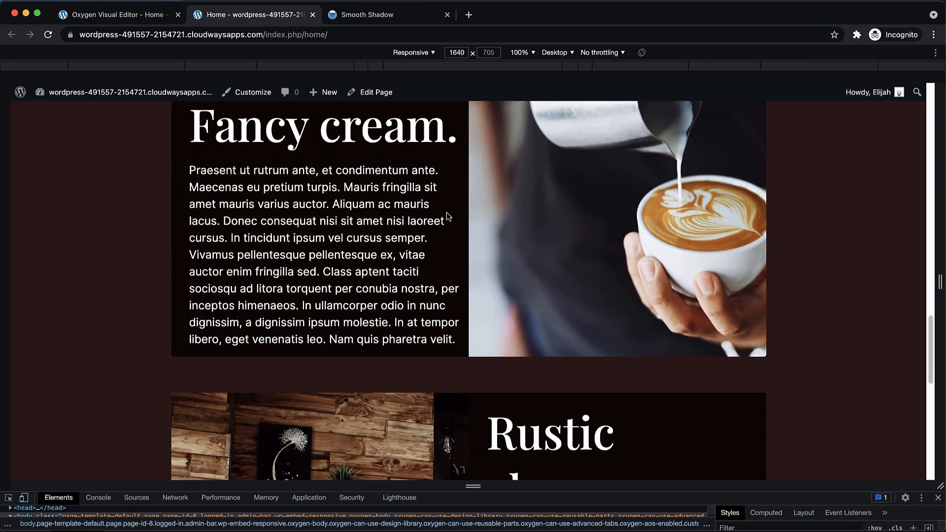
Switch to the Oxygen editor and set the Fancy cream text div's right padding to 32 px, clearing its left padding.
click(127, 19)
scroll(493, 296, down, 10)
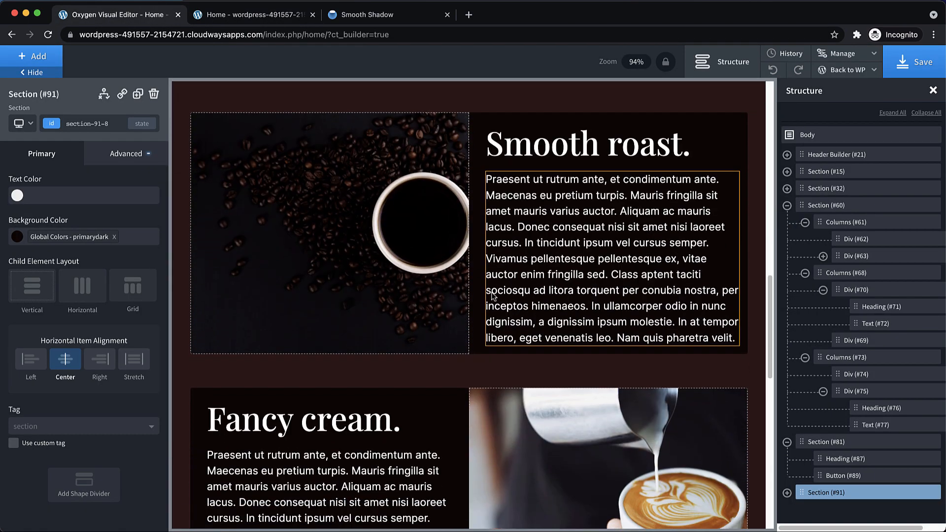
click(479, 275)
scroll(473, 276, down, 3)
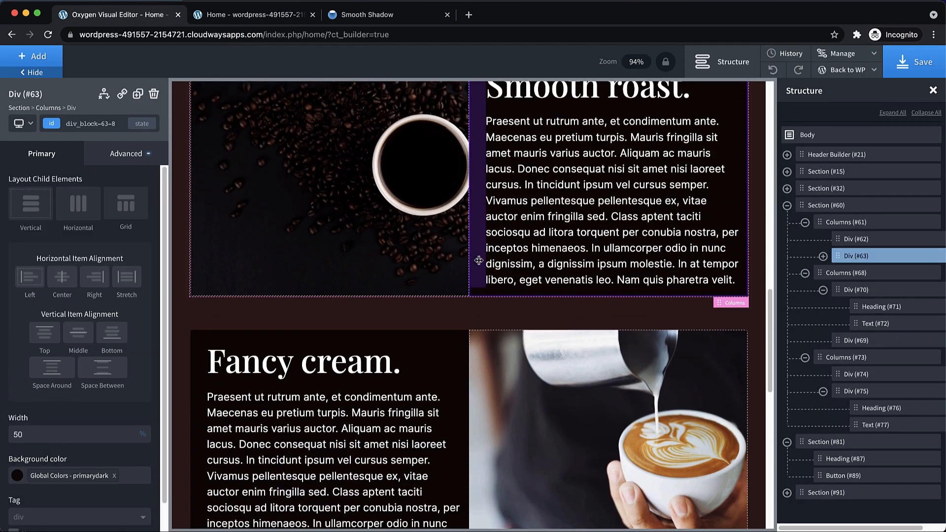
click(450, 280)
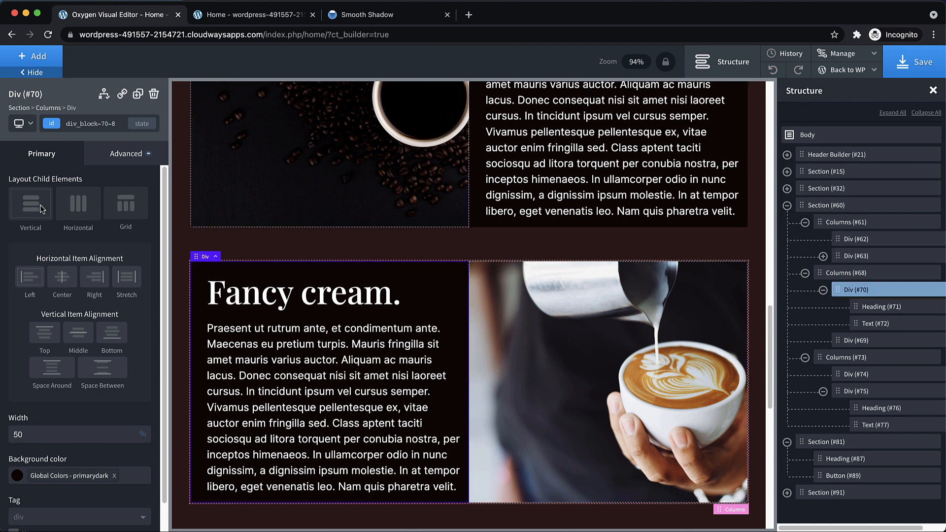
click(110, 156)
click(95, 216)
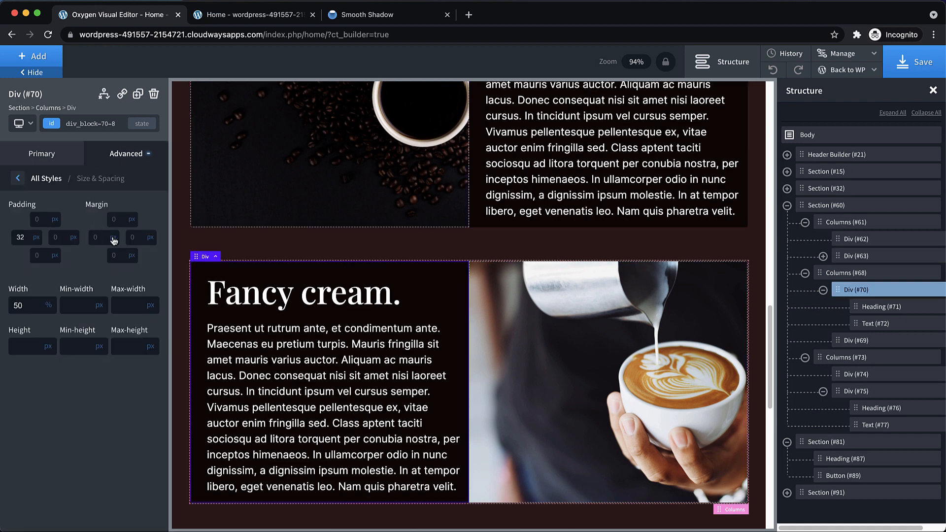
double_click(55, 237)
text(32)
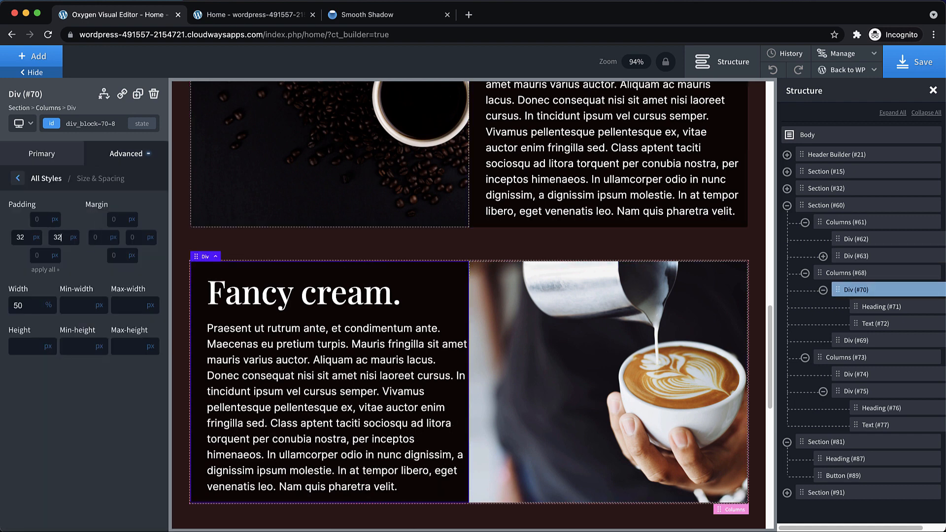
double_click(22, 238)
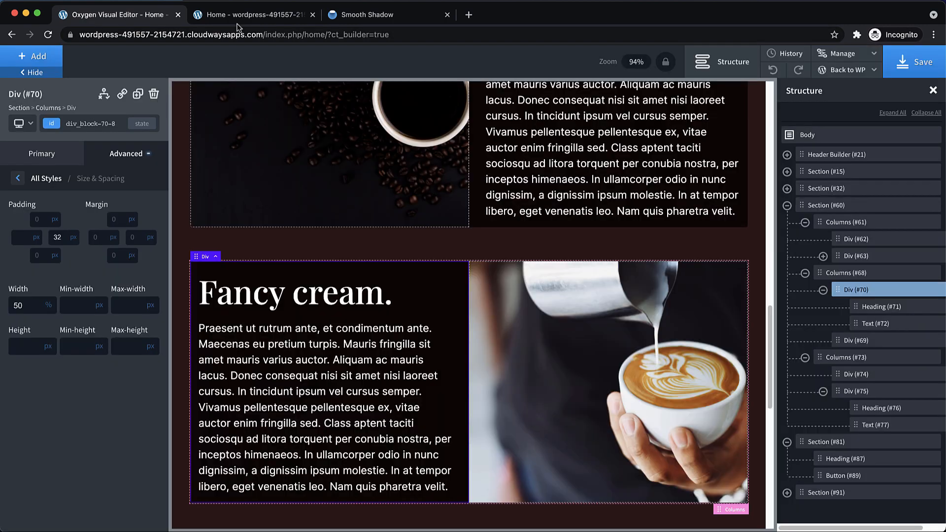
Switch to the live Home page and check its call-to-action and copyright footer at desktop width.
click(237, 20)
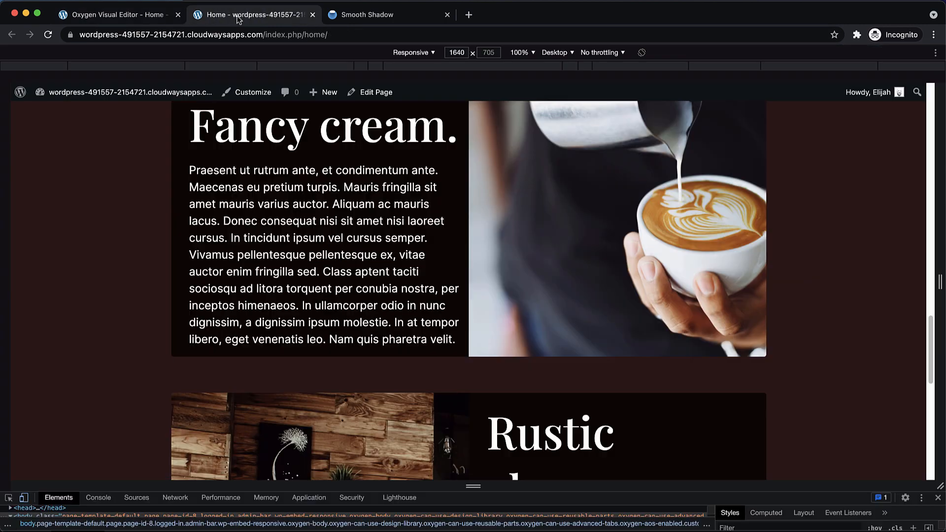
scroll(580, 292, down, 10)
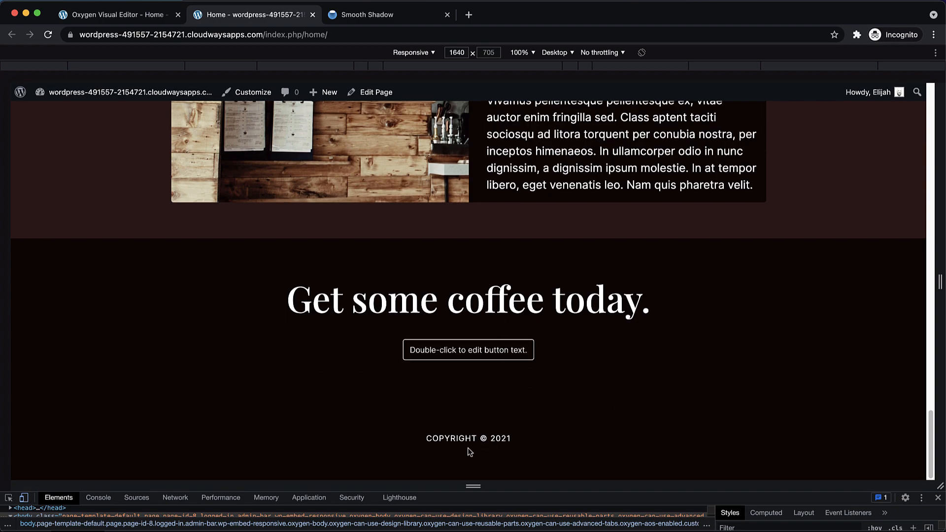
scroll(470, 451, up, 15)
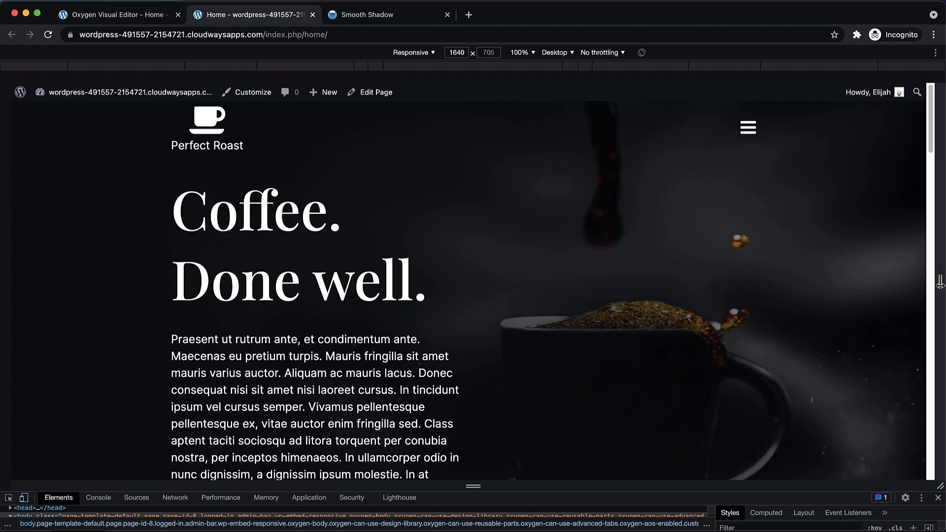
Narrow the live page's responsive preview to 420 px and examine the mobile layout from the hero down to the copyright footer.
drag(940, 281, 757, 279)
drag(655, 271, 559, 268)
scroll(538, 209, down, 3)
scroll(539, 209, down, 20)
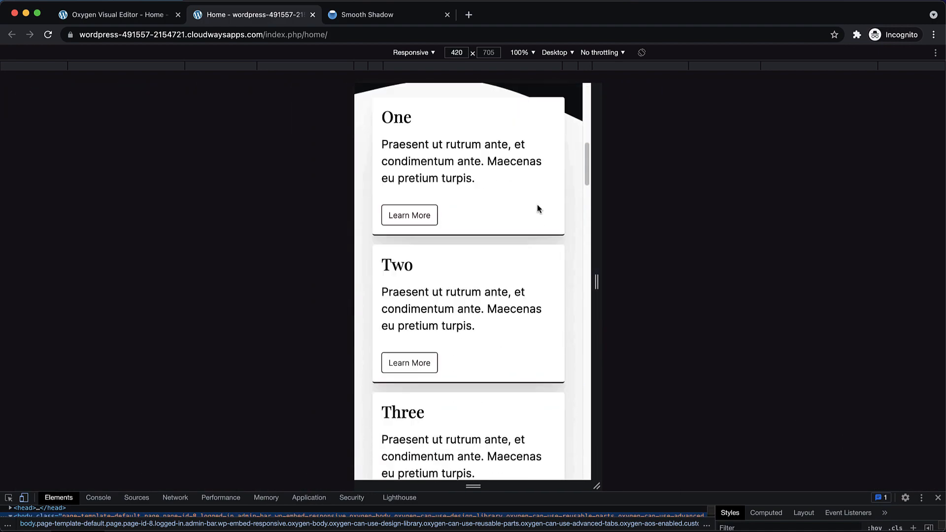
scroll(537, 209, down, 15)
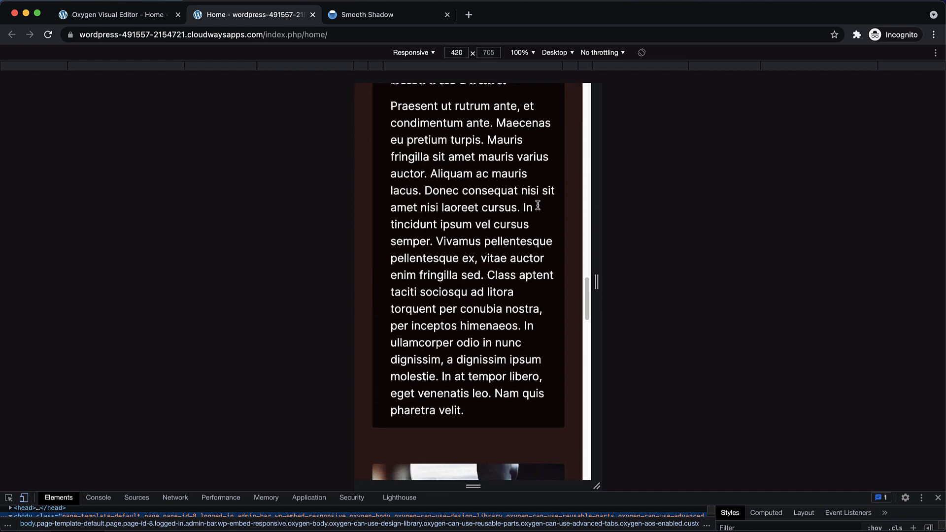
scroll(537, 206, down, 10)
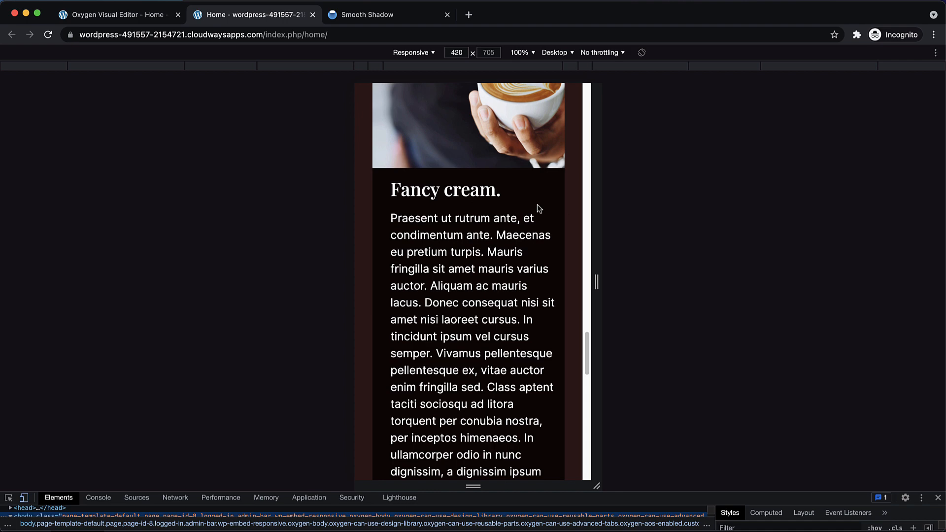
scroll(537, 209, down, 12)
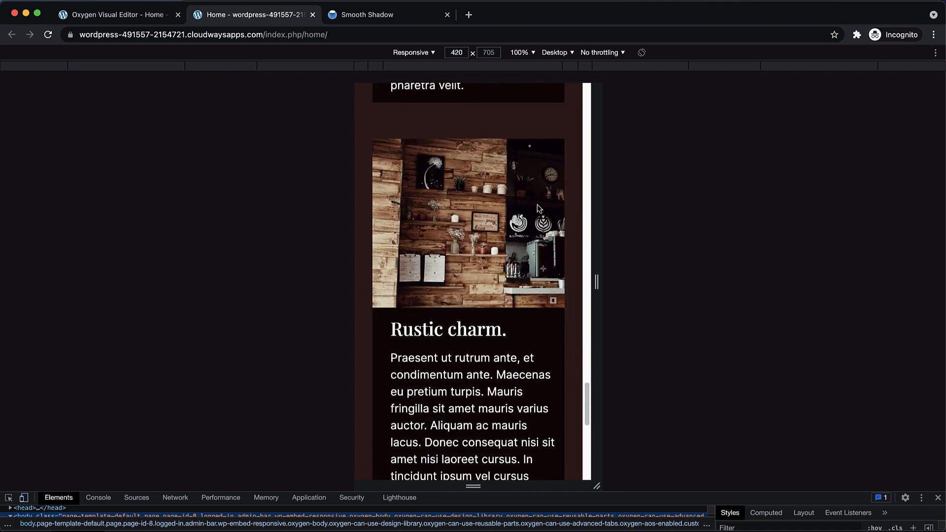
scroll(538, 209, down, 6)
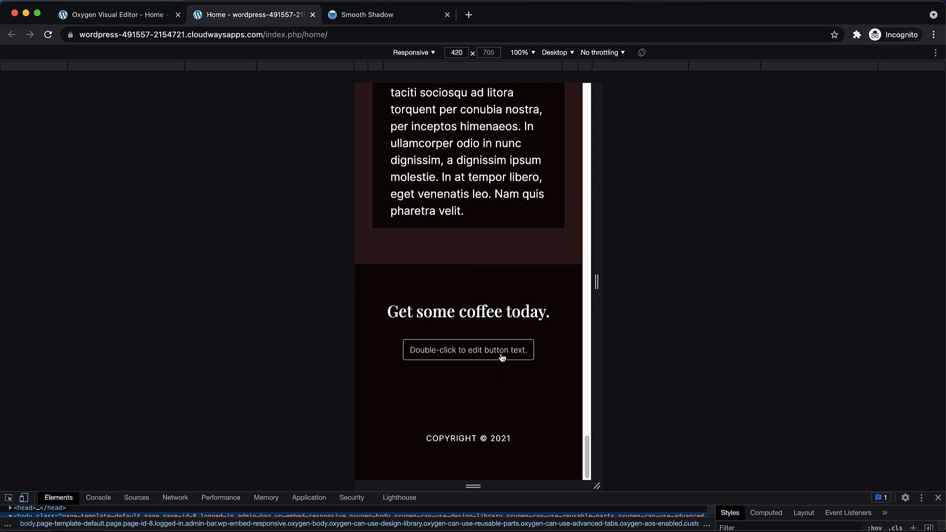
scroll(522, 350, up, 10)
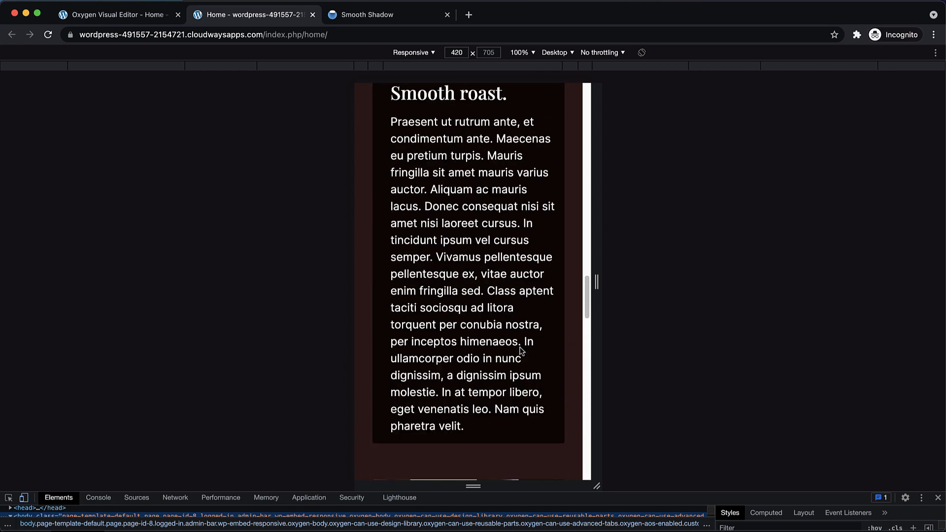
scroll(522, 351, up, 10)
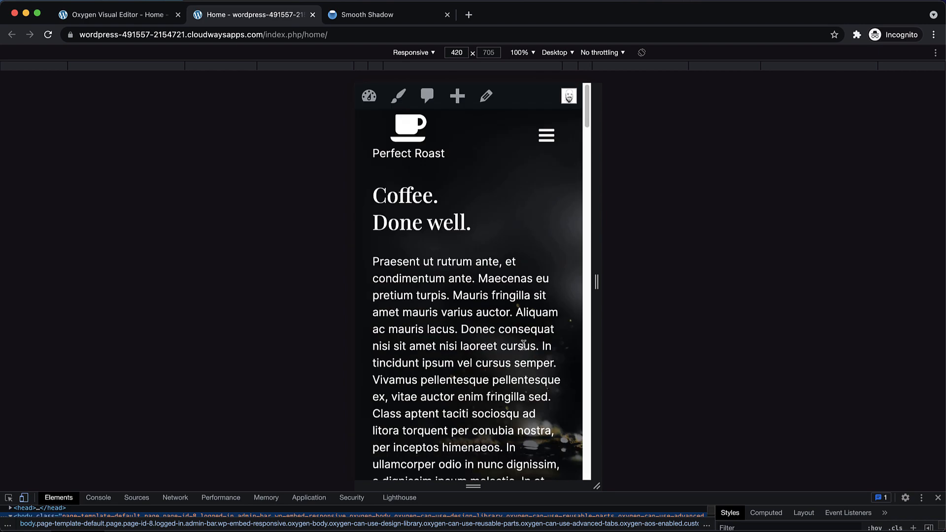